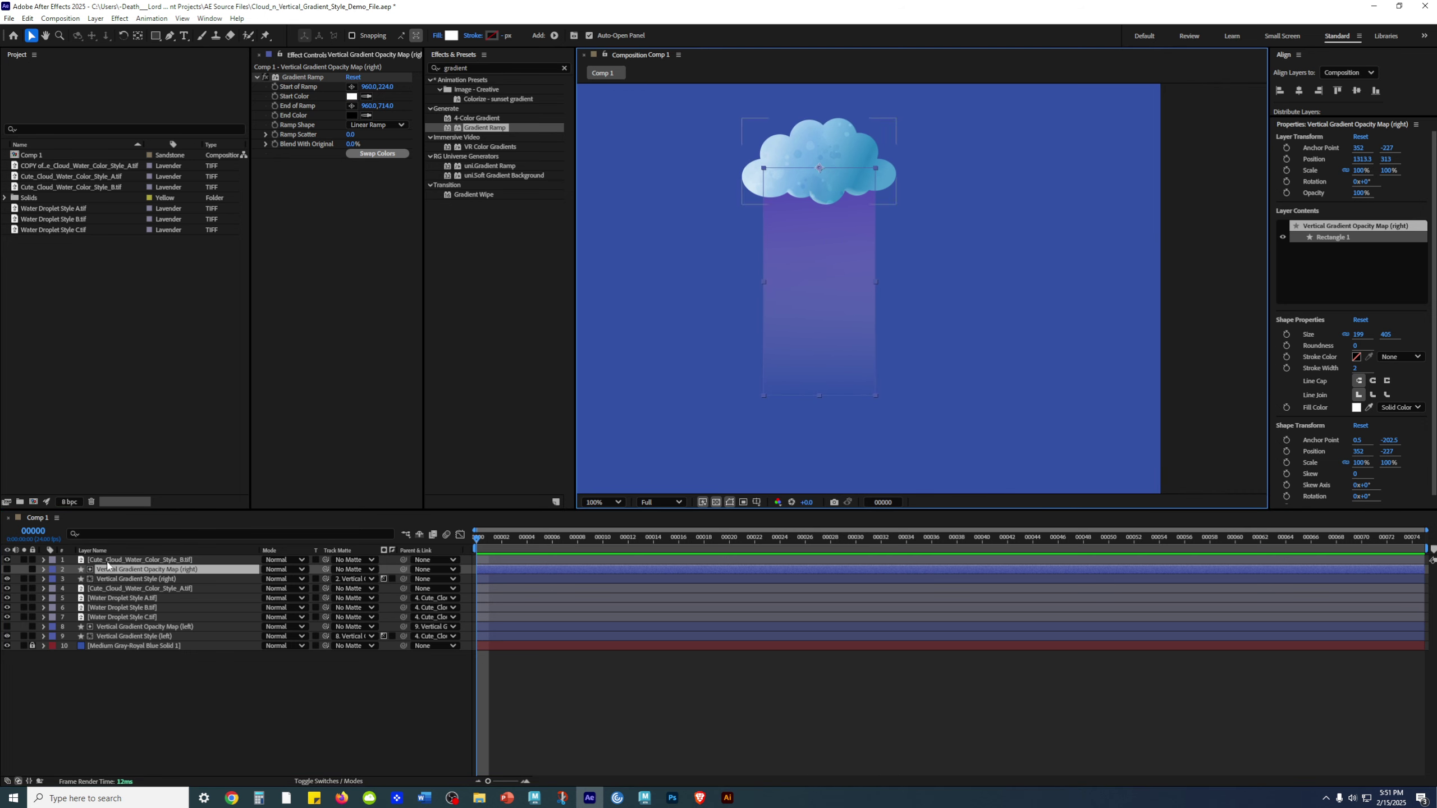
- Keyframe the Start of Ramp and End of Ramp of Vertical Gradient Opacity Map (right) at frames 10 and 18
{"action": "left_click", "coordinate": [602, 538]}
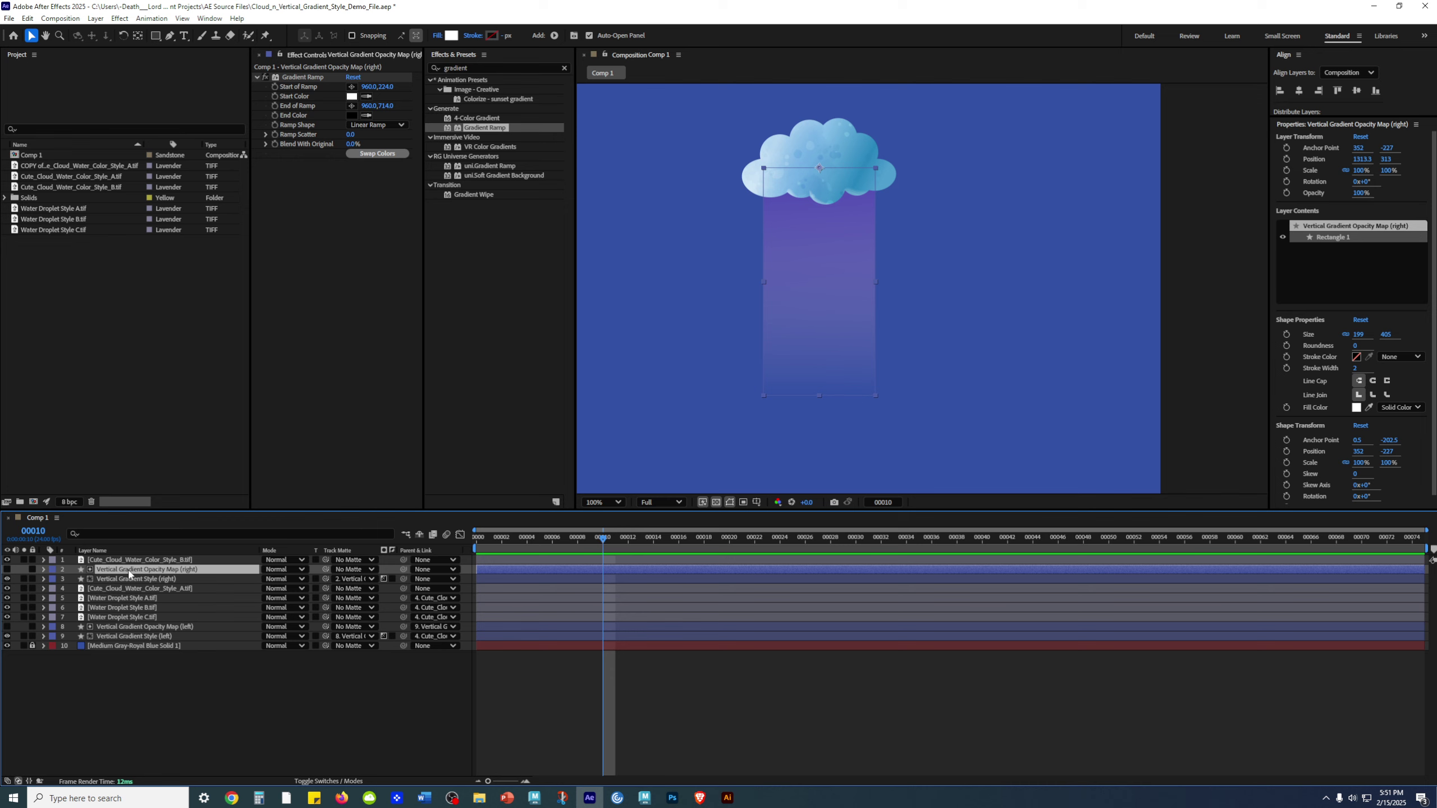
{"action": "left_click", "coordinate": [278, 87]}
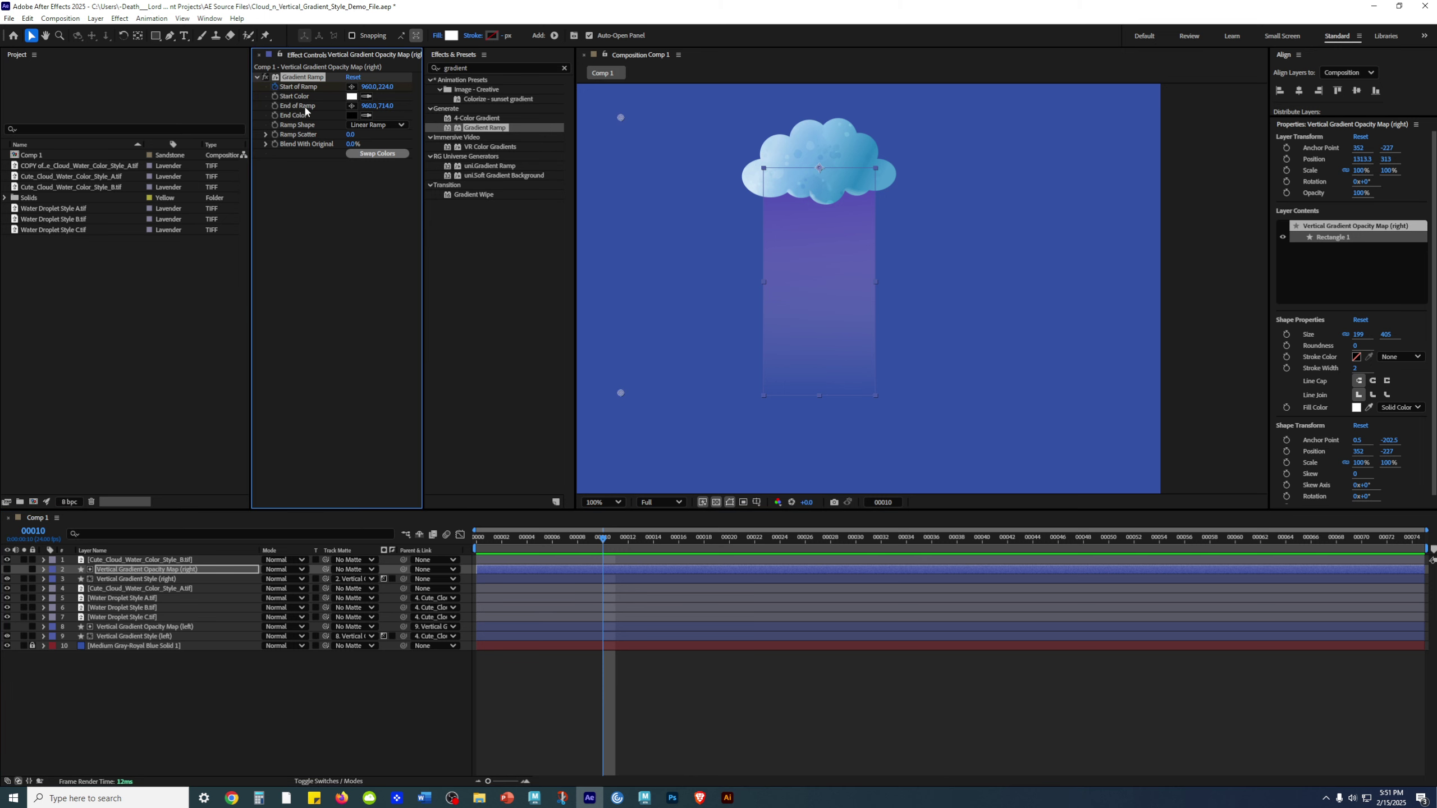
{"action": "left_click", "coordinate": [274, 106]}
{"action": "key", "text": "u"}
{"action": "left_click_drag", "start_coordinate": [603, 539], "coordinate": [704, 539]}
{"action": "left_click", "coordinate": [16, 589]}
{"action": "left_click", "coordinate": [16, 598]}
- Set the right opacity map's End of Ramp to 960, 362 at frame 10 and preview the gradient reveal
{"action": "left_click_drag", "start_coordinate": [704, 539], "coordinate": [602, 538]}
{"action": "left_click_drag", "start_coordinate": [385, 106], "coordinate": [187, 106]}
{"action": "left_click_drag", "start_coordinate": [602, 540], "coordinate": [615, 540]}
{"action": "key", "text": "space"}
{"action": "key", "text": "space"}
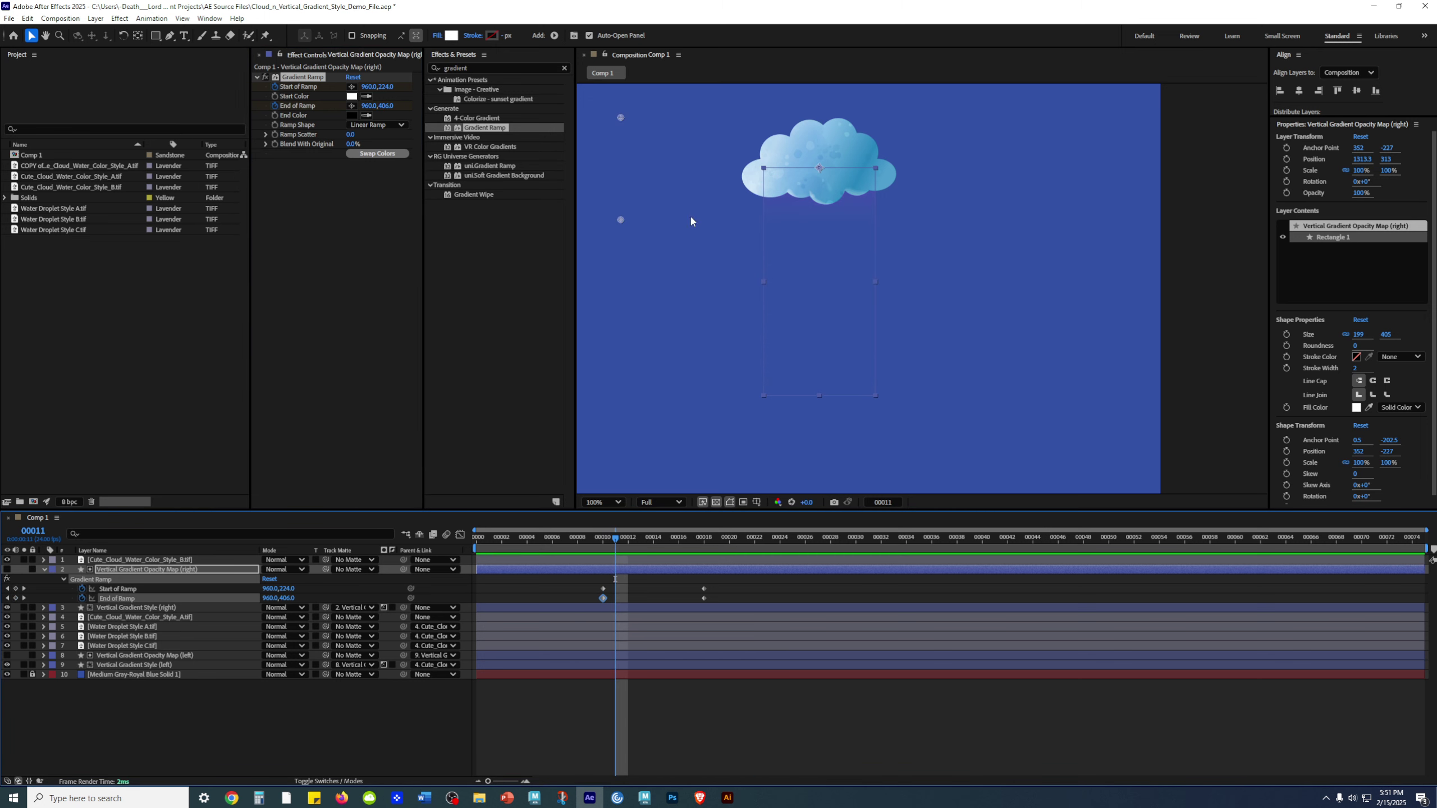
- Move the ending Start of Ramp and End of Ramp keyframes to frame 21 and play back the slower reveal
{"action": "key", "text": "comma"}
{"action": "key", "text": "comma"}
{"action": "left_click", "coordinate": [830, 537]}
{"action": "left_click_drag", "start_coordinate": [693, 583], "coordinate": [743, 592]}
{"action": "left_click", "coordinate": [588, 537]}
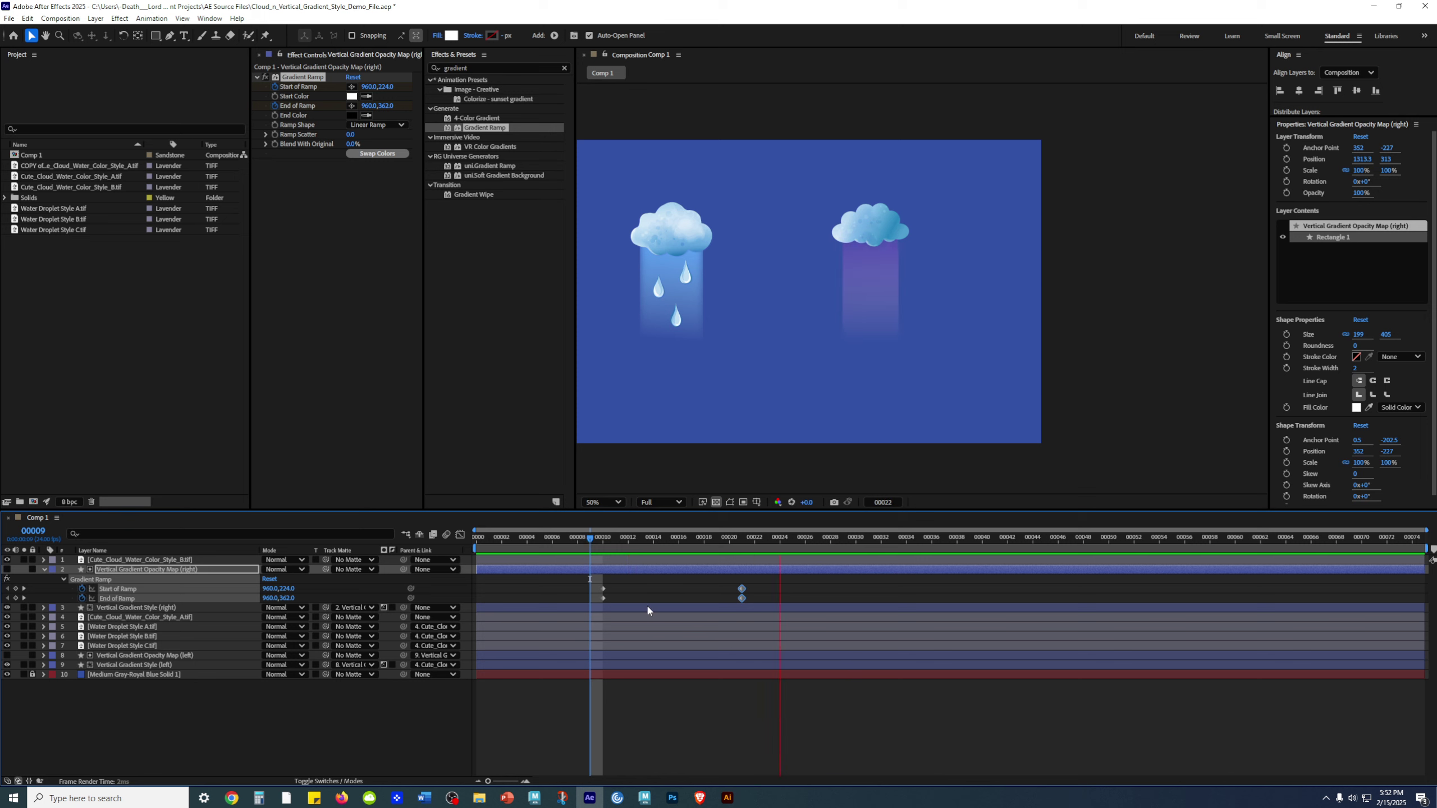
{"action": "left_click", "coordinate": [974, 709]}
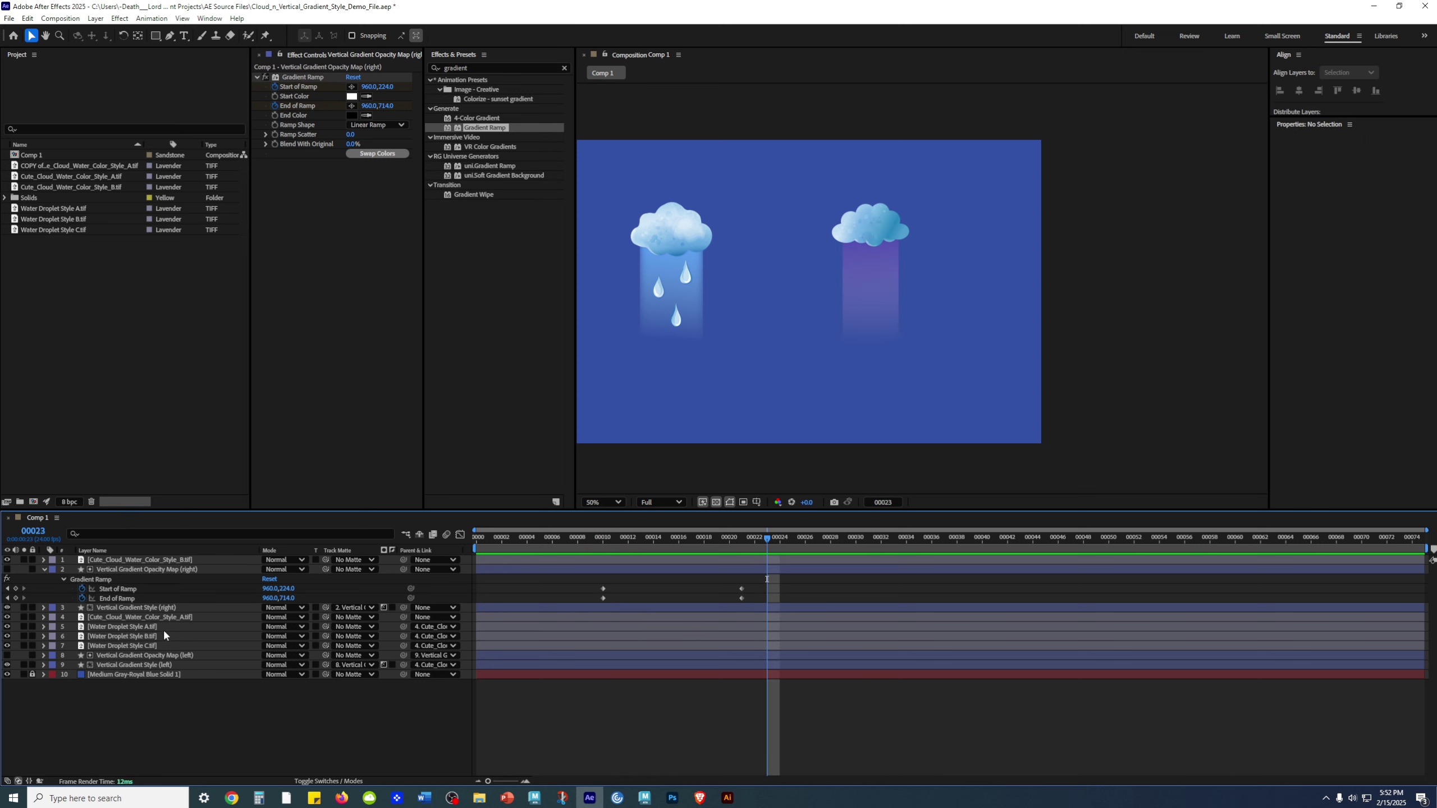
- Review the right gradient layers and their reveal up to frame 28, and collapse the right opacity map's properties
{"action": "left_click", "coordinate": [163, 608]}
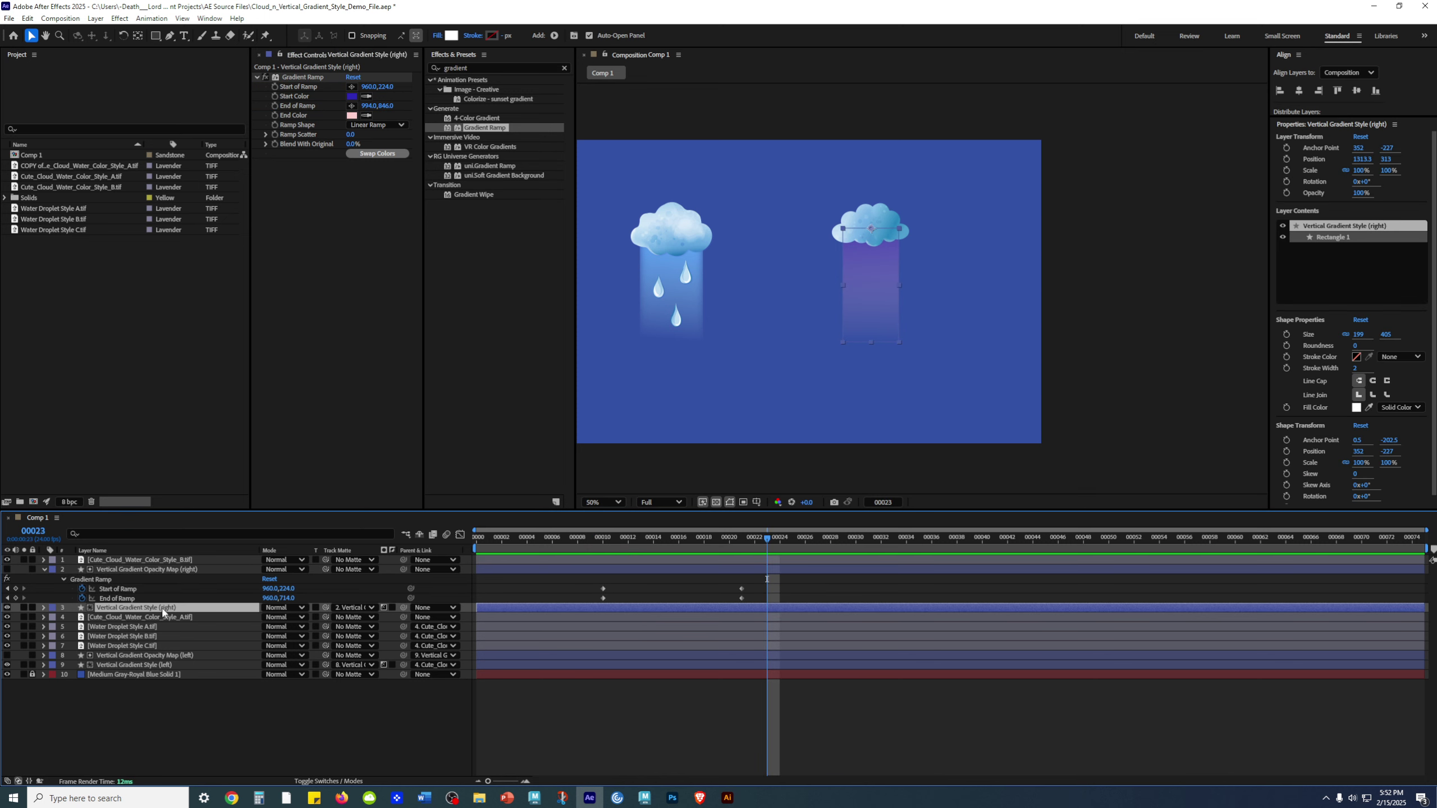
{"action": "left_click", "coordinate": [148, 569]}
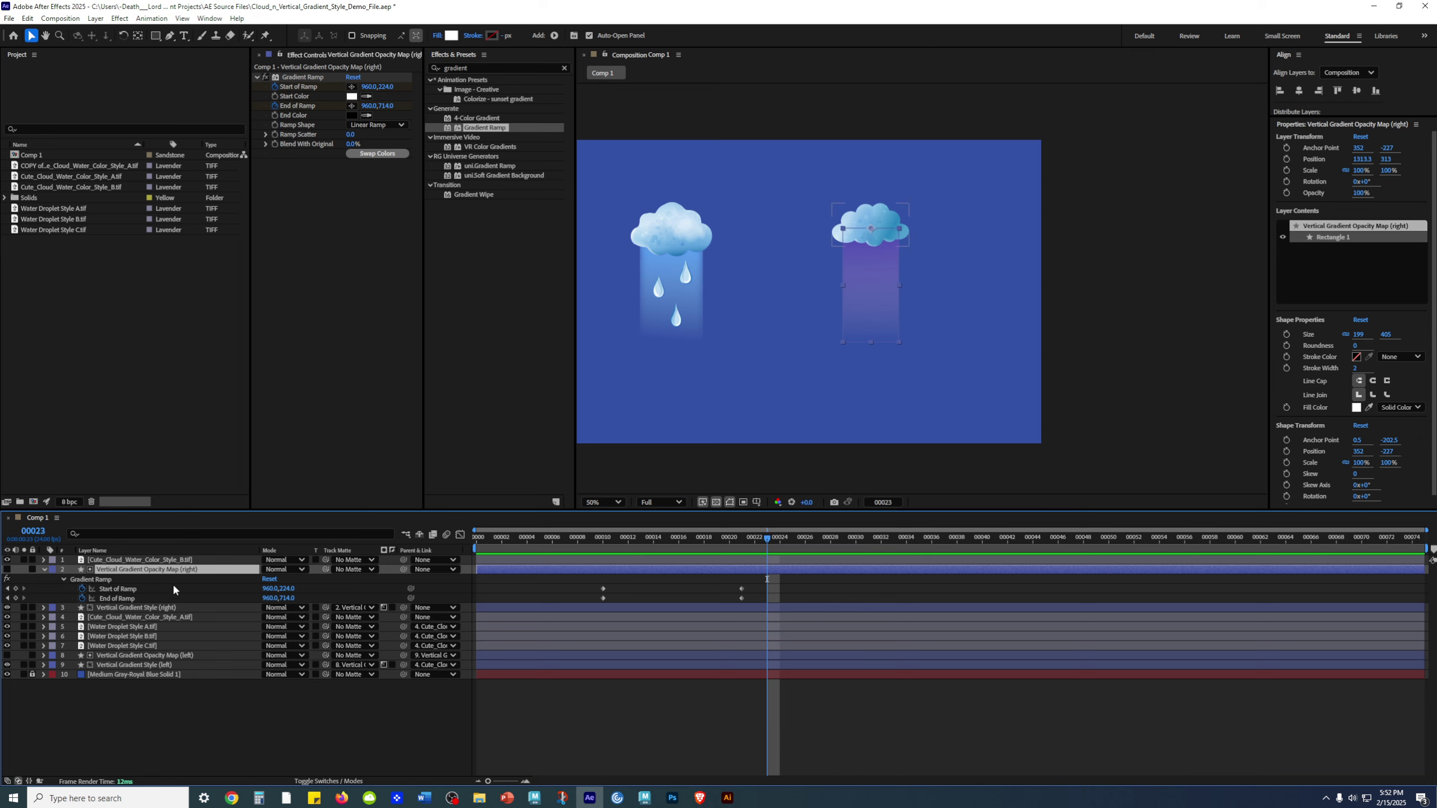
{"action": "left_click", "coordinate": [171, 608]}
{"action": "left_click", "coordinate": [847, 727]}
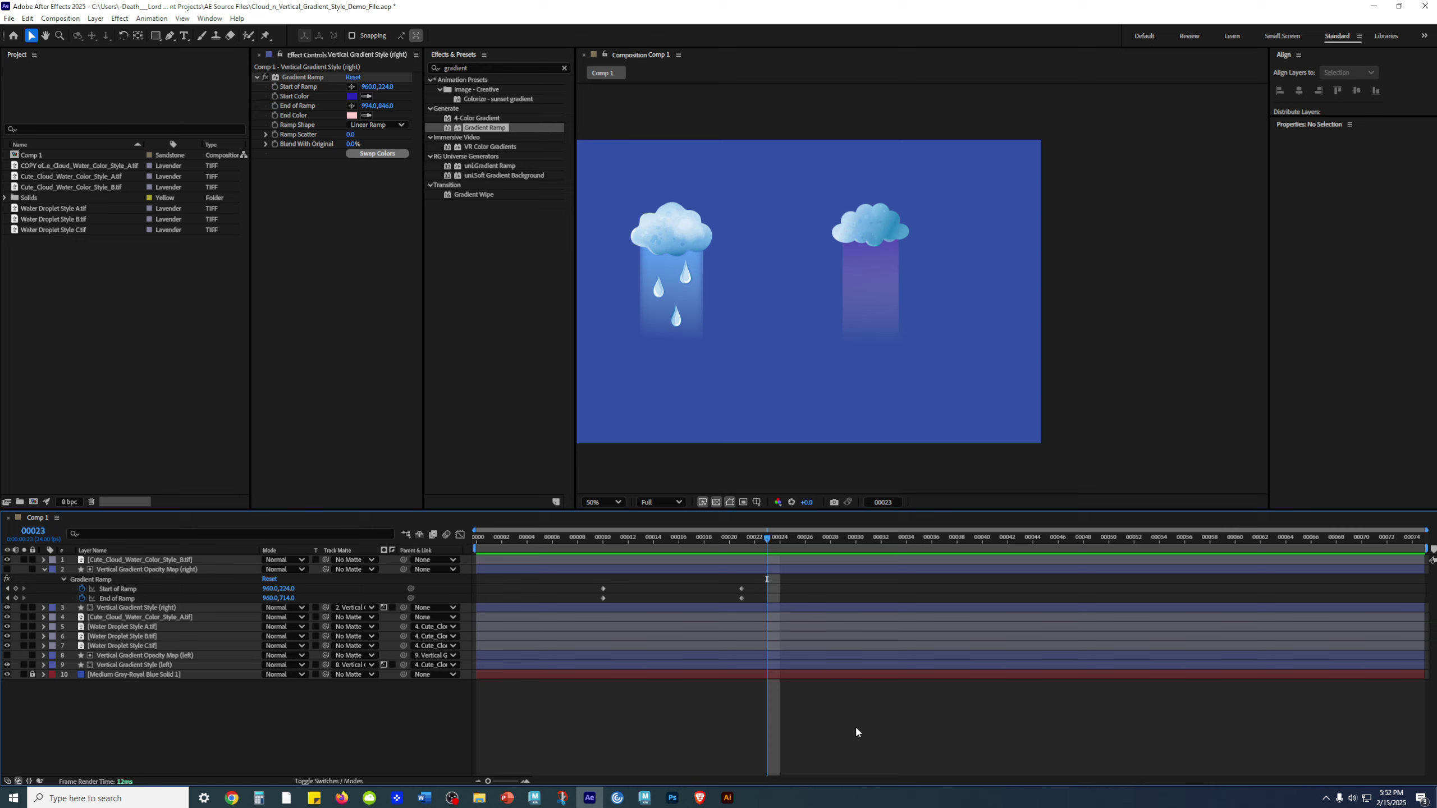
{"action": "left_click_drag", "start_coordinate": [624, 546], "coordinate": [830, 543]}
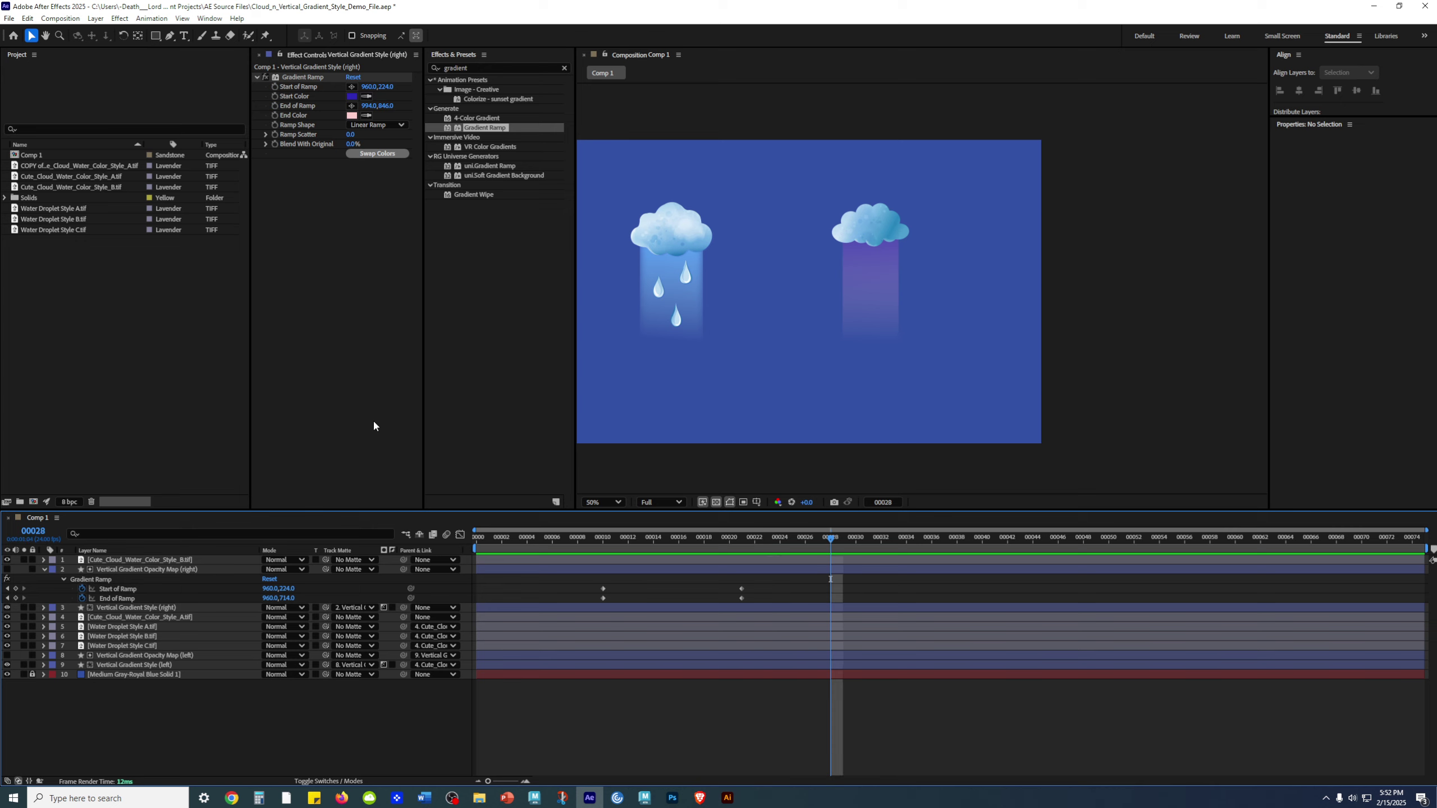
{"action": "left_click", "coordinate": [44, 570]}
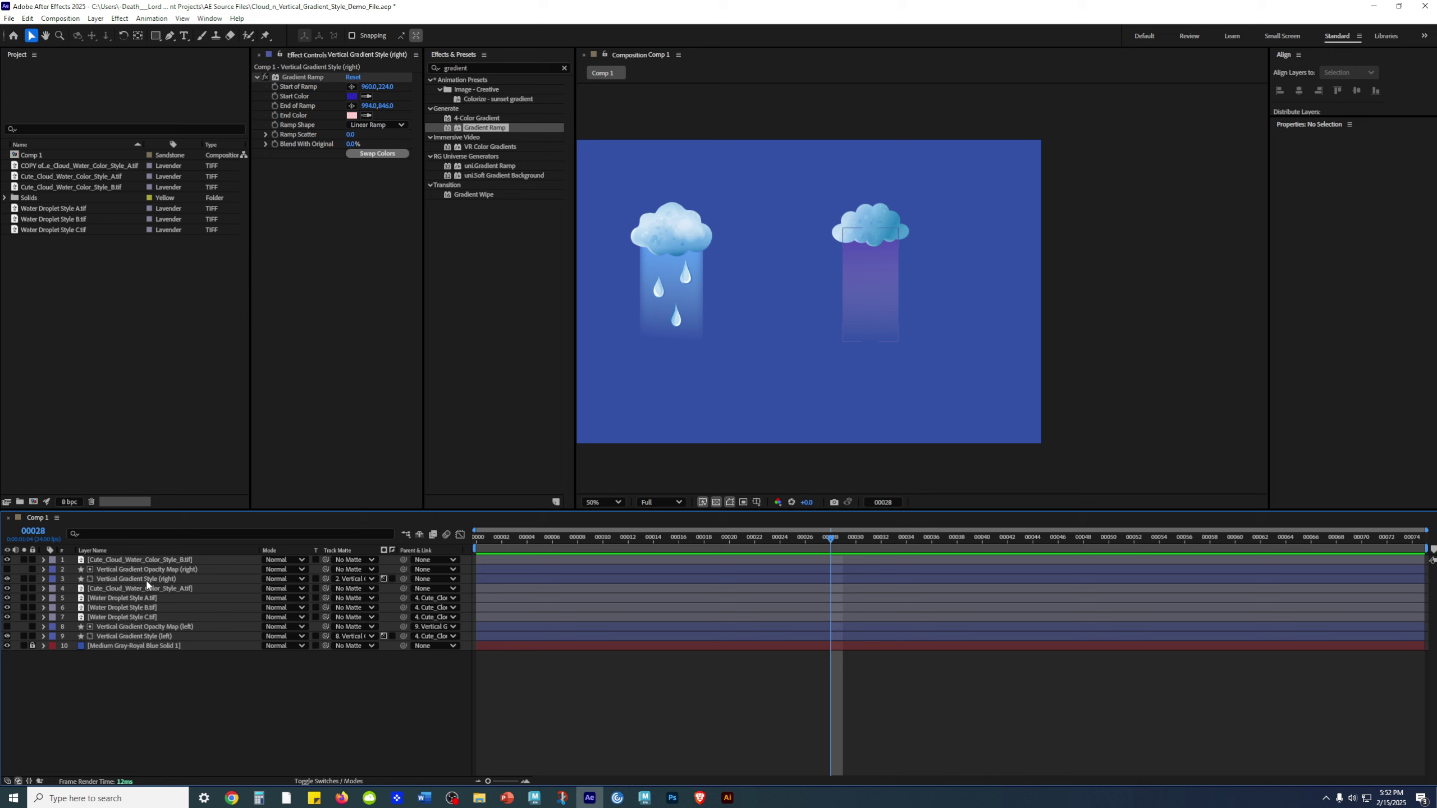
- Parent the Vertical Gradient Opacity Map (right) layer to the Vertical Gradient Style (right) layer
{"action": "left_click", "coordinate": [135, 569]}
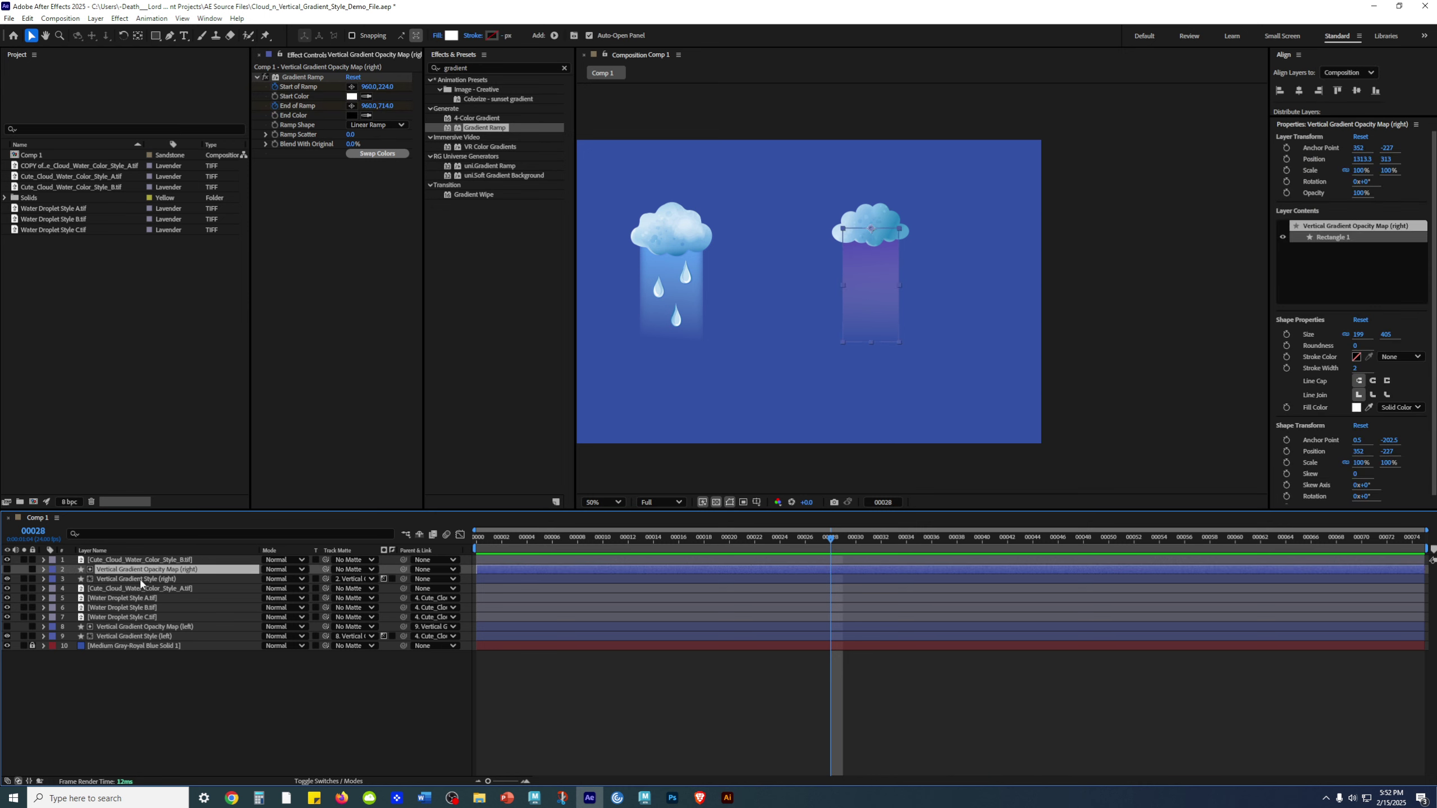
{"action": "left_click", "coordinate": [141, 580]}
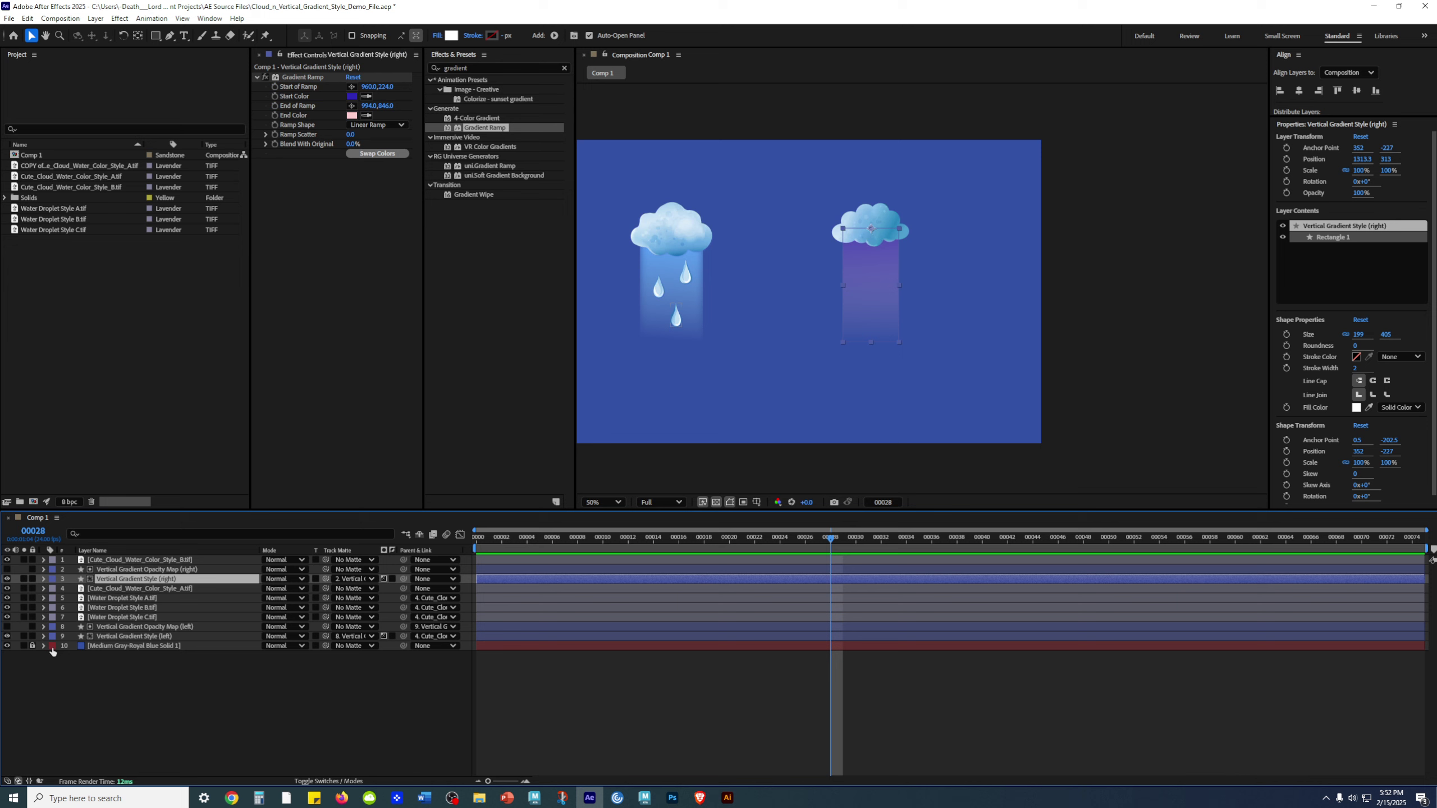
{"action": "left_click", "coordinate": [97, 683]}
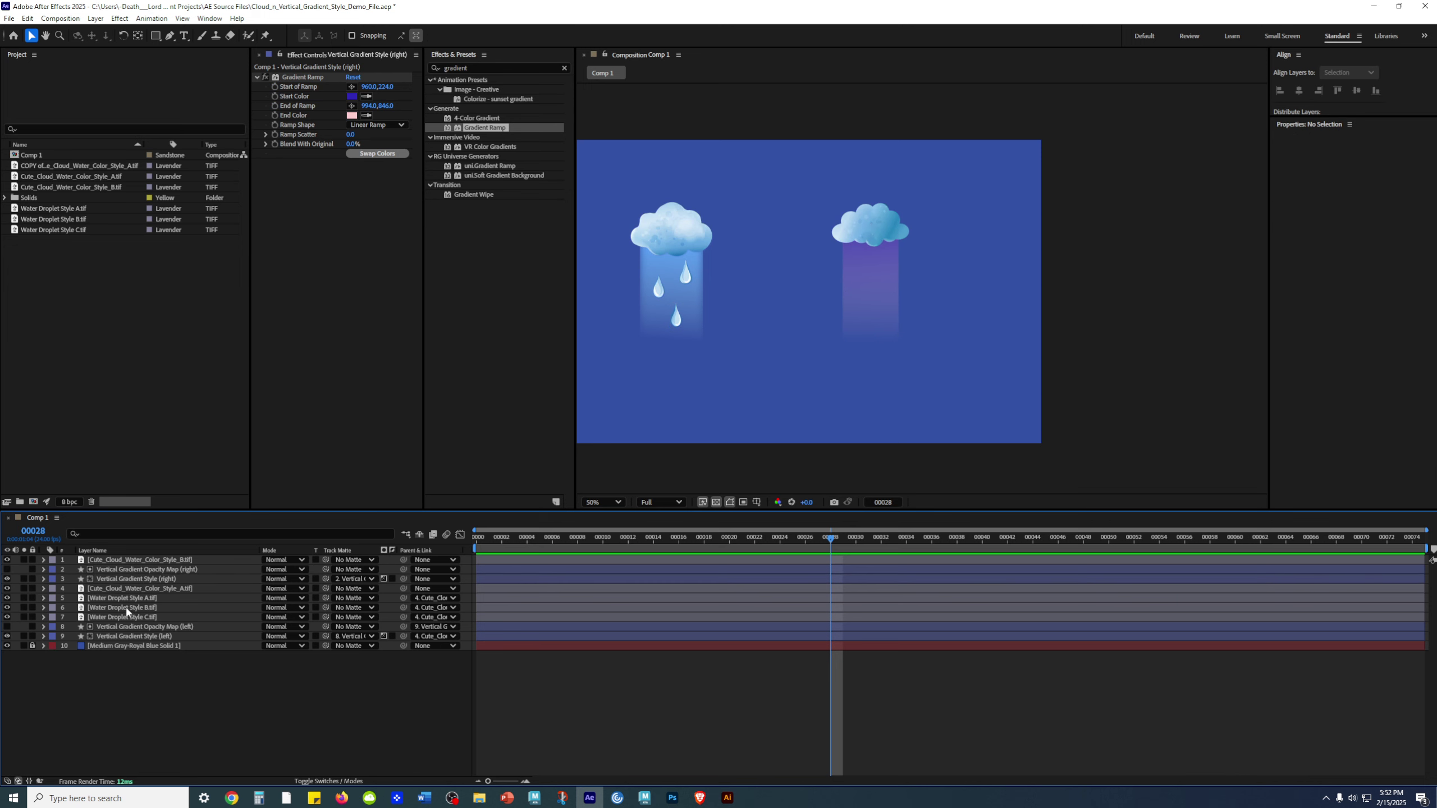
{"action": "left_click", "coordinate": [141, 569]}
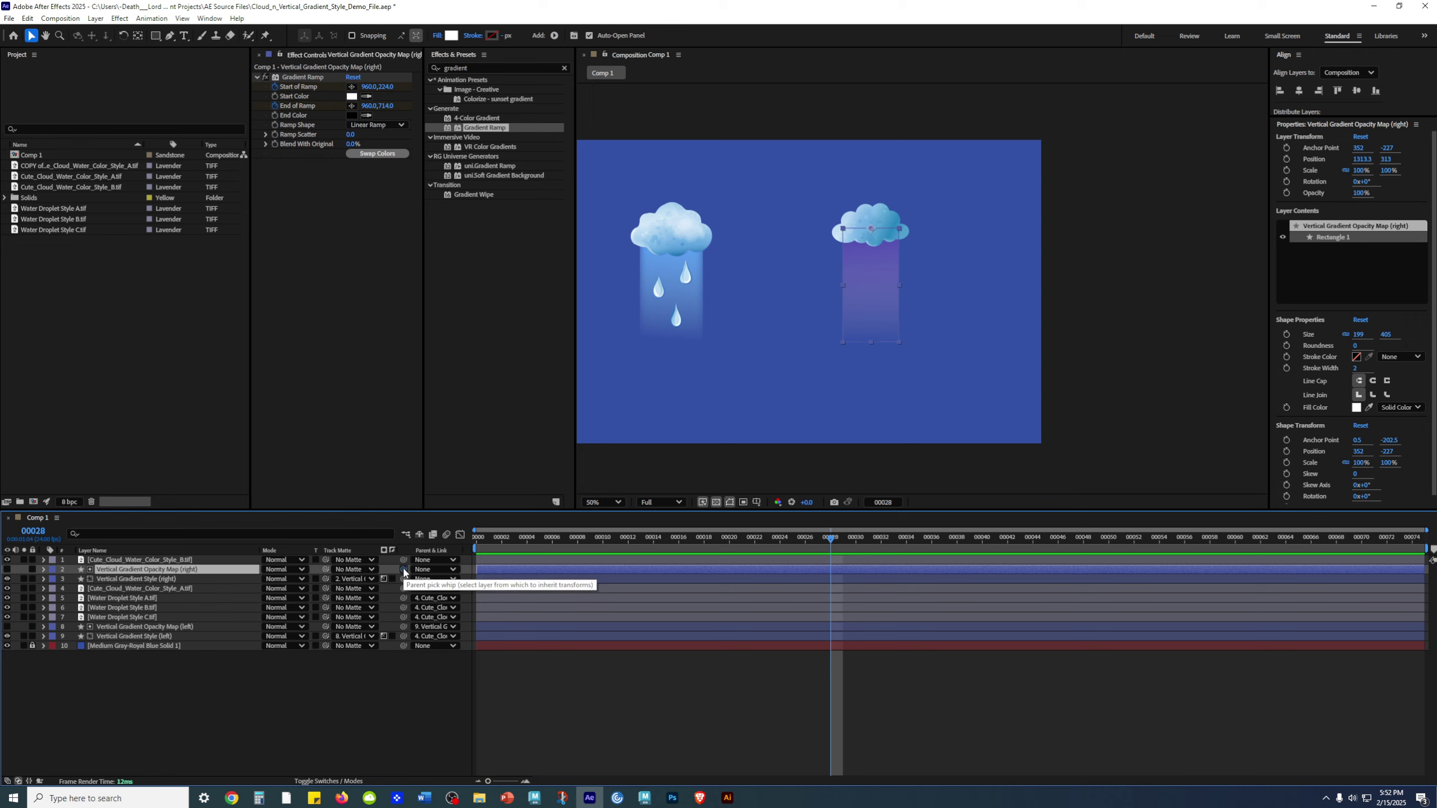
{"action": "left_click_drag", "start_coordinate": [404, 569], "coordinate": [169, 580]}
{"action": "left_click", "coordinate": [169, 579]}
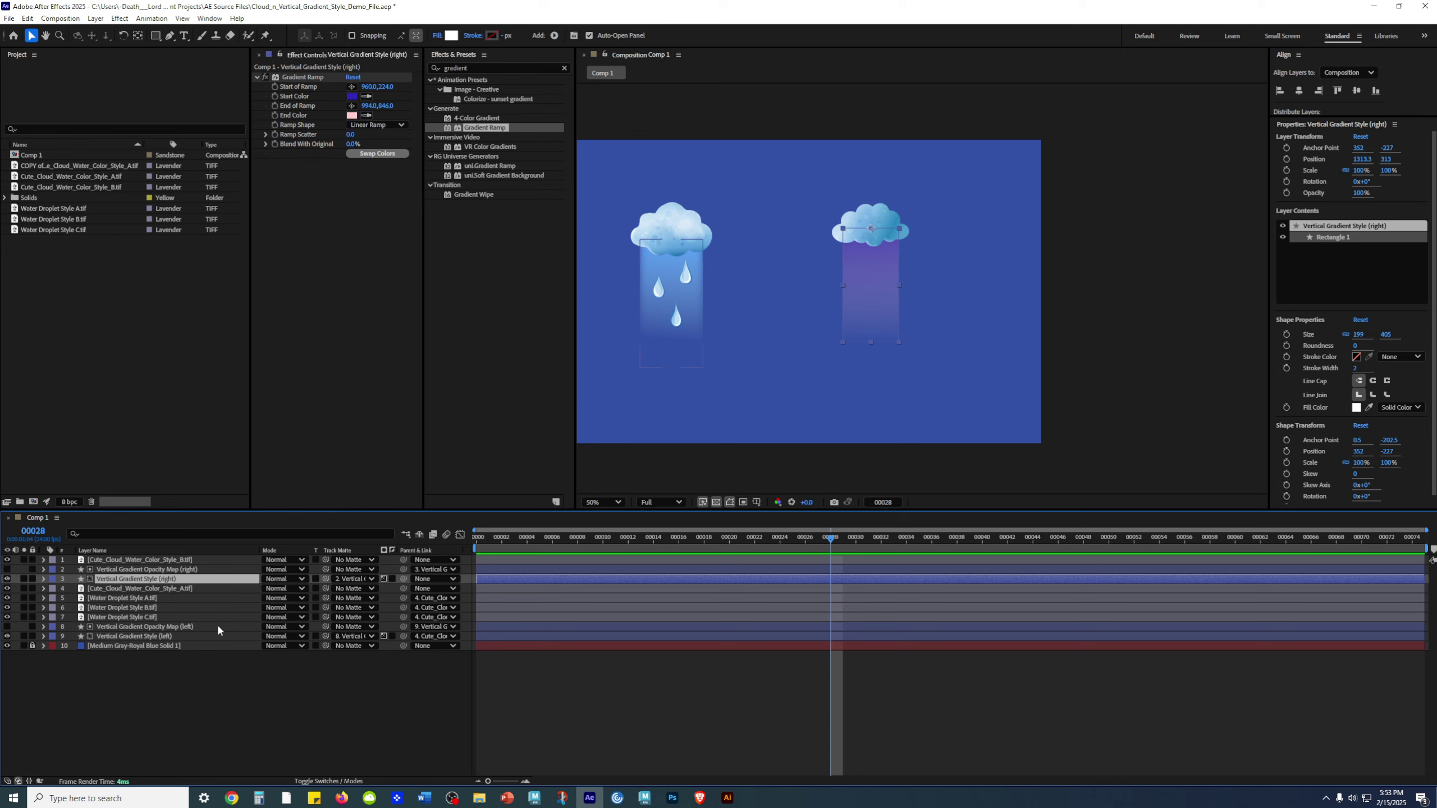
- Set the parent of Vertical Gradient Opacity Map (right) back to None
{"action": "left_click", "coordinate": [361, 684]}
{"action": "left_click", "coordinate": [444, 571]}
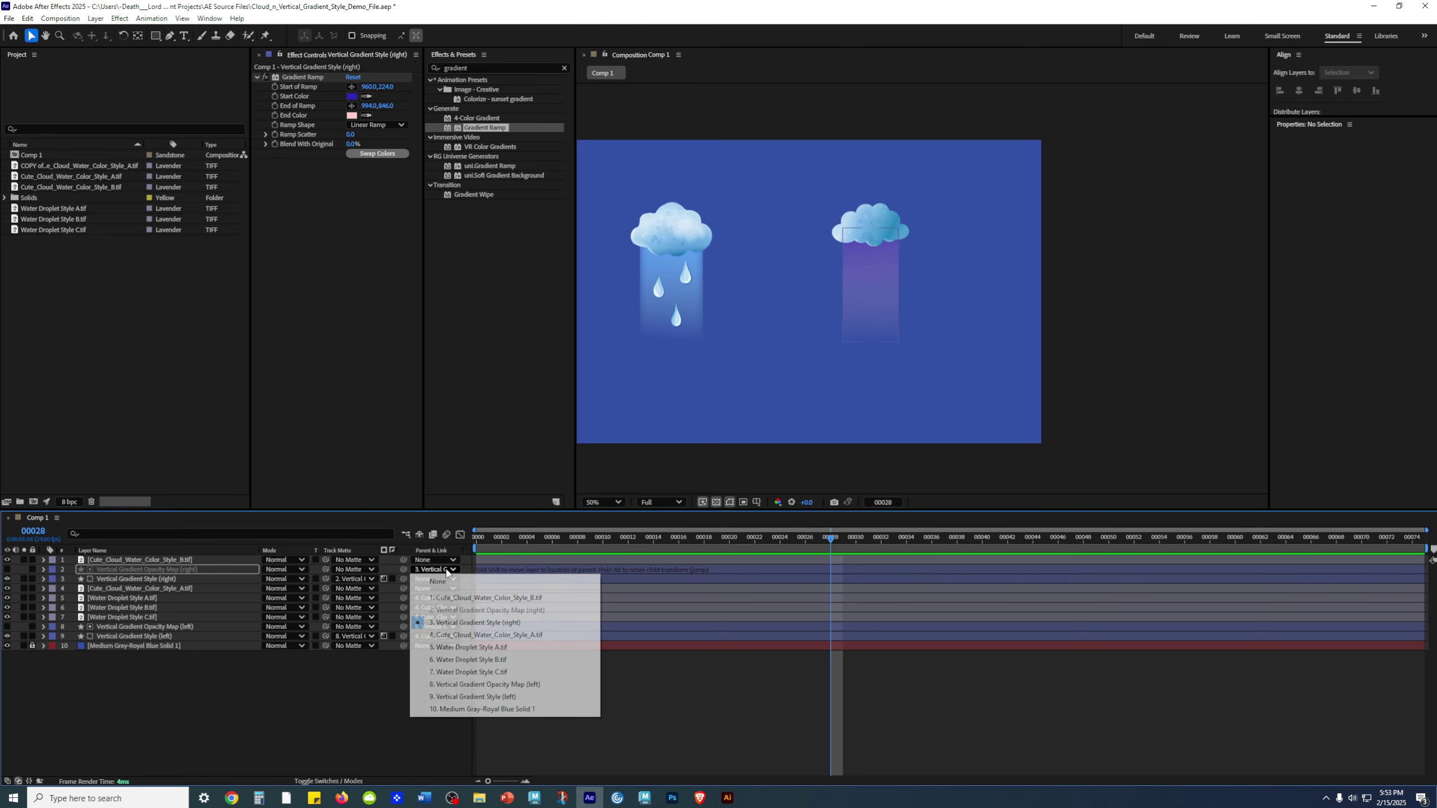
{"action": "left_click", "coordinate": [439, 583]}
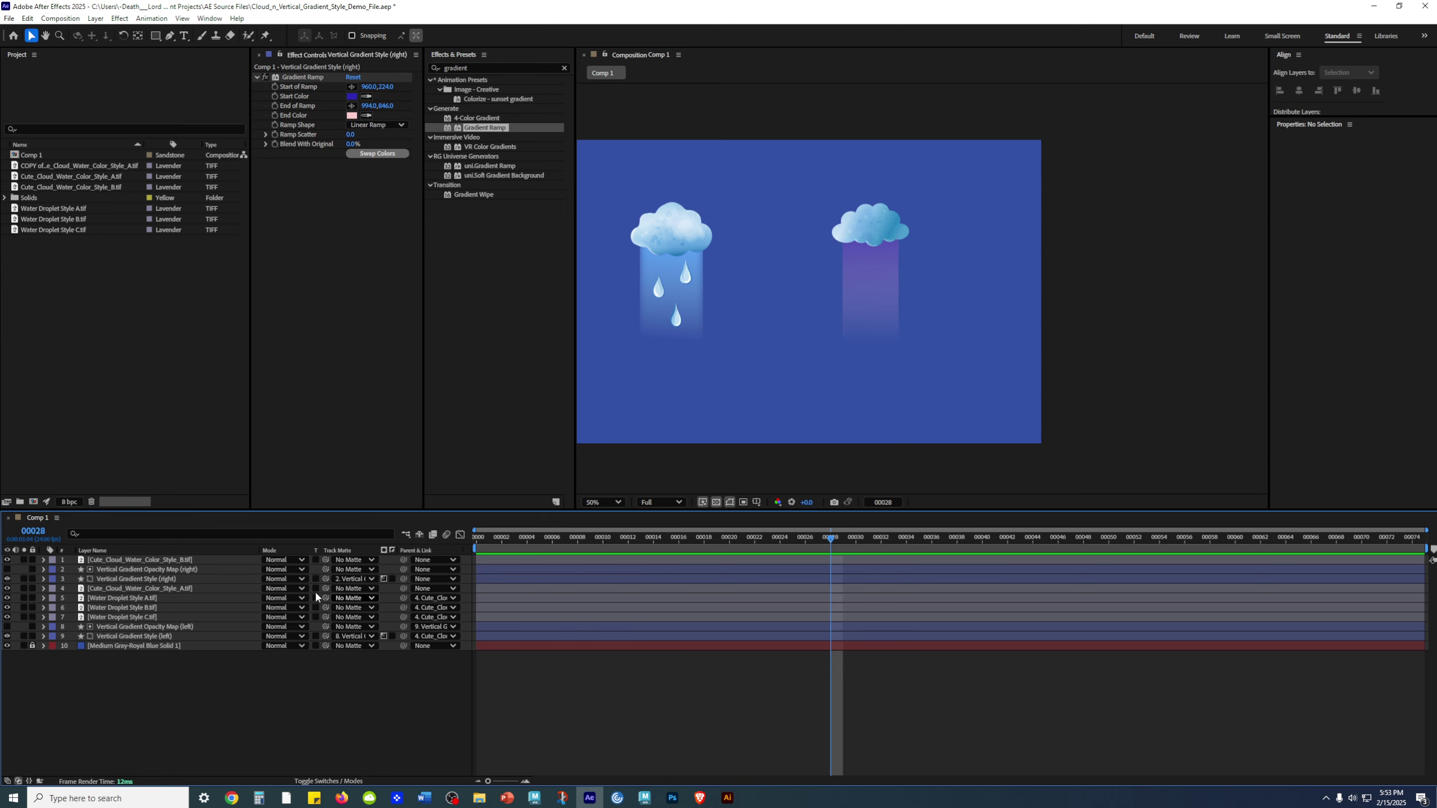
- Parent both the Vertical Gradient Opacity Map (right) and Vertical Gradient Style (right) layers to Cute_Cloud_Water_Color_Style_B.tif
{"action": "left_click", "coordinate": [142, 569]}
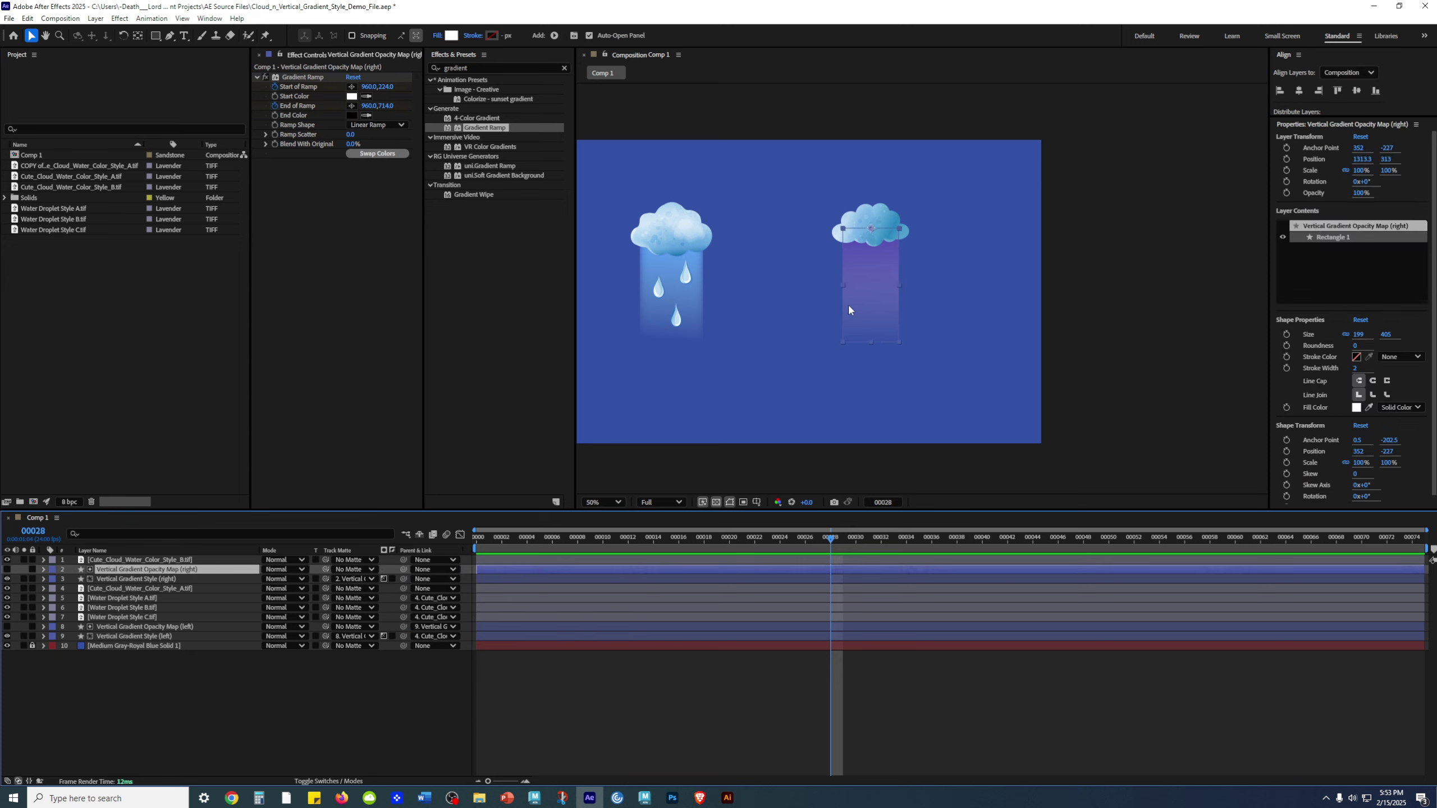
{"action": "left_click", "coordinate": [163, 579], "text": "shift"}
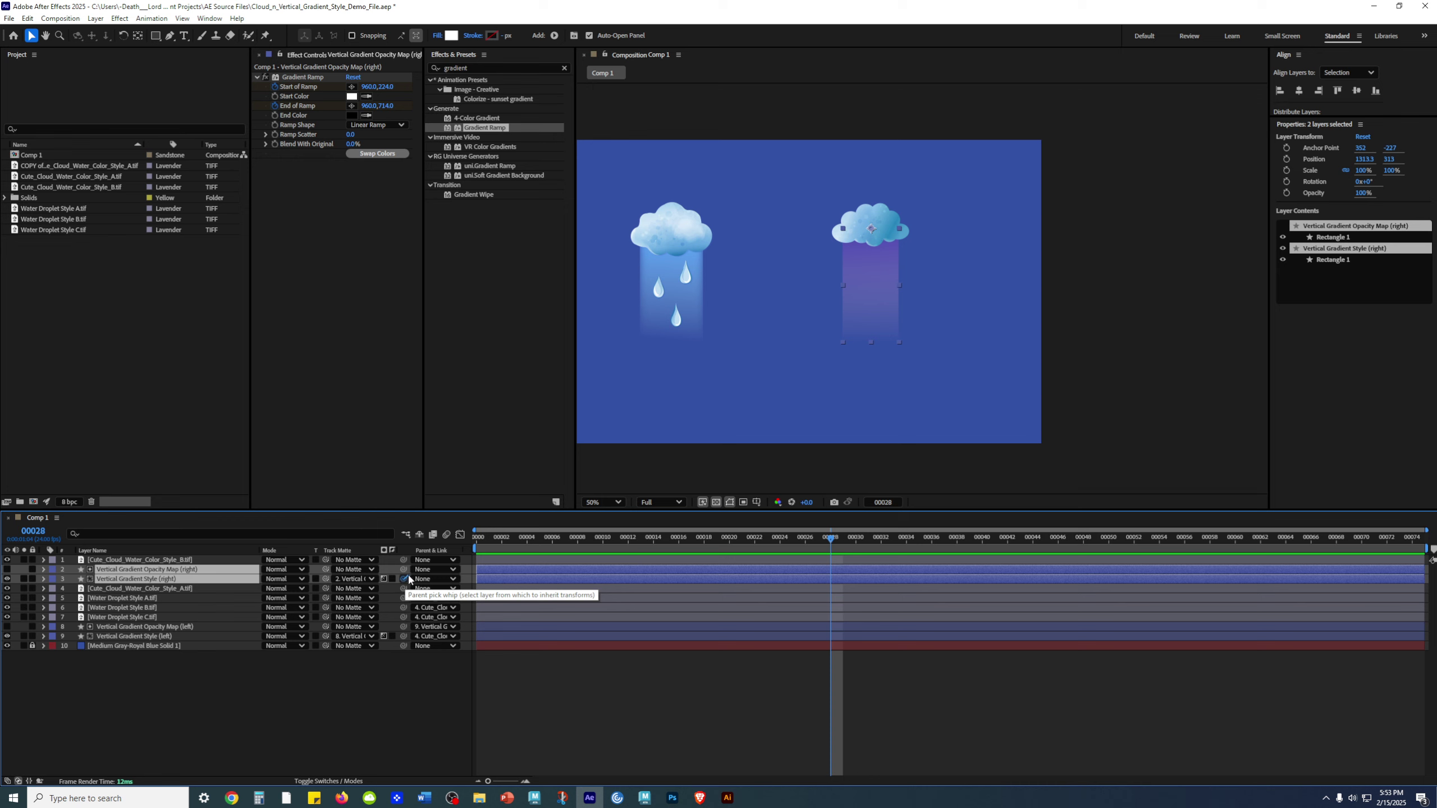
{"action": "left_click_drag", "start_coordinate": [406, 578], "coordinate": [162, 564]}
{"action": "left_click", "coordinate": [175, 711]}
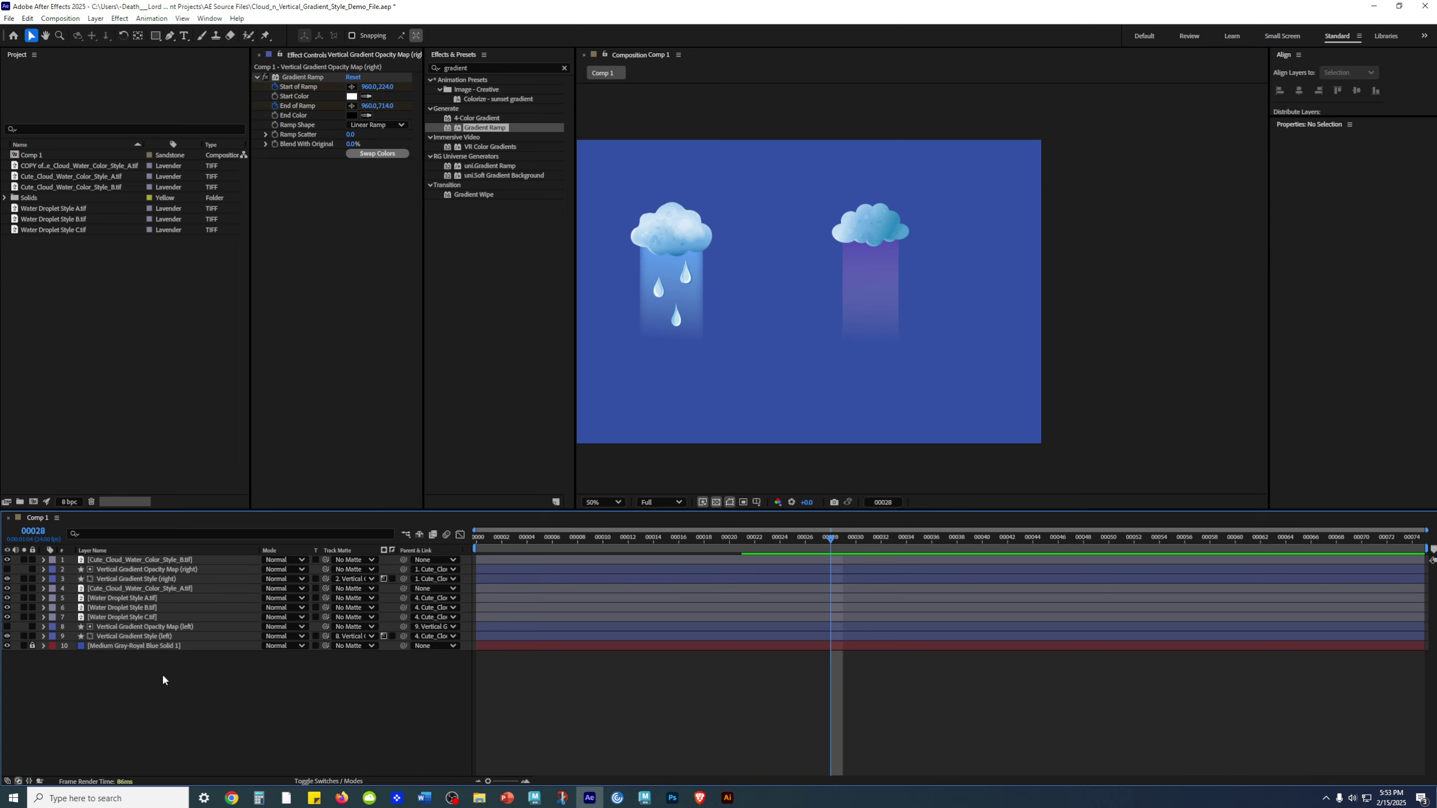
- Try moving the right cloud up and down to test how its parented gradient follows, and undo both moves
{"action": "left_click", "coordinate": [161, 560]}
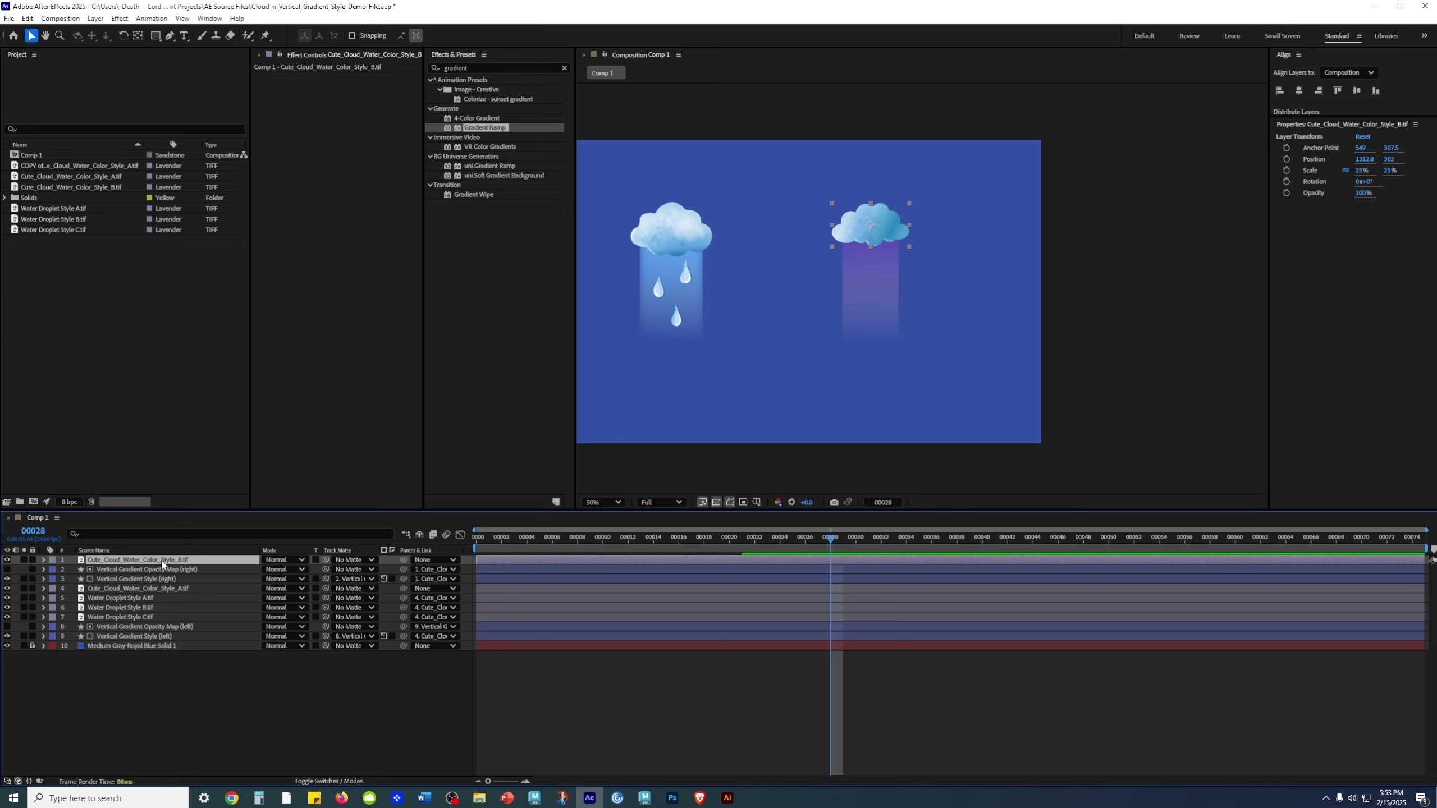
{"action": "left_click_drag", "start_coordinate": [834, 211], "coordinate": [871, 183]}
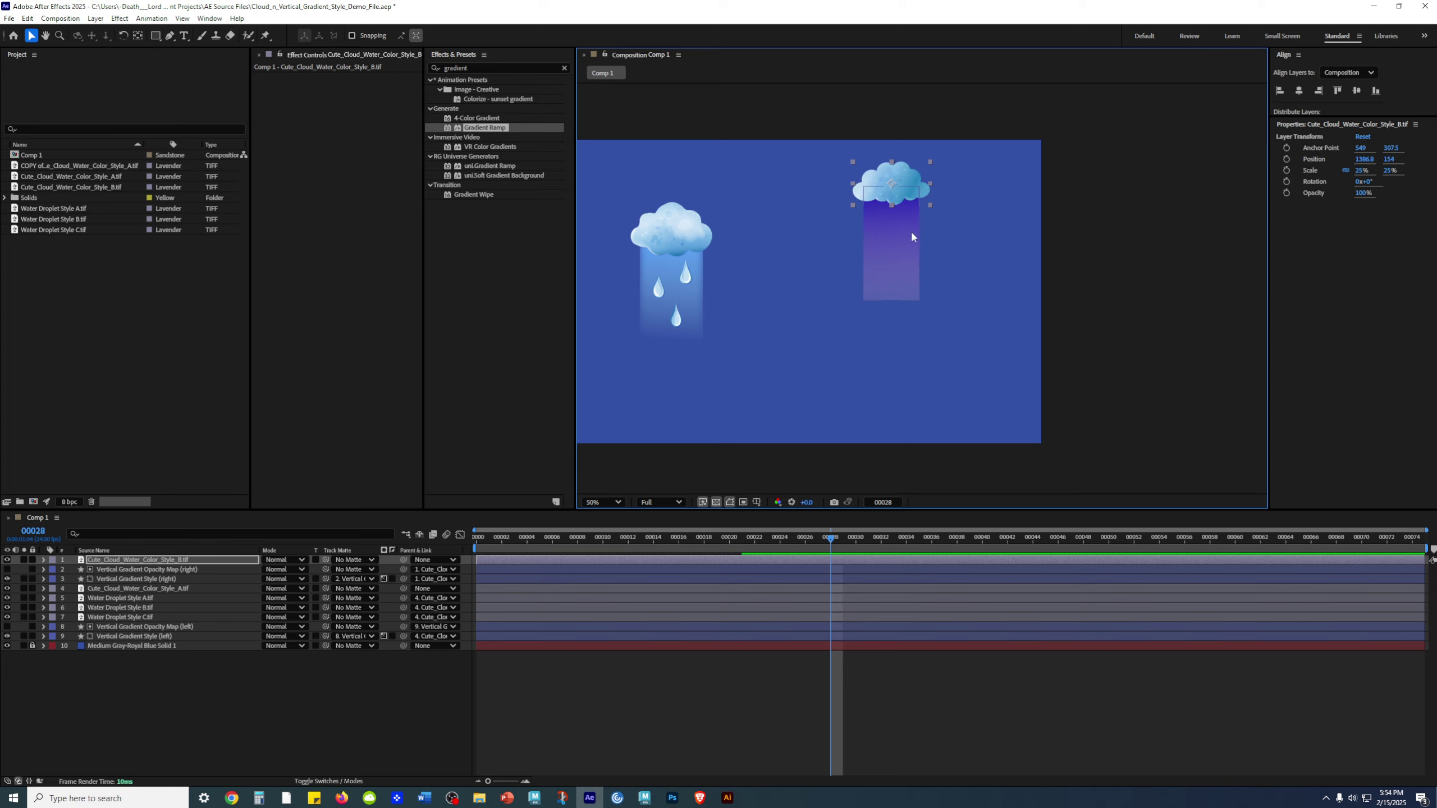
{"action": "left_click_drag", "start_coordinate": [919, 198], "coordinate": [906, 261]}
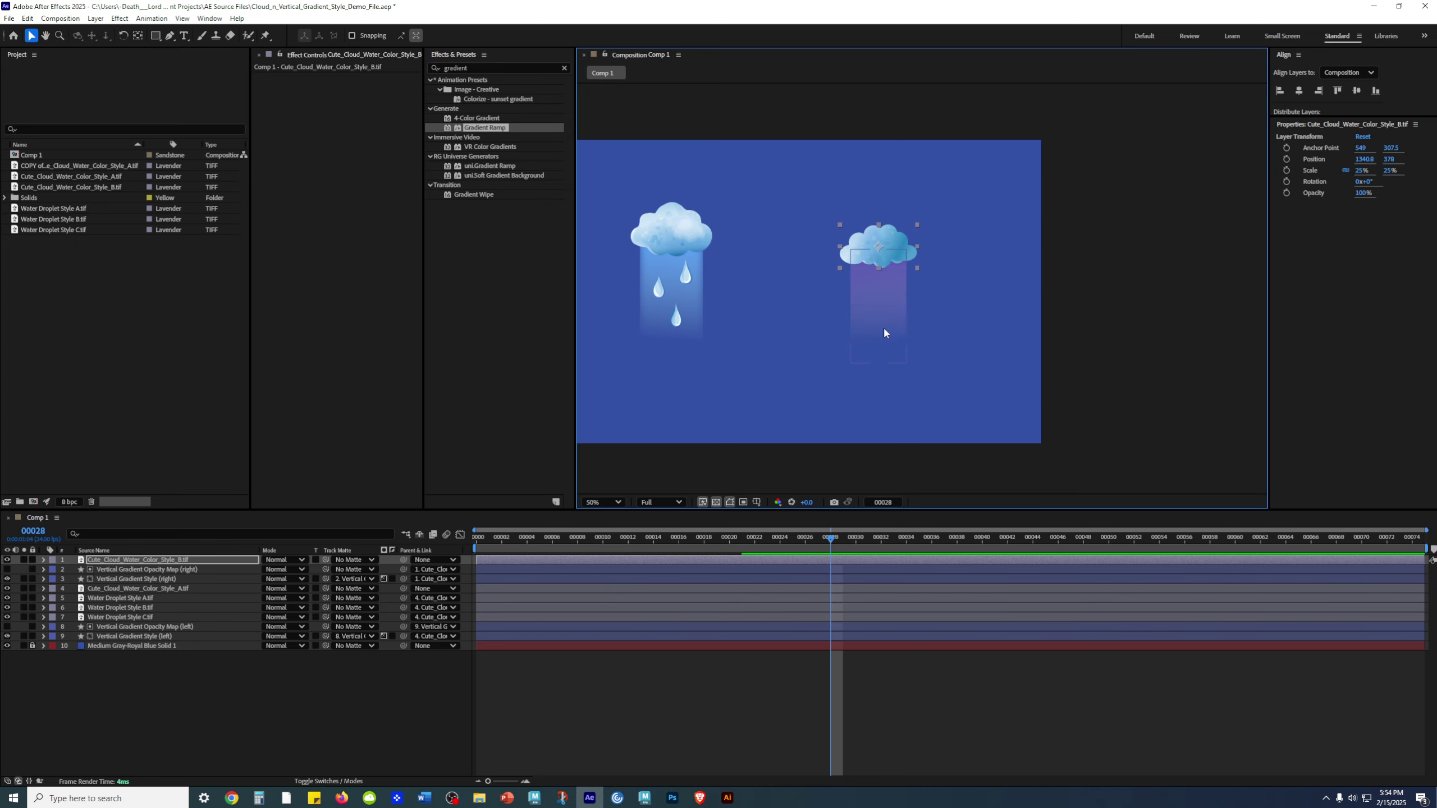
{"action": "key", "text": "ctrl+z"}
{"action": "key", "text": "ctrl+z"}
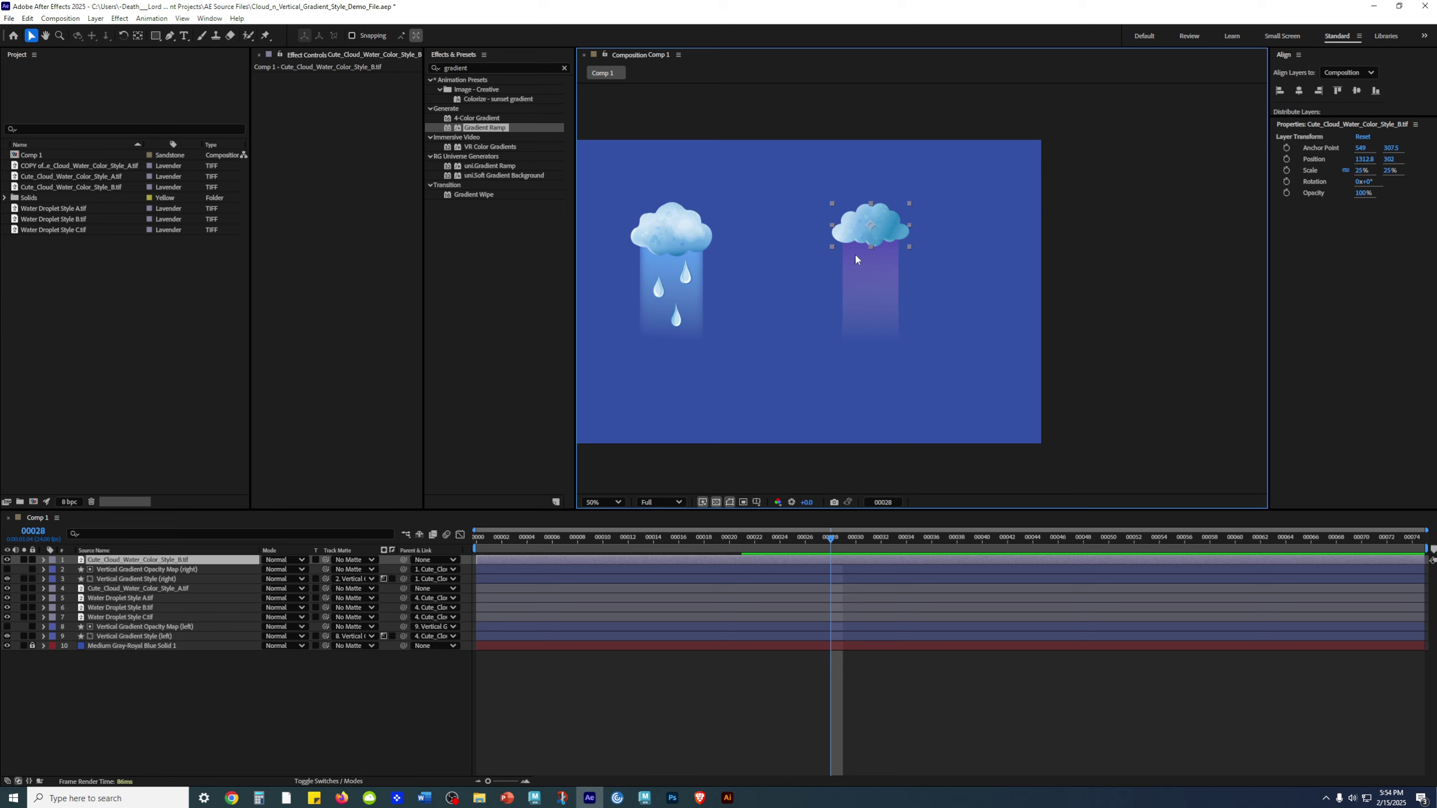
{"action": "left_click", "coordinate": [279, 726]}
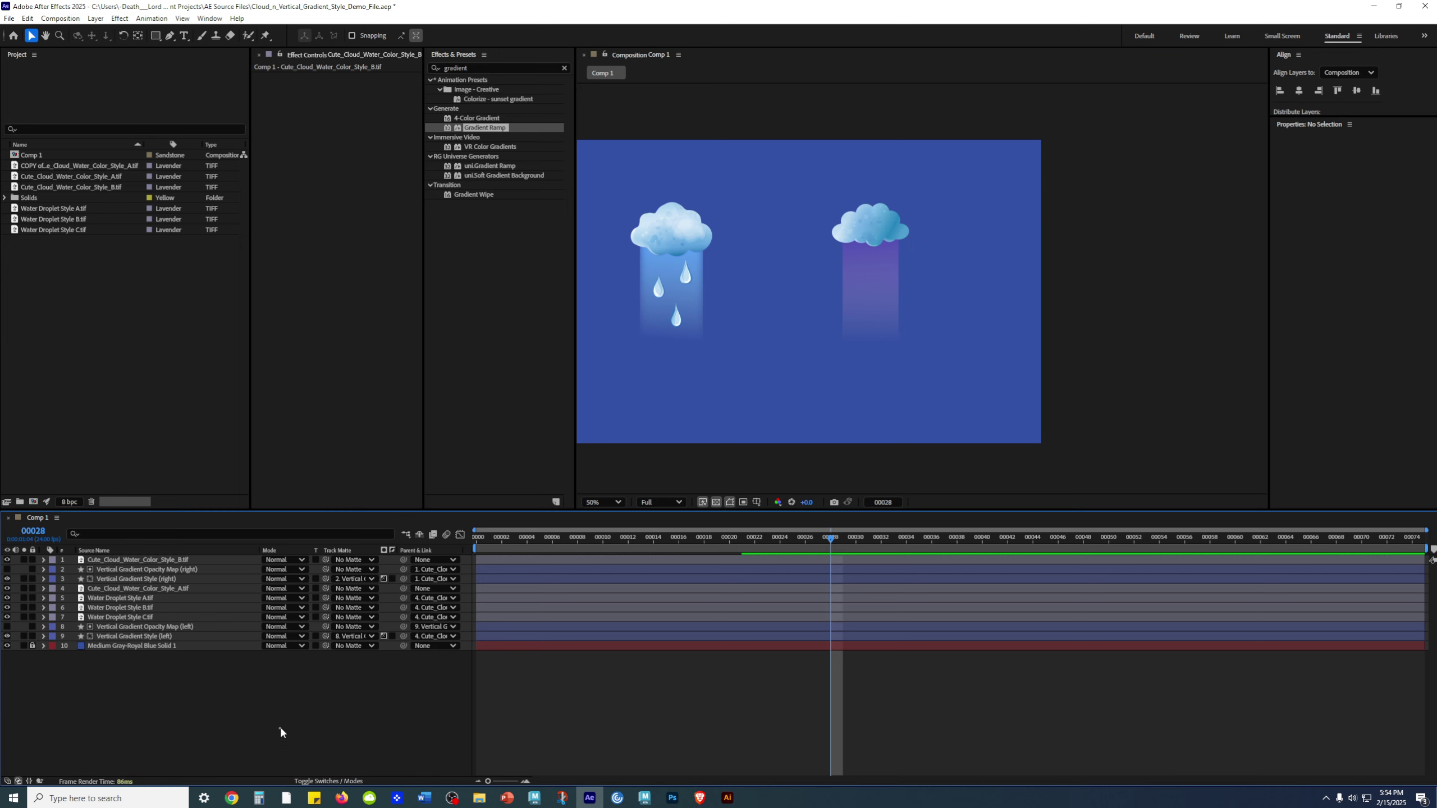
- Examine the Gradient Ramp start and end points of the right opacity map and style layers in relation to the right cloud
{"action": "left_click", "coordinate": [142, 569]}
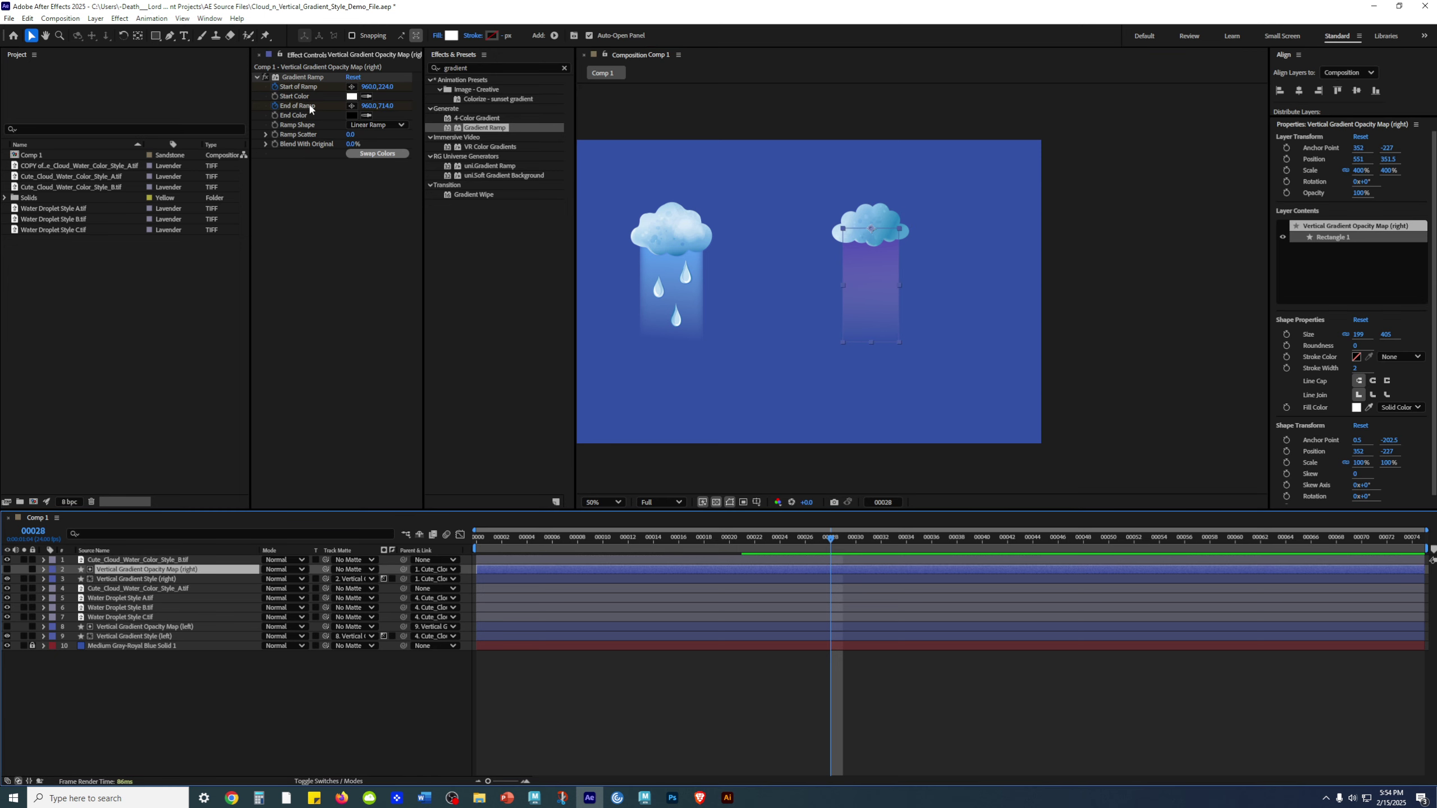
{"action": "left_click", "coordinate": [325, 86]}
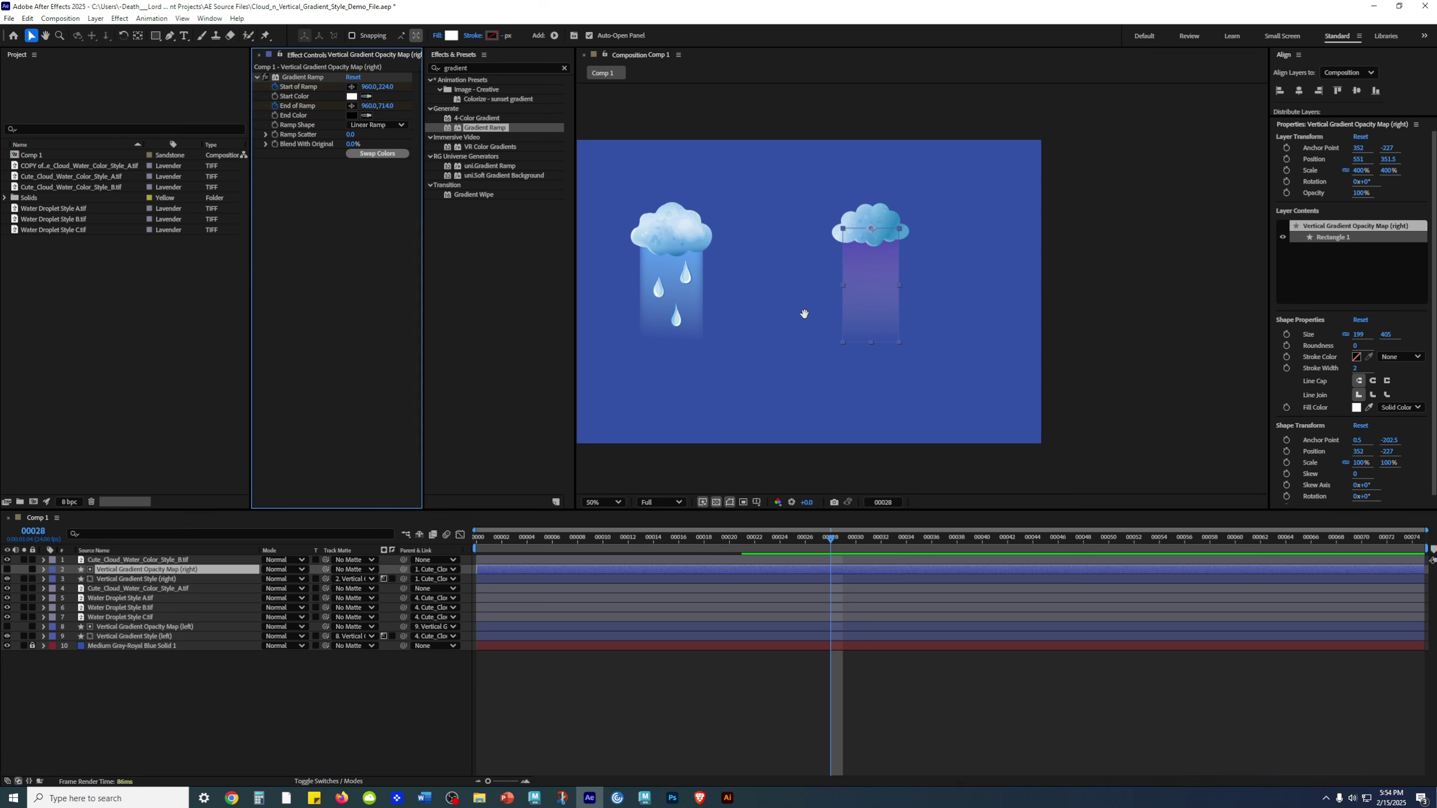
{"action": "left_click_drag", "start_coordinate": [804, 314], "coordinate": [915, 312]}
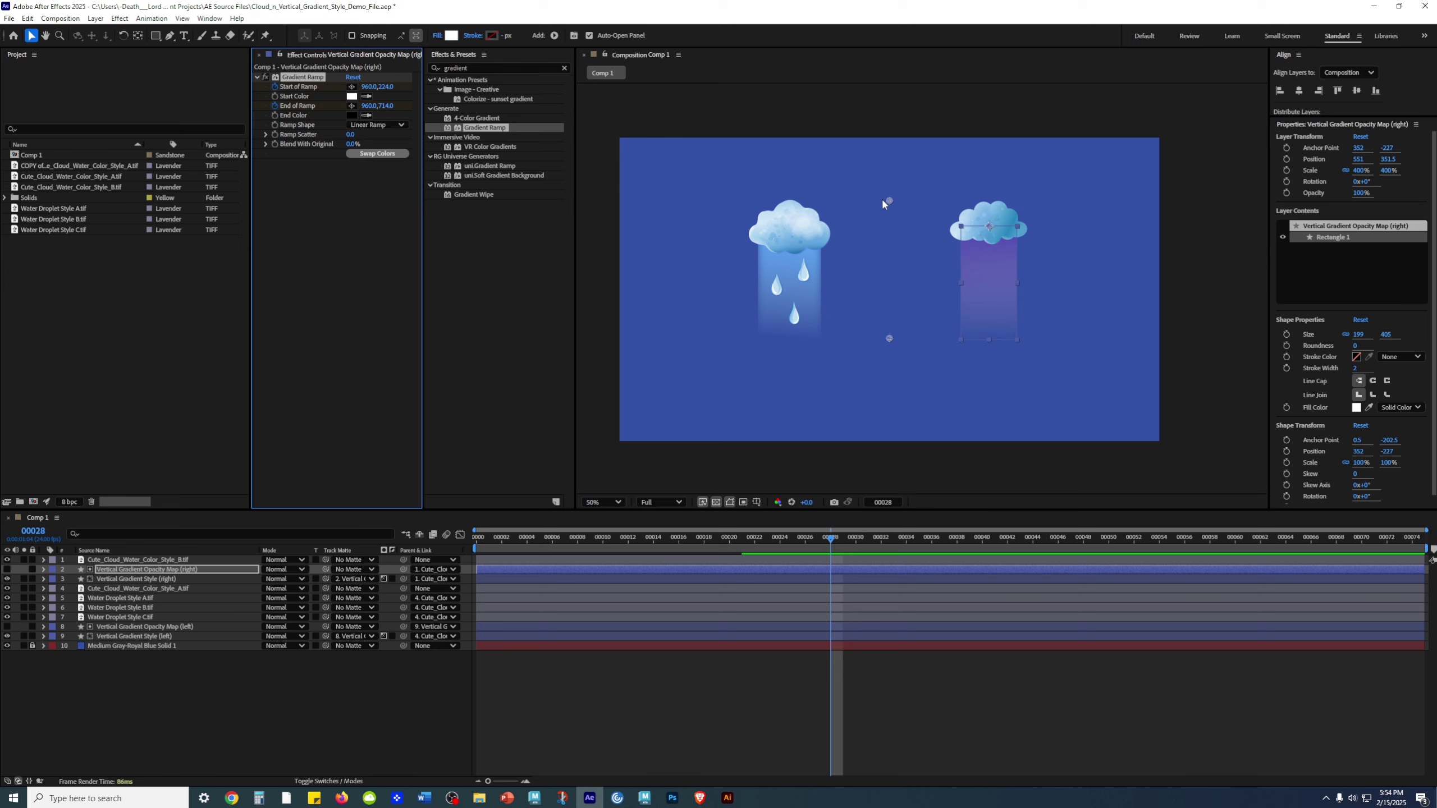
{"action": "mouse_move", "coordinate": [885, 203]}
{"action": "left_mouse_down"}
{"action": "mouse_move", "coordinate": [886, 247]}
{"action": "mouse_move", "coordinate": [889, 200]}
{"action": "left_mouse_up"}
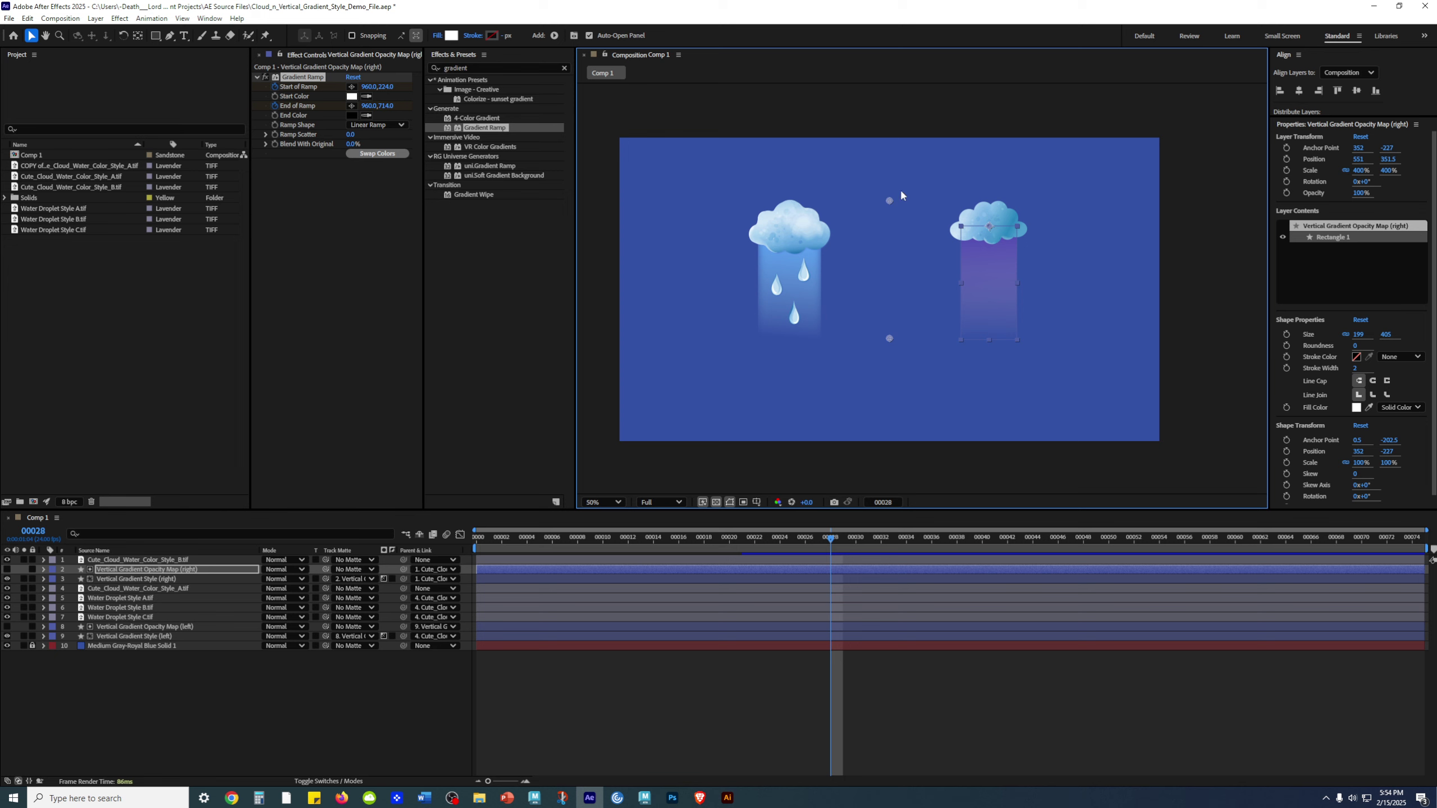
{"action": "left_click", "coordinate": [1007, 214]}
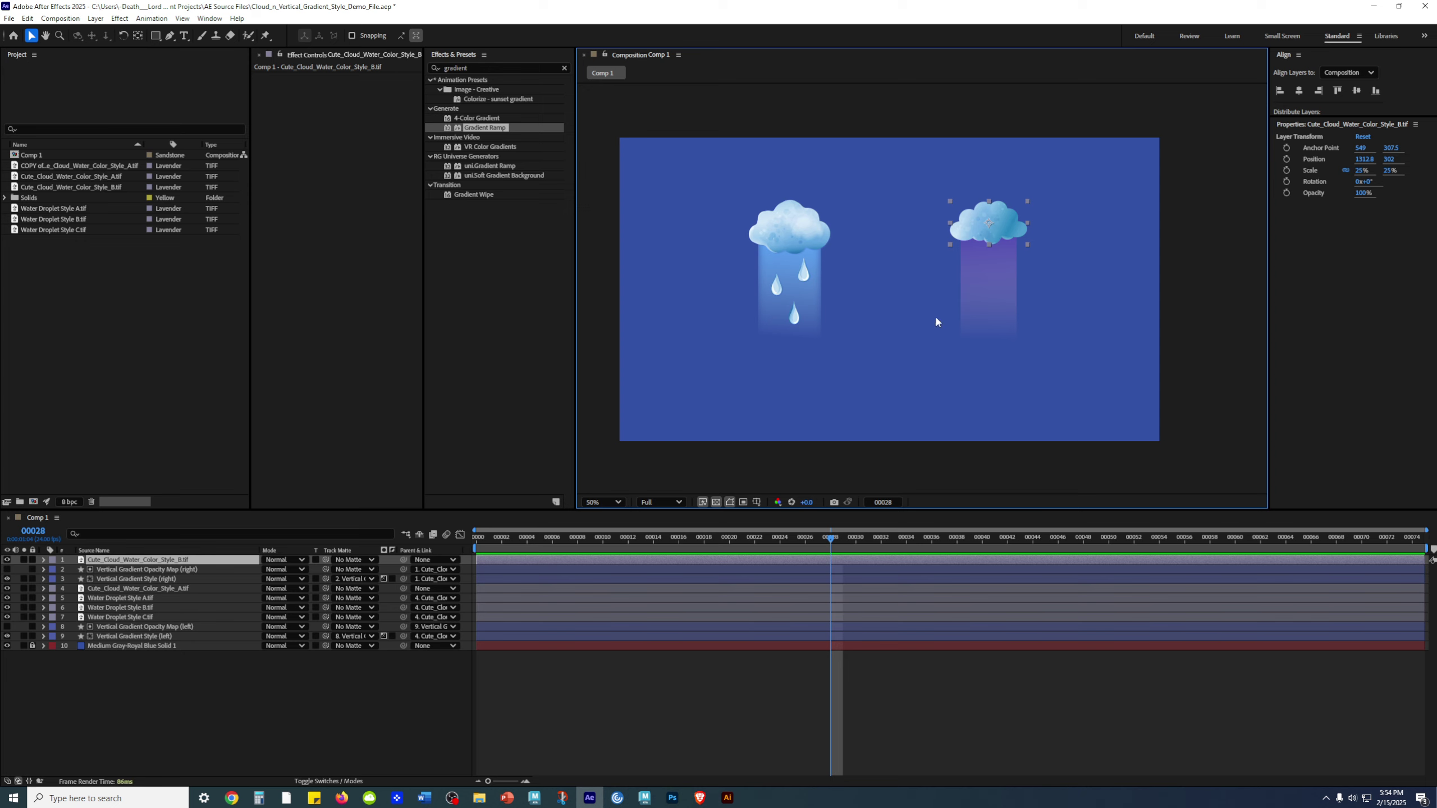
{"action": "mouse_move", "coordinate": [990, 212]}
{"action": "left_mouse_down"}
{"action": "mouse_move", "coordinate": [892, 218]}
{"action": "mouse_move", "coordinate": [1092, 192]}
{"action": "mouse_move", "coordinate": [986, 140]}
{"action": "mouse_move", "coordinate": [1031, 267]}
{"action": "mouse_move", "coordinate": [850, 295]}
{"action": "mouse_move", "coordinate": [1053, 215]}
{"action": "mouse_move", "coordinate": [990, 212]}
{"action": "left_mouse_up"}
{"action": "left_click", "coordinate": [148, 569]}
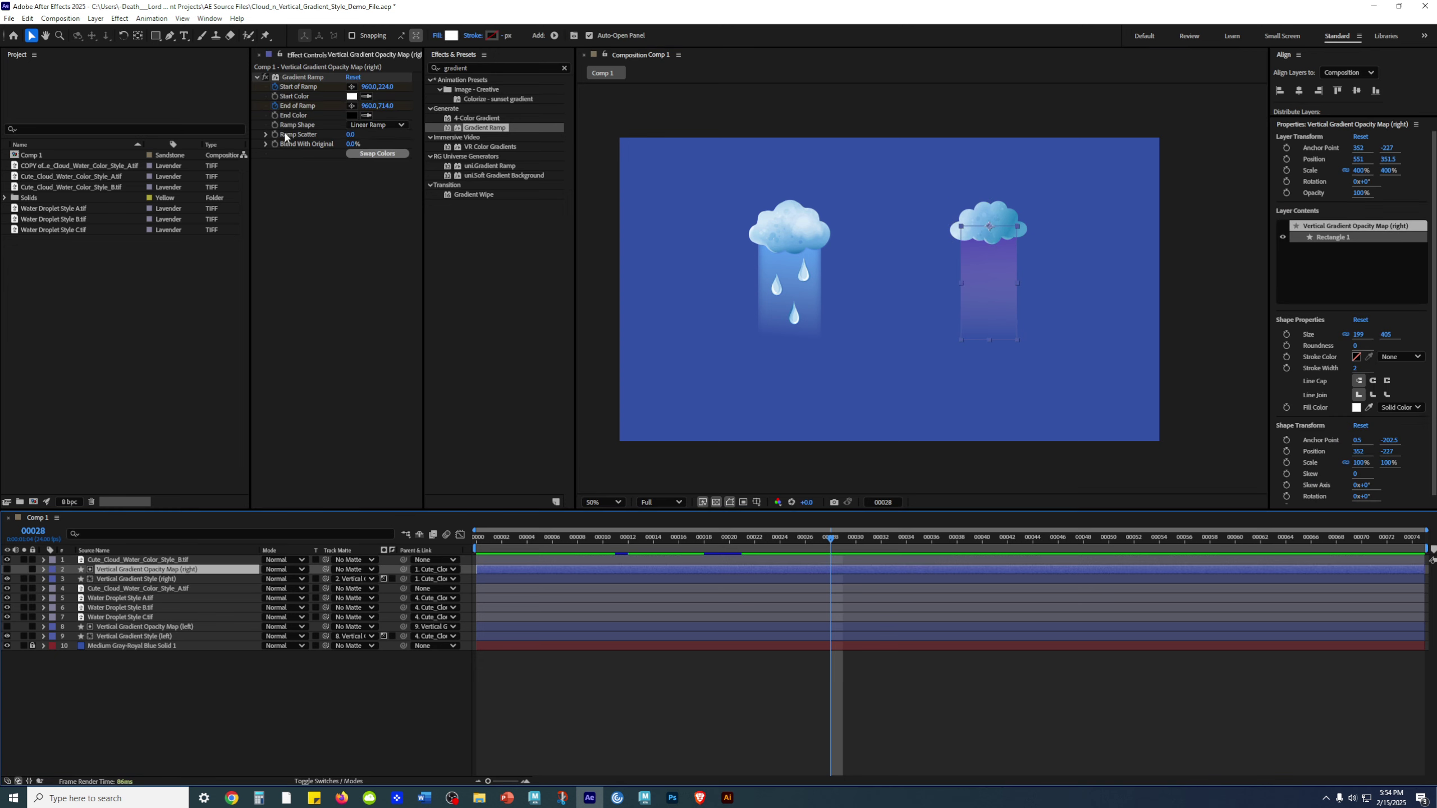
{"action": "left_click", "coordinate": [303, 77]}
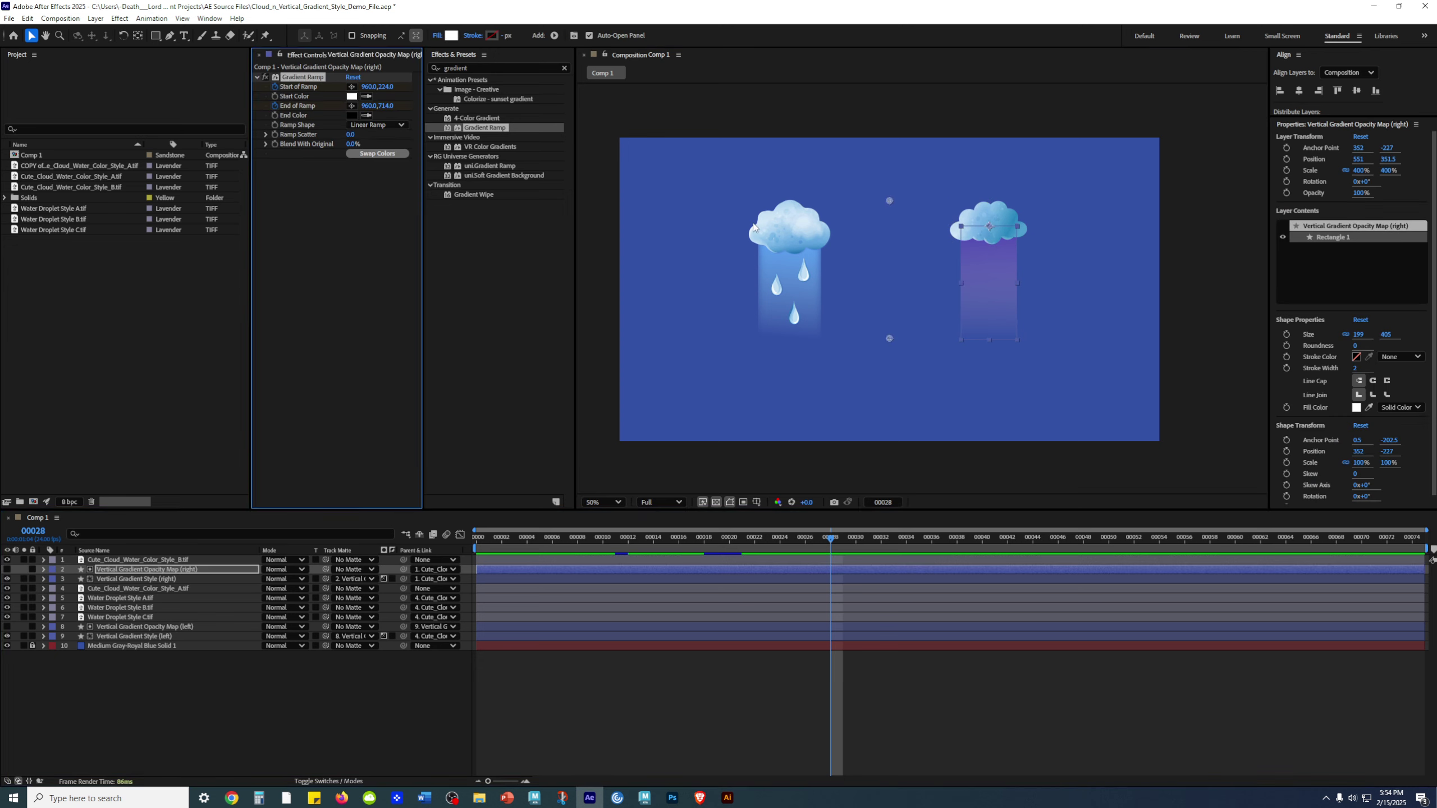
{"action": "left_click", "coordinate": [886, 207]}
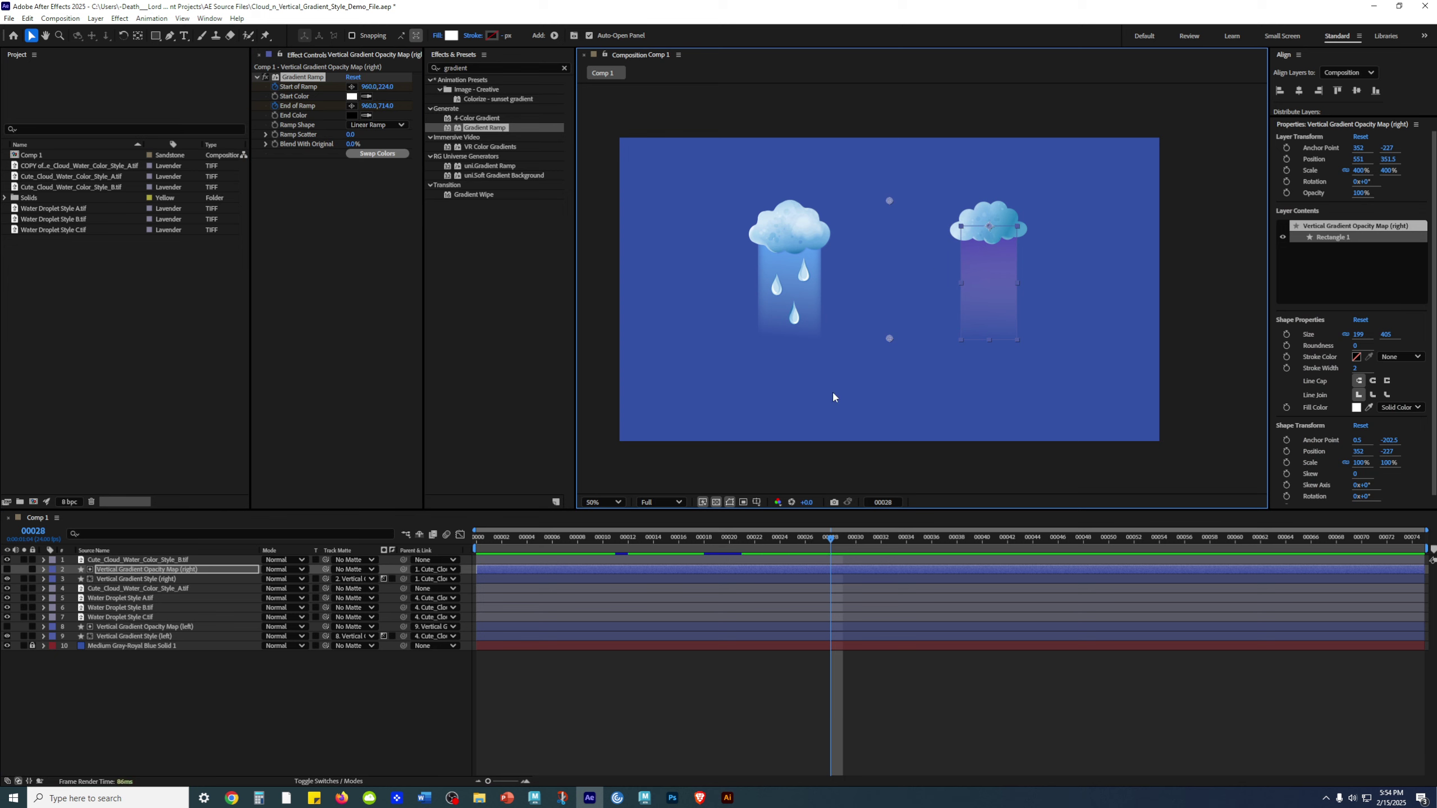
{"action": "left_click", "coordinate": [140, 579]}
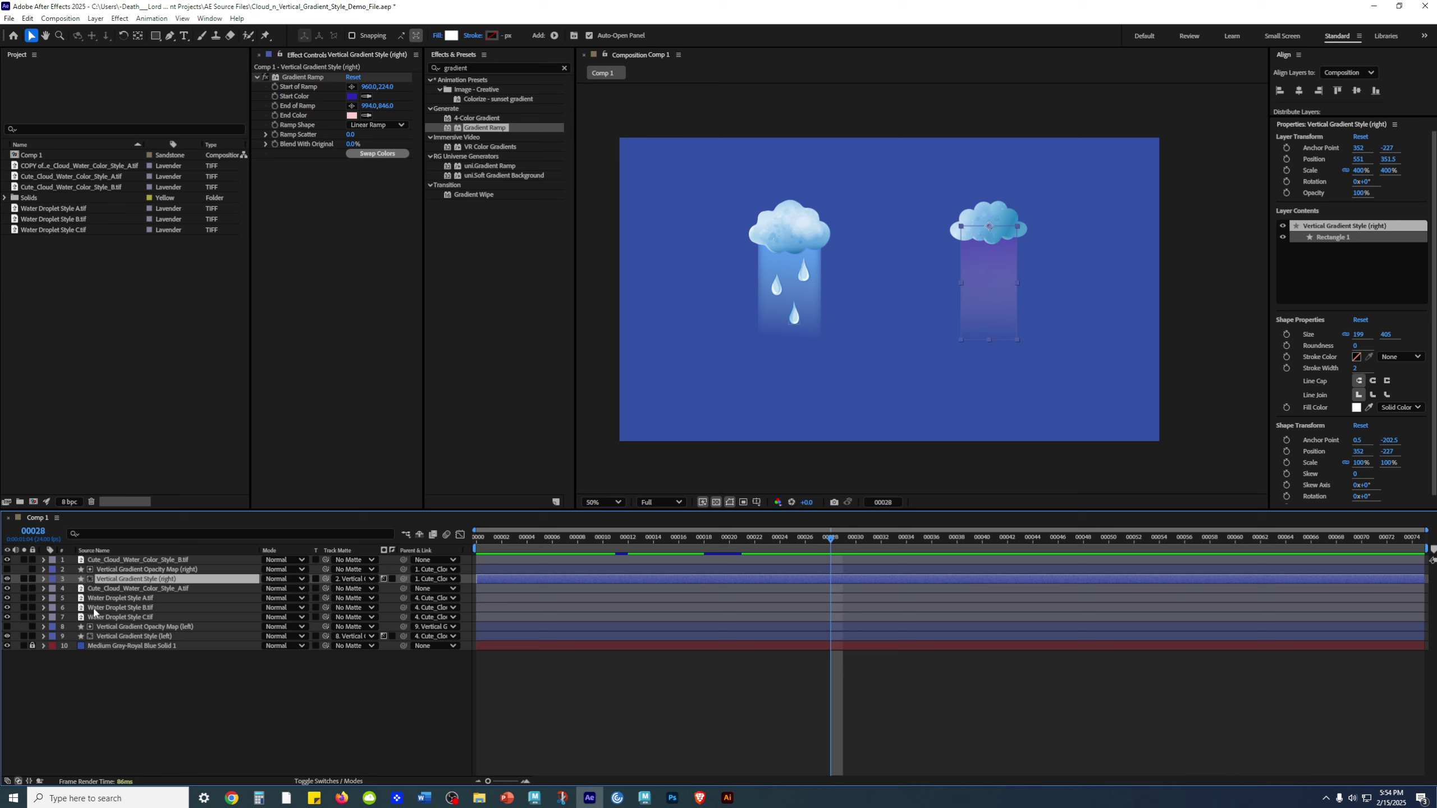
{"action": "left_click", "coordinate": [318, 78]}
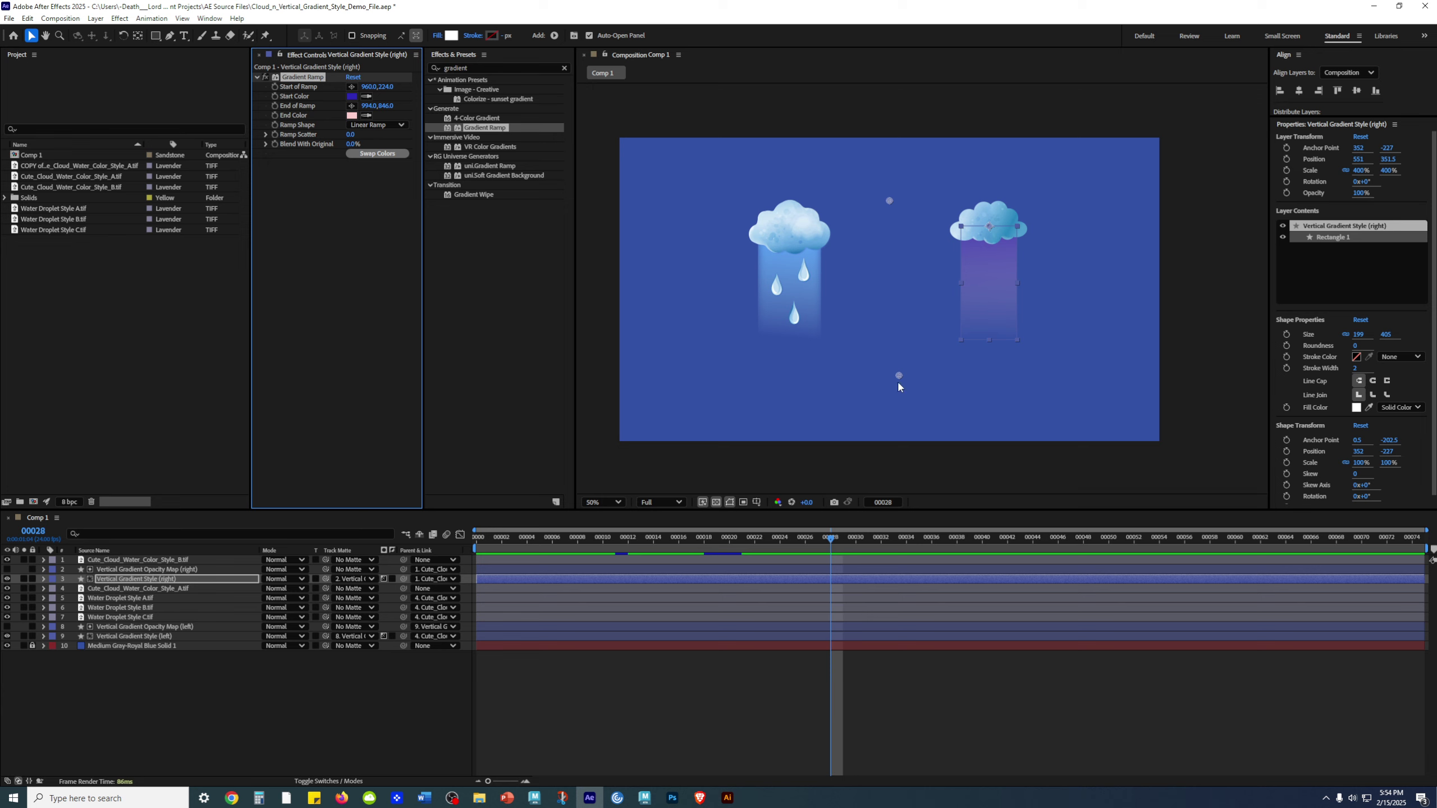
- Set the End of Ramp X value of Vertical Gradient Style (right) to 960 and compare it with the right opacity map's ramp
{"action": "left_click", "coordinate": [377, 106]}
{"action": "type", "text": "960"}
{"action": "key", "text": "Return"}
{"action": "left_click", "coordinate": [963, 492]}
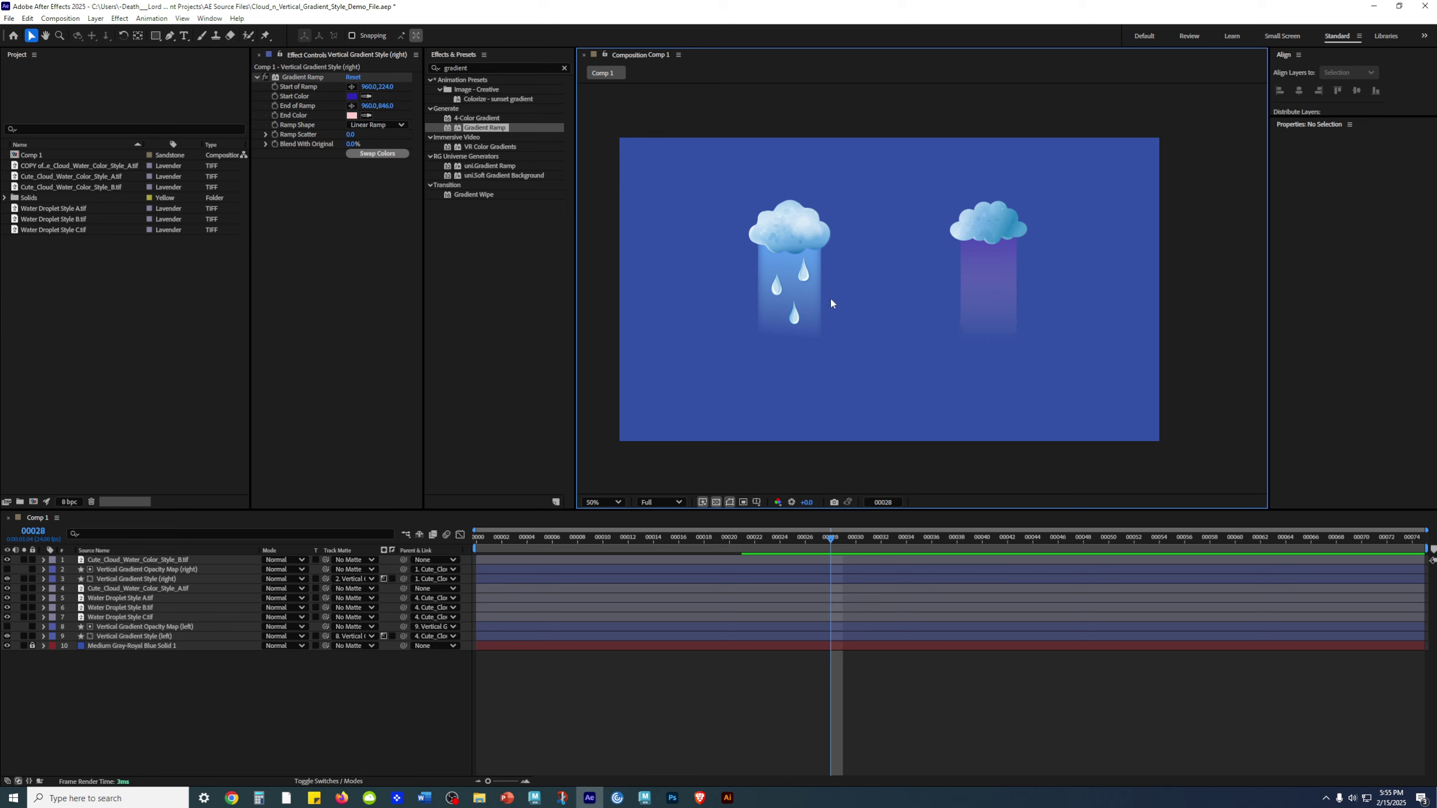
{"action": "left_click", "coordinate": [168, 579]}
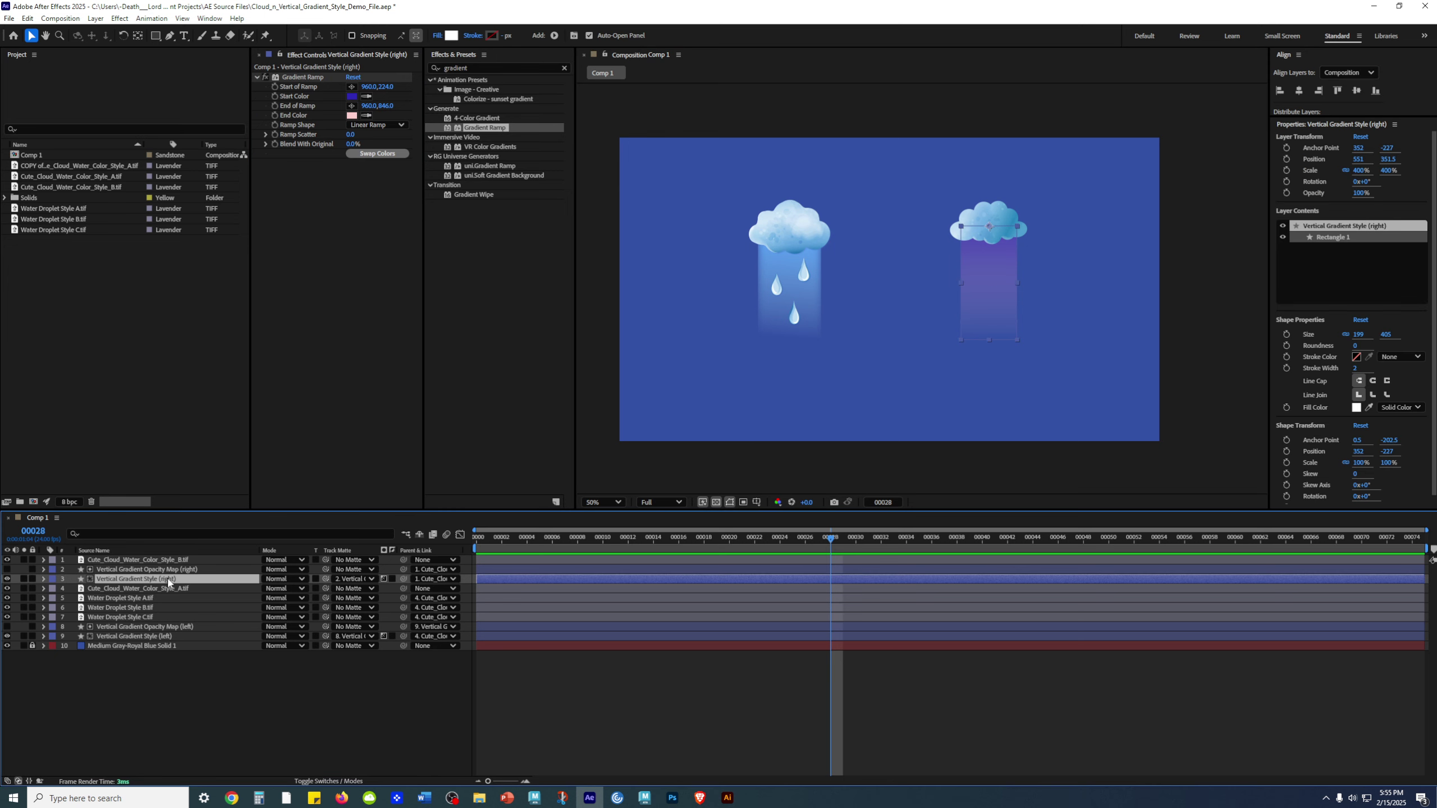
{"action": "left_click", "coordinate": [167, 570]}
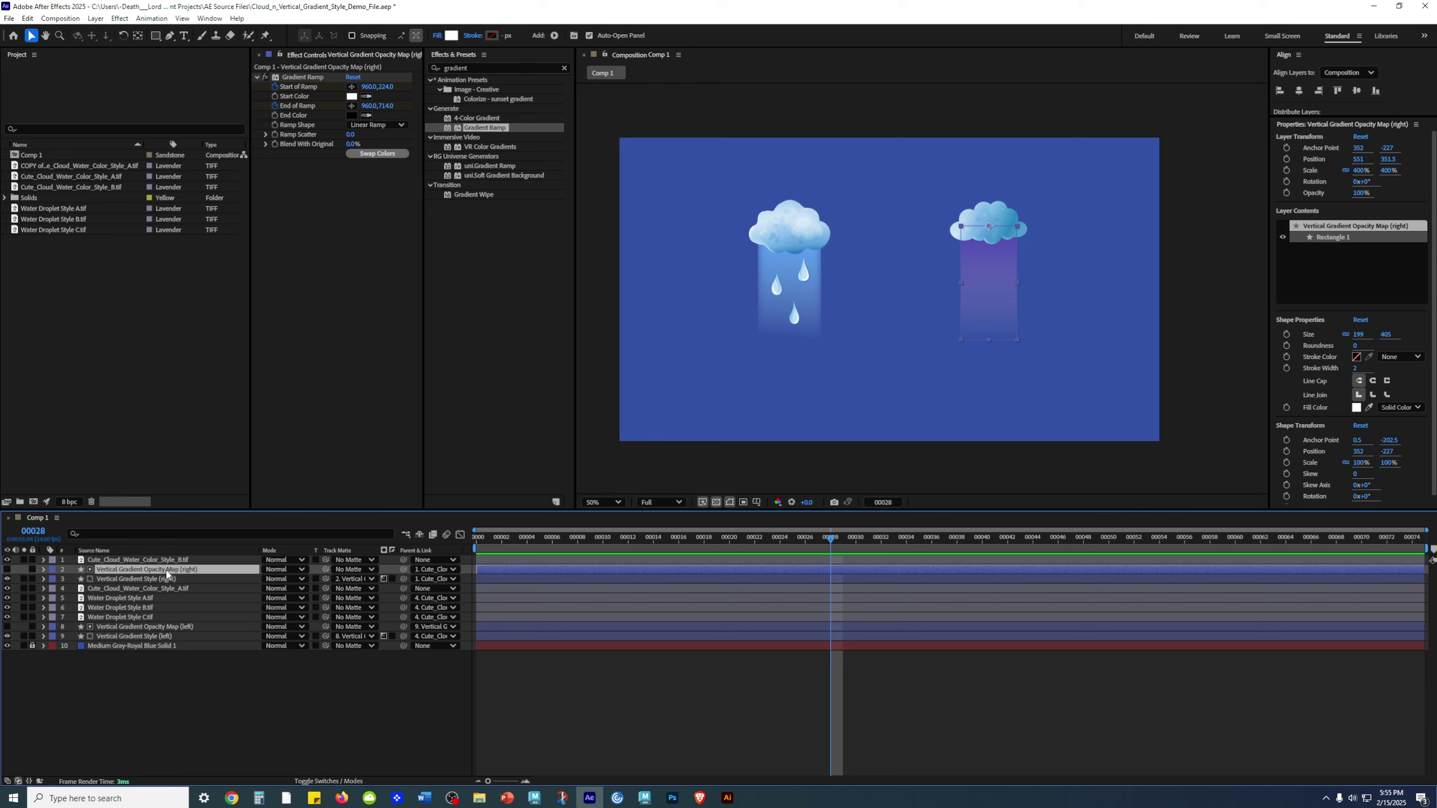
{"action": "left_click", "coordinate": [232, 675]}
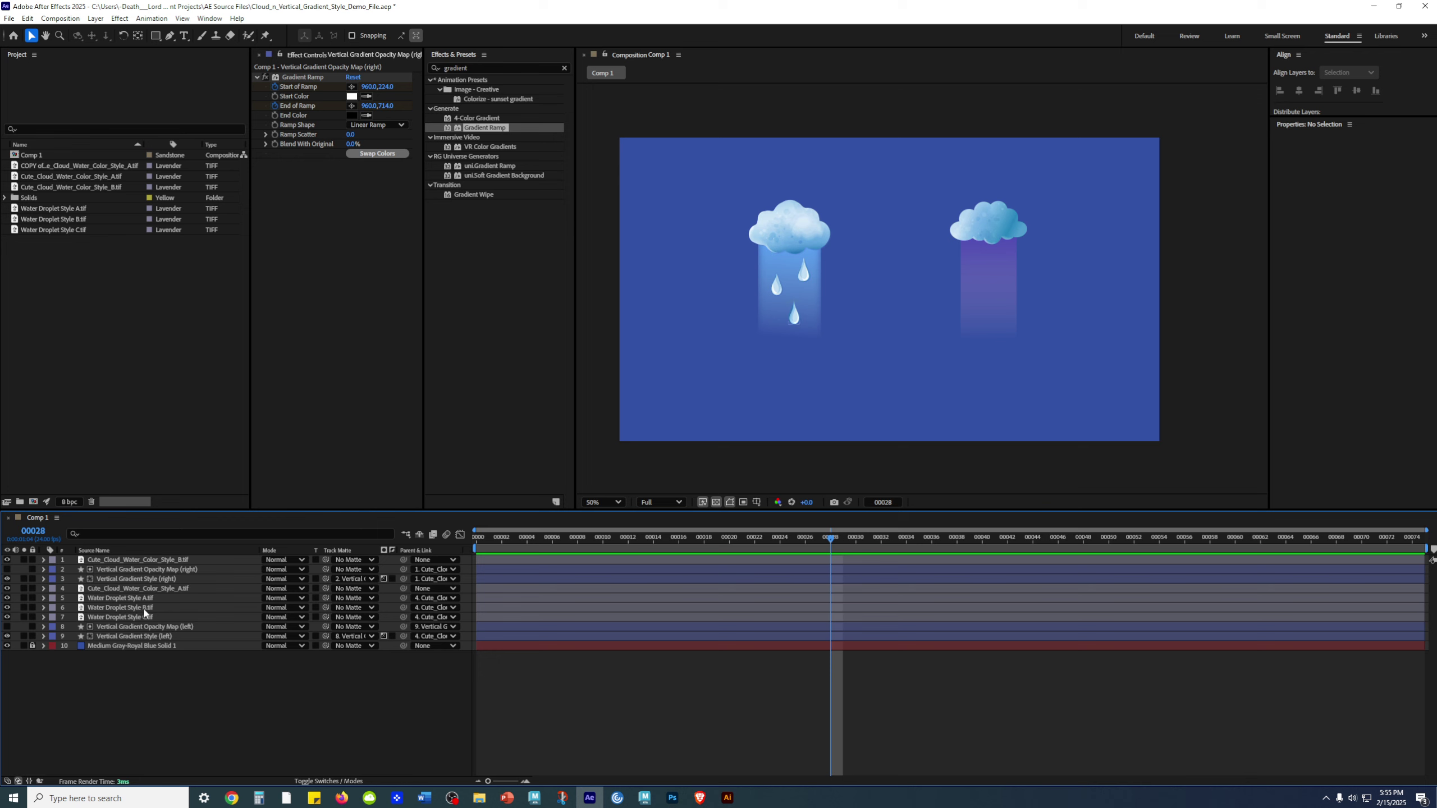
- Try moving the left cloud to test how its parented droplets and gradient follow, and undo the move
{"action": "left_click", "coordinate": [796, 228]}
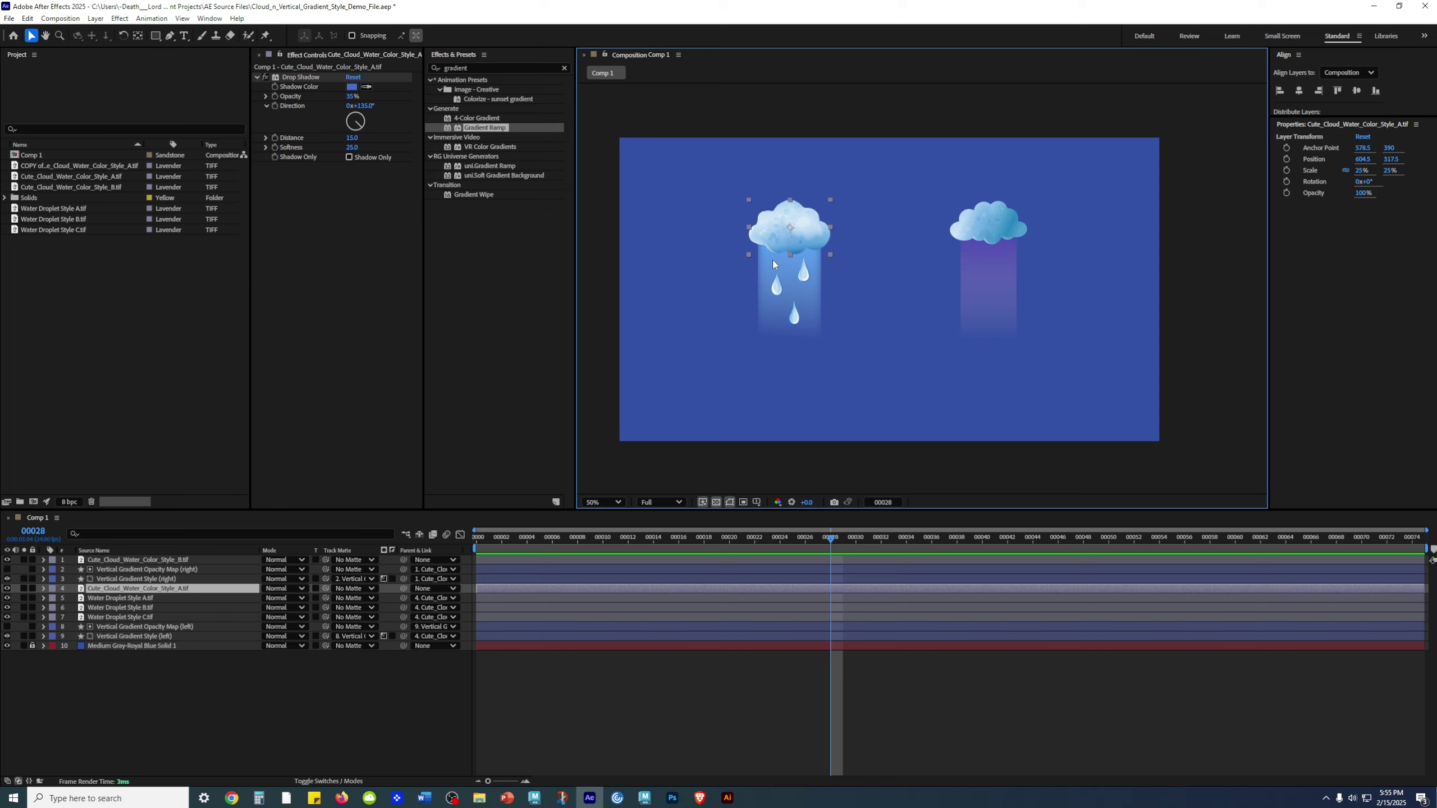
{"action": "left_click_drag", "start_coordinate": [767, 227], "coordinate": [729, 259]}
{"action": "key", "text": "ctrl+z"}
{"action": "left_click", "coordinate": [192, 691]}
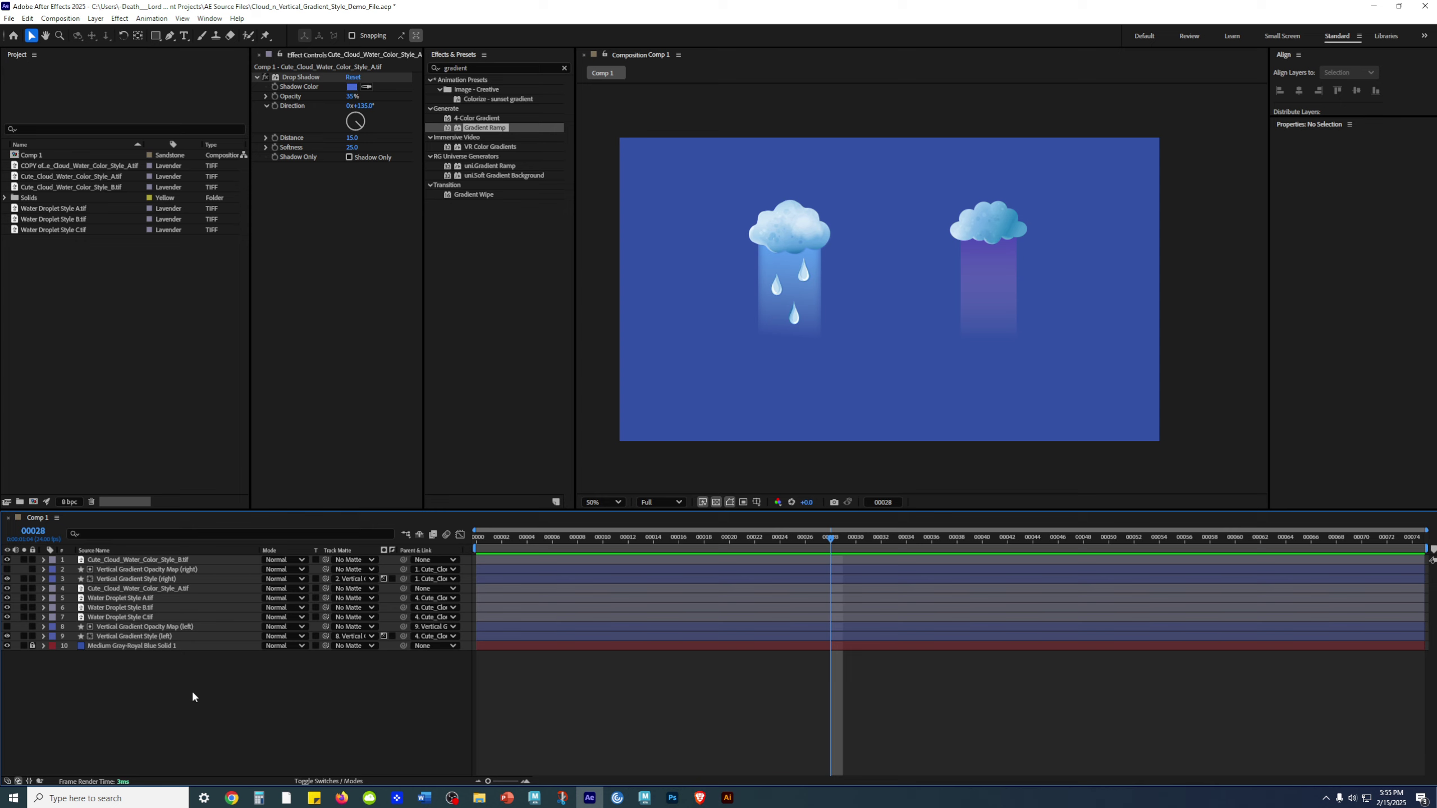
- Try scaling Cute_Cloud_Water_Color_Style_B.tif to 44.7% and moving it upward, and reveal the scale of Vertical Gradient Style (right)
{"action": "left_click", "coordinate": [957, 239]}
{"action": "key", "text": "s"}
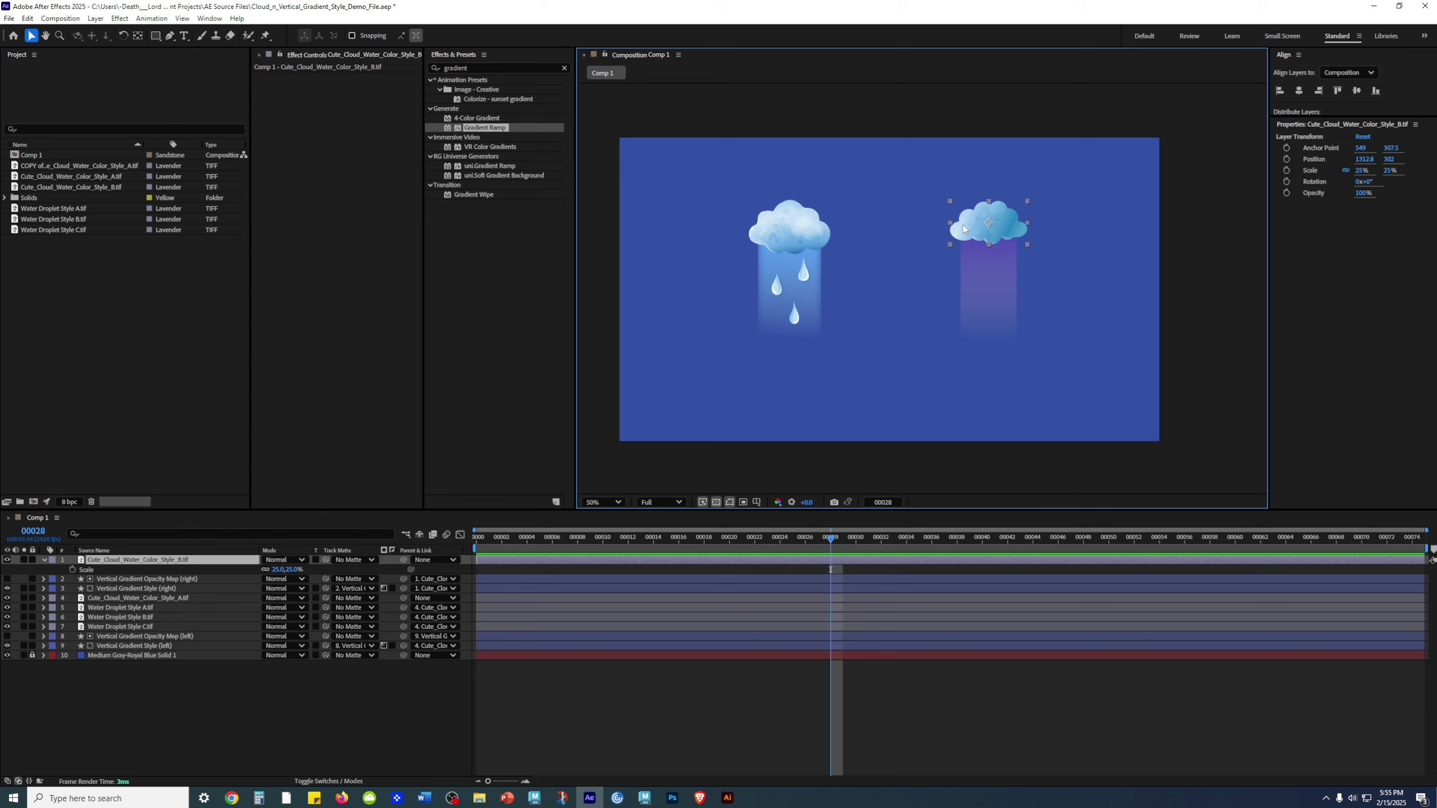
{"action": "left_click_drag", "start_coordinate": [280, 569], "coordinate": [365, 573]}
{"action": "left_click_drag", "start_coordinate": [969, 210], "coordinate": [936, 147]}
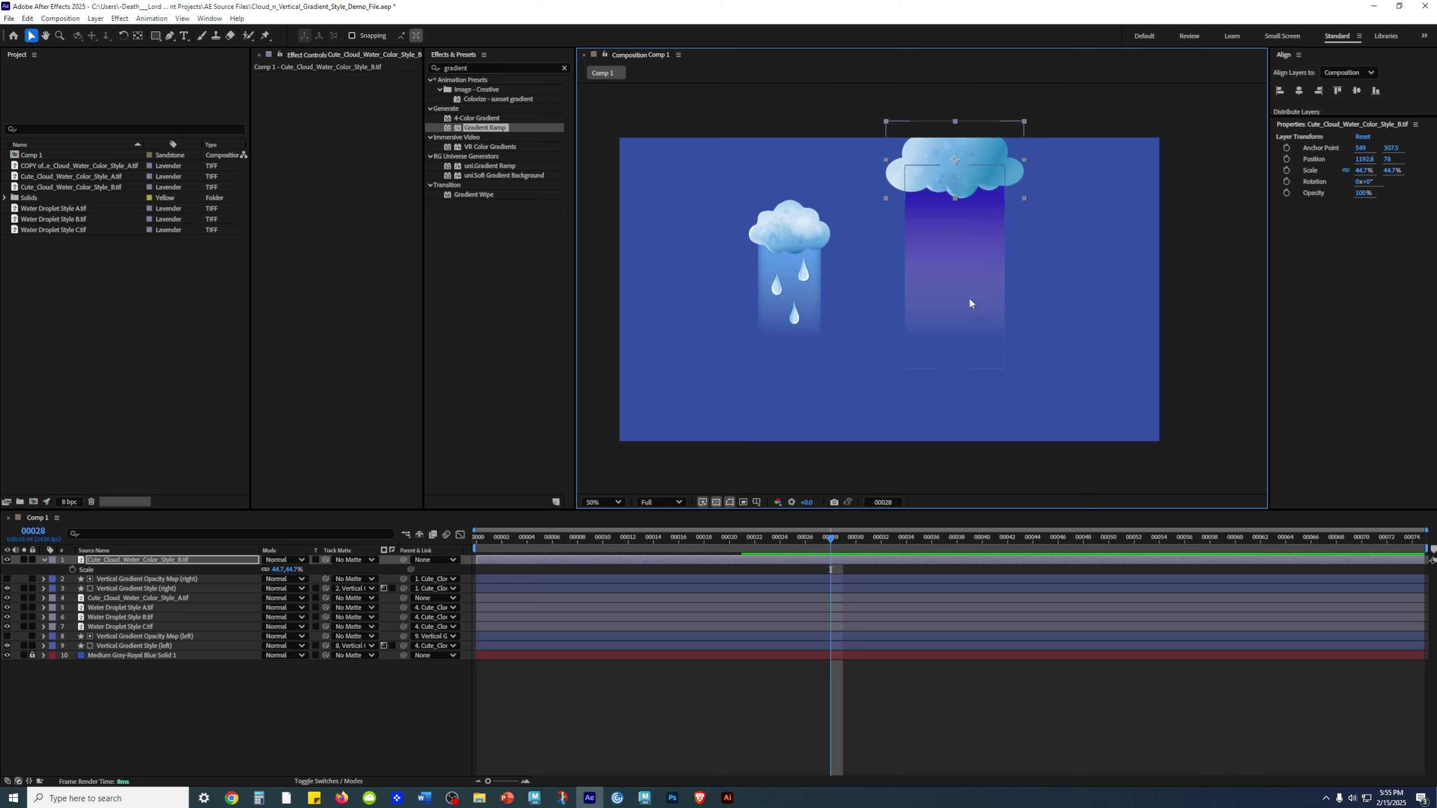
{"action": "left_click", "coordinate": [954, 247]}
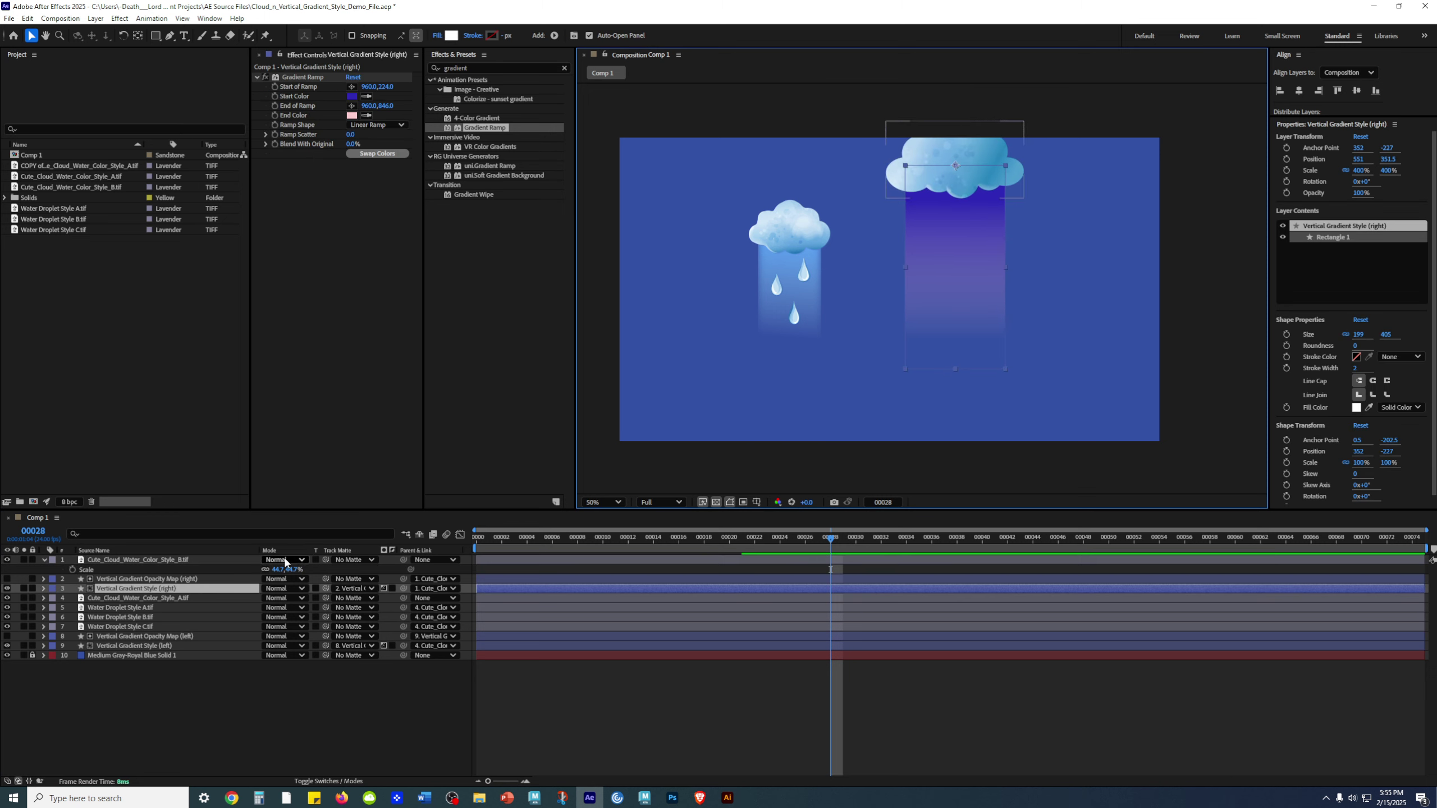
{"action": "key", "text": "z"}
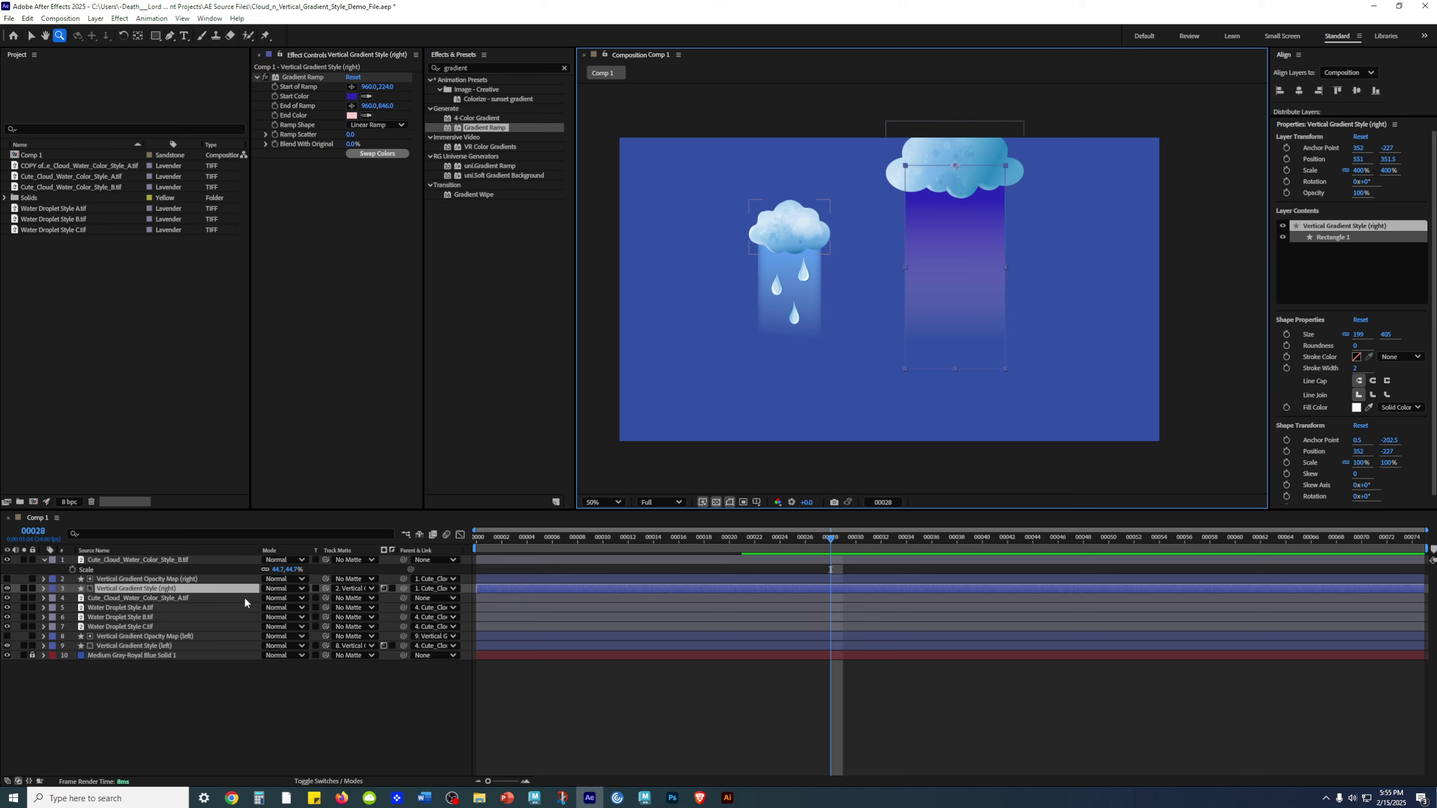
{"action": "key", "text": "s"}
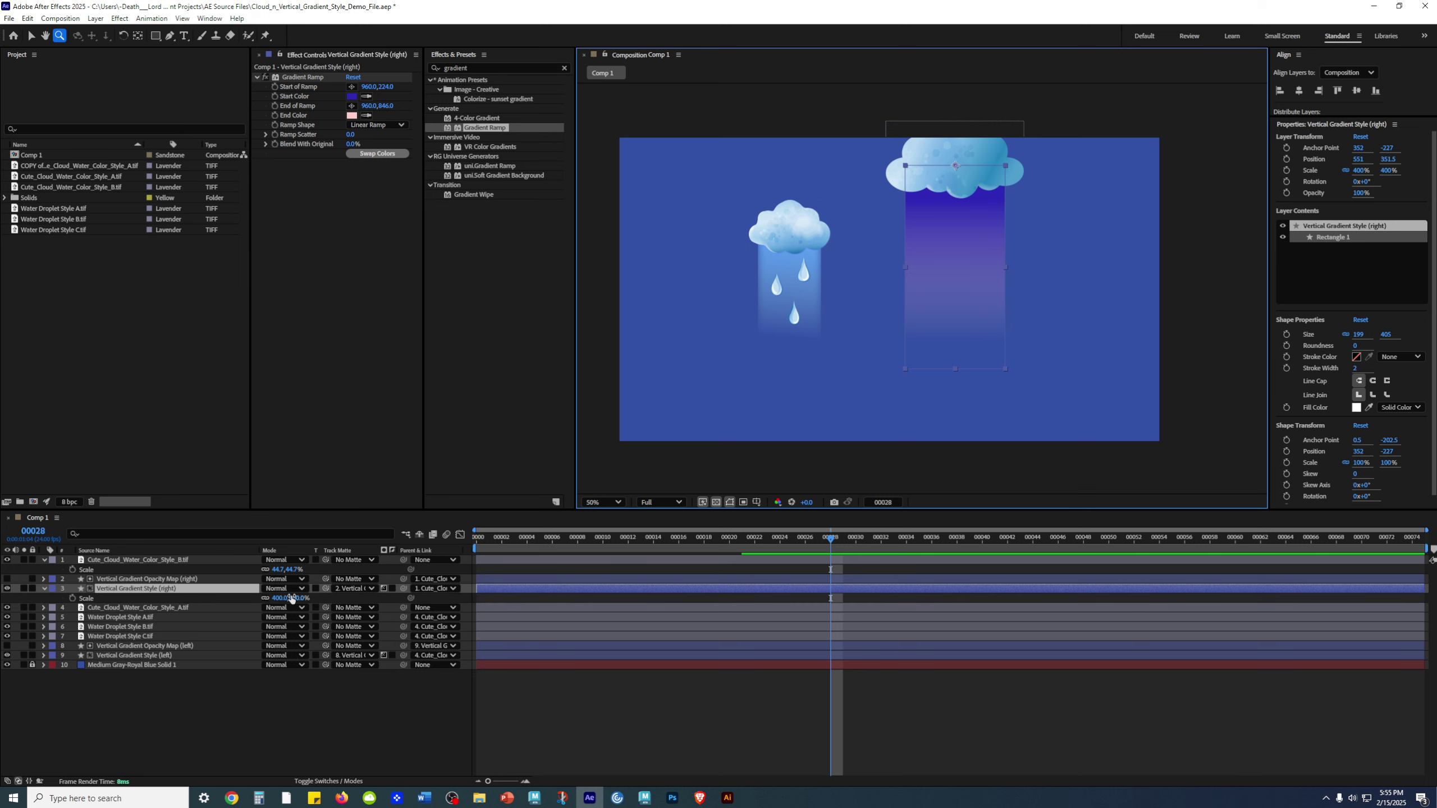
- Undo the right cloud's move and scaling along with the End of Ramp change, and collapse the Vertical Gradient Style (right) properties
{"action": "left_click", "coordinate": [300, 700]}
{"action": "key", "text": "ctrl+z"}
{"action": "key", "text": "ctrl+z"}
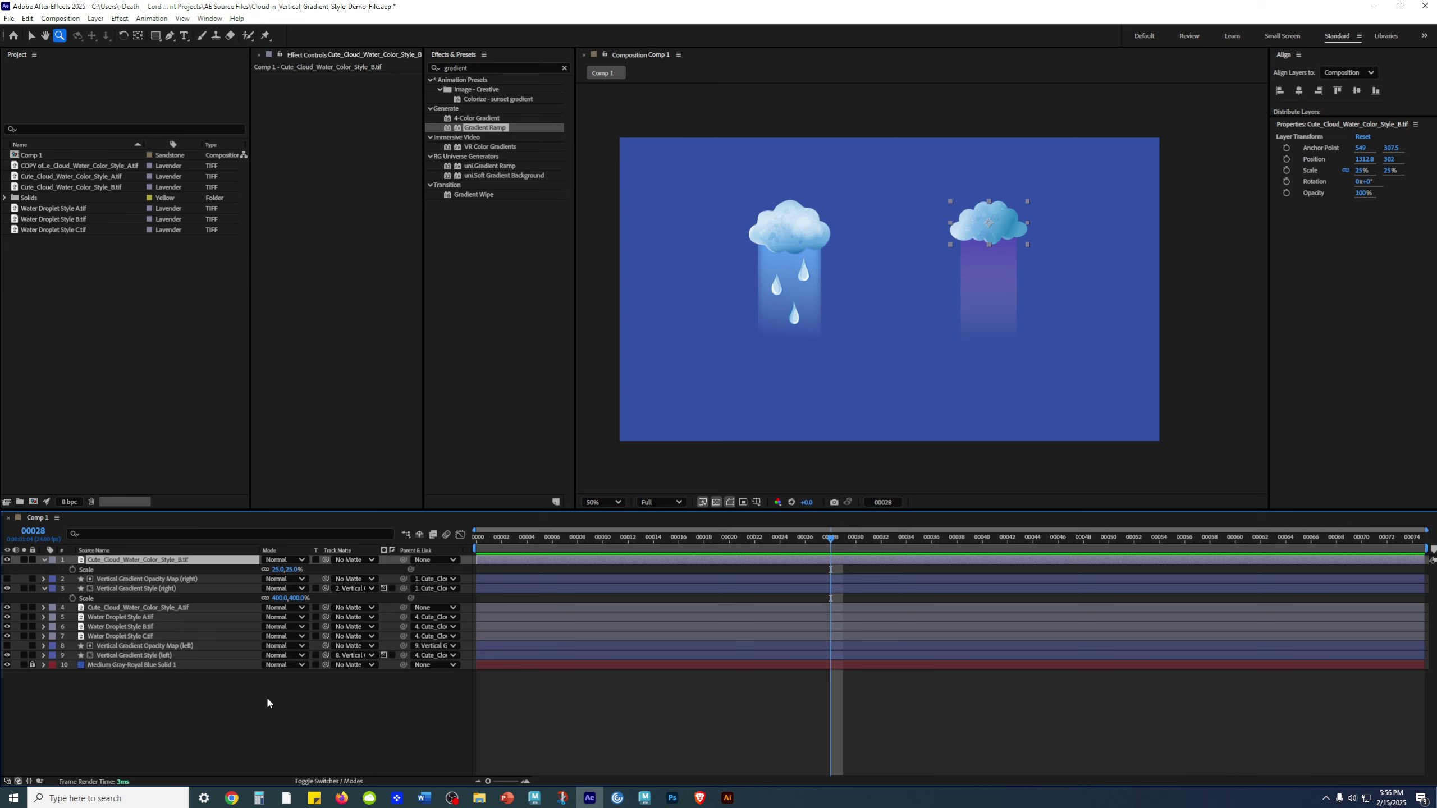
{"action": "key", "text": "ctrl+z"}
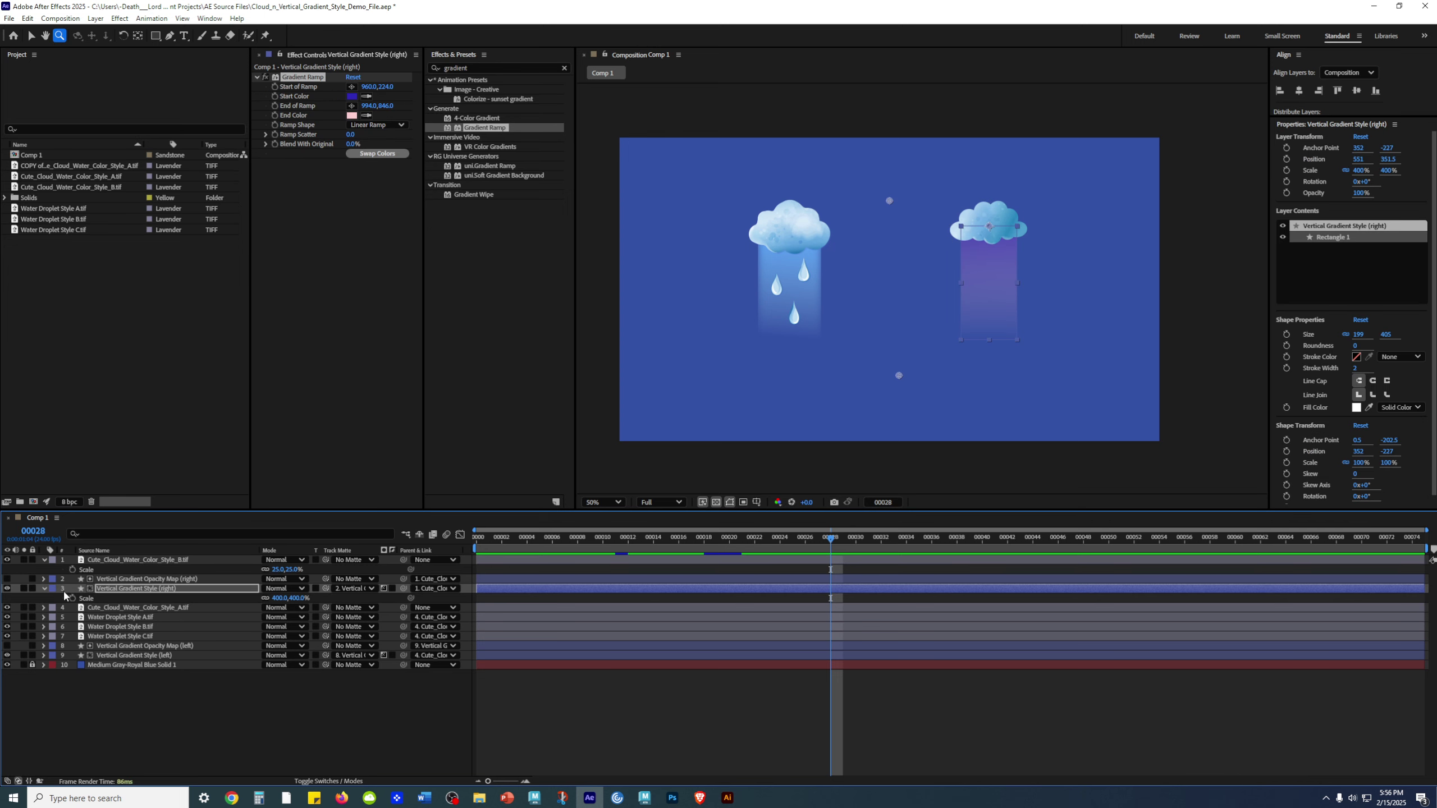
{"action": "left_click", "coordinate": [44, 589]}
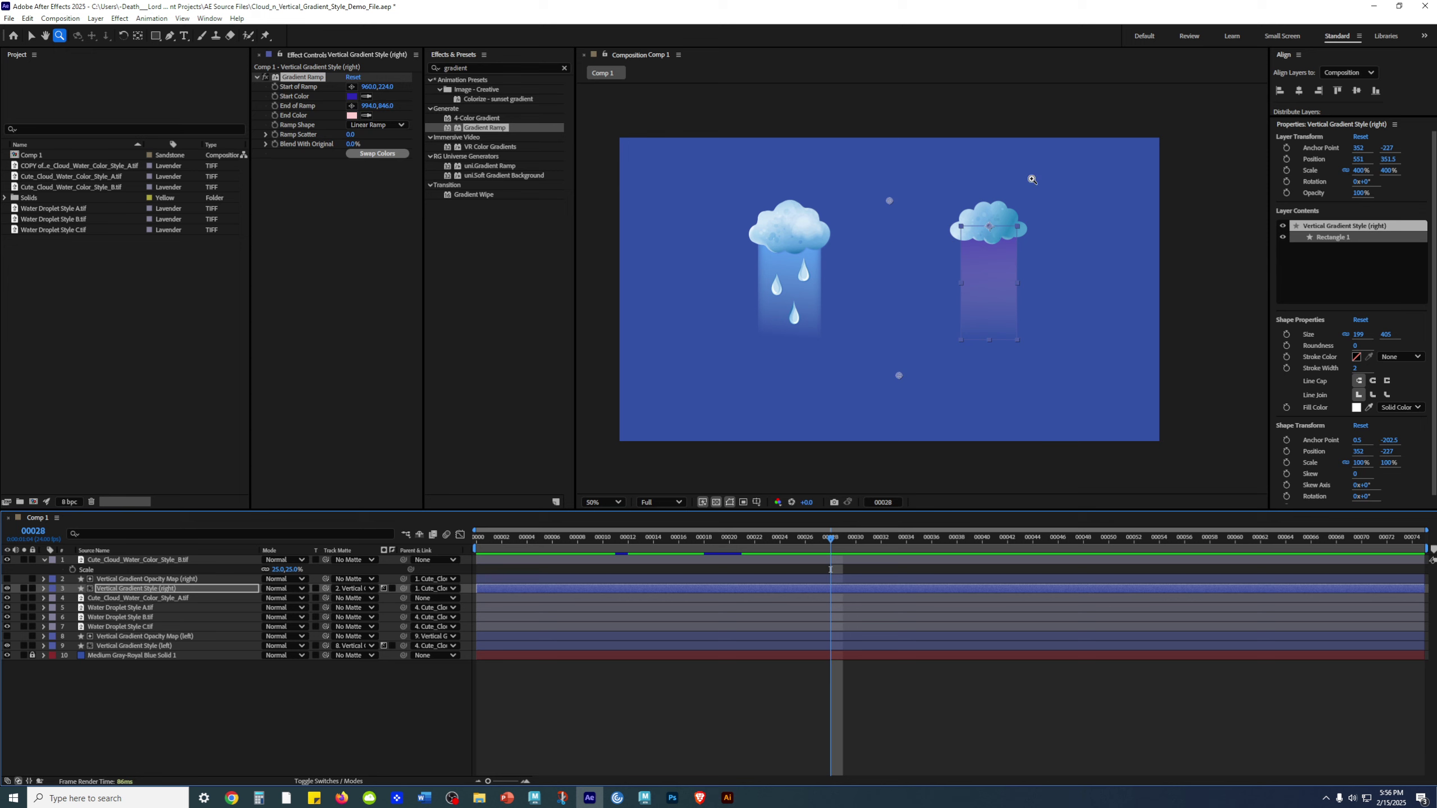
{"action": "key", "text": "v"}
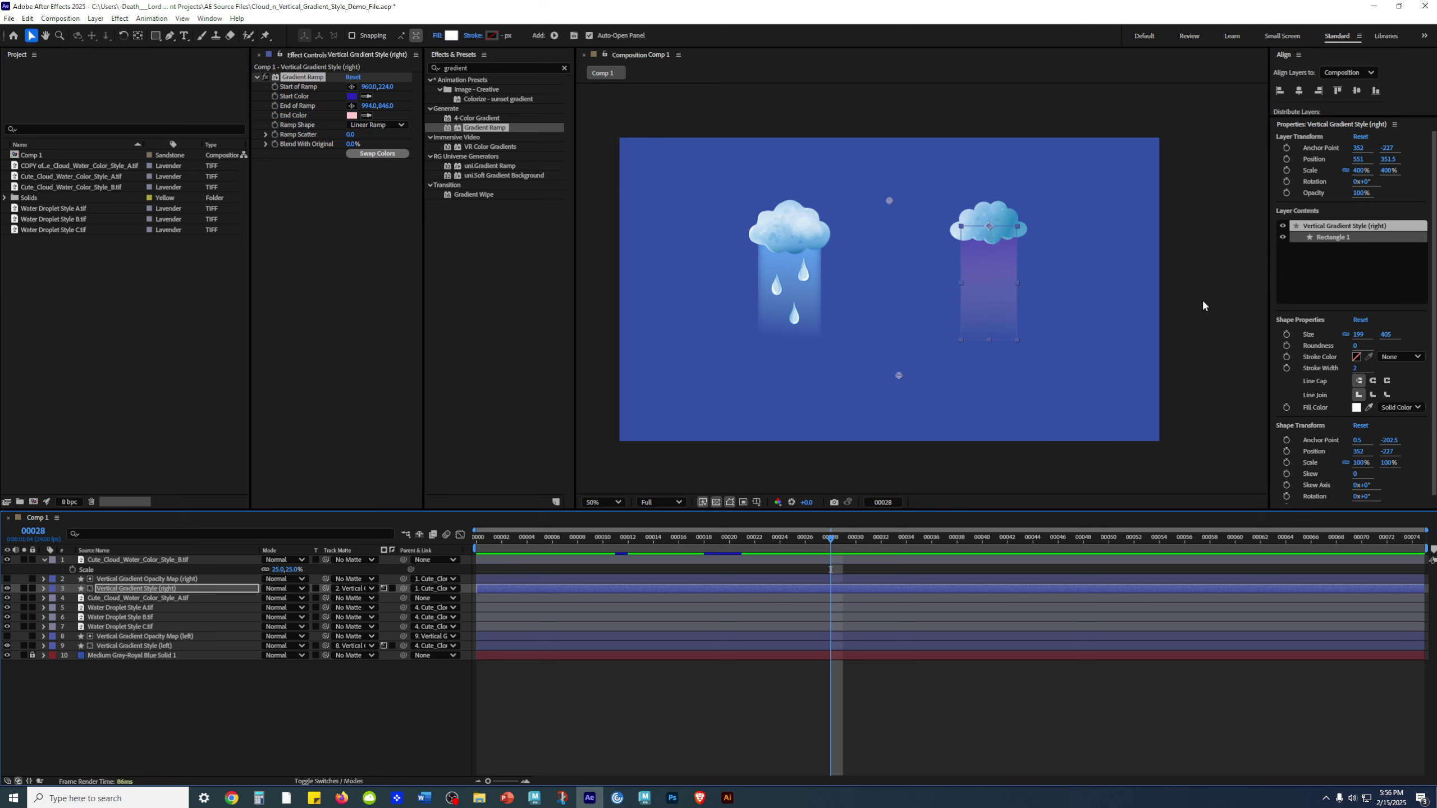
{"action": "left_click", "coordinate": [1202, 302]}
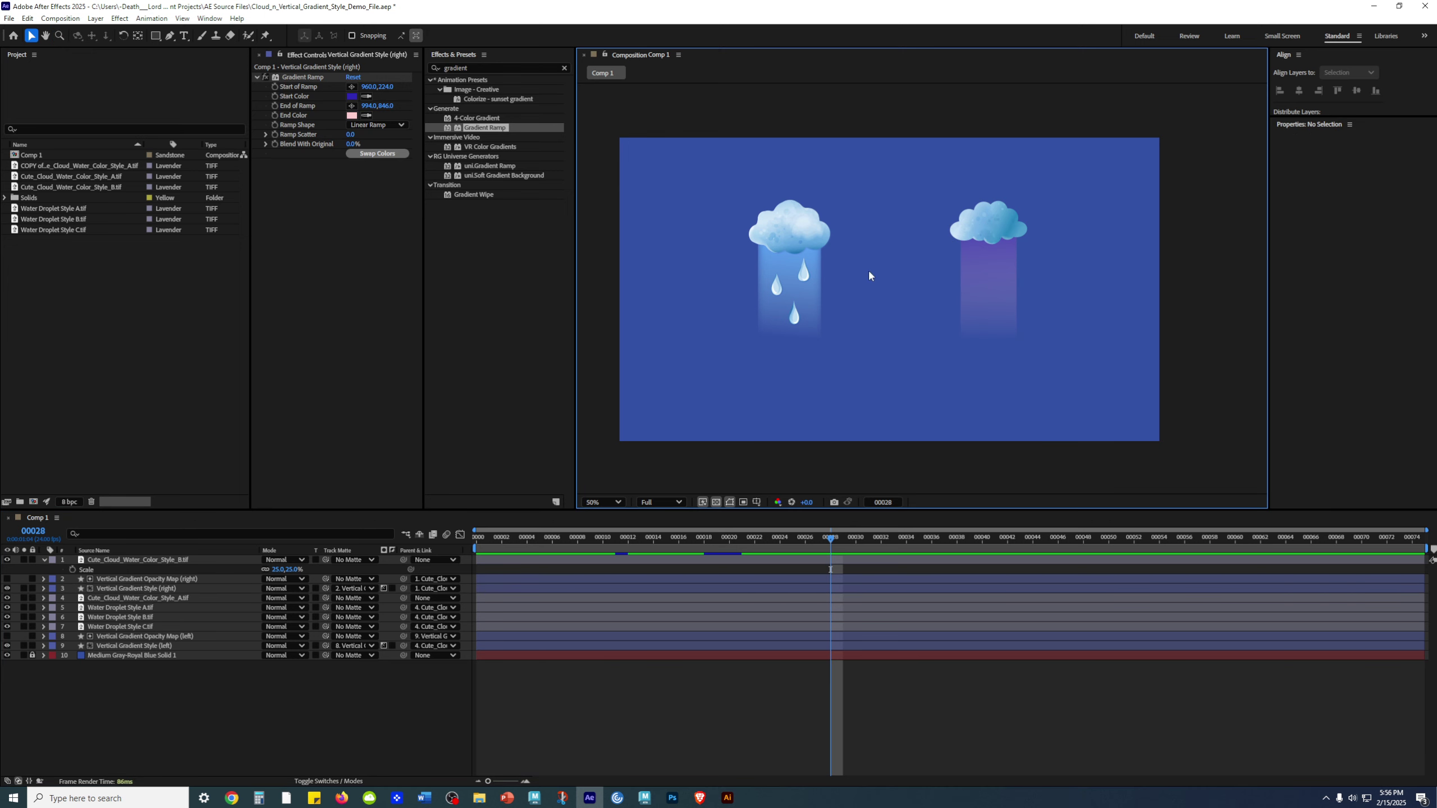
- View the Drop Shadow settings of the left cloud and search the effects for "drop shadow"
{"action": "scroll", "coordinate": [803, 246], "scroll_direction": "up", "scroll_amount": 4}
{"action": "left_click", "coordinate": [825, 173]}
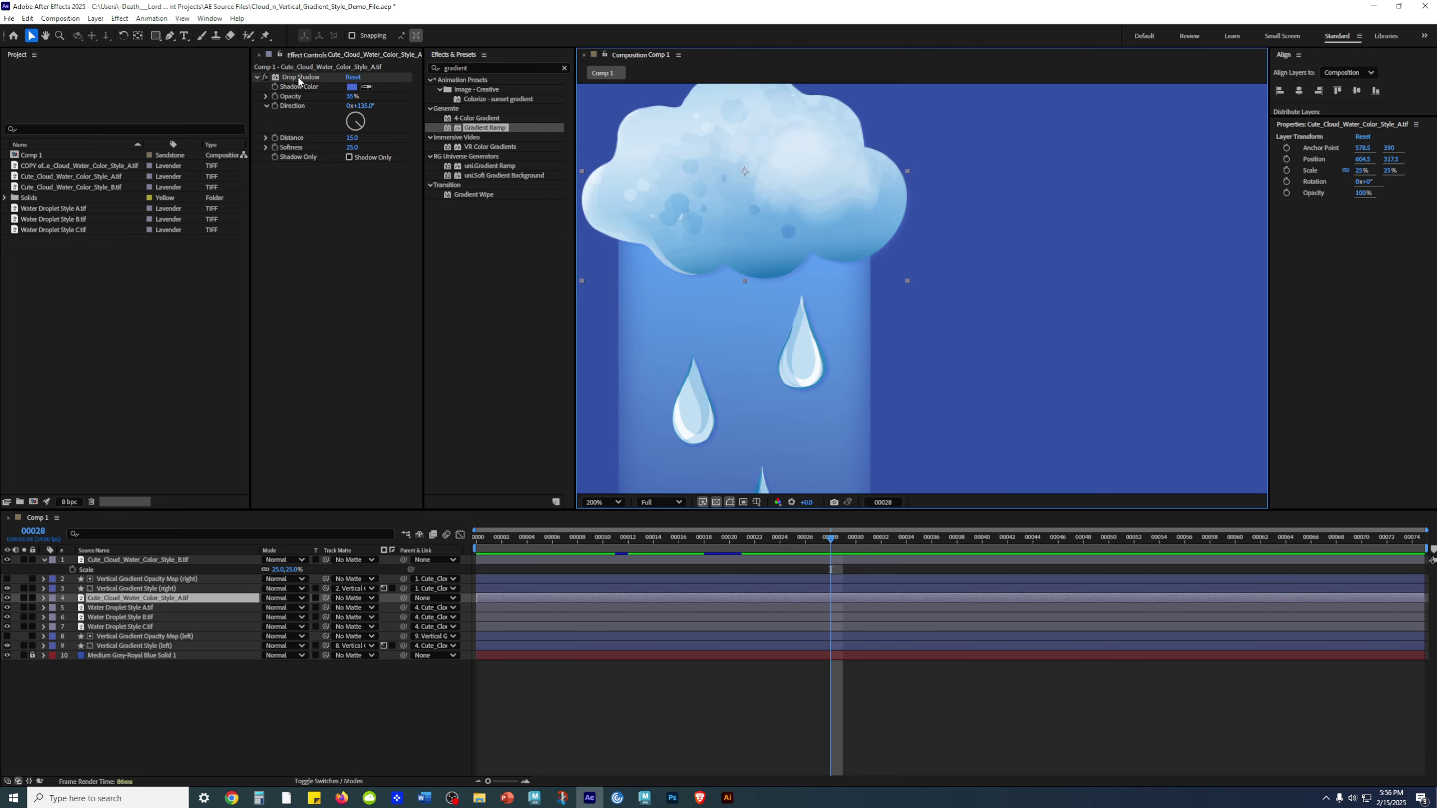
{"action": "left_click", "coordinate": [492, 68]}
{"action": "type", "text": "drop"}
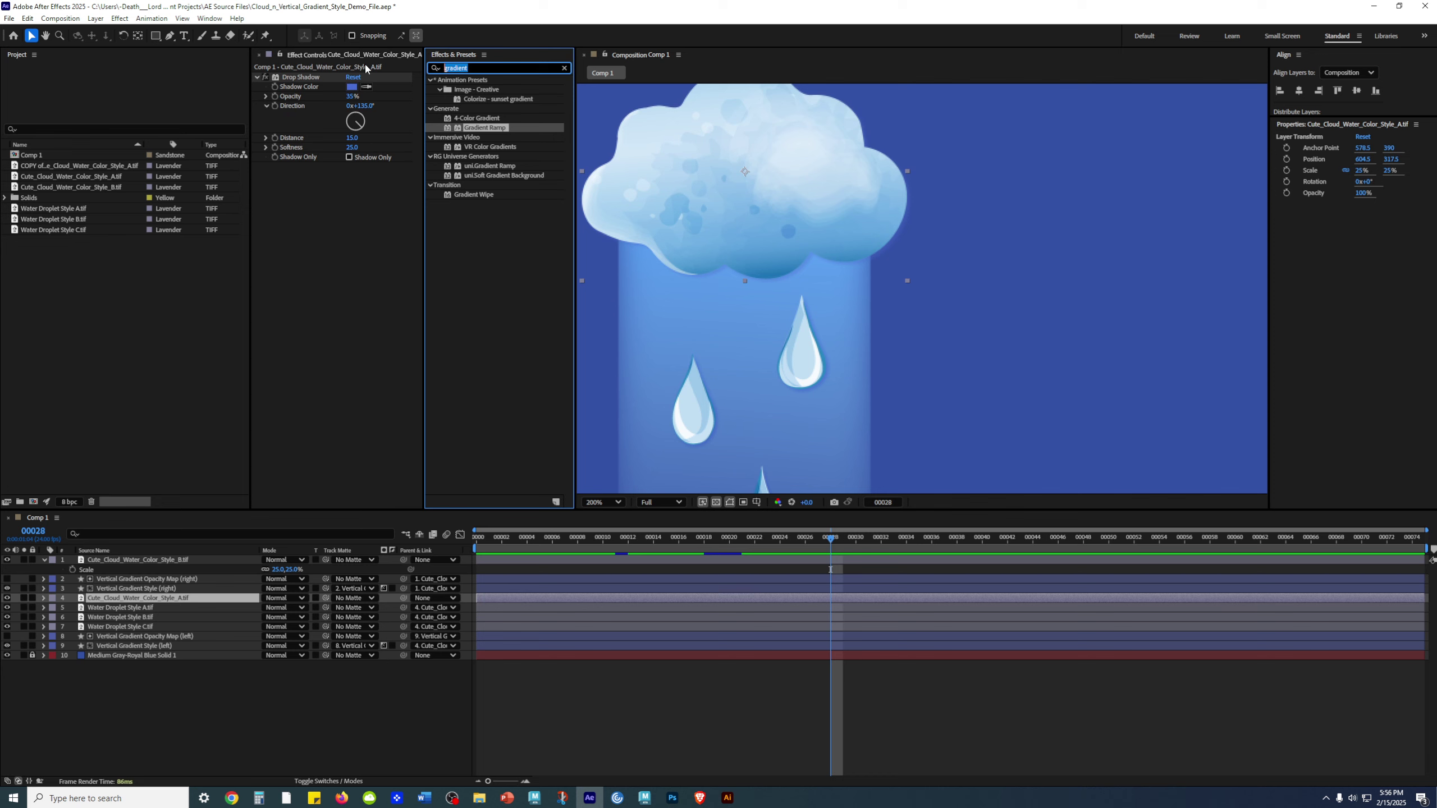
{"action": "type", "text": " shadow"}
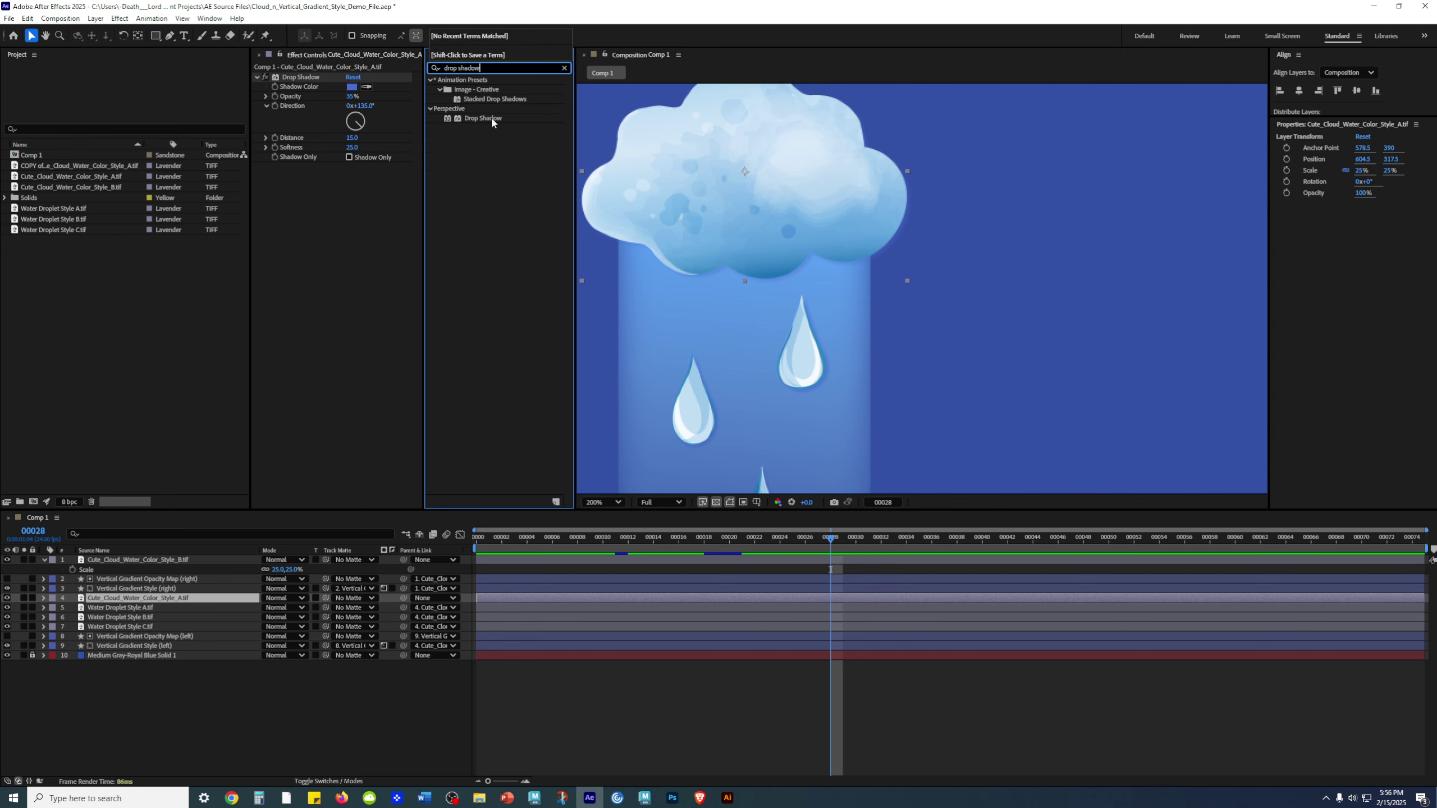
{"action": "left_click", "coordinate": [346, 274]}
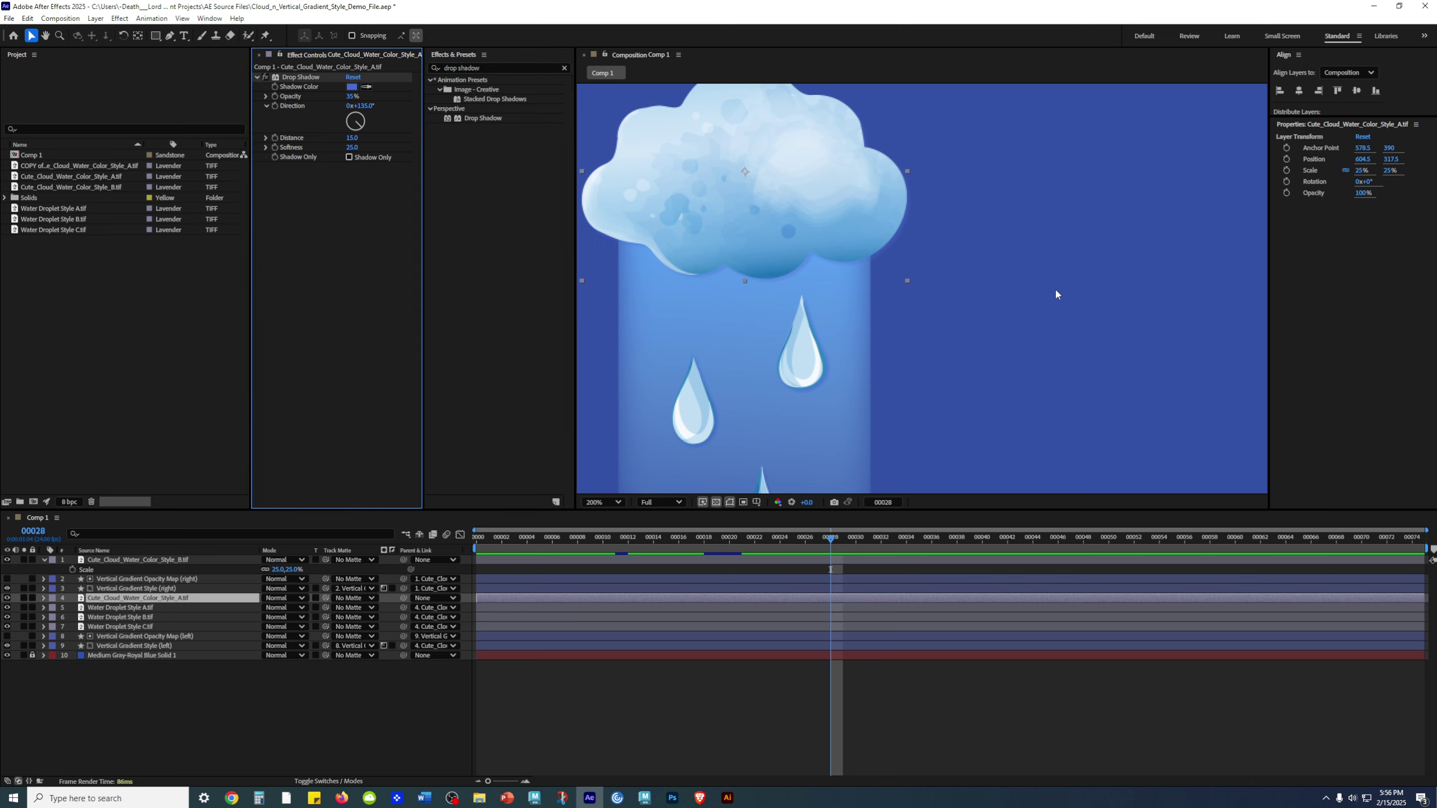
- Apply the Drop Shadow effect to the right cloud, Cute_Cloud_Water_Color_Style_B.tif
{"action": "scroll", "coordinate": [1063, 290], "scroll_direction": "down", "scroll_amount": 1}
{"action": "left_click", "coordinate": [1200, 222]}
{"action": "scroll", "coordinate": [1210, 221], "scroll_direction": "down", "scroll_amount": 1}
{"action": "left_click_drag", "start_coordinate": [1149, 230], "coordinate": [1074, 233]}
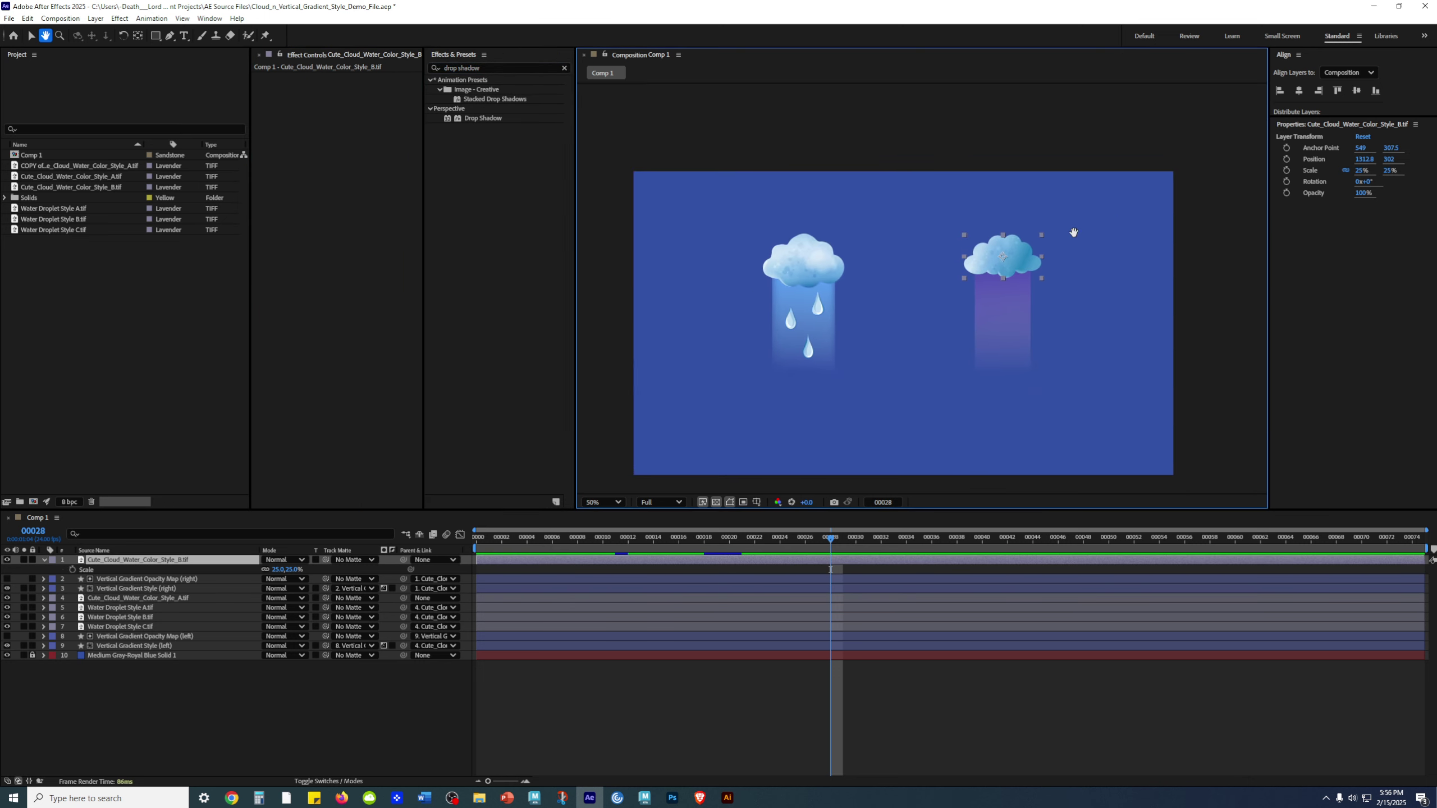
{"action": "scroll", "coordinate": [1004, 211], "scroll_direction": "up", "scroll_amount": 2}
{"action": "key", "text": "v"}
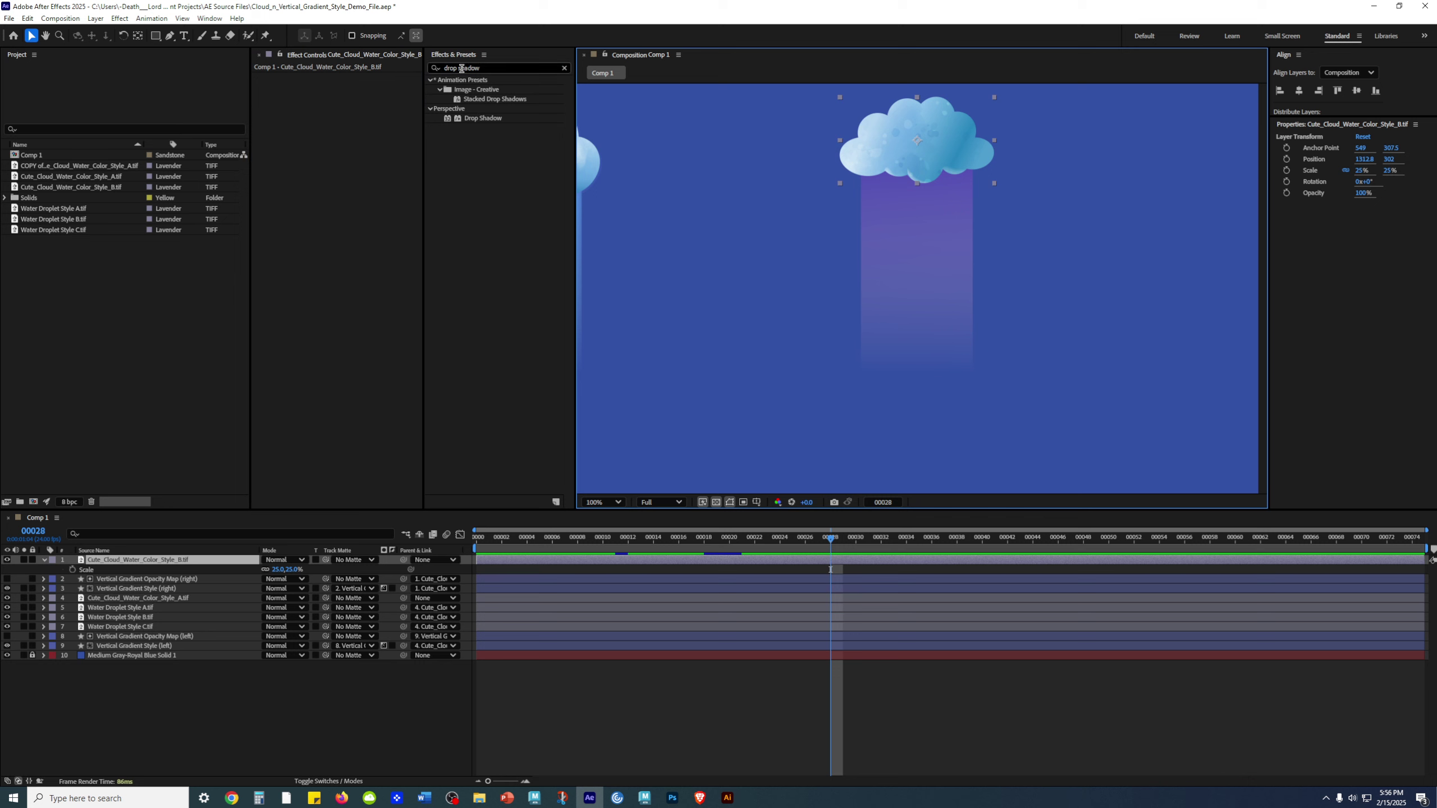
{"action": "double_click", "coordinate": [476, 118]}
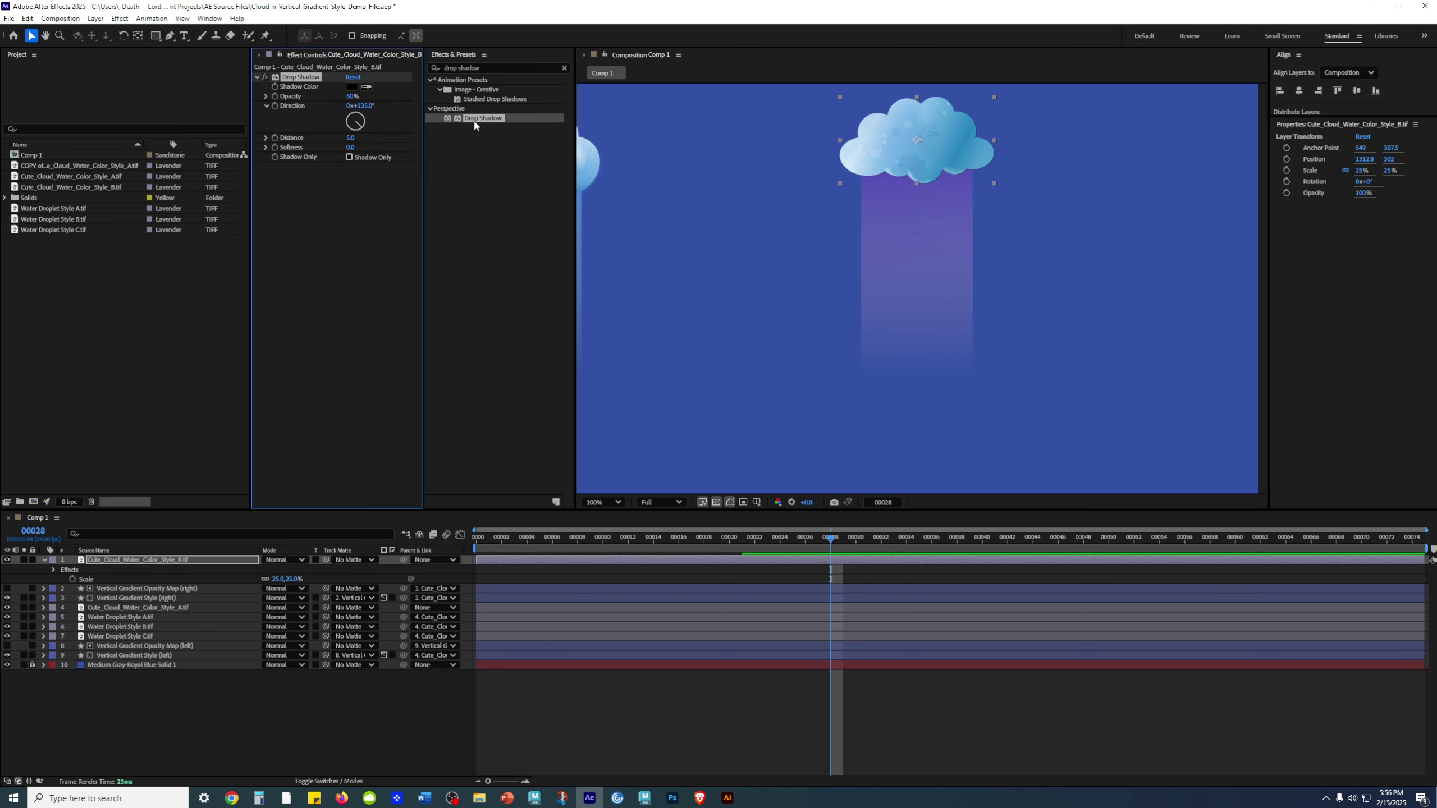
- Inspect the right cloud's shadow edge up close and set the Drop Shadow distance to 13
{"action": "key", "text": "period"}
{"action": "scroll", "coordinate": [905, 251], "scroll_direction": "up", "scroll_amount": 2}
{"action": "key", "text": "h"}
{"action": "left_click_drag", "start_coordinate": [936, 306], "coordinate": [900, 300]}
{"action": "key", "text": "v"}
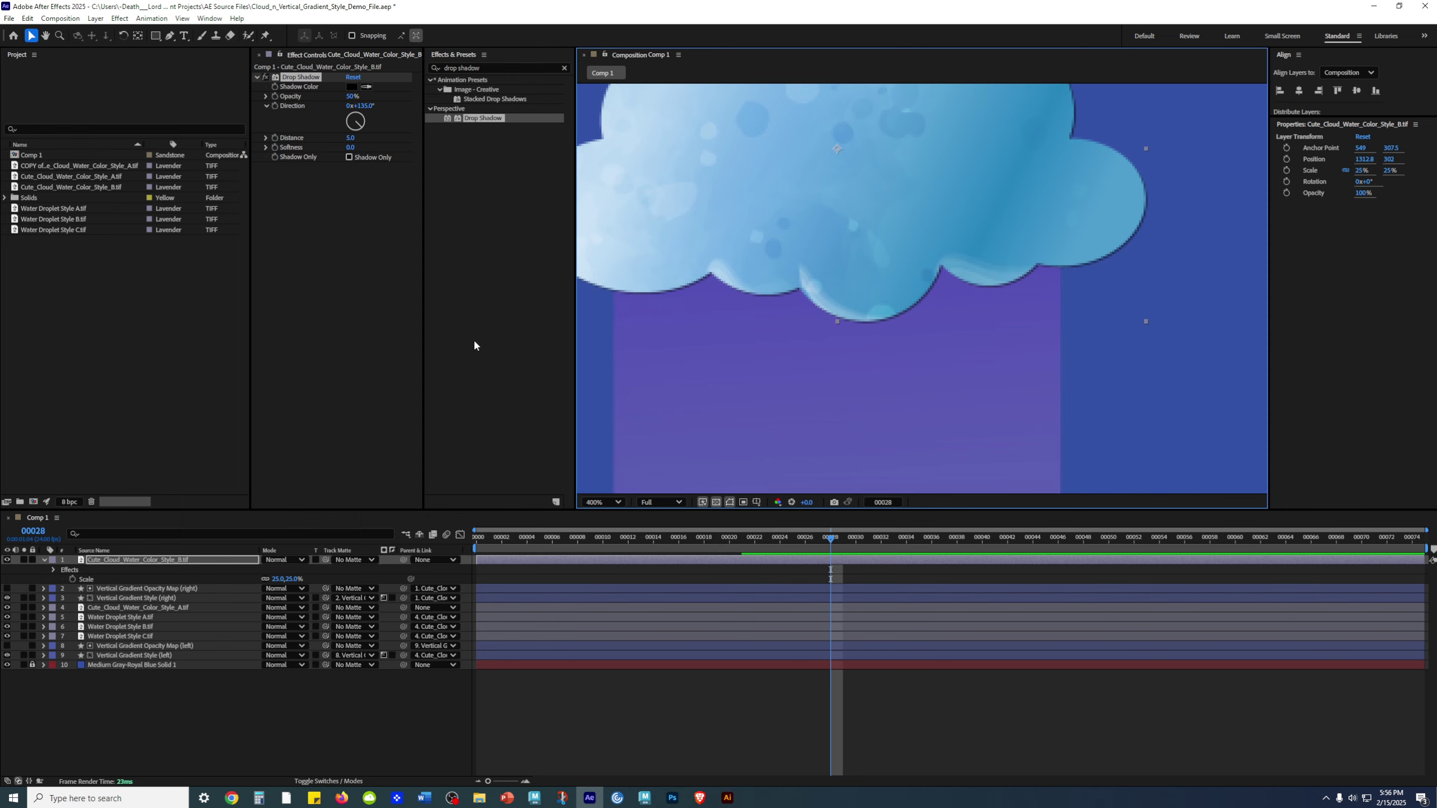
{"action": "scroll", "coordinate": [671, 210], "scroll_direction": "down", "scroll_amount": 3}
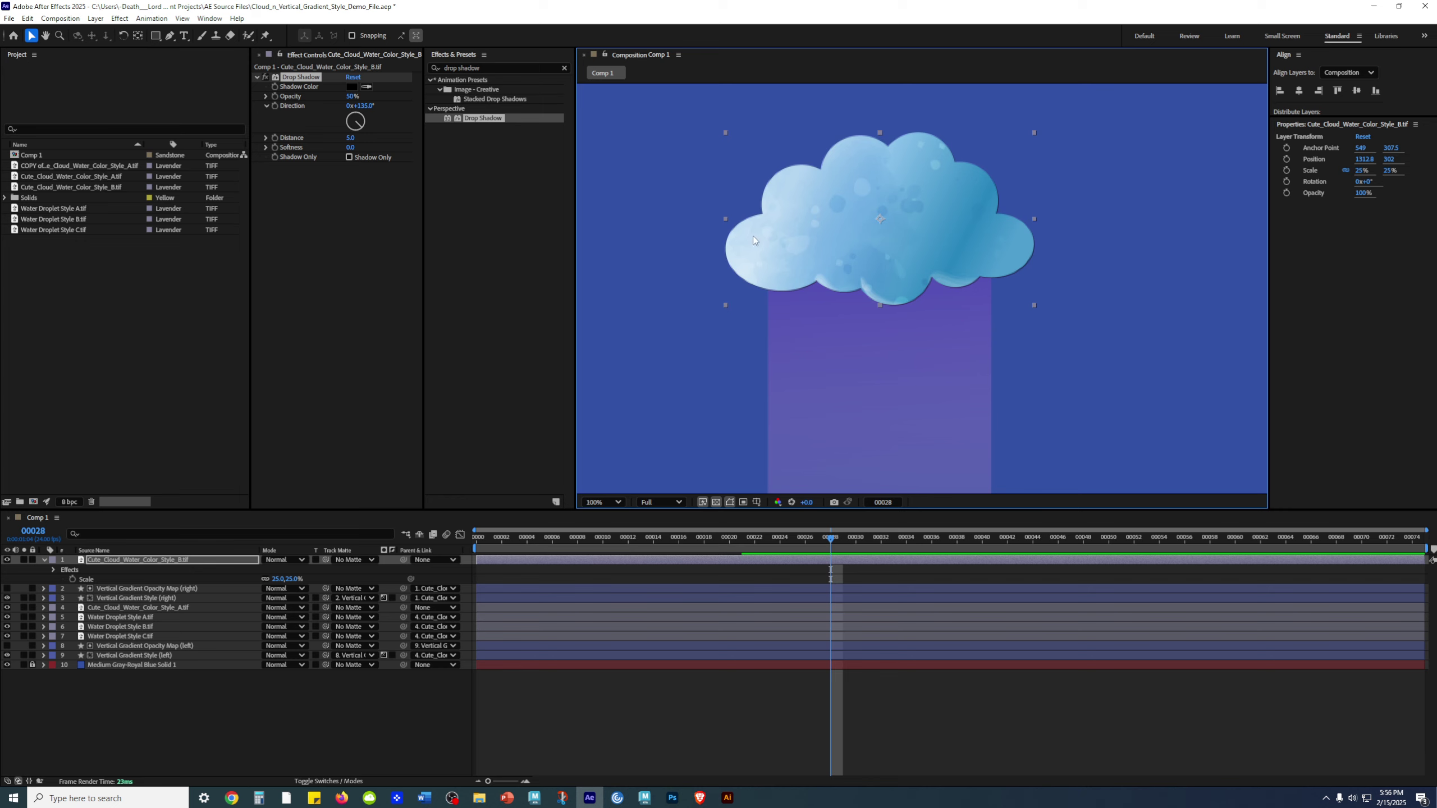
{"action": "scroll", "coordinate": [930, 205], "scroll_direction": "up", "scroll_amount": 2}
{"action": "left_click_drag", "start_coordinate": [930, 206], "coordinate": [869, 276]}
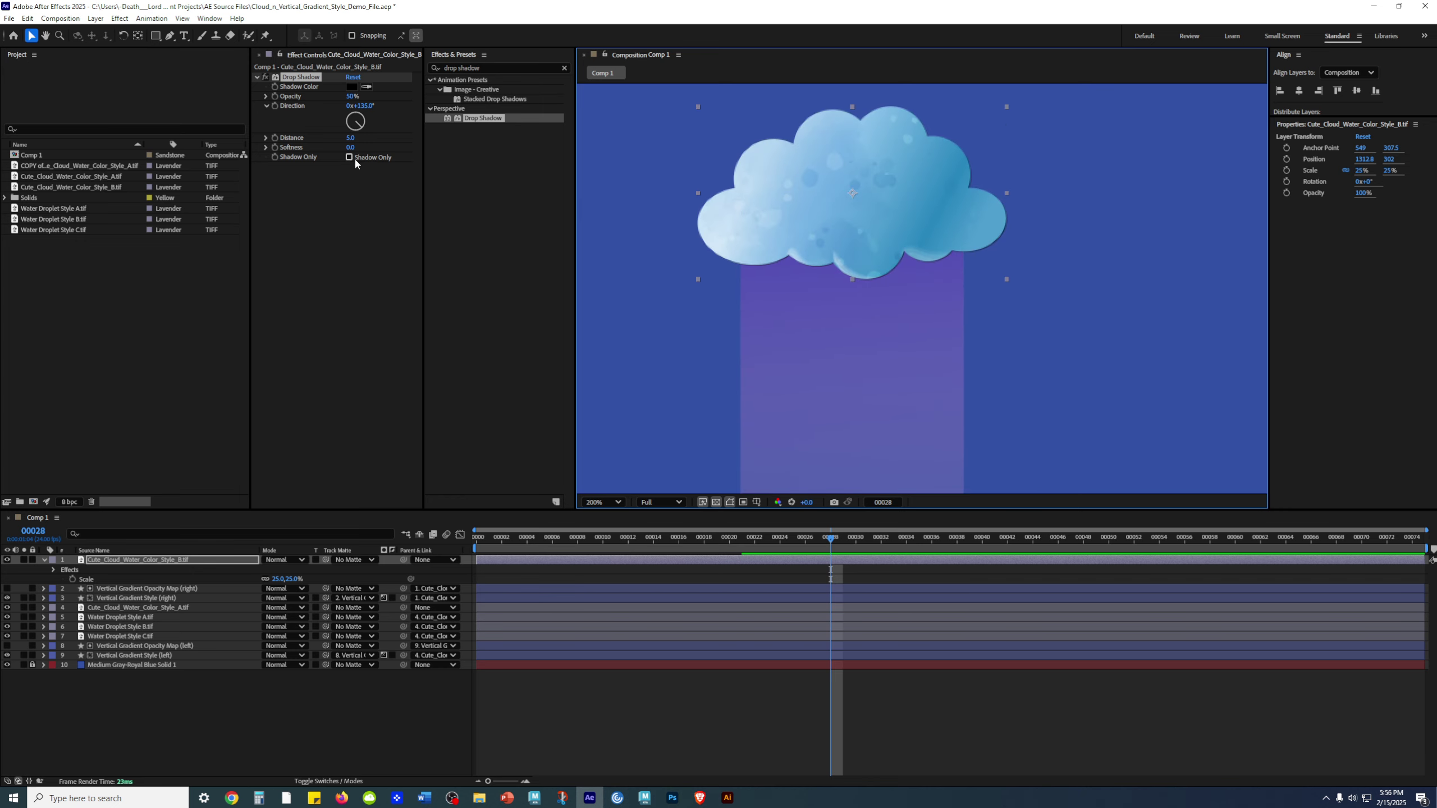
{"action": "left_click", "coordinate": [347, 136]}
{"action": "type", "text": "10"}
{"action": "key", "text": "Return"}
{"action": "left_click", "coordinate": [349, 141]}
{"action": "type", "text": "13"}
{"action": "key", "text": "Return"}
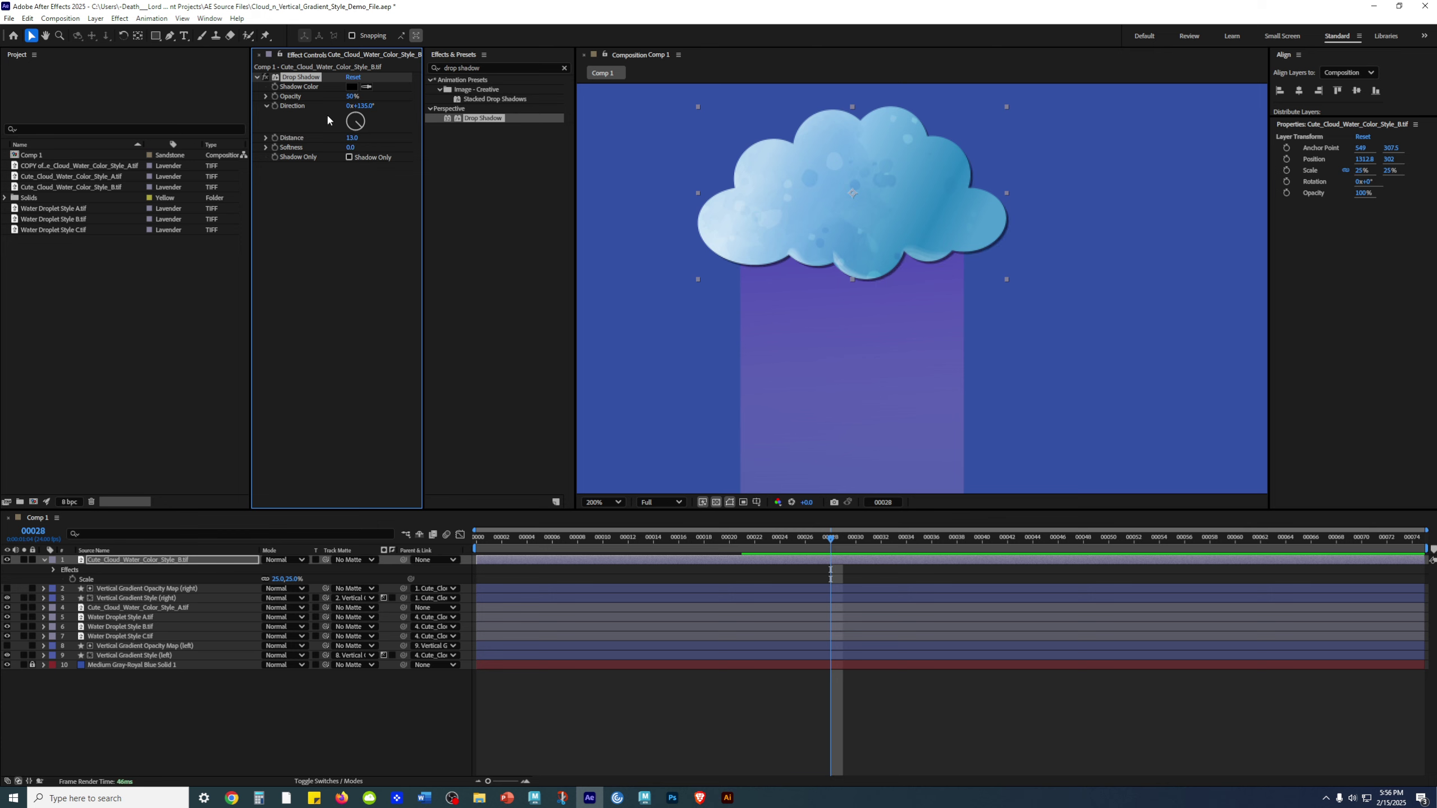
- Change the right cloud's shadow color to a dark indigo, about #2B2686
{"action": "left_click", "coordinate": [351, 87]}
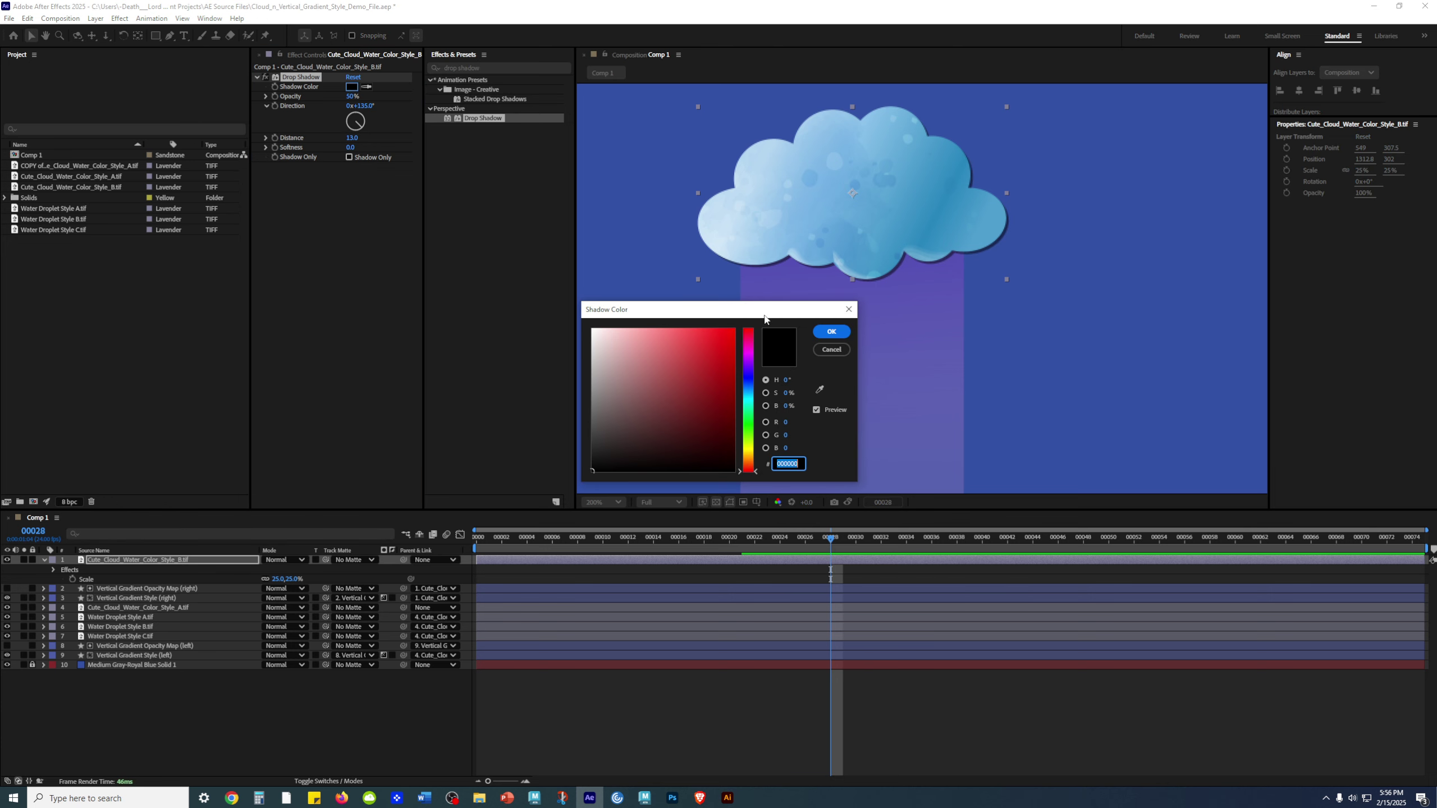
{"action": "left_click_drag", "start_coordinate": [764, 309], "coordinate": [511, 261]}
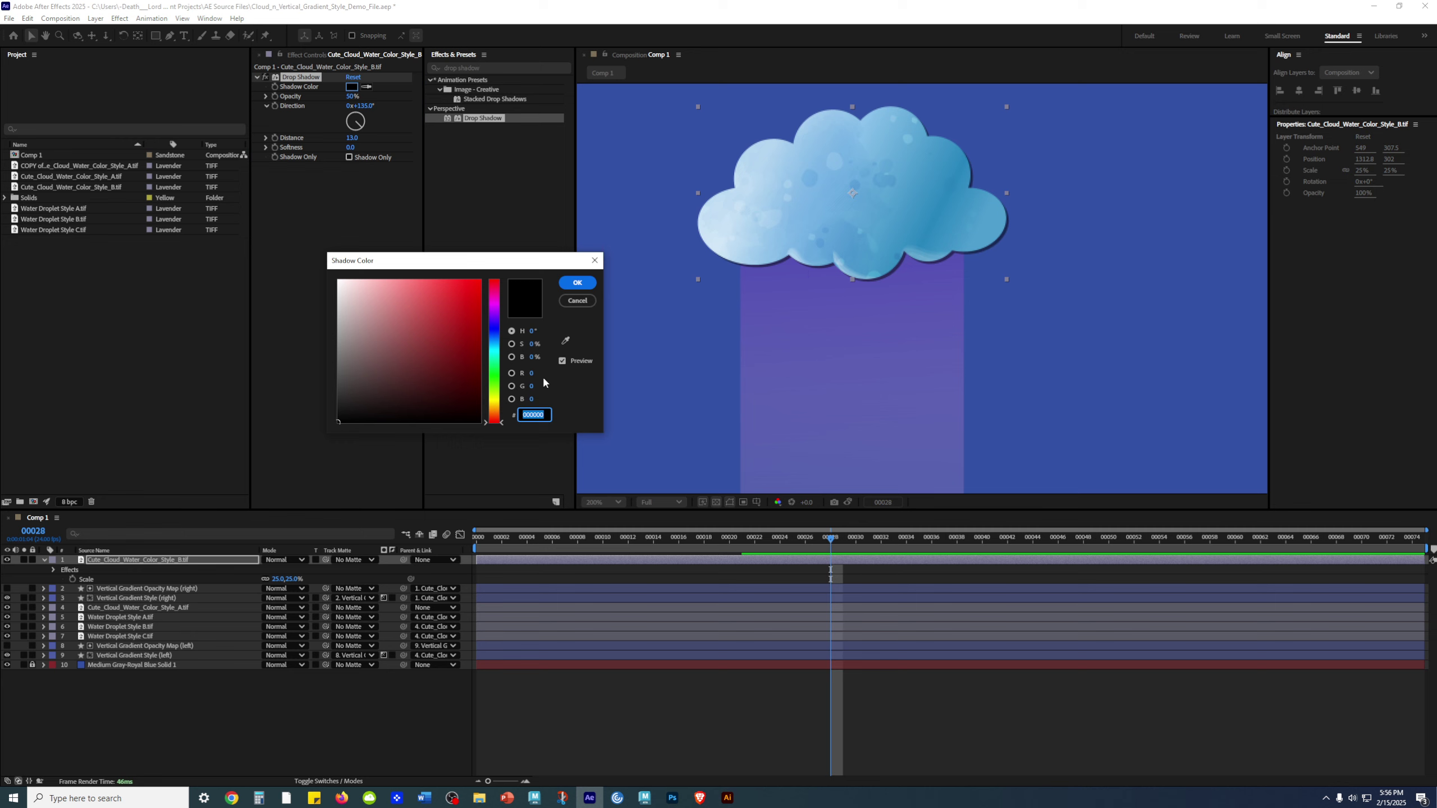
{"action": "left_click", "coordinate": [494, 336]}
{"action": "left_click", "coordinate": [445, 348]}
{"action": "left_click", "coordinate": [428, 388]}
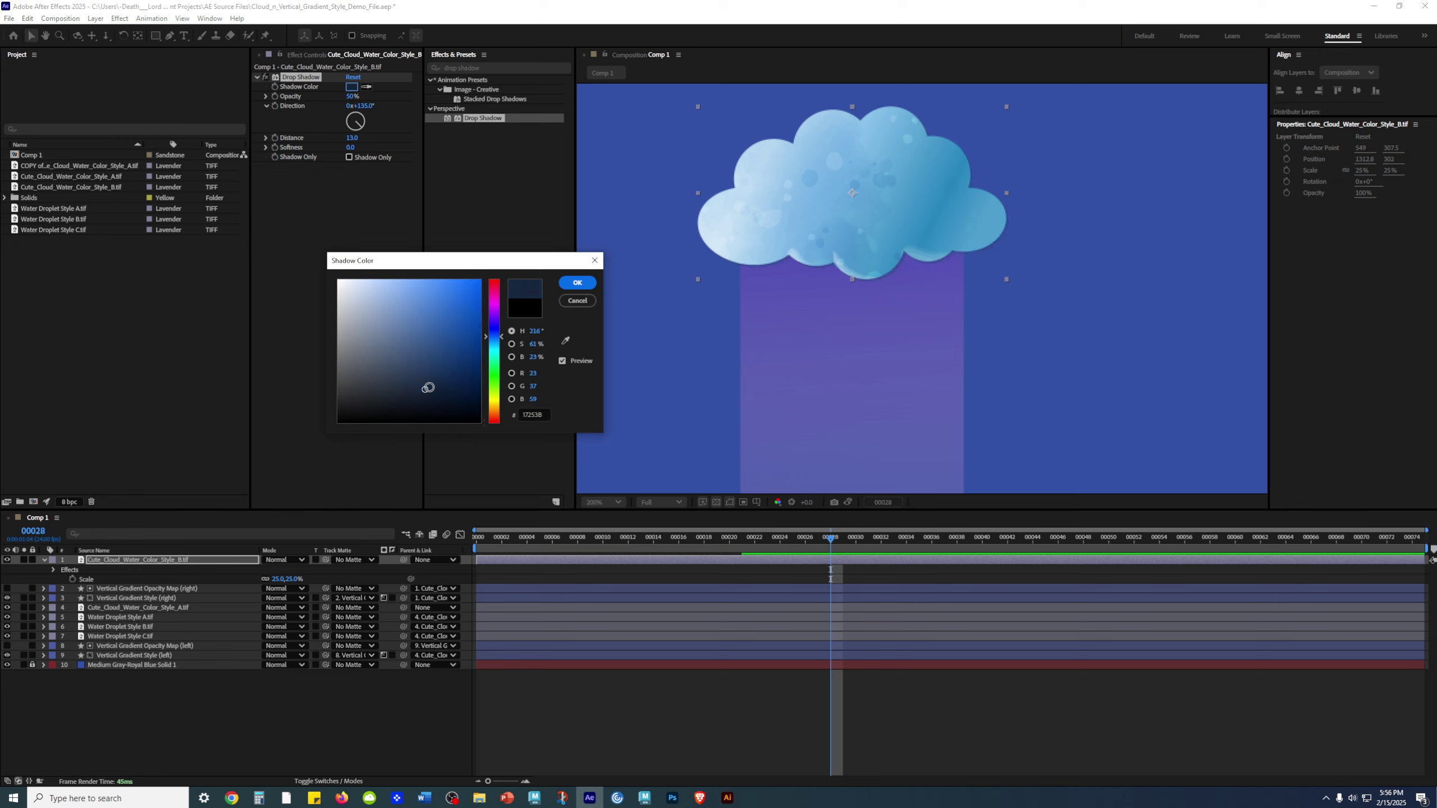
{"action": "left_click", "coordinate": [411, 369]}
{"action": "left_click", "coordinate": [465, 379]}
{"action": "left_click", "coordinate": [470, 378]}
{"action": "left_click", "coordinate": [439, 347]}
{"action": "left_click", "coordinate": [494, 326]}
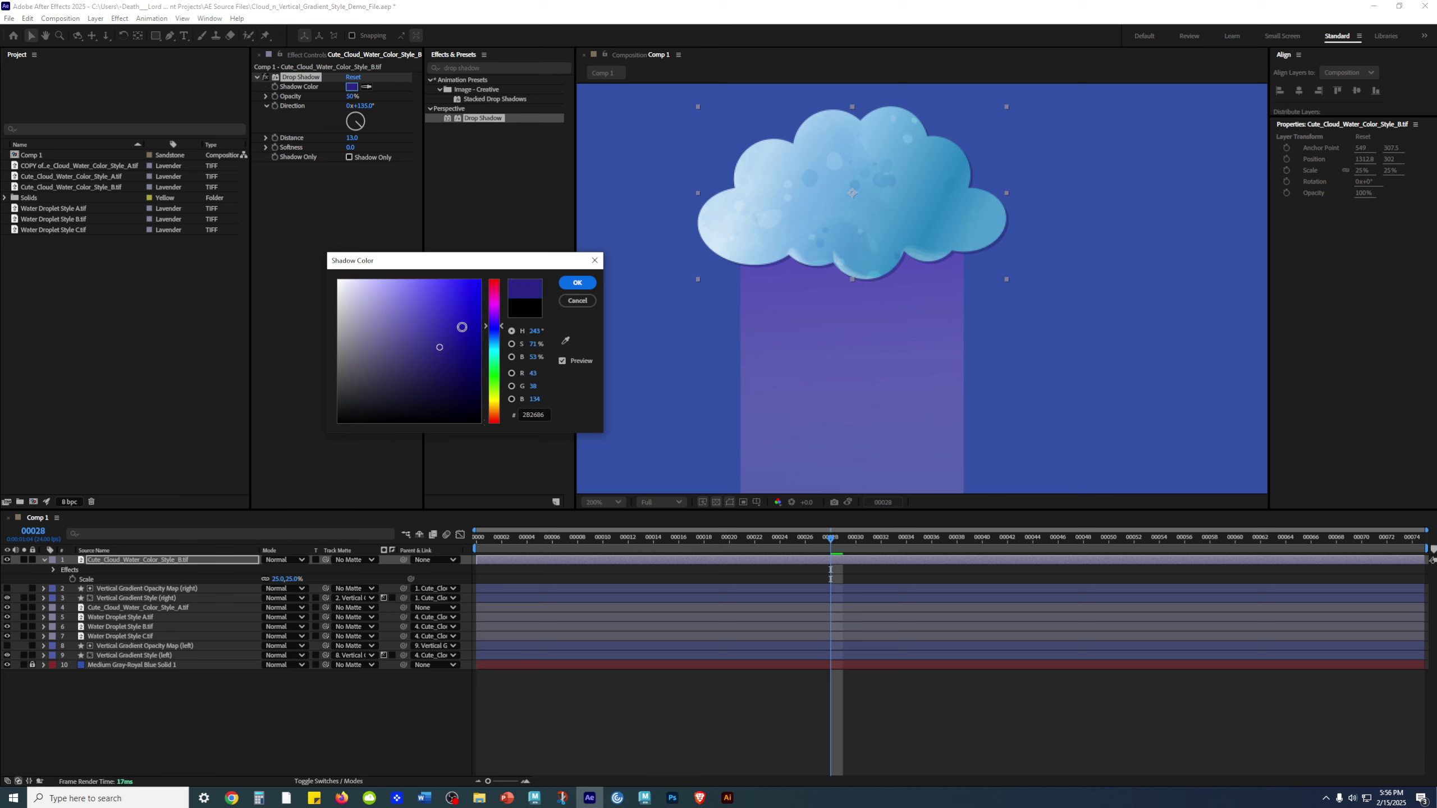
{"action": "left_click", "coordinate": [577, 283]}
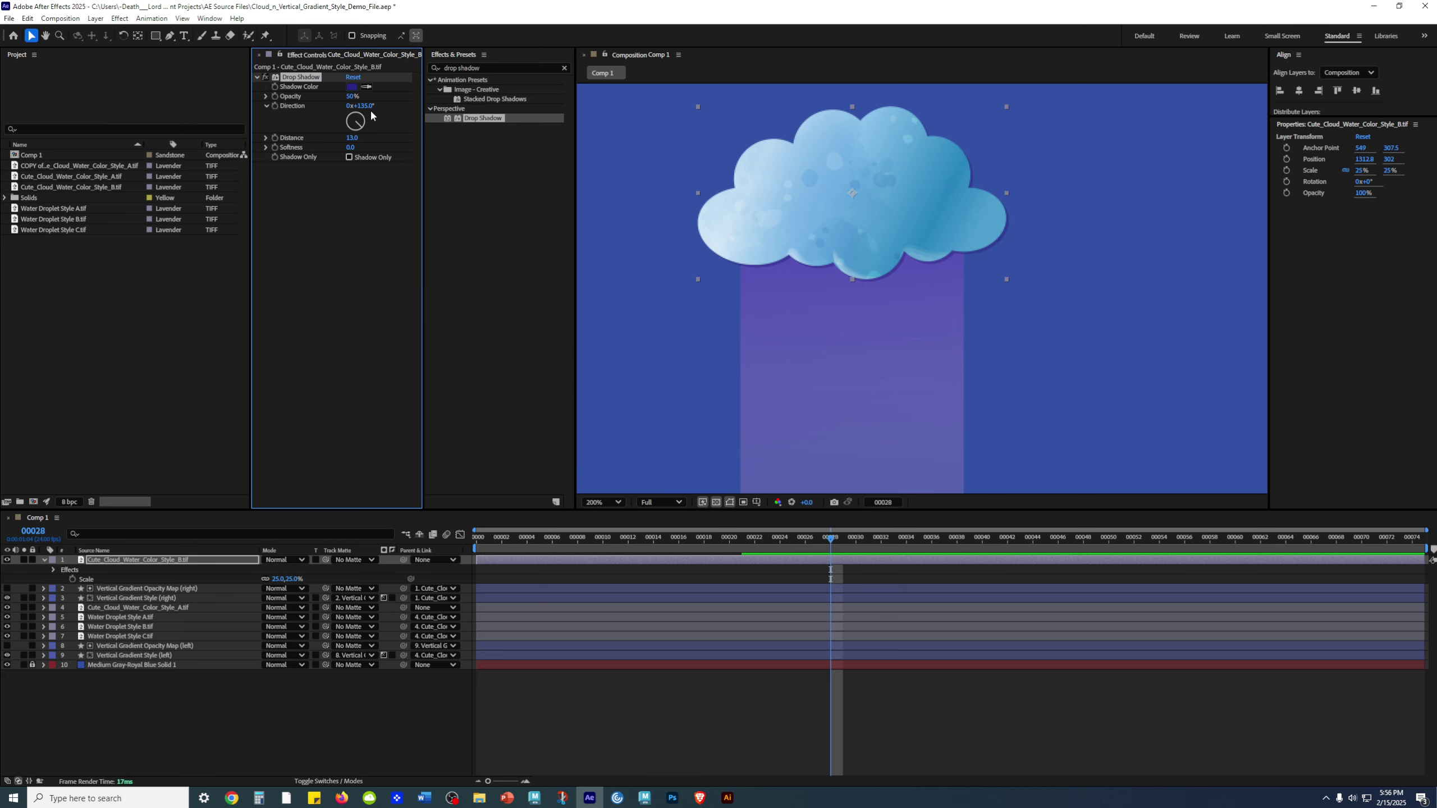
- Set the right cloud's Drop Shadow opacity to 35% and compare both clouds side by side
{"action": "left_click", "coordinate": [352, 96]}
{"action": "type", "text": "35"}
{"action": "key", "text": "Return"}
{"action": "left_click", "coordinate": [1088, 374]}
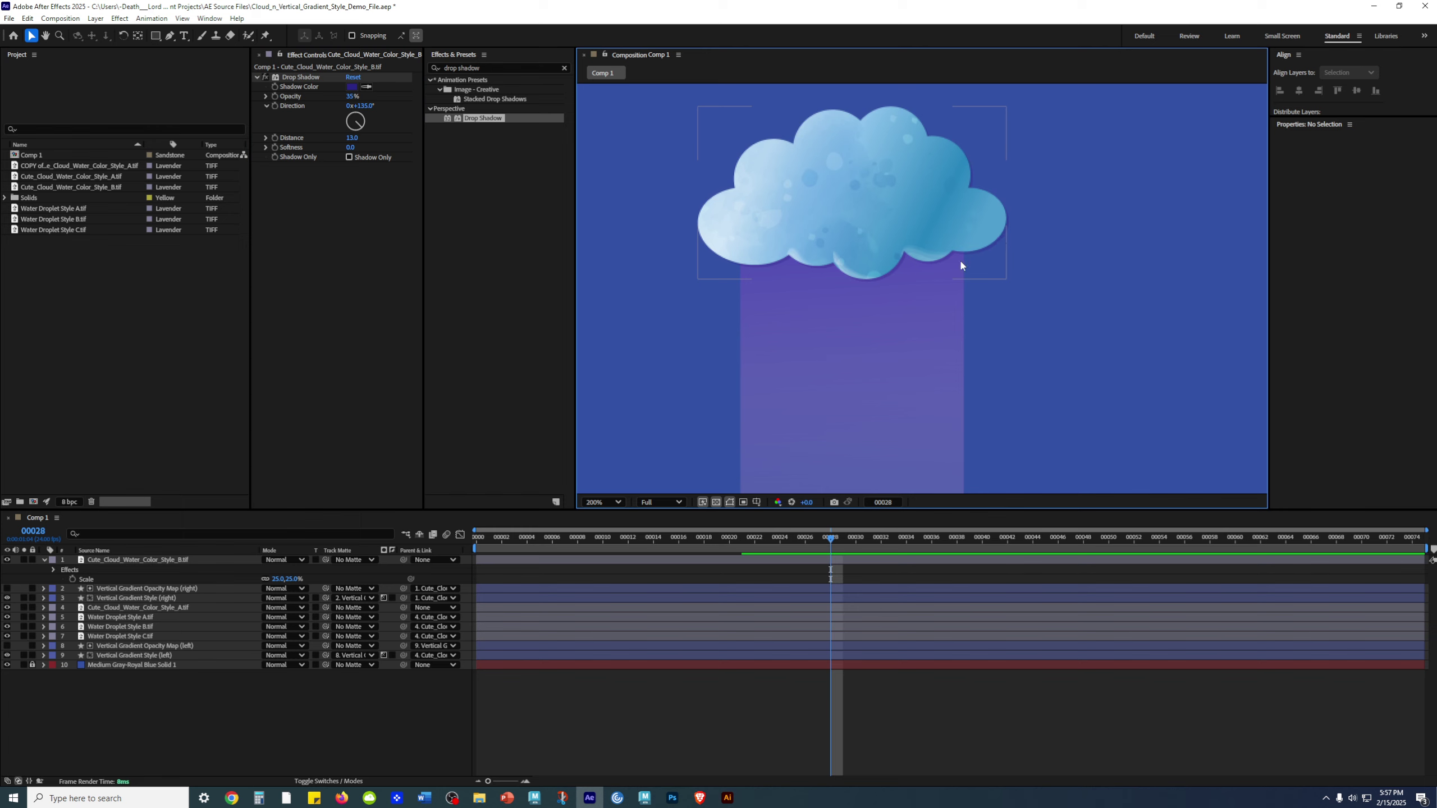
{"action": "key", "text": "comma"}
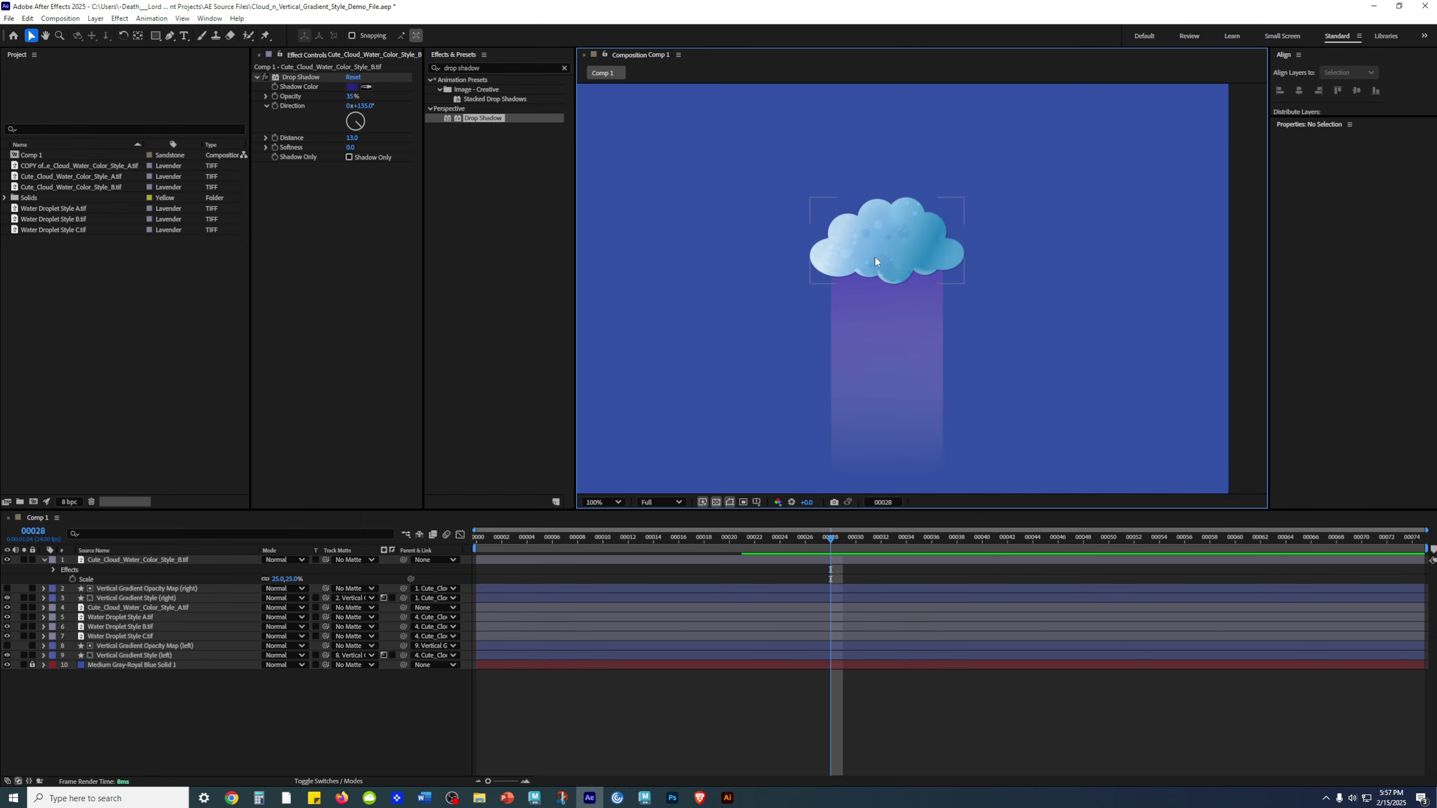
{"action": "scroll", "coordinate": [1005, 348], "scroll_direction": "left", "scroll_amount": 5}
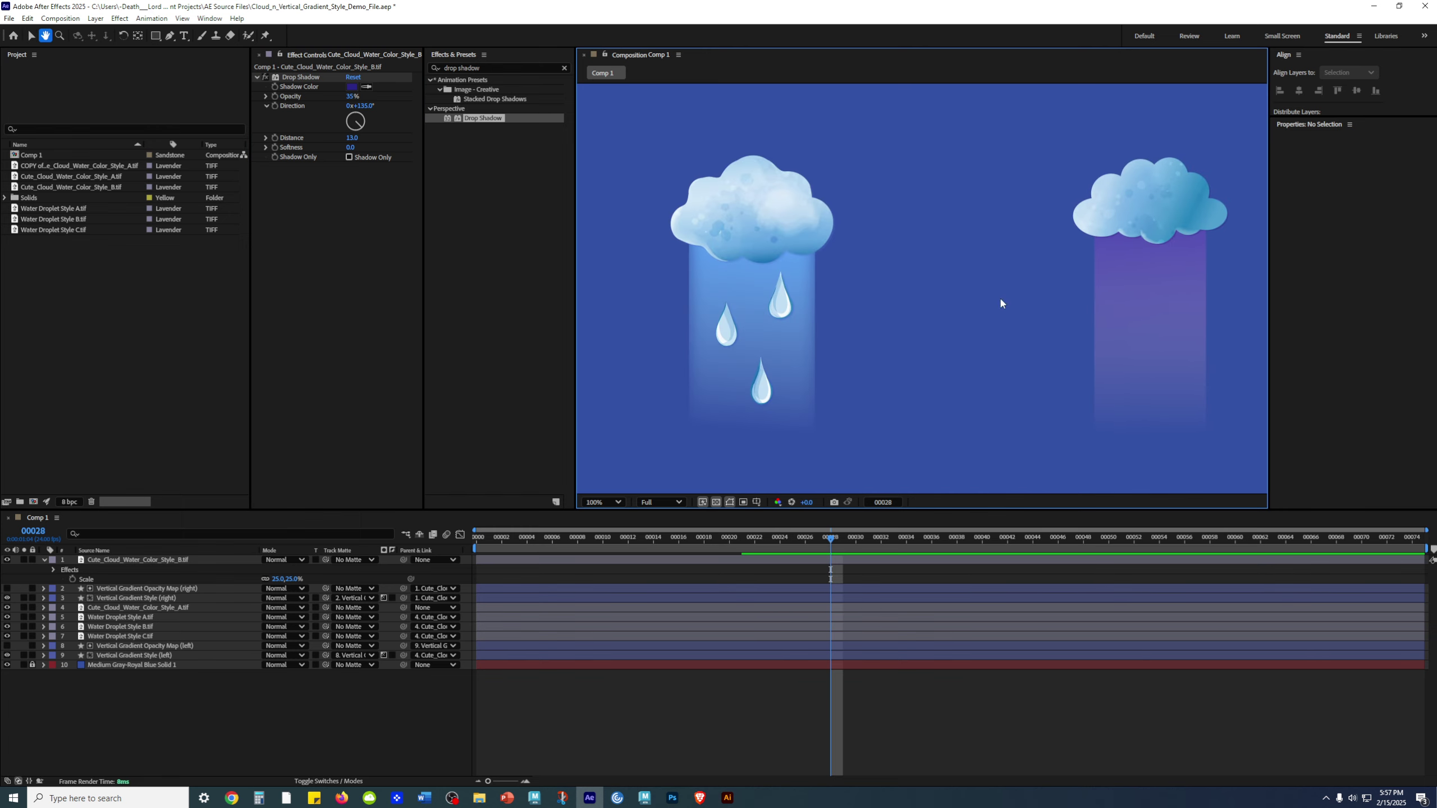
- Inspect both clouds' shadow edges up close and set the right cloud's Drop Shadow softness to 10
{"action": "key", "text": "period"}
{"action": "key", "text": "period"}
{"action": "scroll", "coordinate": [878, 323], "scroll_direction": "left", "scroll_amount": 2}
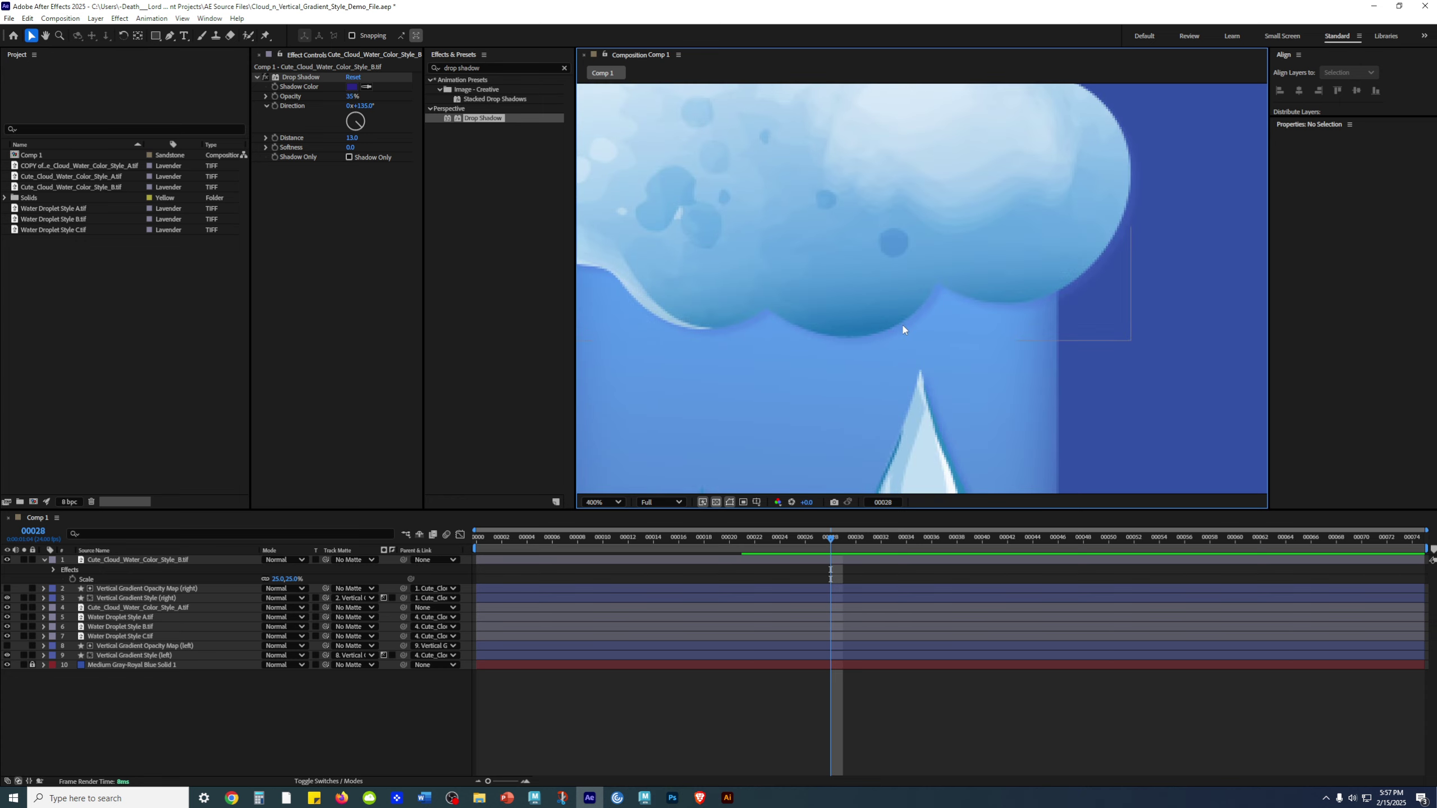
{"action": "key", "text": "comma"}
{"action": "left_click_drag", "start_coordinate": [1067, 332], "coordinate": [619, 314]}
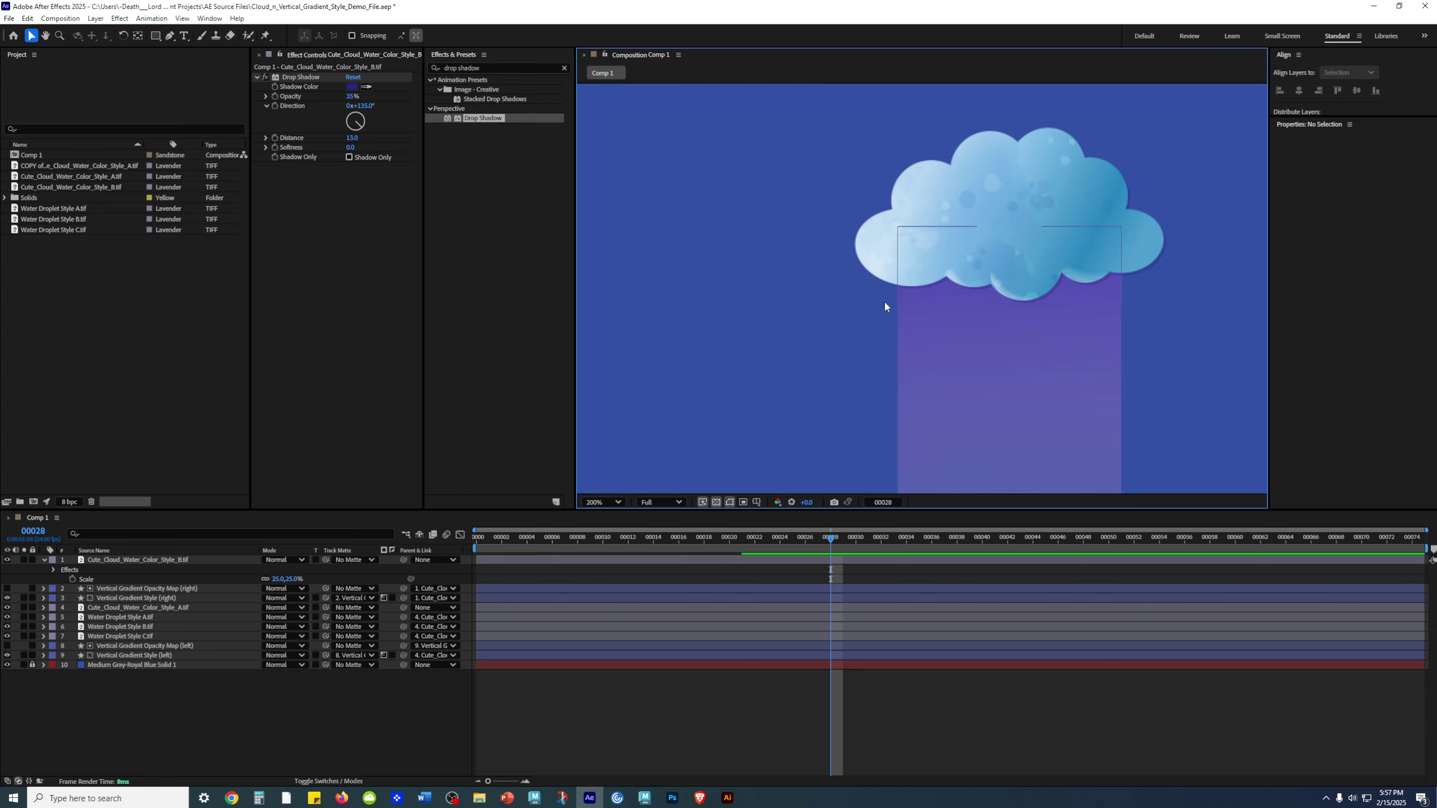
{"action": "left_click_drag", "start_coordinate": [979, 291], "coordinate": [924, 282]}
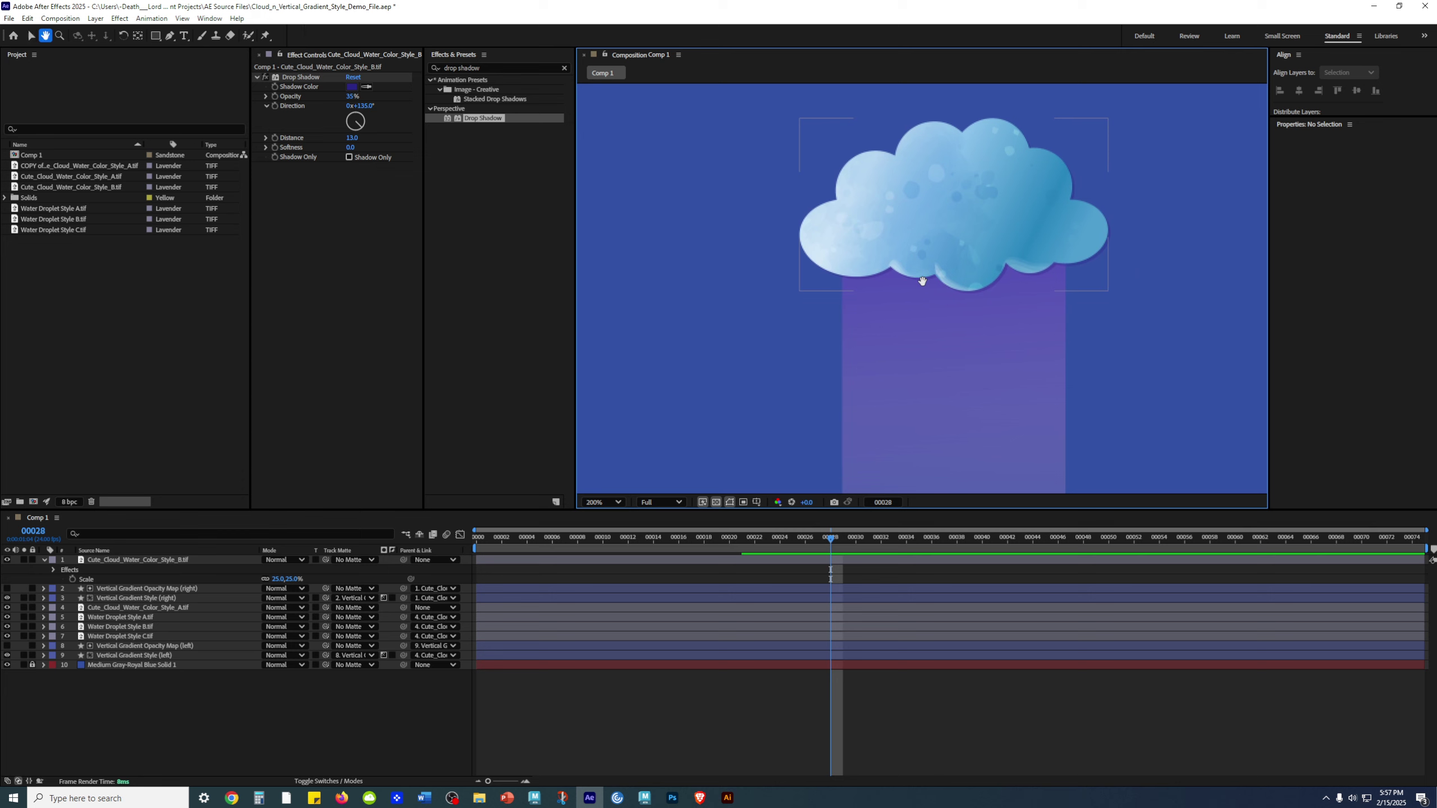
{"action": "left_click", "coordinate": [351, 147]}
{"action": "type", "text": "10"}
{"action": "key", "text": "Return"}
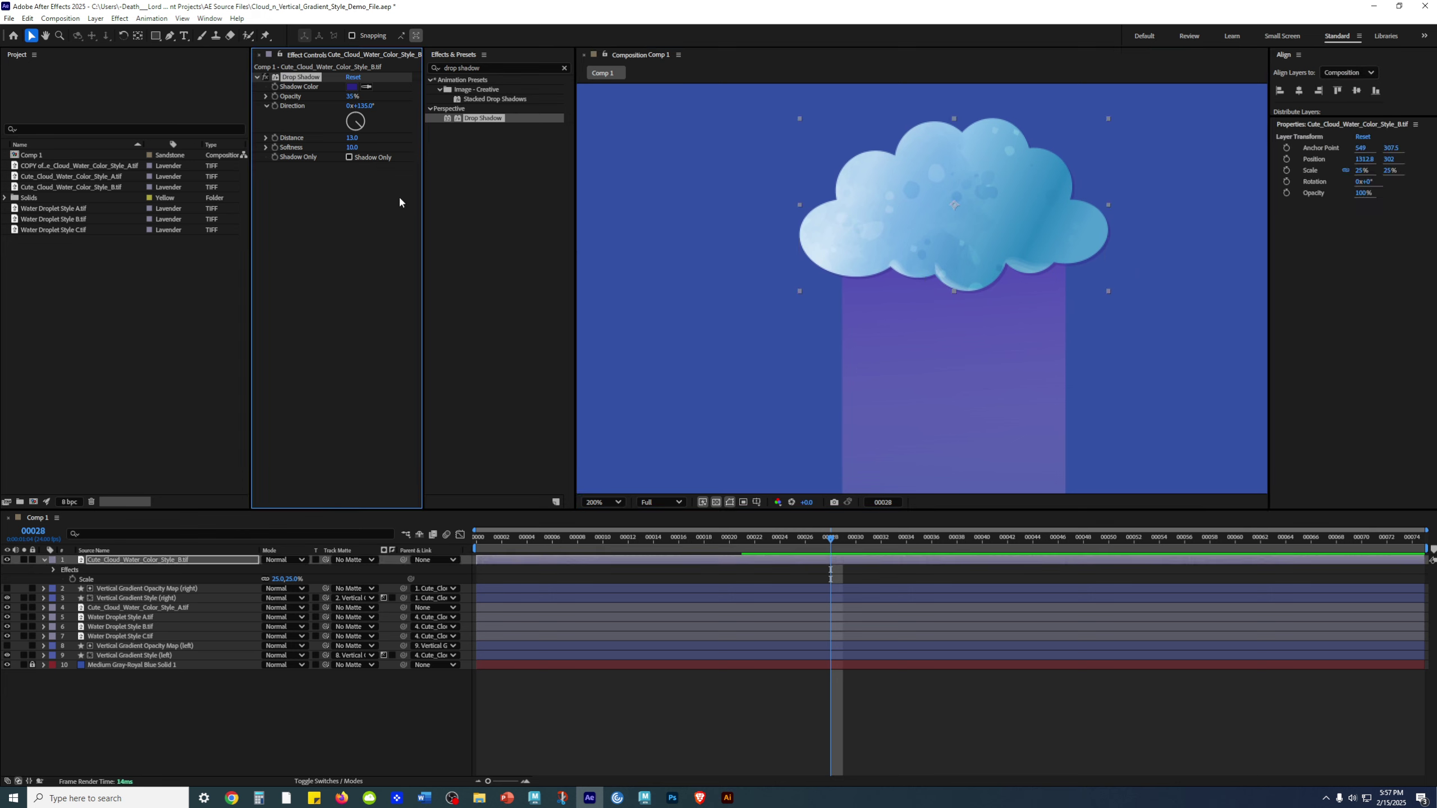
- Examine the right cloud's softened shadow at different magnifications and compare it with the left cloud
{"action": "left_click", "coordinate": [1212, 414]}
{"action": "key", "text": "comma"}
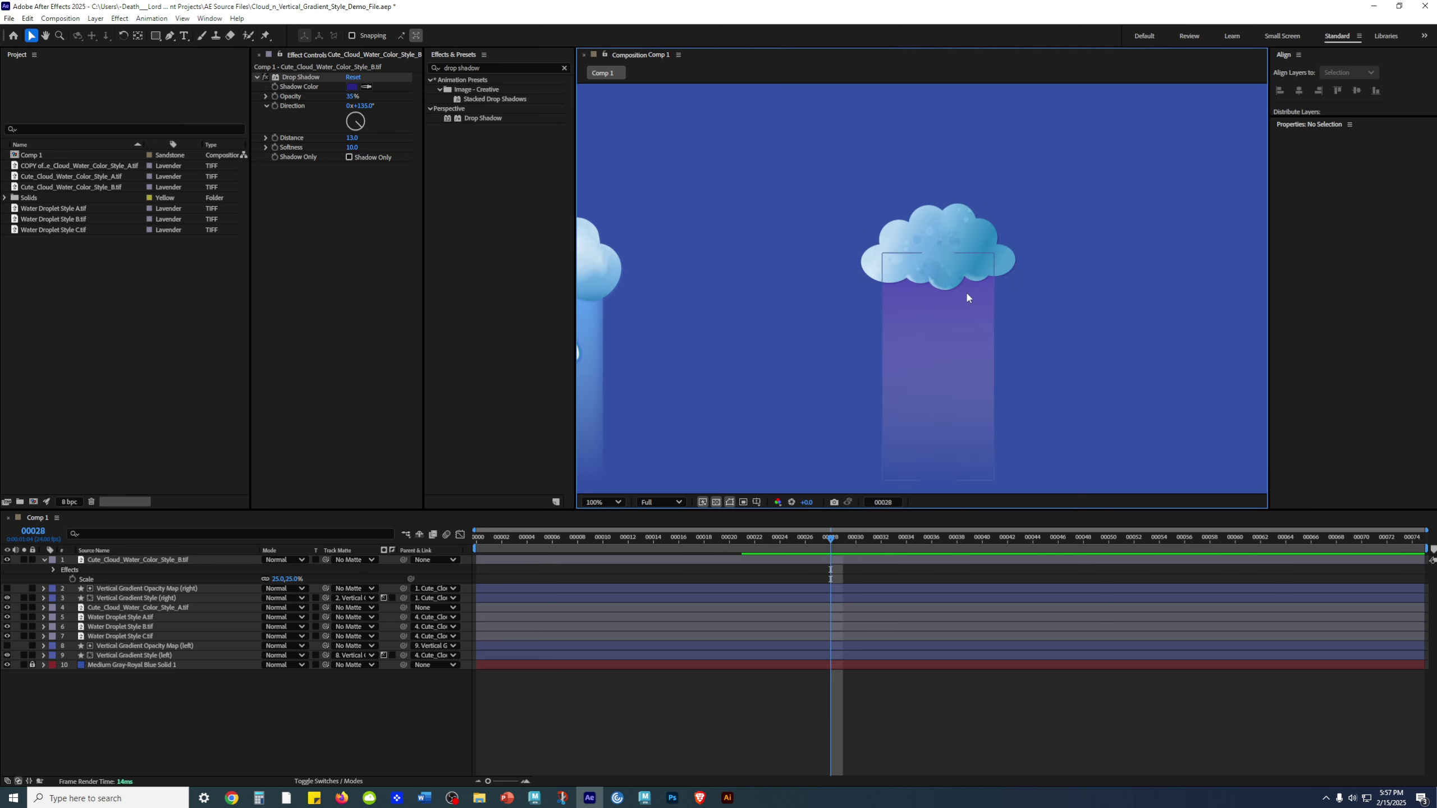
{"action": "key", "text": "period"}
{"action": "key", "text": "comma"}
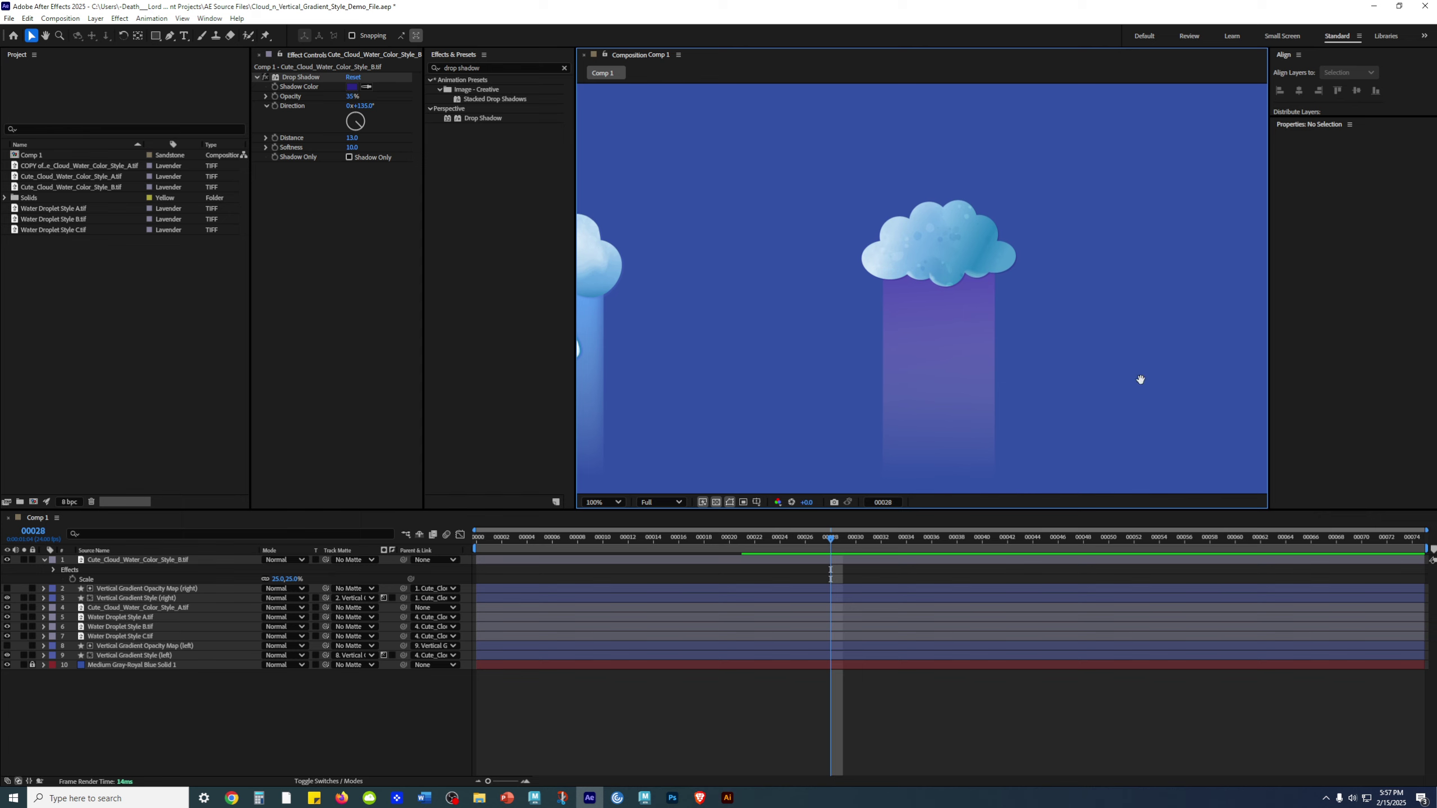
{"action": "left_click_drag", "start_coordinate": [1139, 392], "coordinate": [1112, 340]}
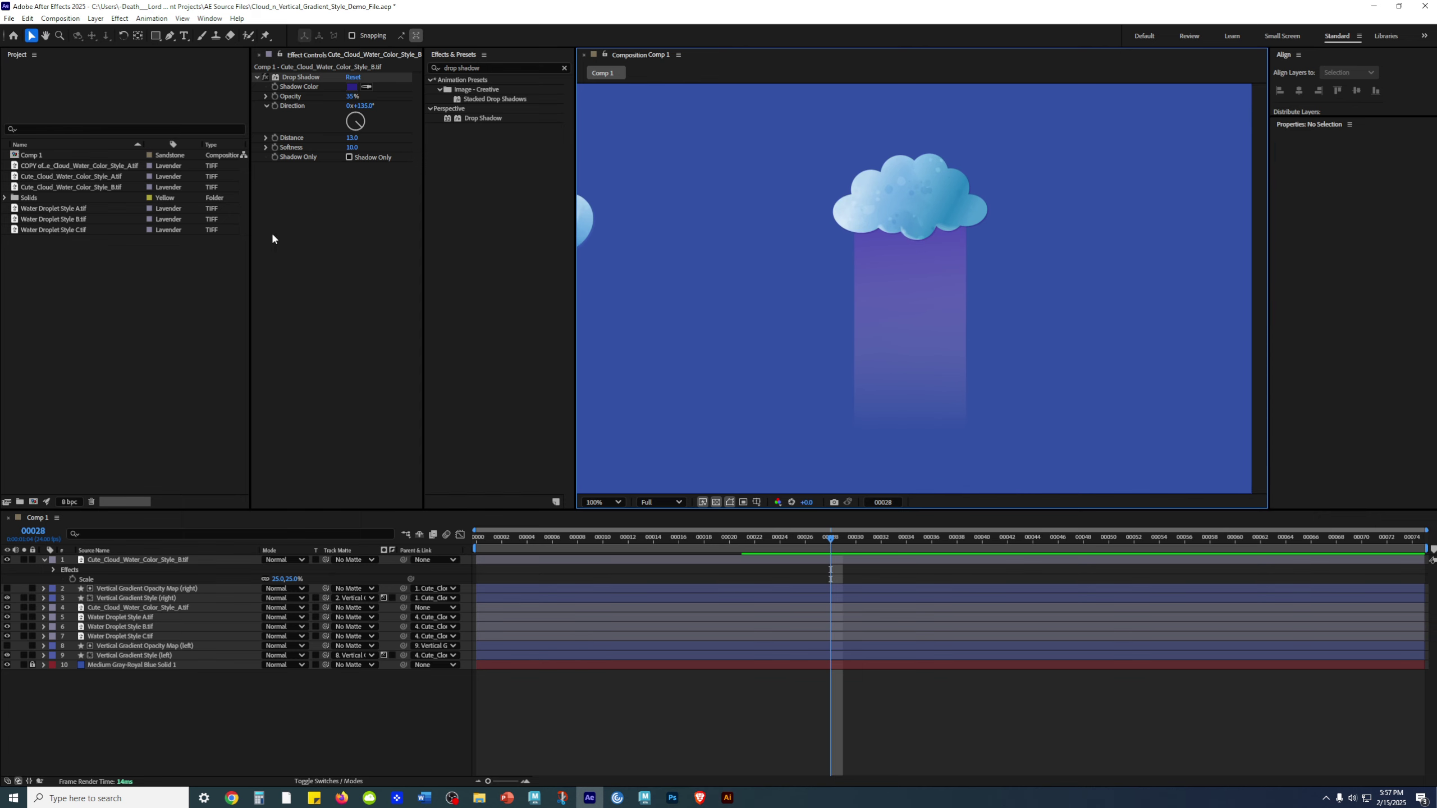
{"action": "left_click", "coordinate": [357, 151]}
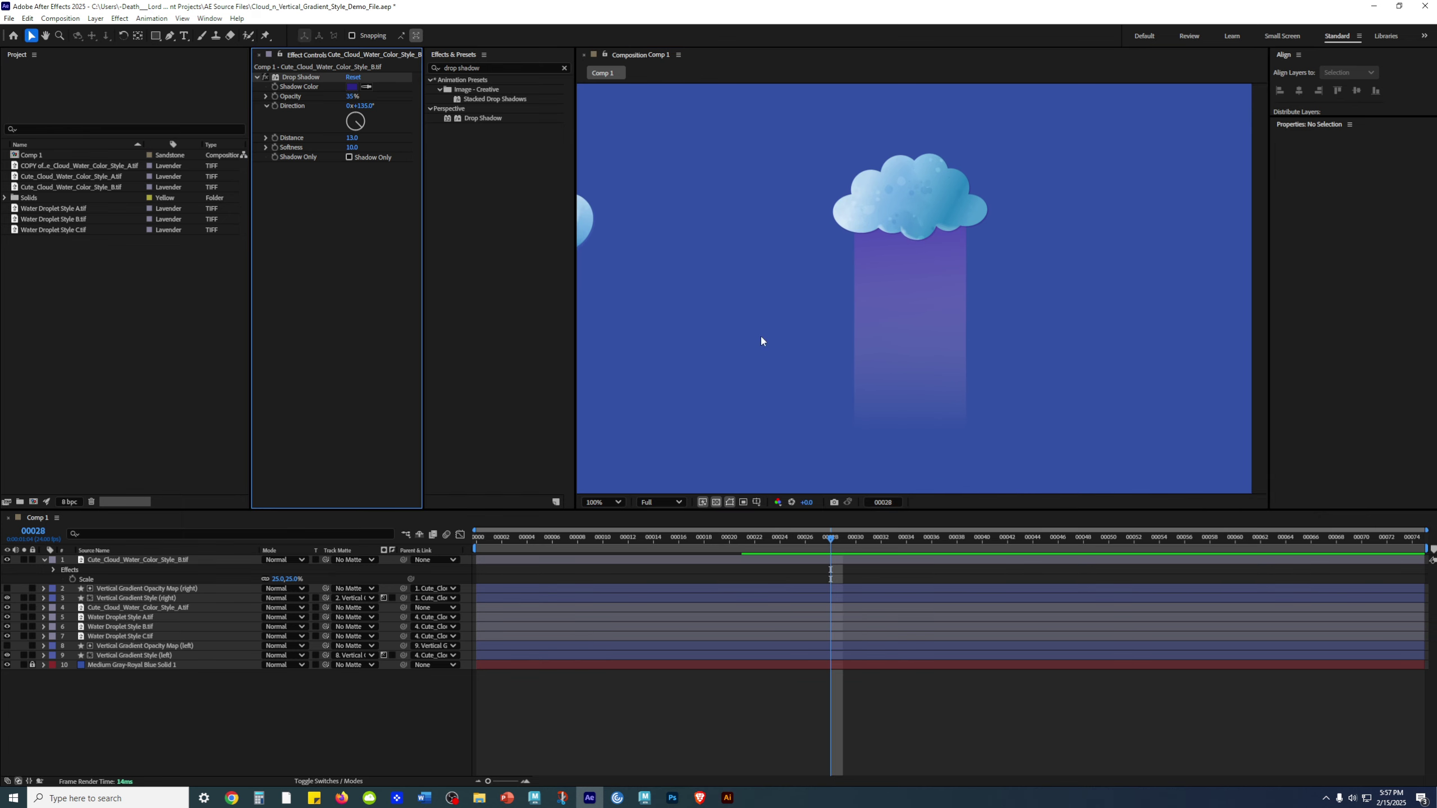
{"action": "left_click_drag", "start_coordinate": [972, 329], "coordinate": [1143, 300]}
{"action": "key", "text": "v"}
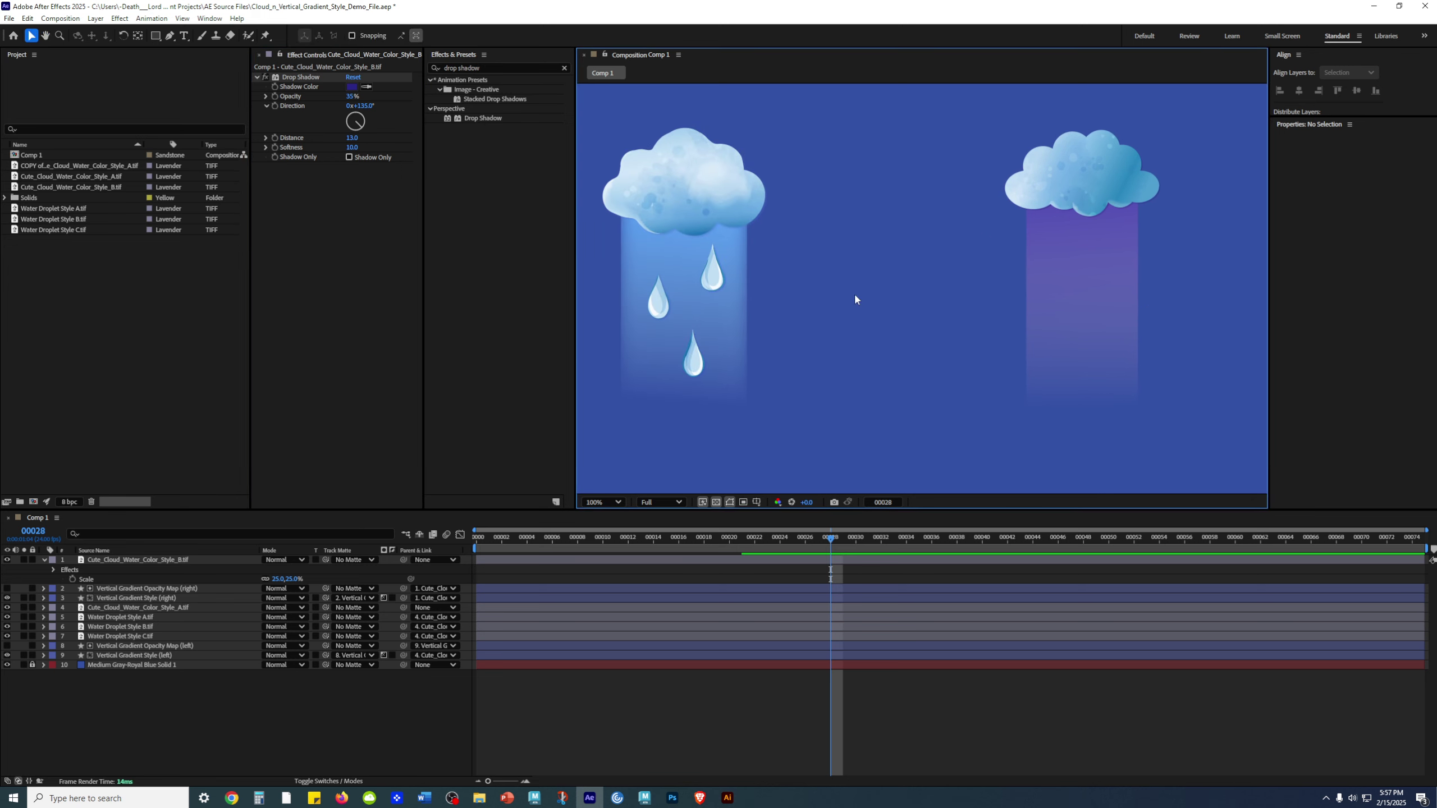
- Select Vertical Gradient Style (left) and compare its edges with the Gaussian Blur effect off and on
{"action": "left_click", "coordinate": [732, 319]}
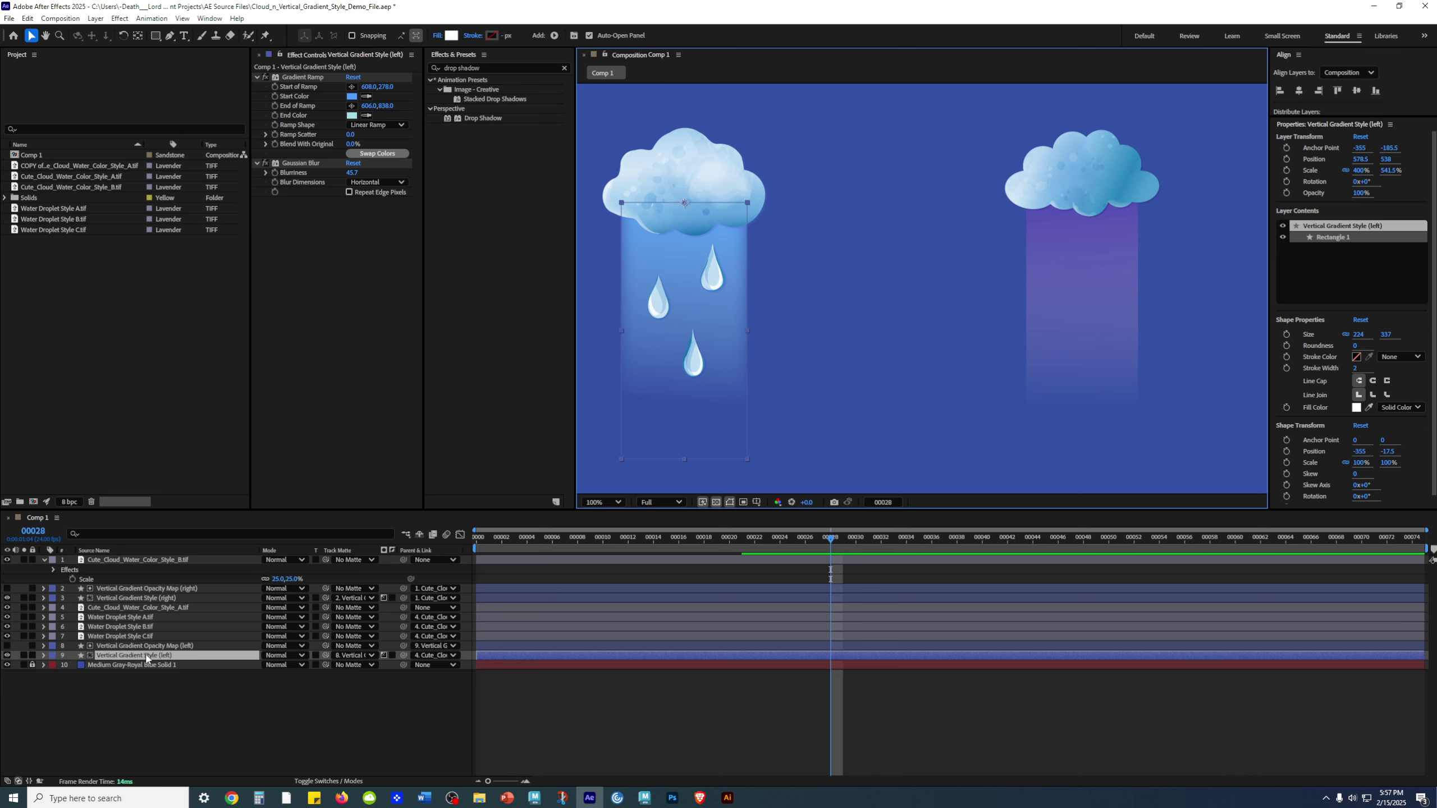
{"action": "scroll", "coordinate": [628, 311], "scroll_direction": "up", "scroll_amount": 2}
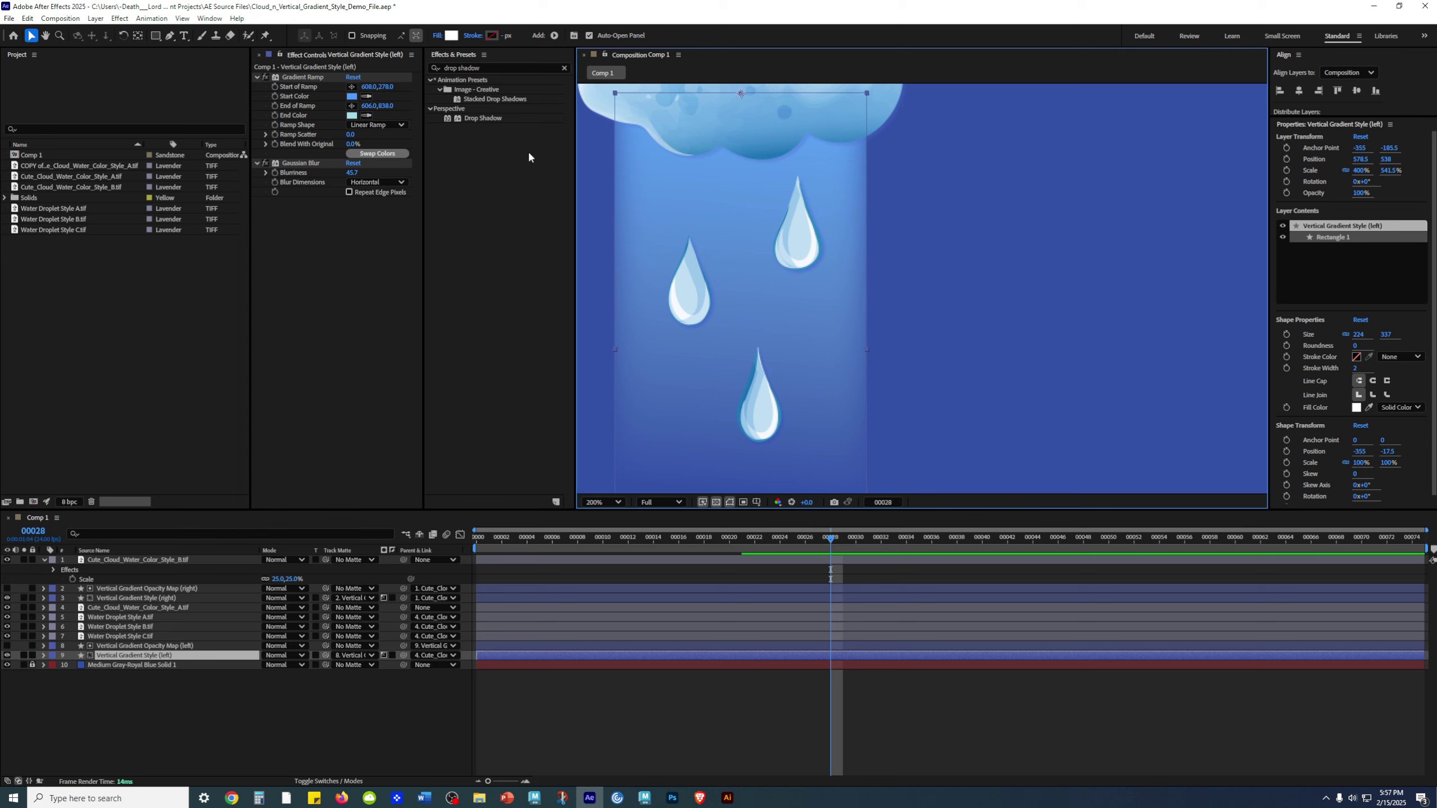
{"action": "left_click", "coordinate": [265, 162]}
{"action": "scroll", "coordinate": [922, 288], "scroll_direction": "down", "scroll_amount": 2}
{"action": "left_click", "coordinate": [1065, 423]}
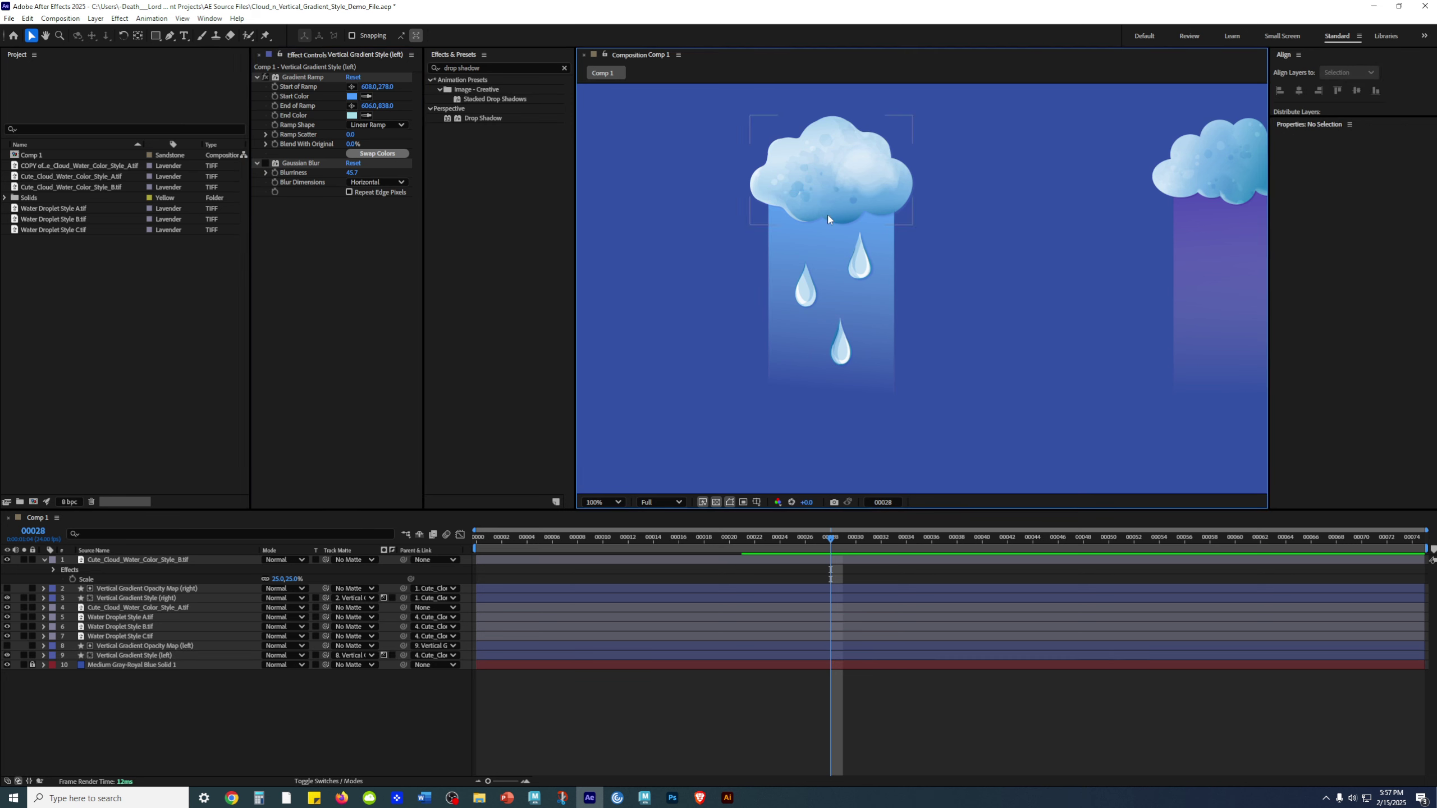
{"action": "left_click", "coordinate": [264, 163]}
- Set the Gaussian Blur blurriness of Vertical Gradient Style (left) to 20 and check the gradient's edges
{"action": "left_click", "coordinate": [353, 173]}
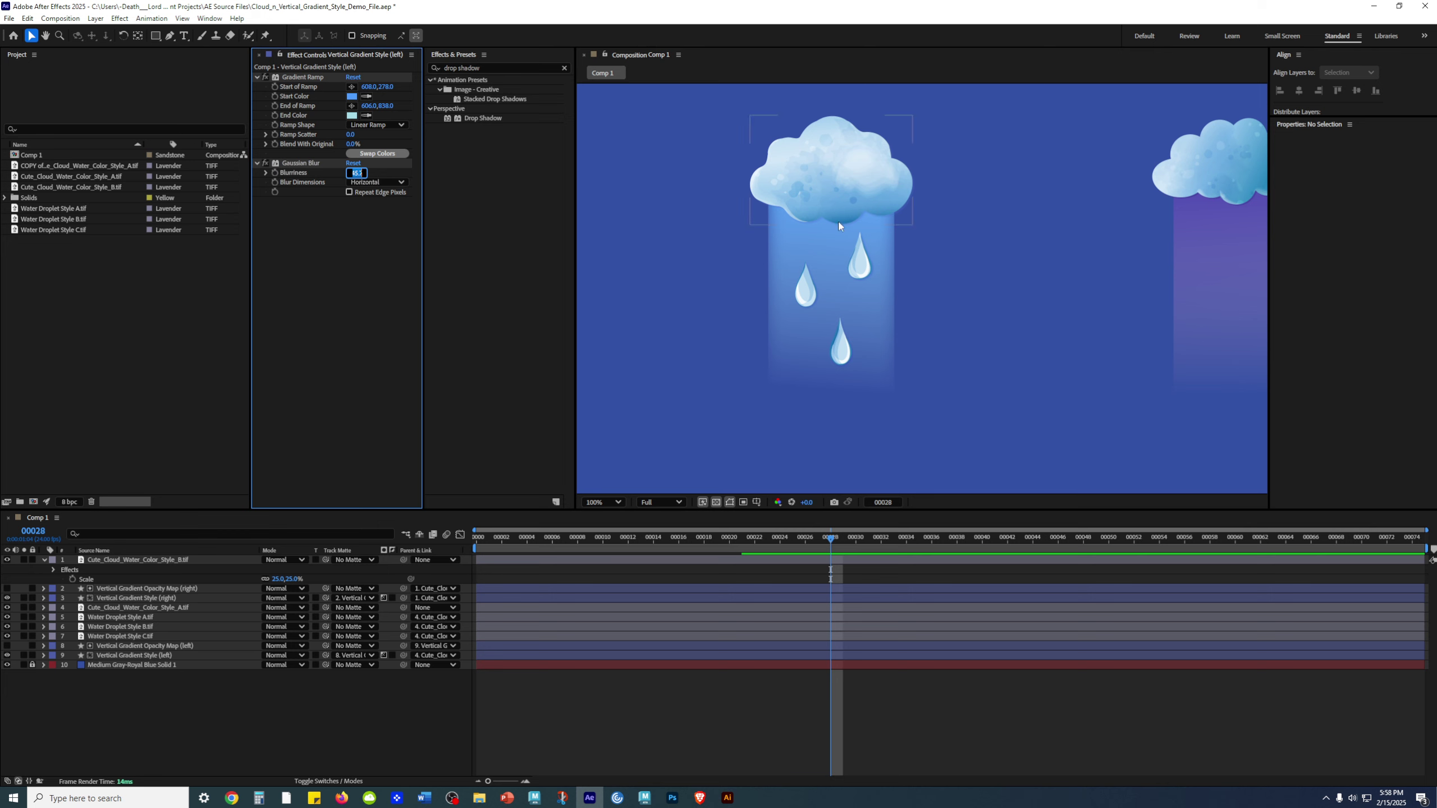
{"action": "type", "text": "20"}
{"action": "key", "text": "Return"}
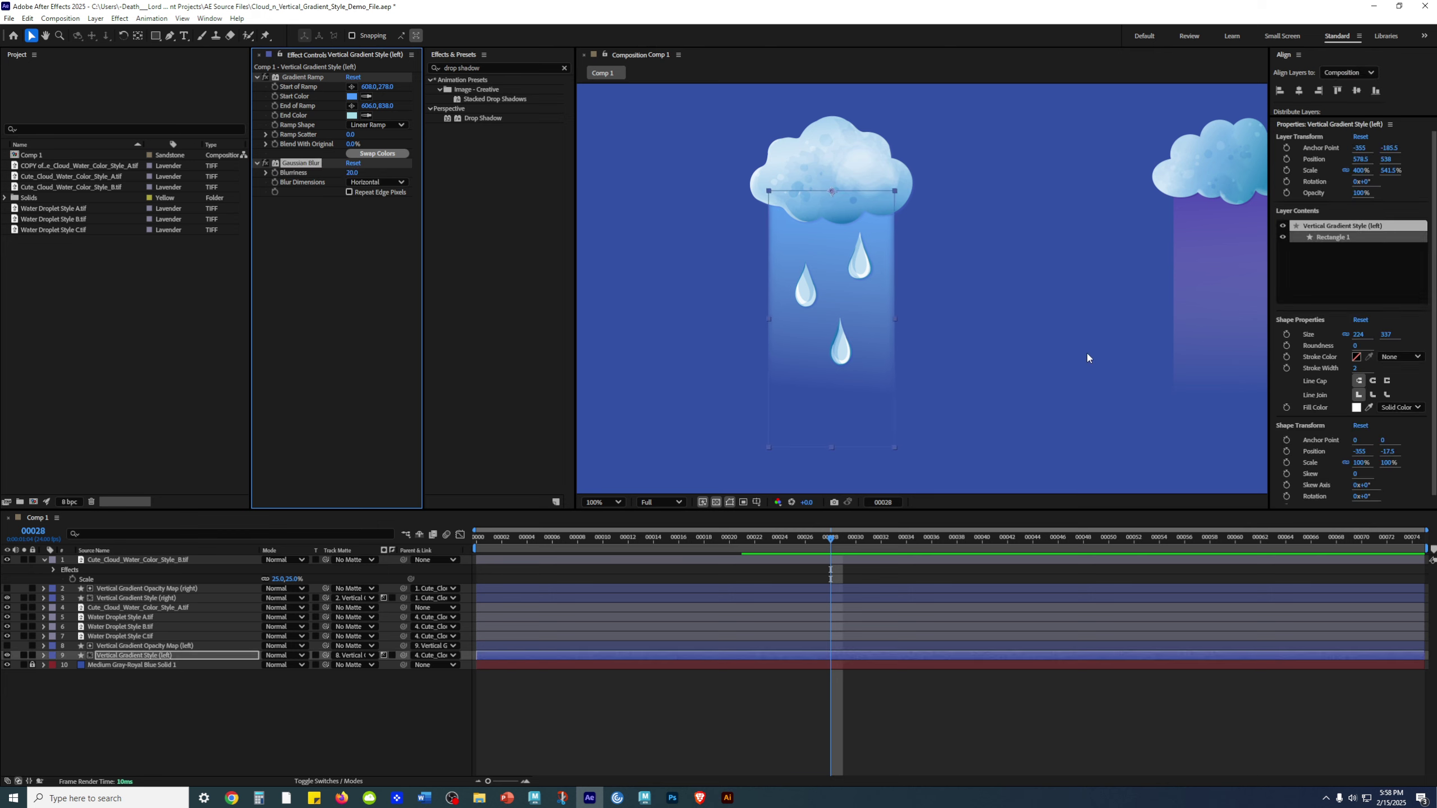
{"action": "left_click", "coordinate": [1076, 347]}
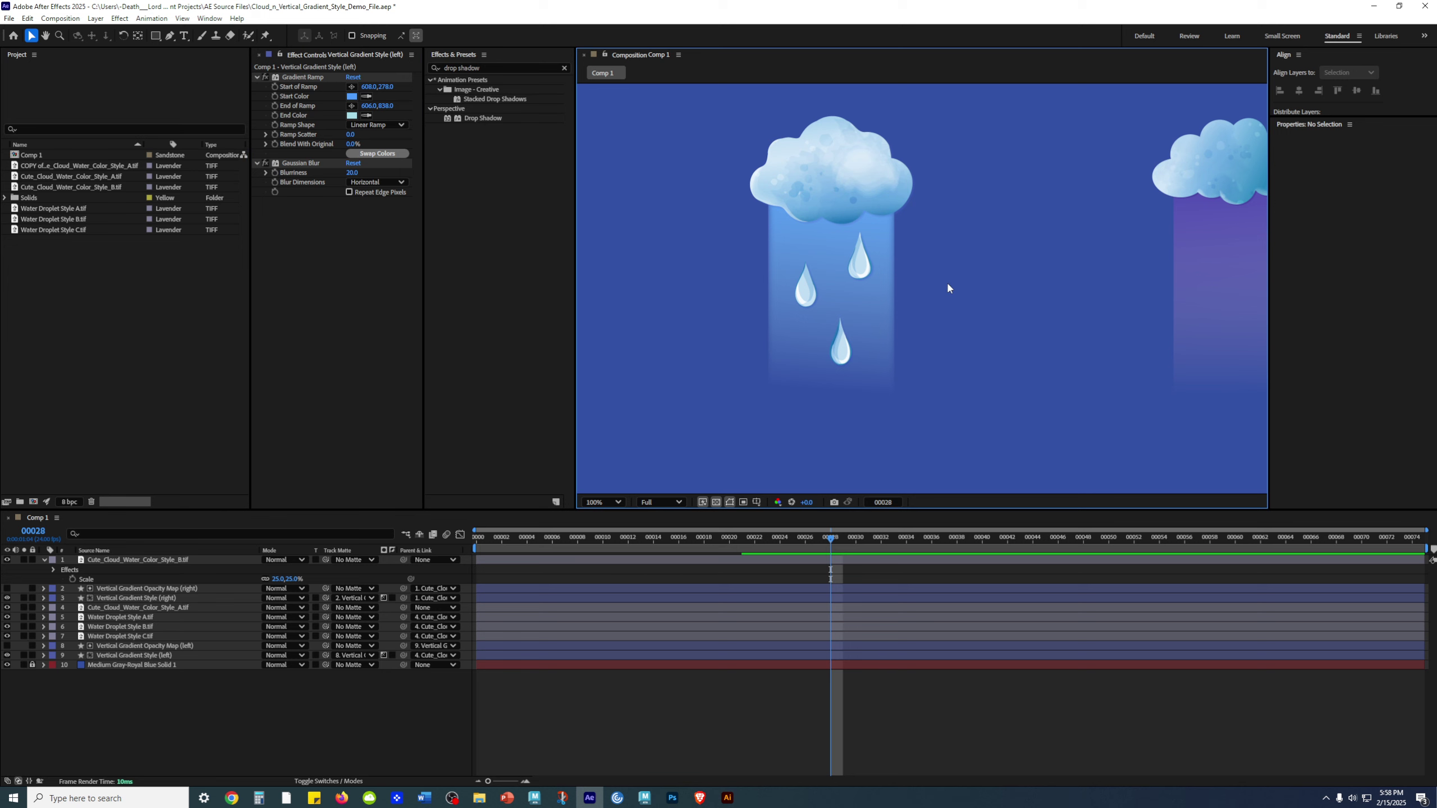
- Reduce the left gradient's Gaussian Blur blurriness to 15 and inspect its edges without the selection outline
{"action": "left_click", "coordinate": [355, 173]}
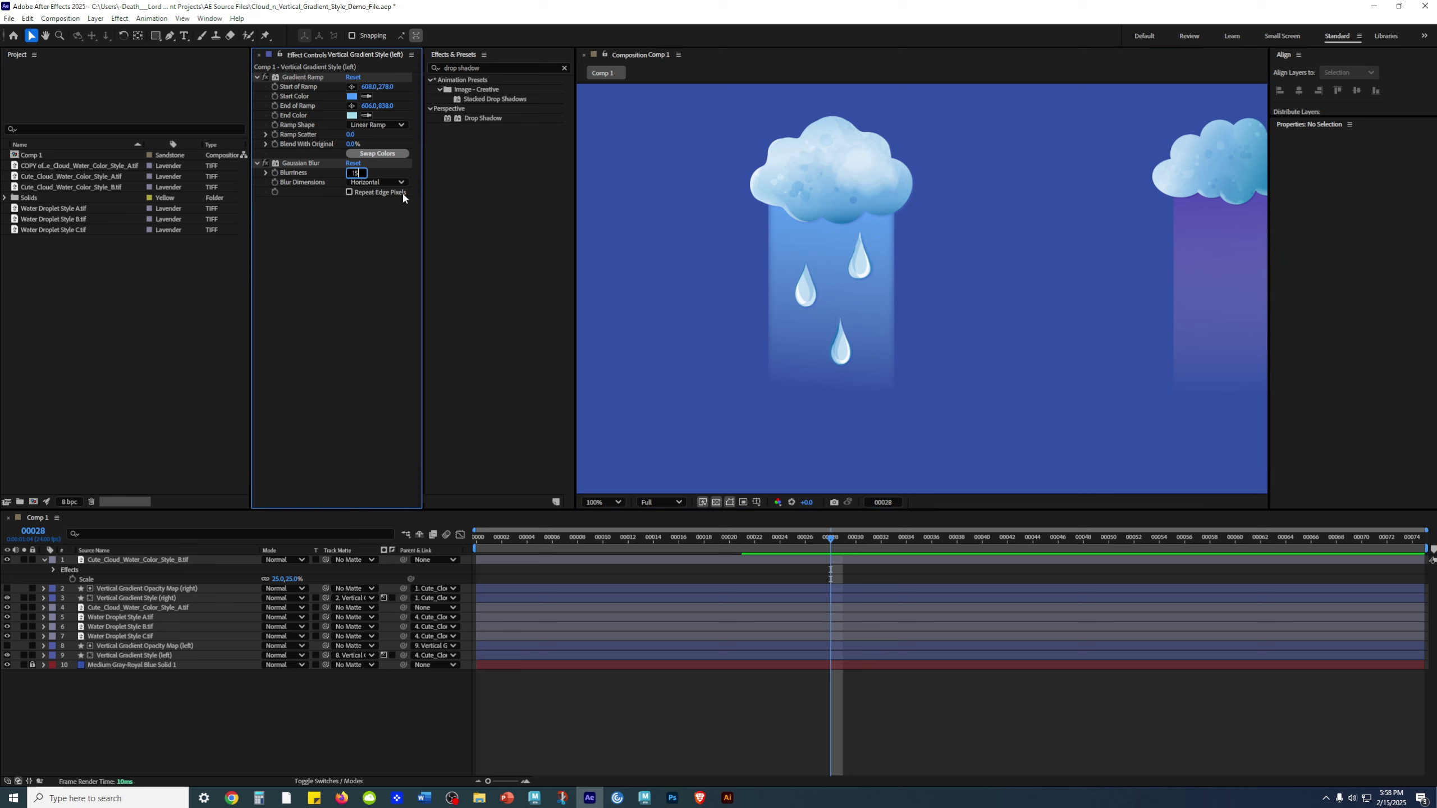
{"action": "type", "text": "15"}
{"action": "key", "text": "Return"}
{"action": "left_click", "coordinate": [503, 299]}
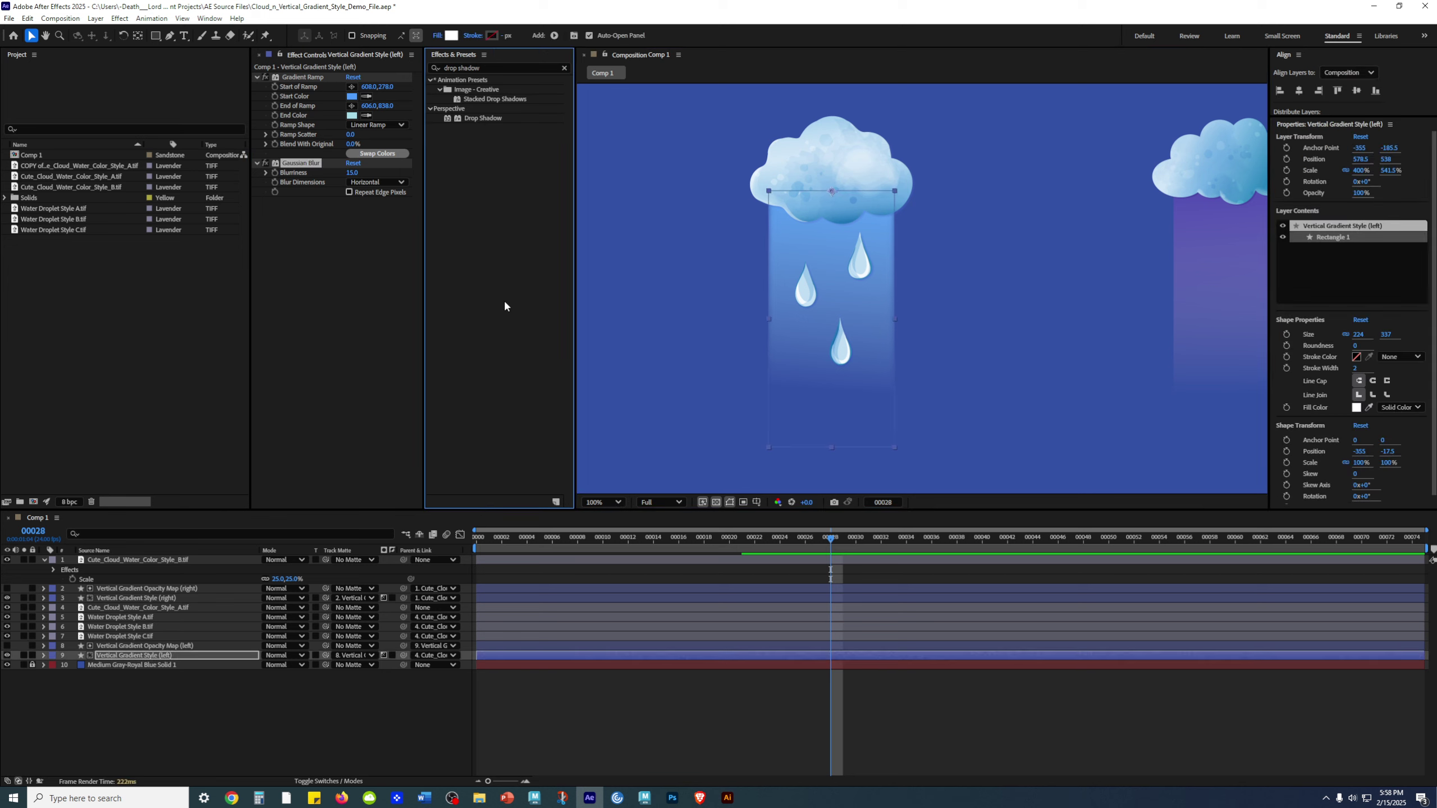
{"action": "left_click", "coordinate": [626, 315]}
{"action": "scroll", "coordinate": [1023, 437], "scroll_direction": "down", "scroll_amount": 2}
{"action": "scroll", "coordinate": [914, 350], "scroll_direction": "up", "scroll_amount": 2}
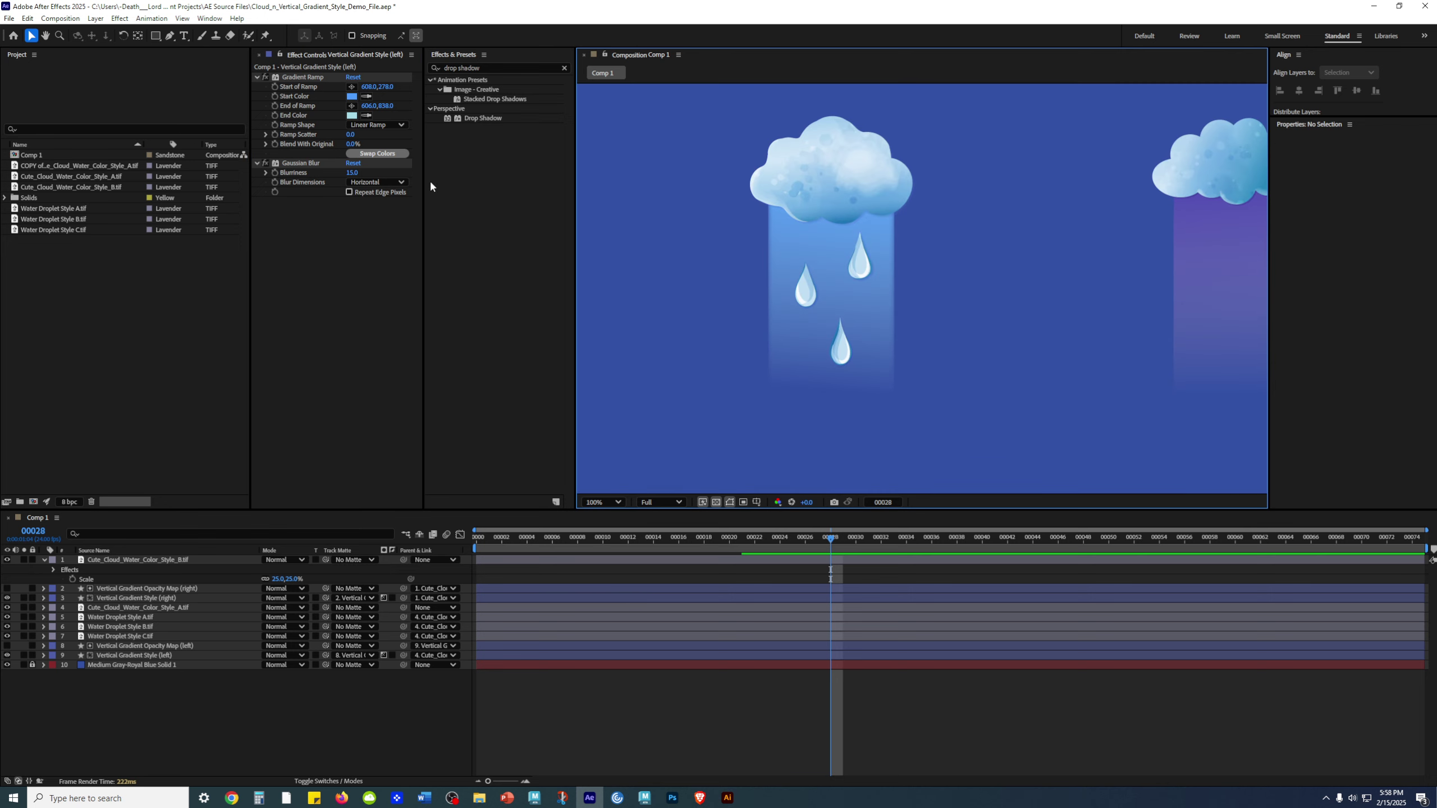
- Set the left gradient's Gaussian Blur blurriness to 10 and bring both clouds into view for comparison
{"action": "left_click", "coordinate": [351, 173]}
{"action": "type", "text": "10"}
{"action": "key", "text": "Return"}
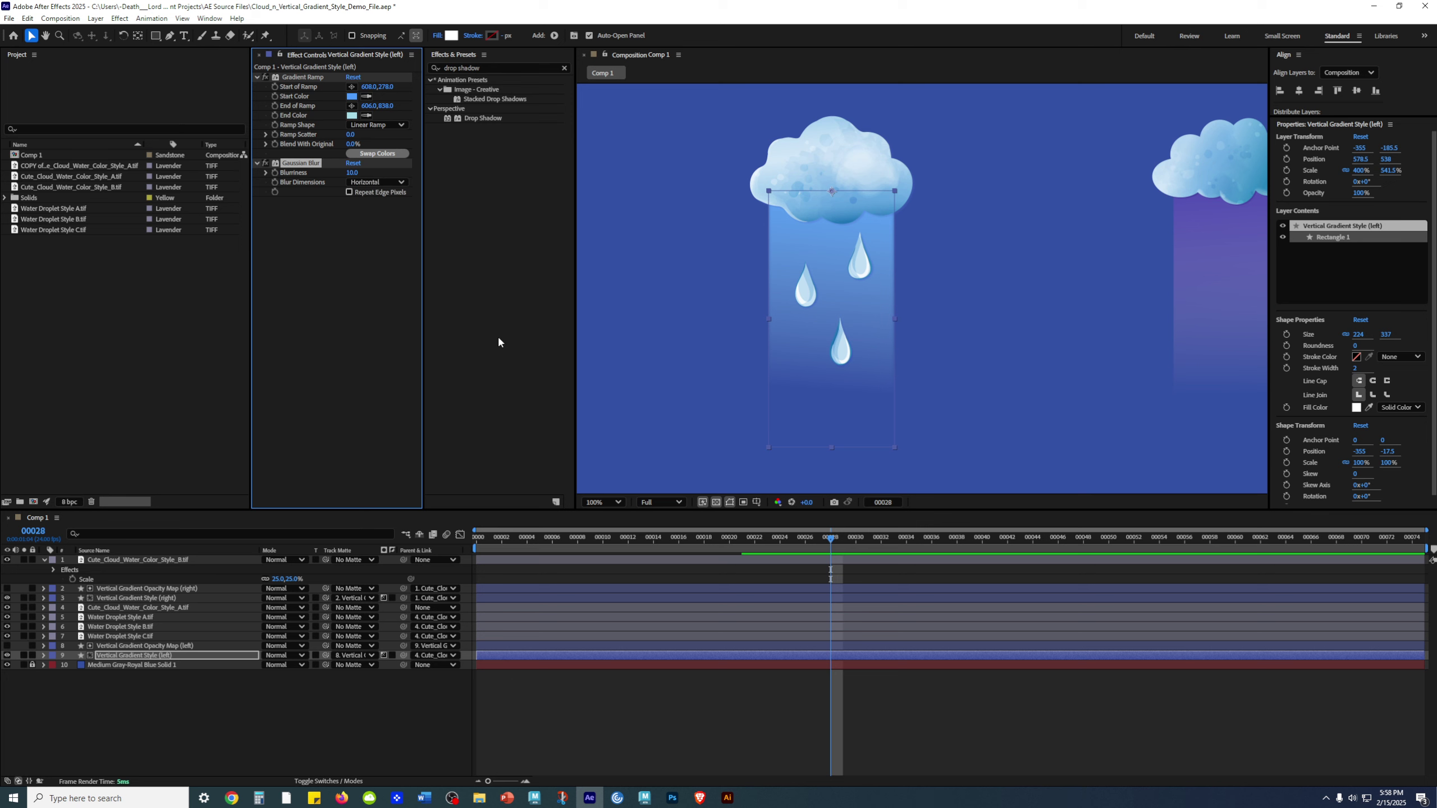
{"action": "left_click", "coordinate": [637, 352]}
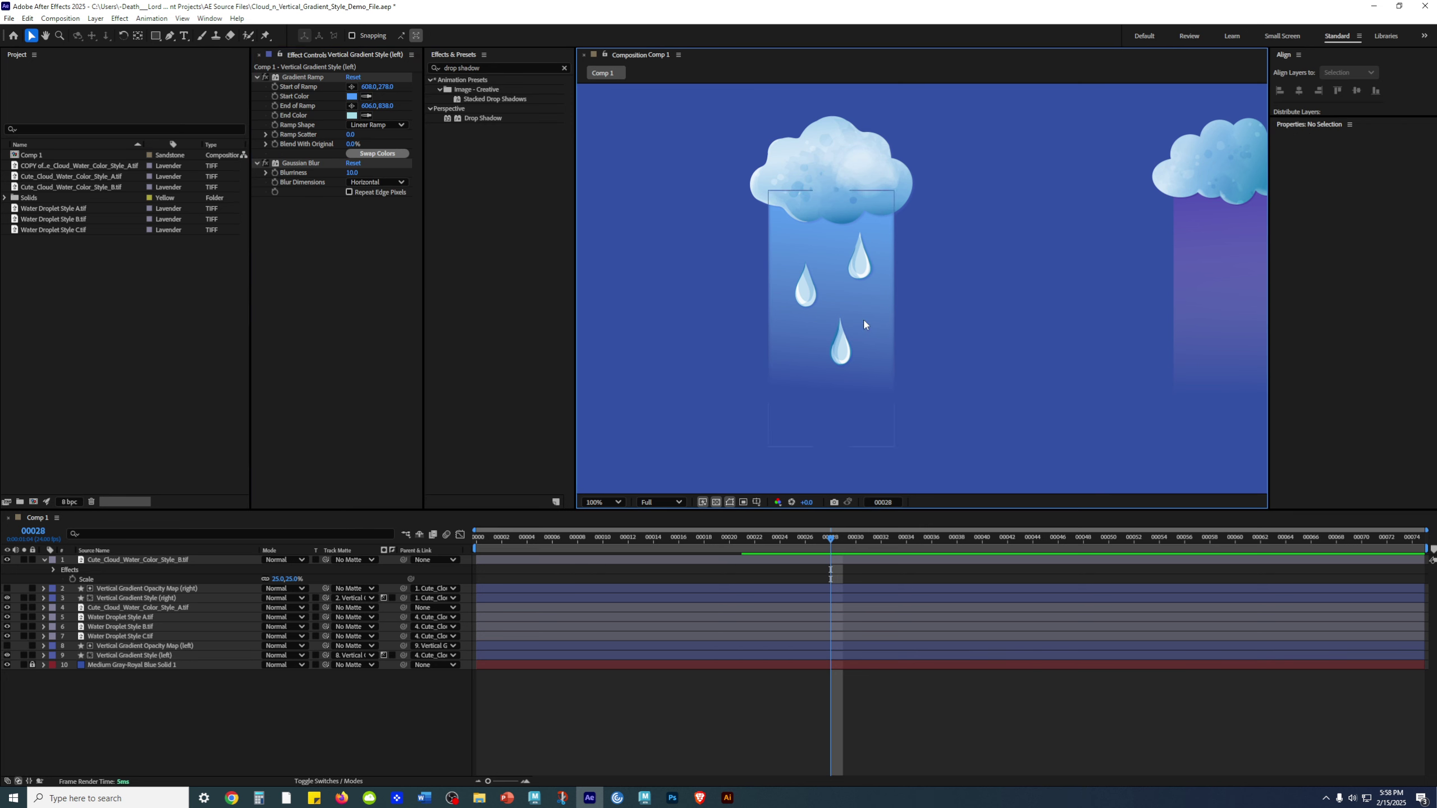
{"action": "key", "text": "h"}
{"action": "left_click_drag", "start_coordinate": [1062, 378], "coordinate": [959, 368]}
{"action": "key", "text": "v"}
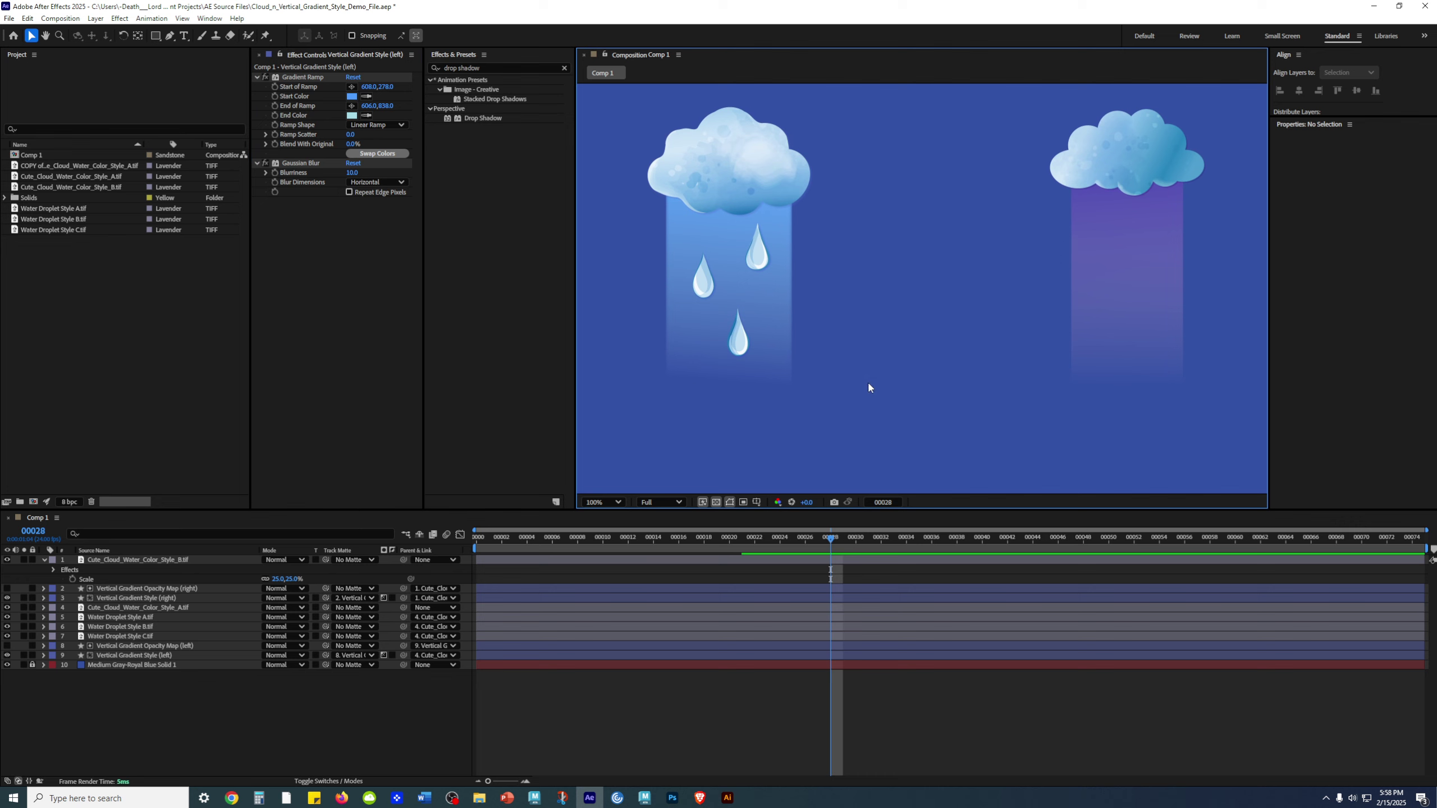
- Keep the left gradient's blur dimensions at Horizontal and enable Repeat Edge Pixels for its Gaussian Blur
{"action": "left_click", "coordinate": [360, 235]}
{"action": "left_click", "coordinate": [364, 182]}
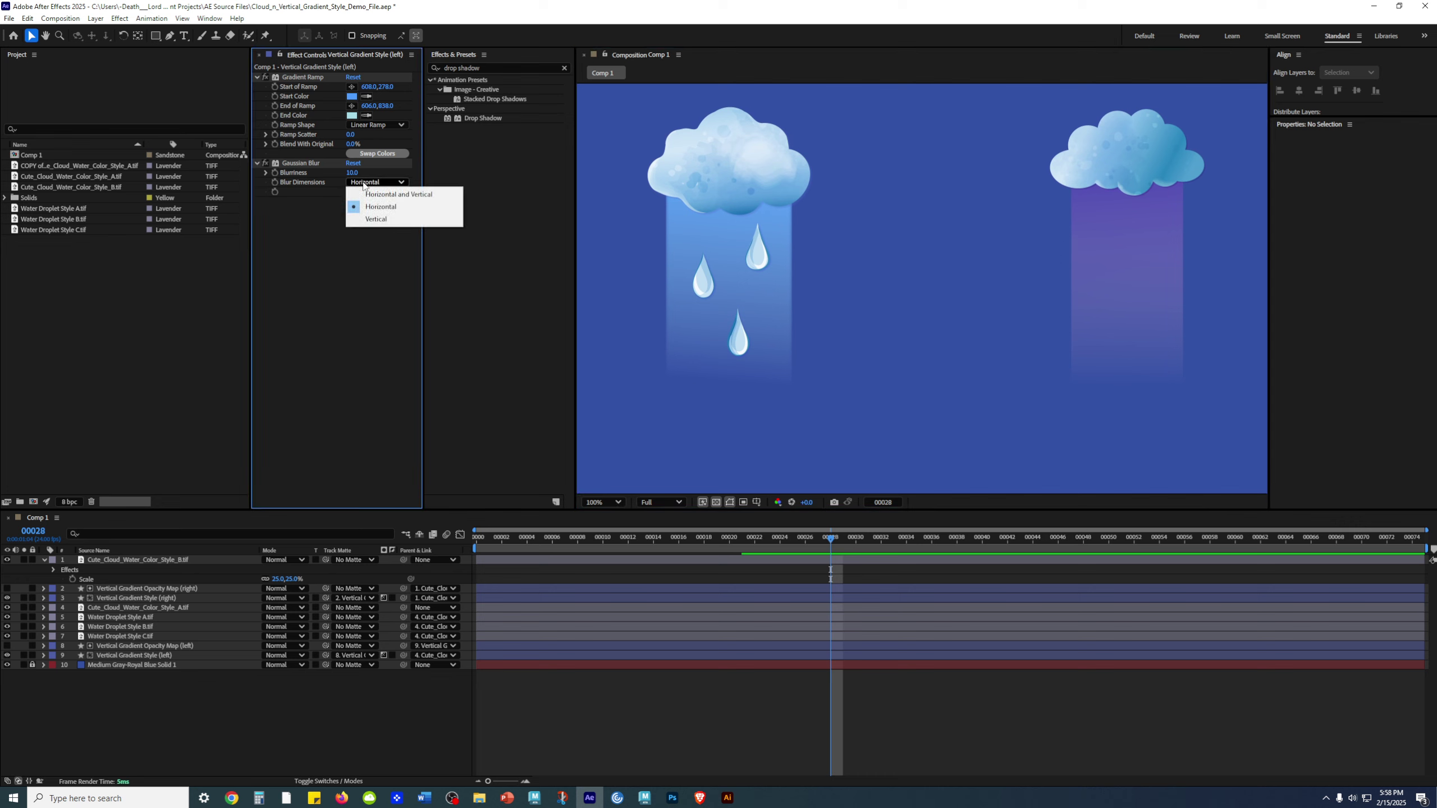
{"action": "left_click", "coordinate": [390, 209]}
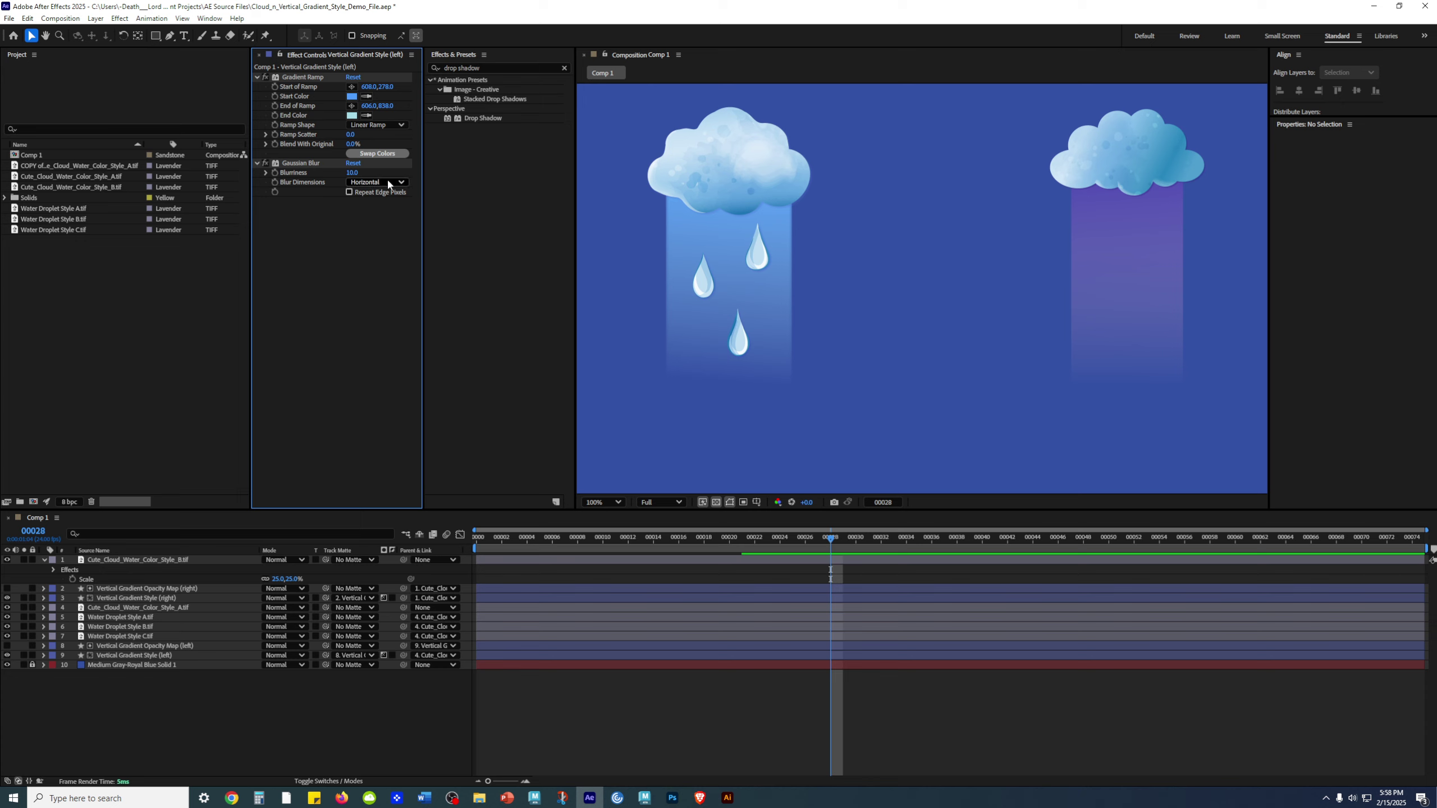
{"action": "left_click", "coordinate": [347, 195]}
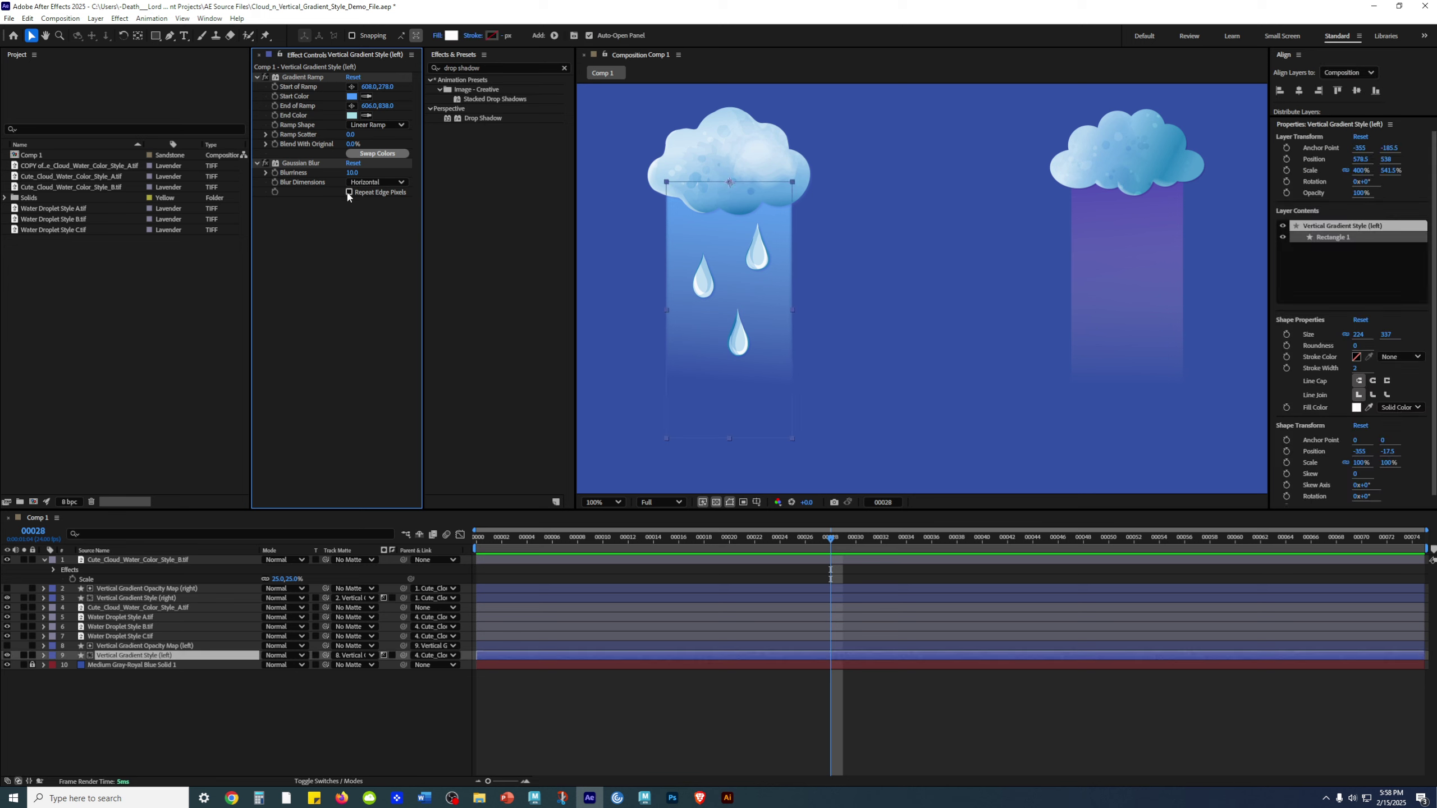
{"action": "left_click", "coordinate": [349, 193]}
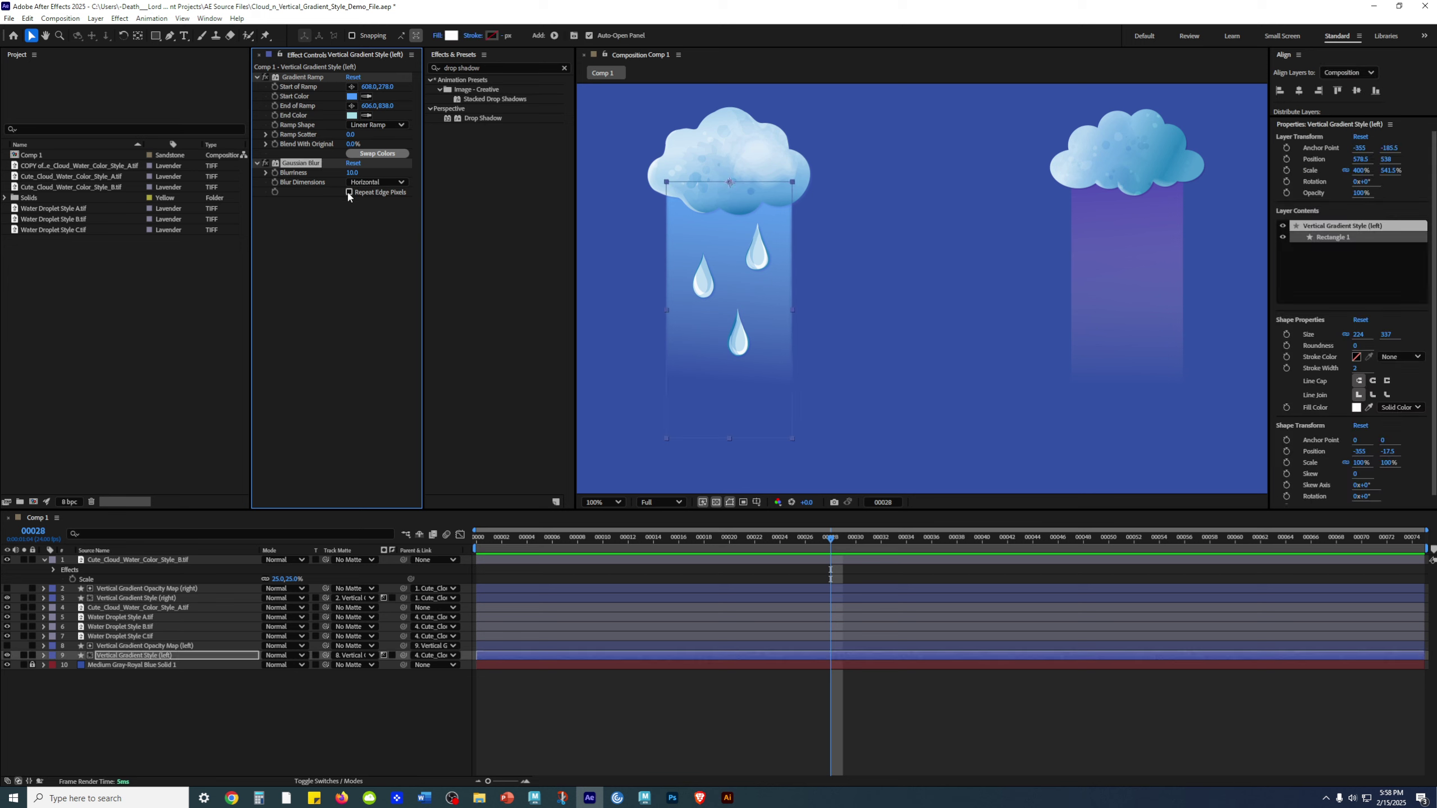
{"action": "left_click", "coordinate": [516, 324]}
{"action": "left_click", "coordinate": [633, 314]}
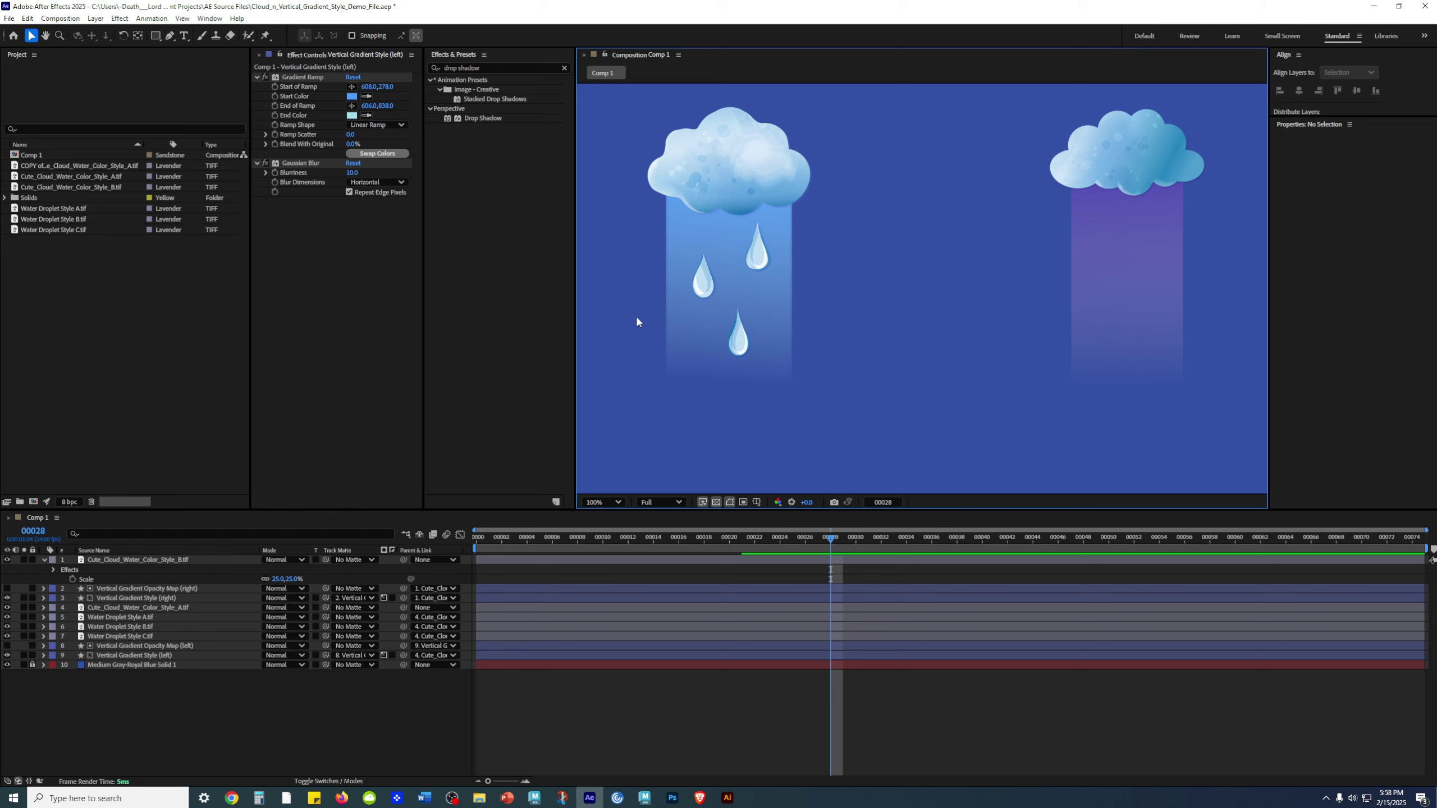
- Inspect the left gradient's side edges up close with the Gaussian Blur effect off and on
{"action": "key", "text": "space"}
{"action": "scroll", "coordinate": [702, 280], "scroll_direction": "up", "scroll_amount": 1}
{"action": "left_click_drag", "start_coordinate": [733, 271], "coordinate": [1113, 316]}
{"action": "left_click", "coordinate": [266, 164]}
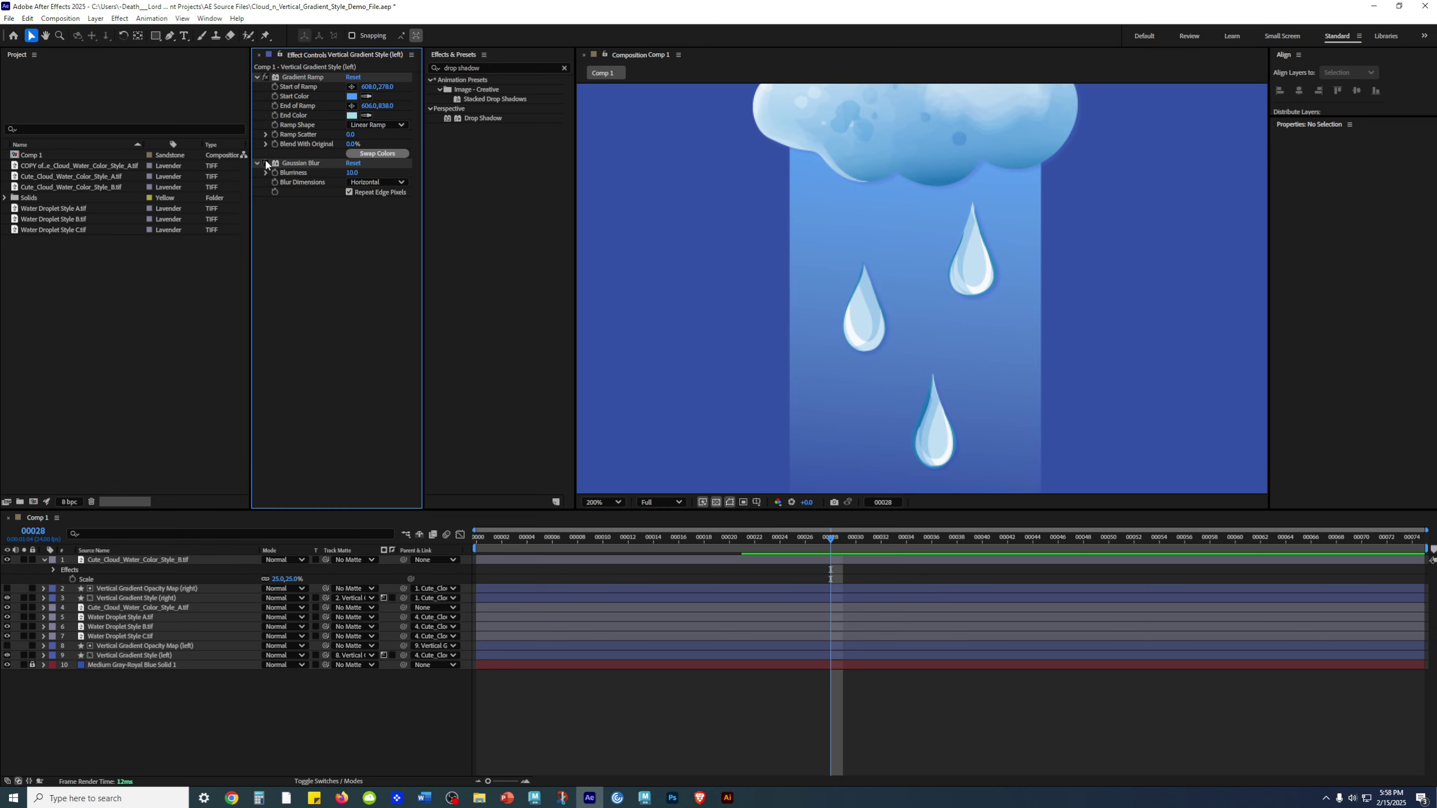
{"action": "left_click", "coordinate": [266, 164]}
{"action": "left_click", "coordinate": [266, 164]}
- Compare the left gradient's edges with Repeat Edge Pixels off and on, leaving the option enabled
{"action": "left_click", "coordinate": [360, 195]}
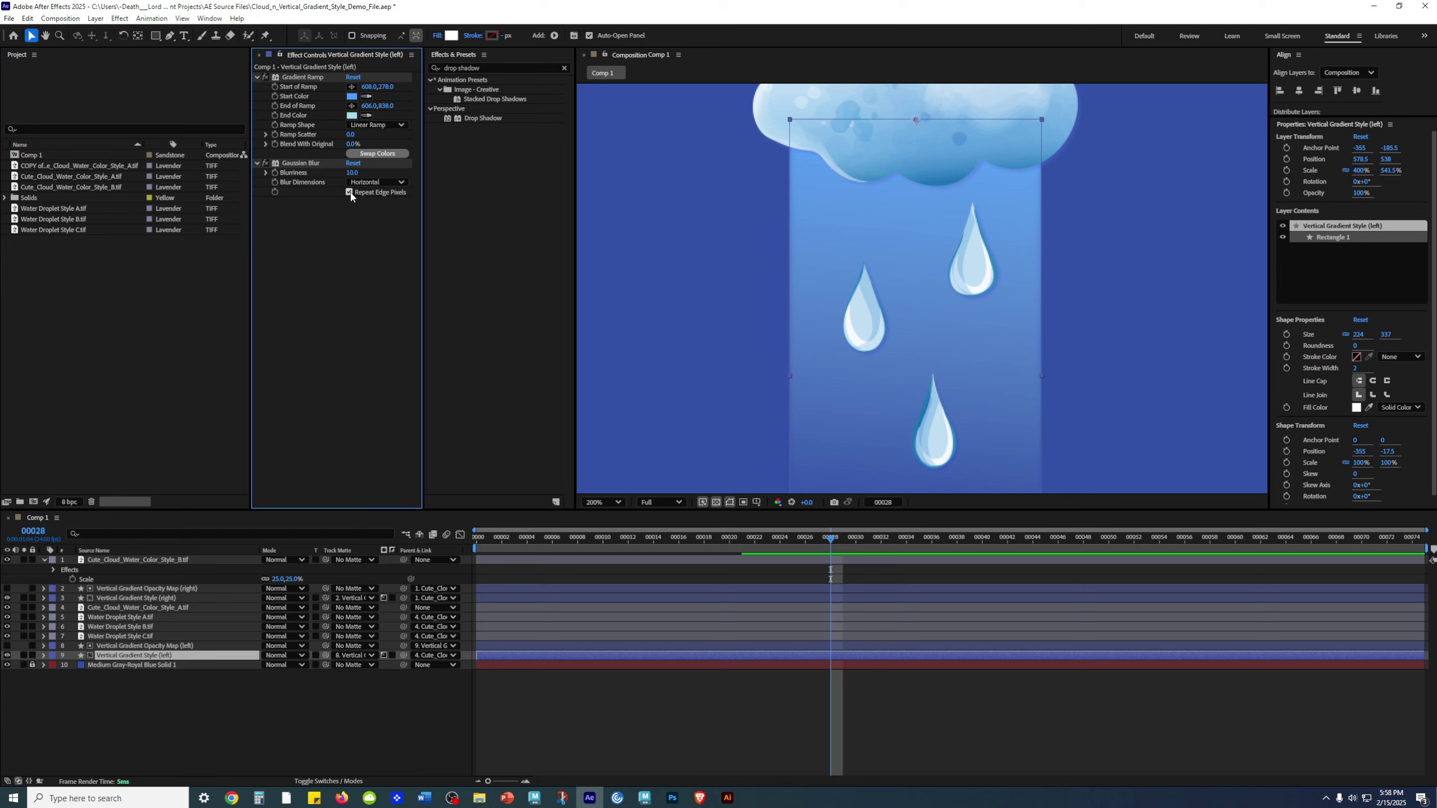
{"action": "left_click", "coordinate": [349, 193]}
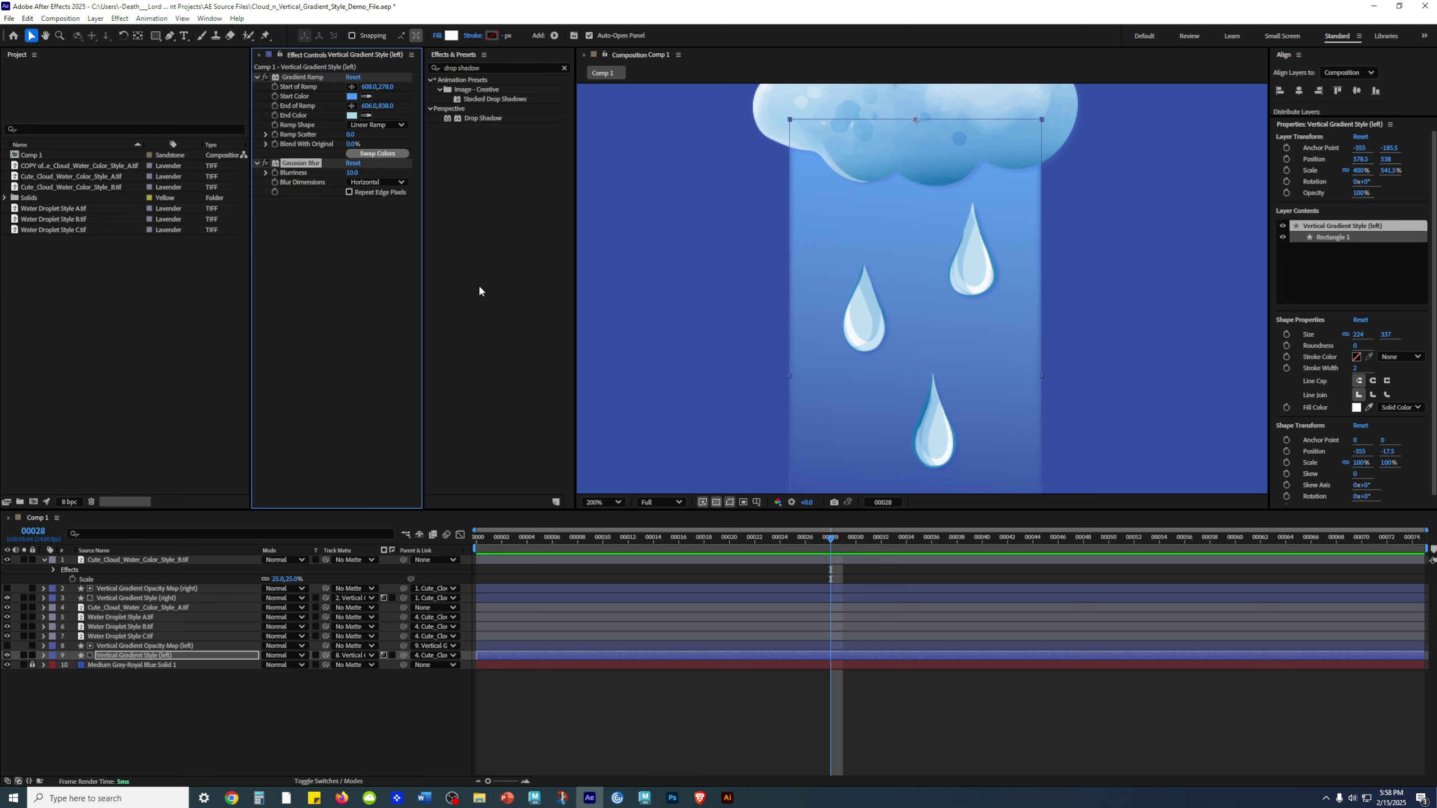
{"action": "left_click", "coordinate": [650, 295]}
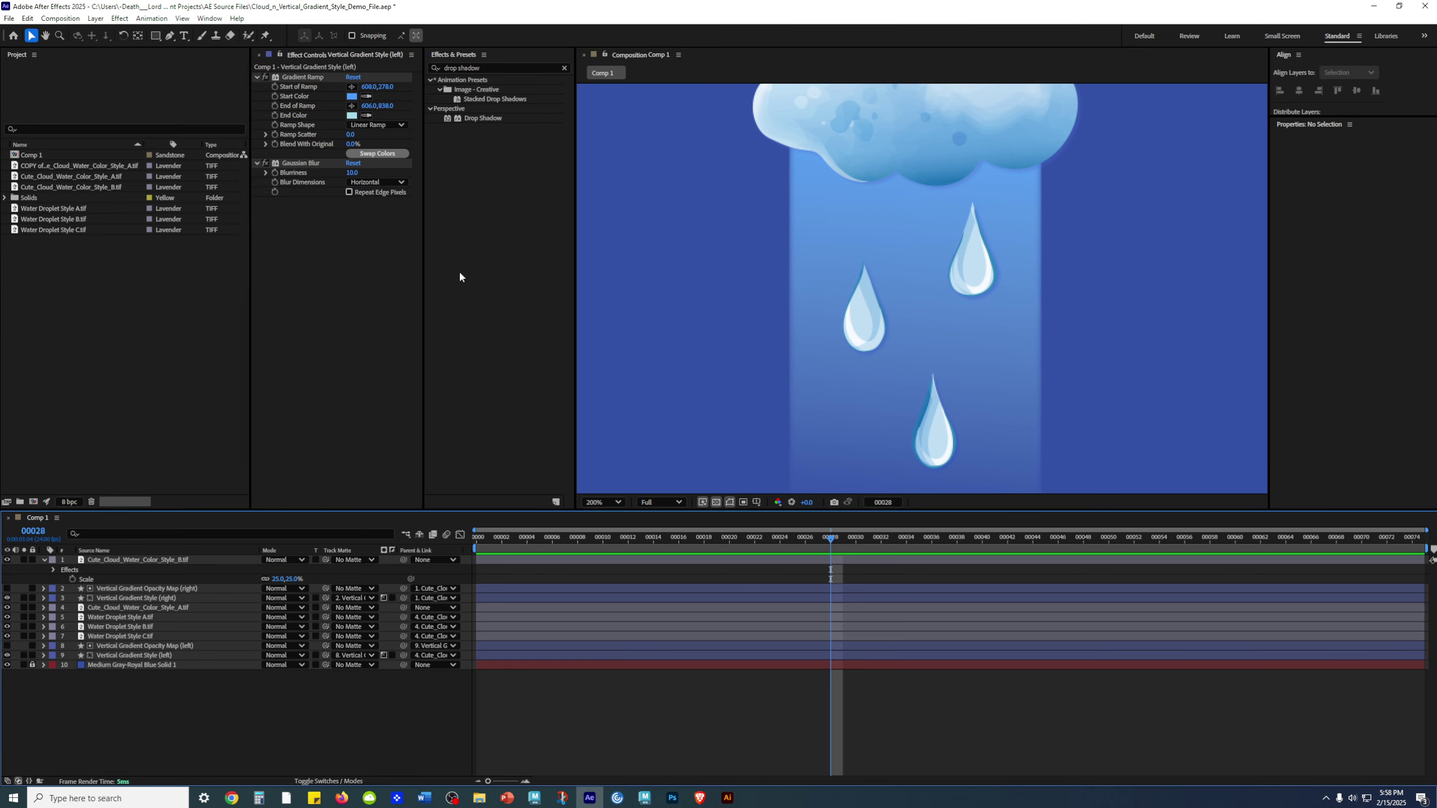
{"action": "left_click", "coordinate": [349, 197]}
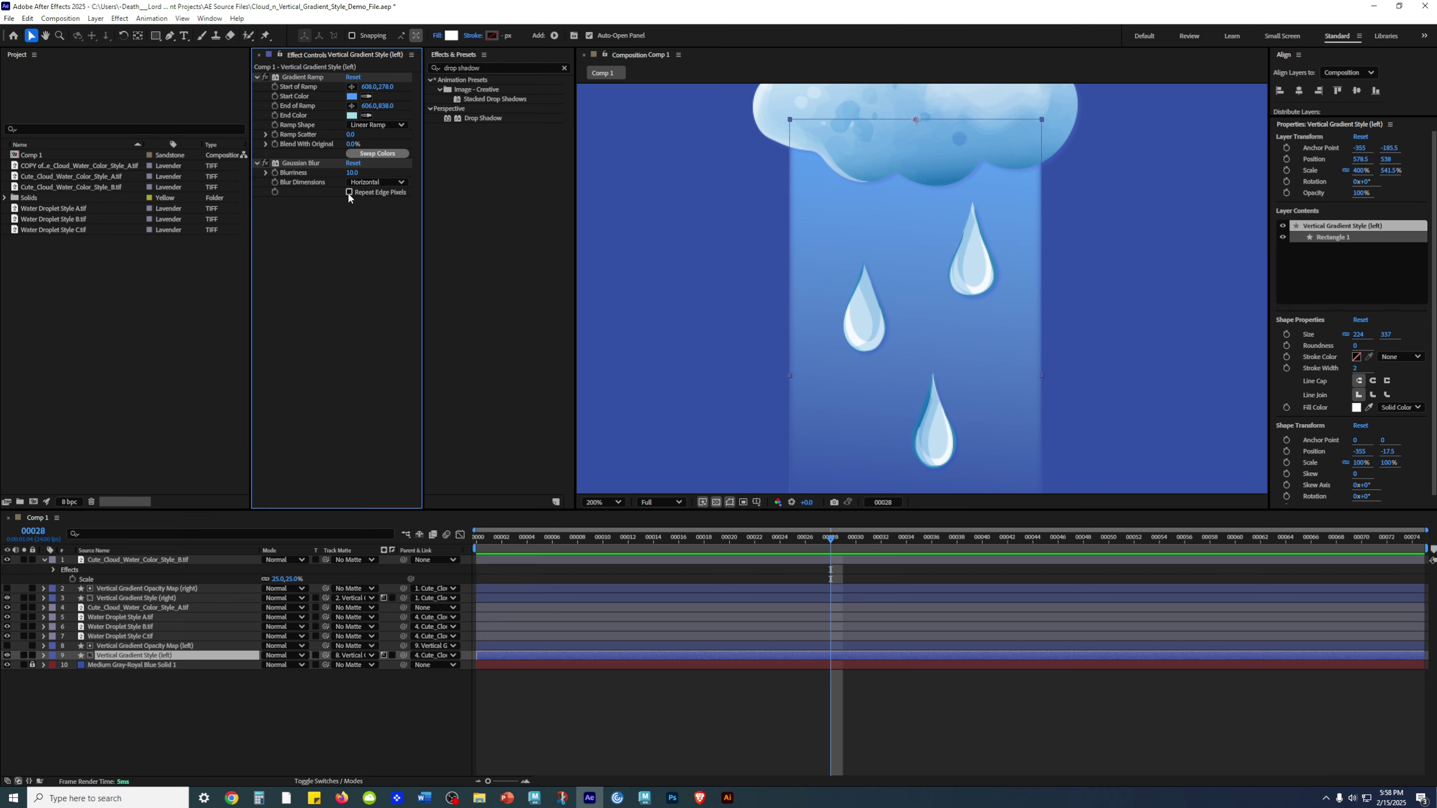
{"action": "left_click", "coordinate": [349, 193]}
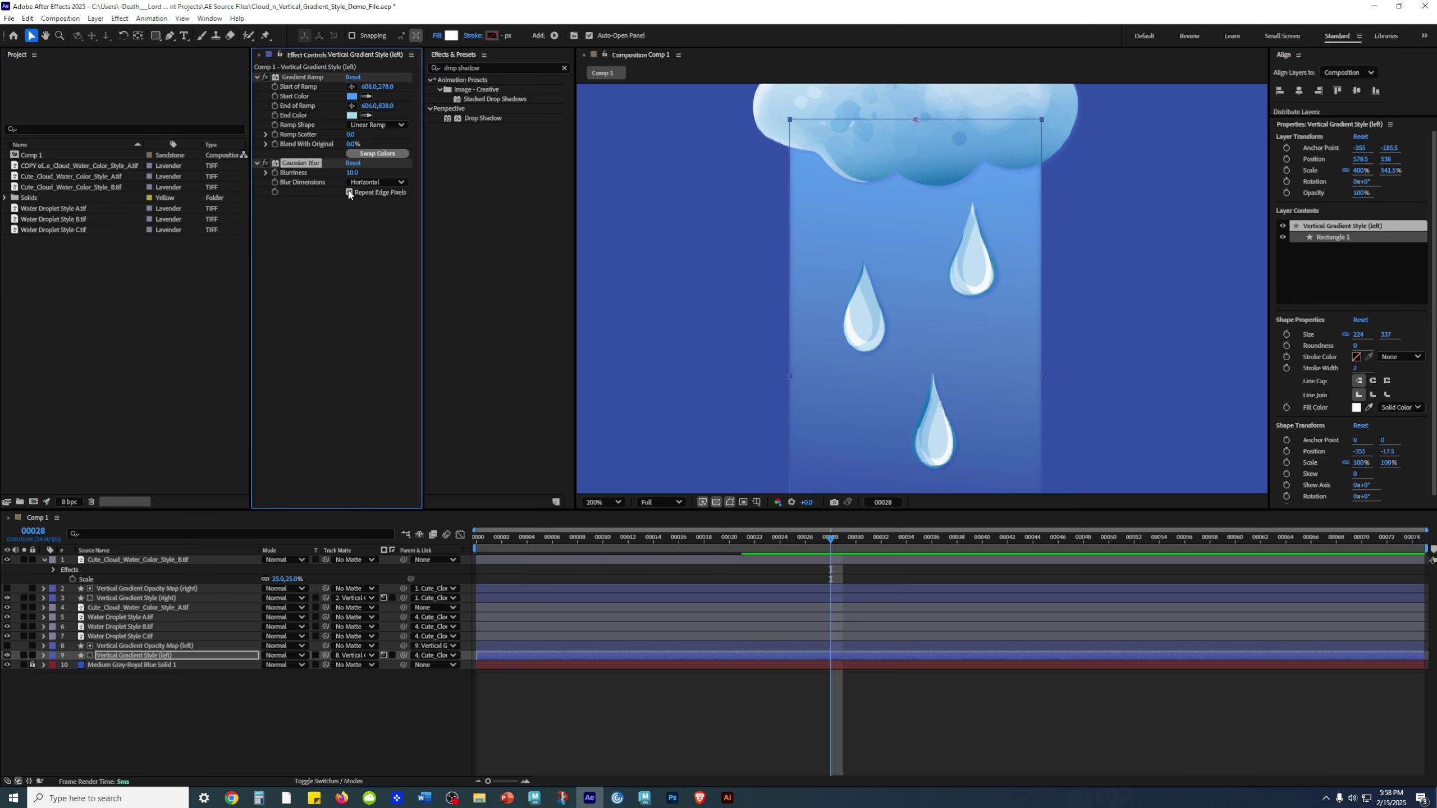
{"action": "left_click", "coordinate": [991, 673]}
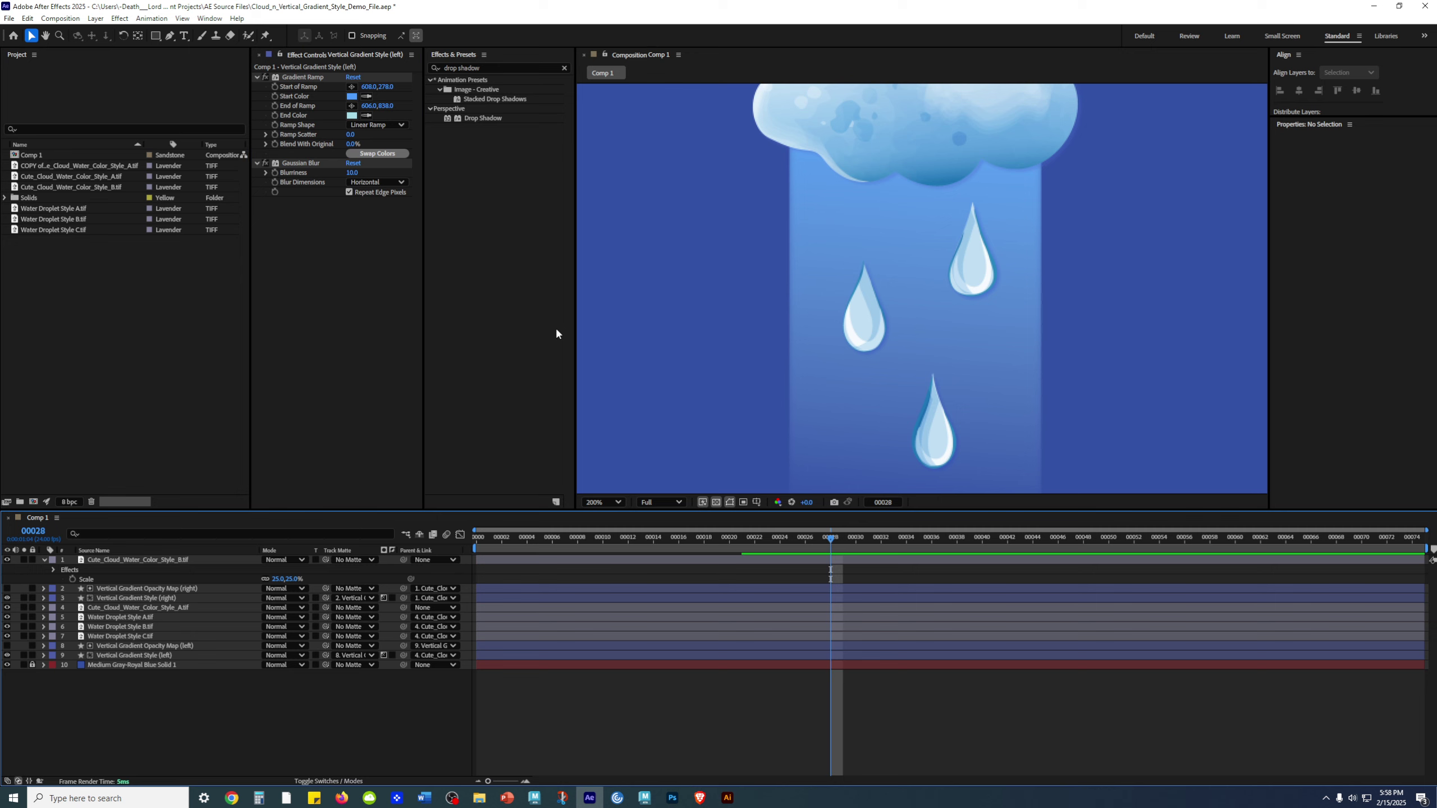
{"action": "scroll", "coordinate": [821, 342], "scroll_direction": "down", "scroll_amount": 4}
{"action": "scroll", "coordinate": [922, 283], "scroll_direction": "up", "scroll_amount": 2}
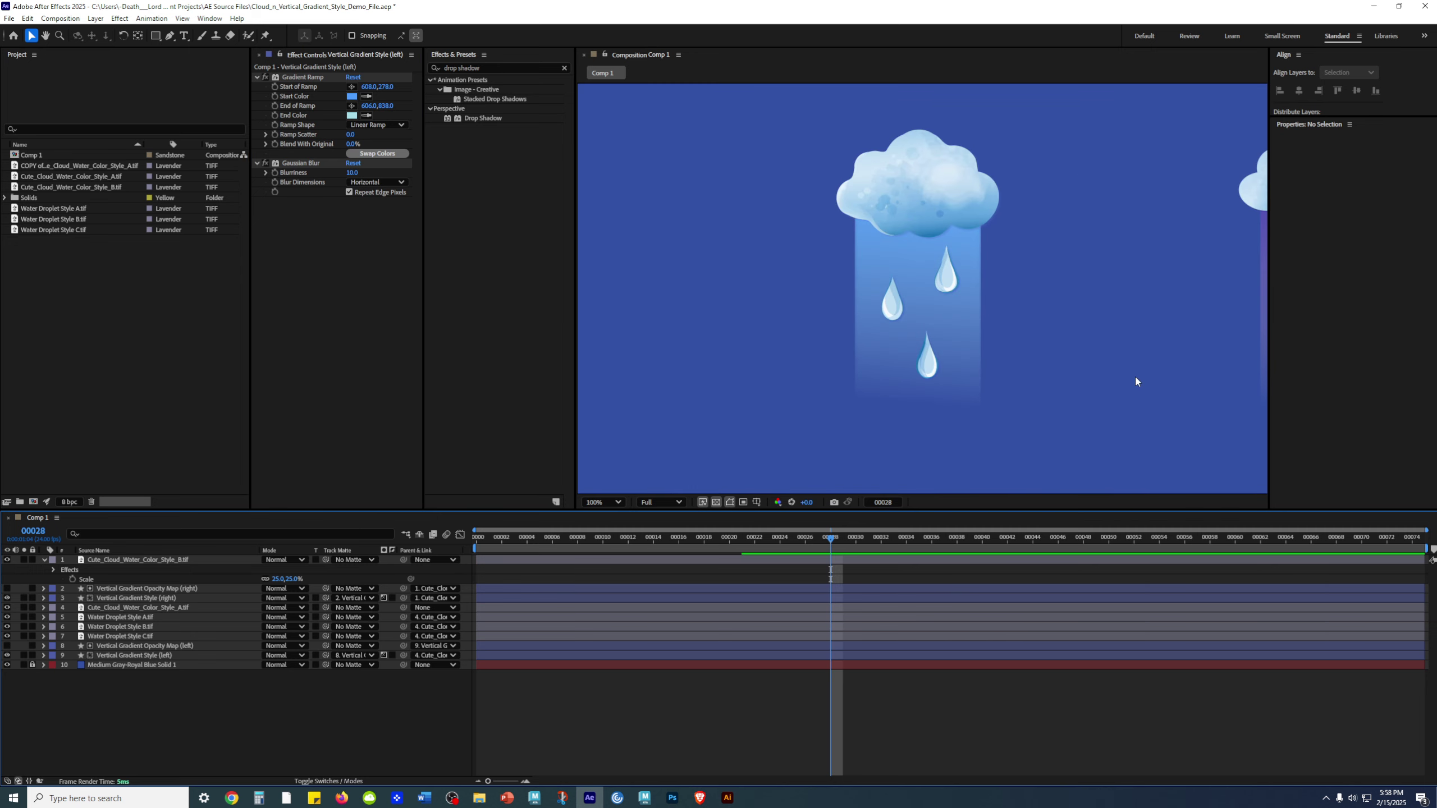
{"action": "middle_click", "coordinate": [1011, 273]}
{"action": "left_click_drag", "start_coordinate": [1011, 273], "coordinate": [991, 308]}
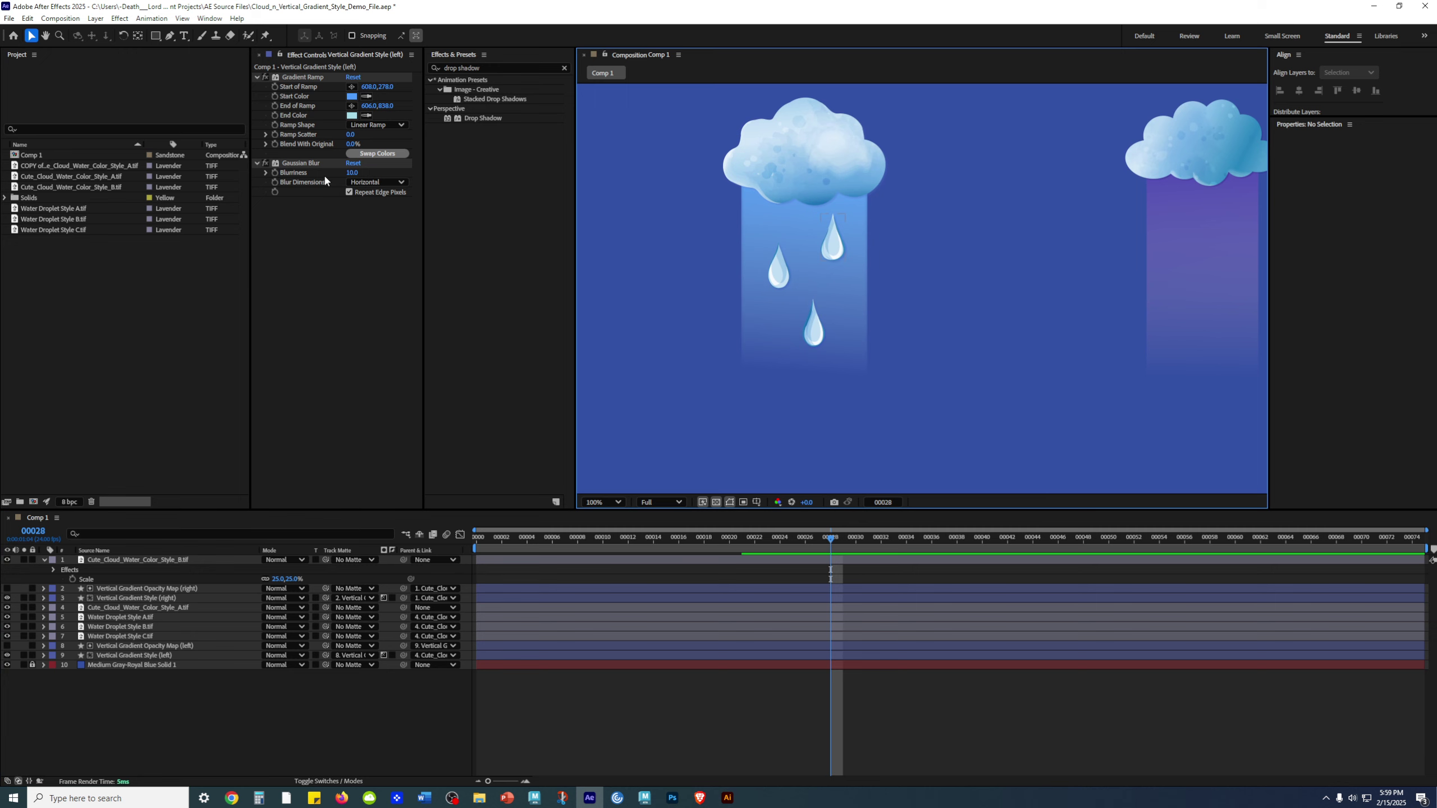
- Compare the left gradient's edges with its Gaussian Blur effect off and on, both up close and from farther out
{"action": "left_click", "coordinate": [265, 163]}
{"action": "scroll", "coordinate": [757, 202], "scroll_direction": "up", "scroll_amount": 1}
{"action": "left_click_drag", "start_coordinate": [756, 202], "coordinate": [1013, 237]}
{"action": "left_click", "coordinate": [264, 162]}
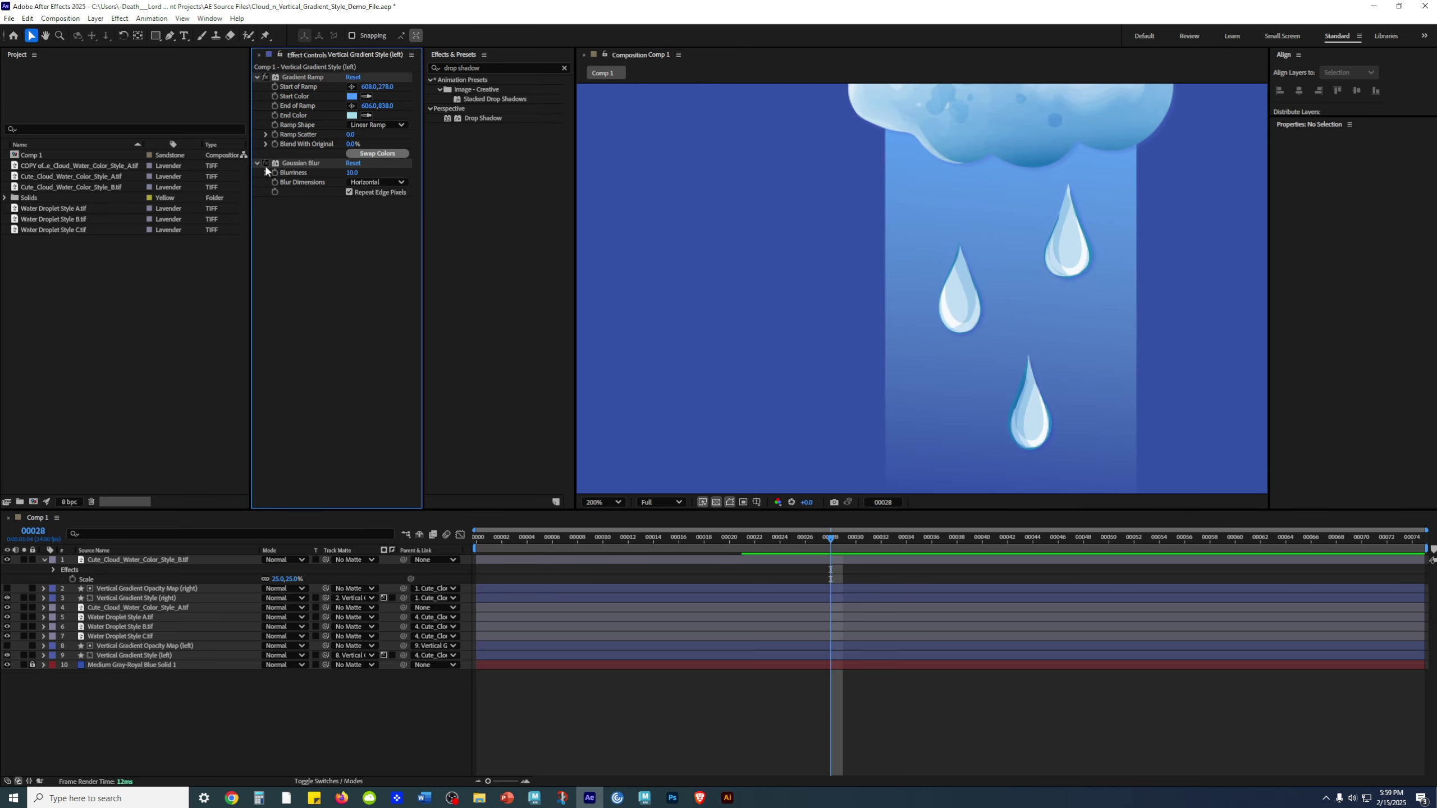
{"action": "scroll", "coordinate": [780, 261], "scroll_direction": "down", "scroll_amount": 1}
{"action": "left_click_drag", "start_coordinate": [843, 279], "coordinate": [659, 246]}
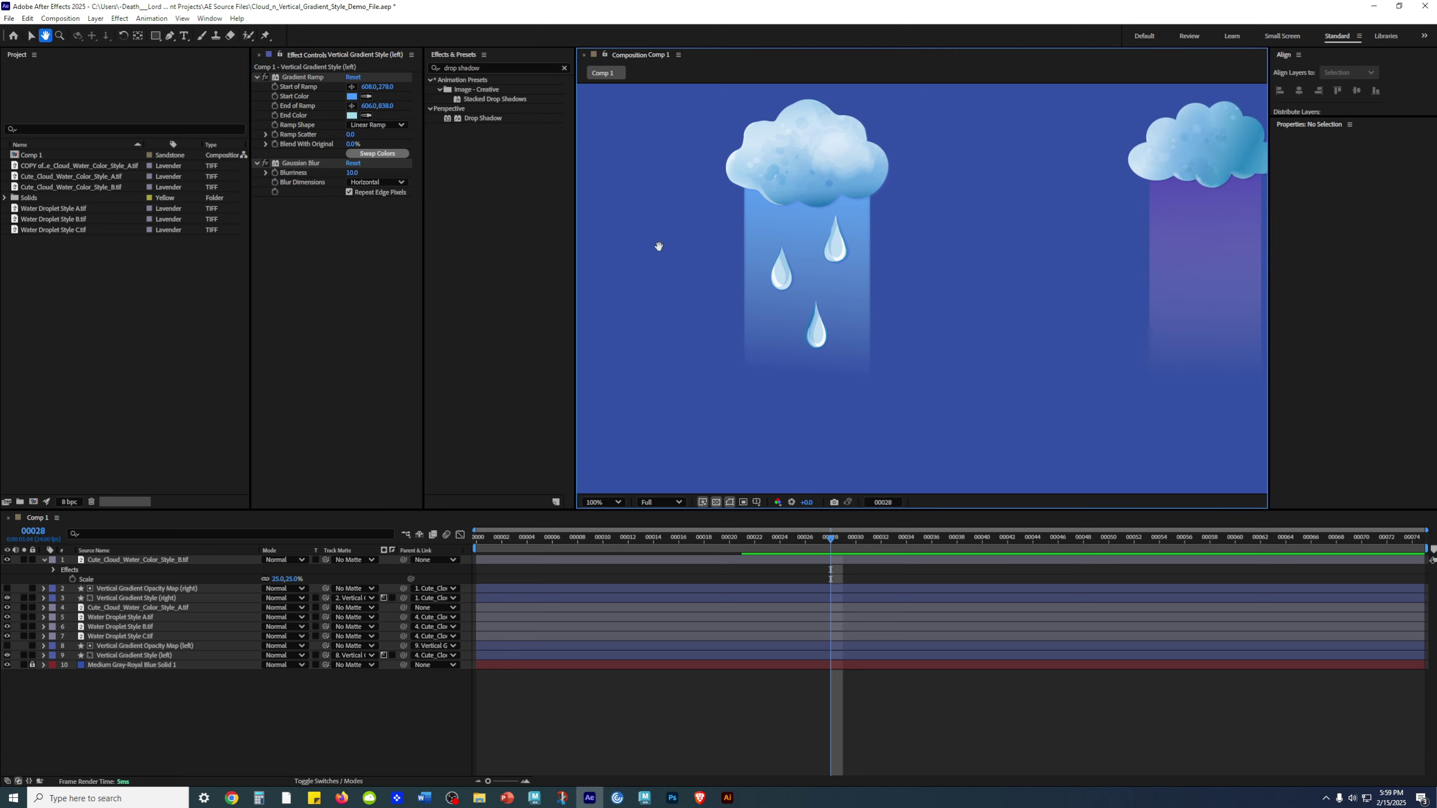
{"action": "left_click", "coordinate": [268, 164]}
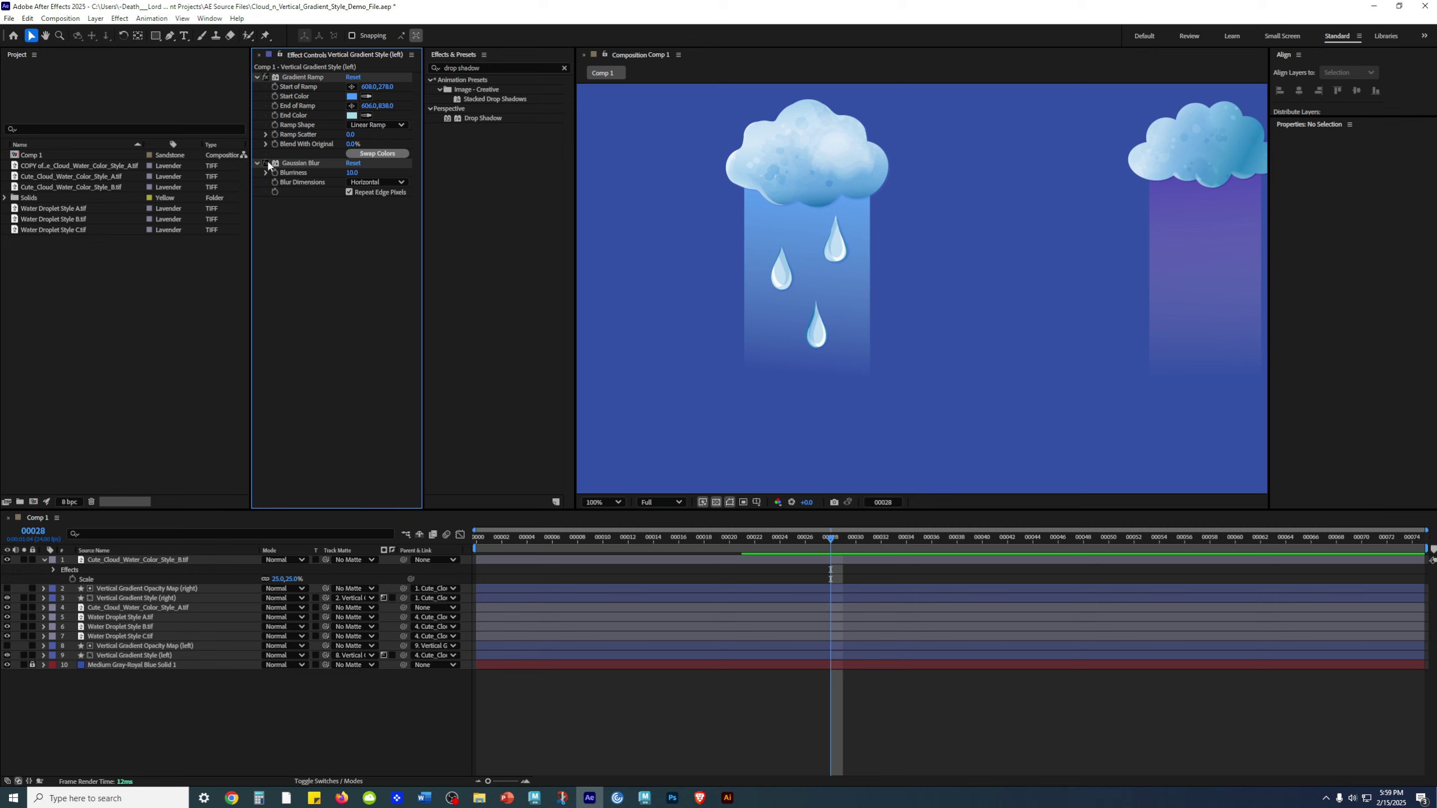
{"action": "left_click", "coordinate": [497, 321]}
{"action": "left_click", "coordinate": [346, 226]}
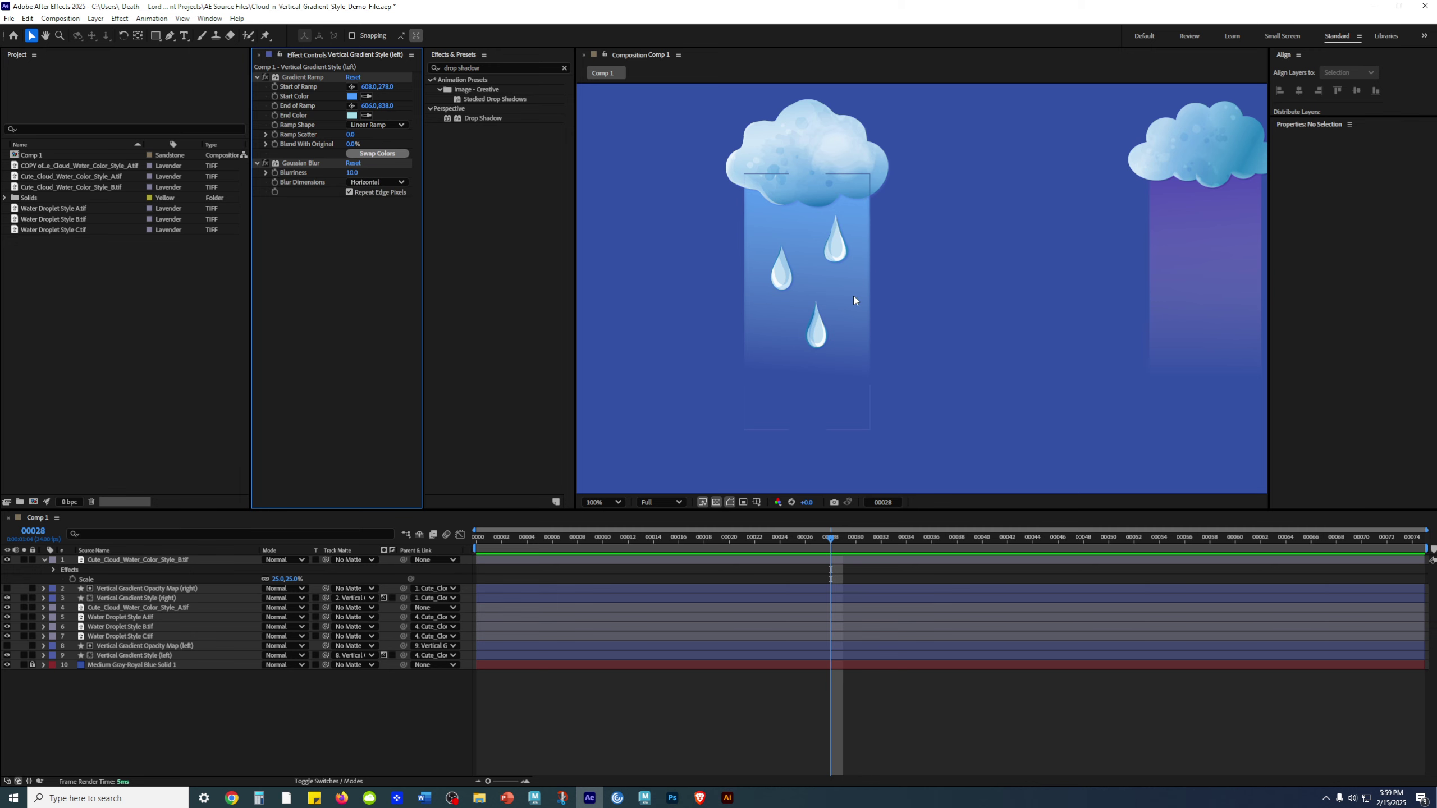
- Copy the Gaussian Blur effect from the left vertical gradient to the right vertical gradient
{"action": "key", "text": "h"}
{"action": "left_click_drag", "start_coordinate": [1126, 282], "coordinate": [1051, 289]}
{"action": "key", "text": "v"}
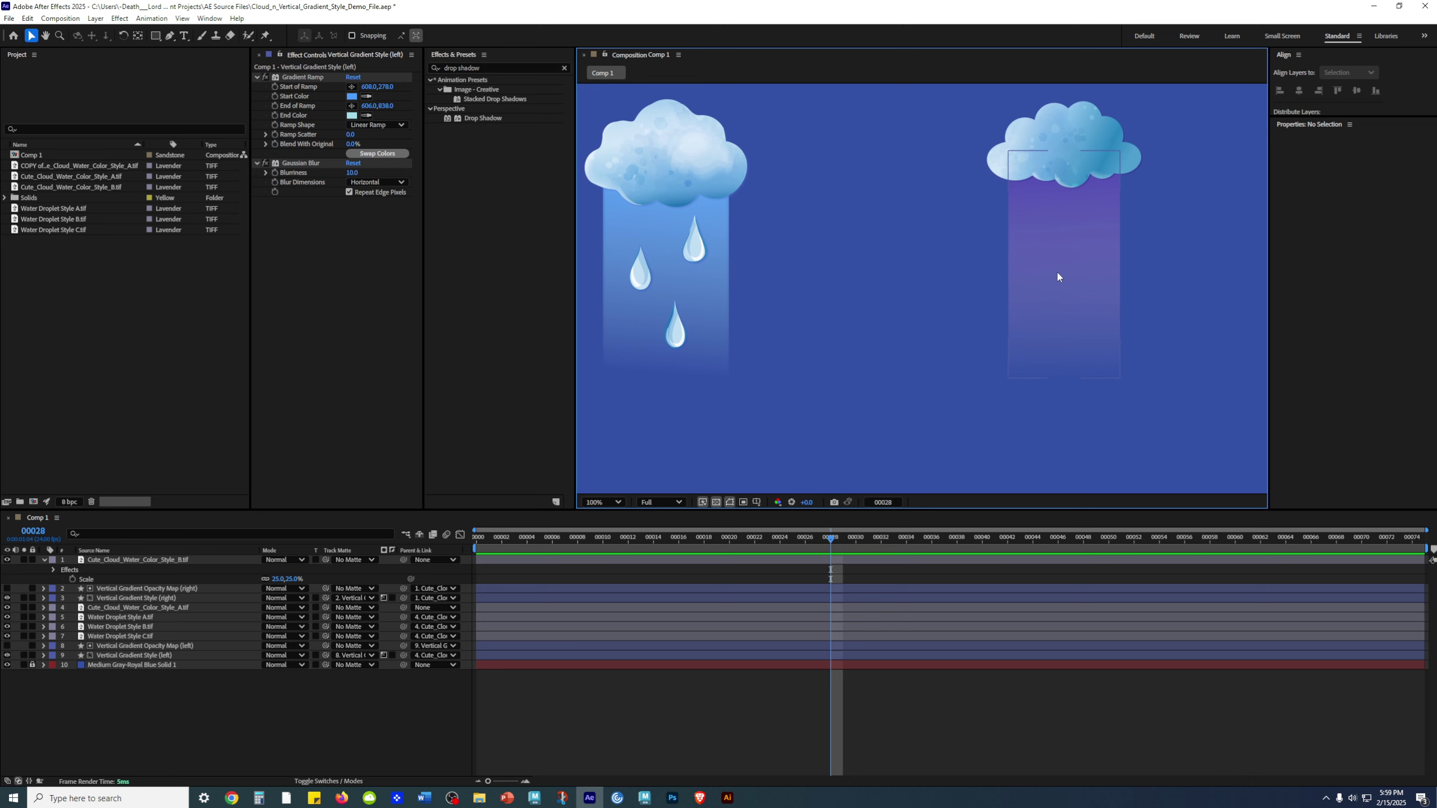
{"action": "left_click", "coordinate": [304, 164]}
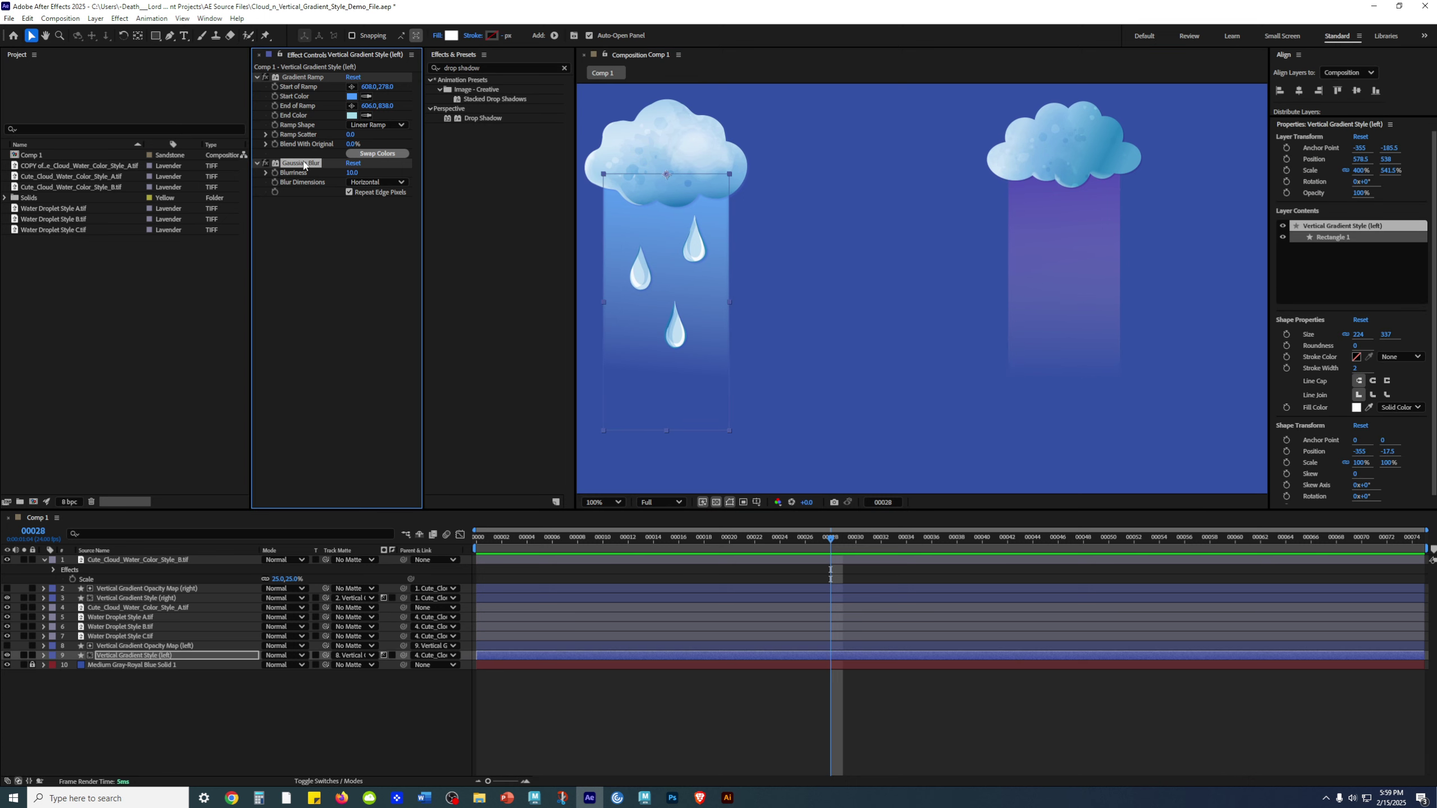
{"action": "left_click", "coordinate": [1045, 233]}
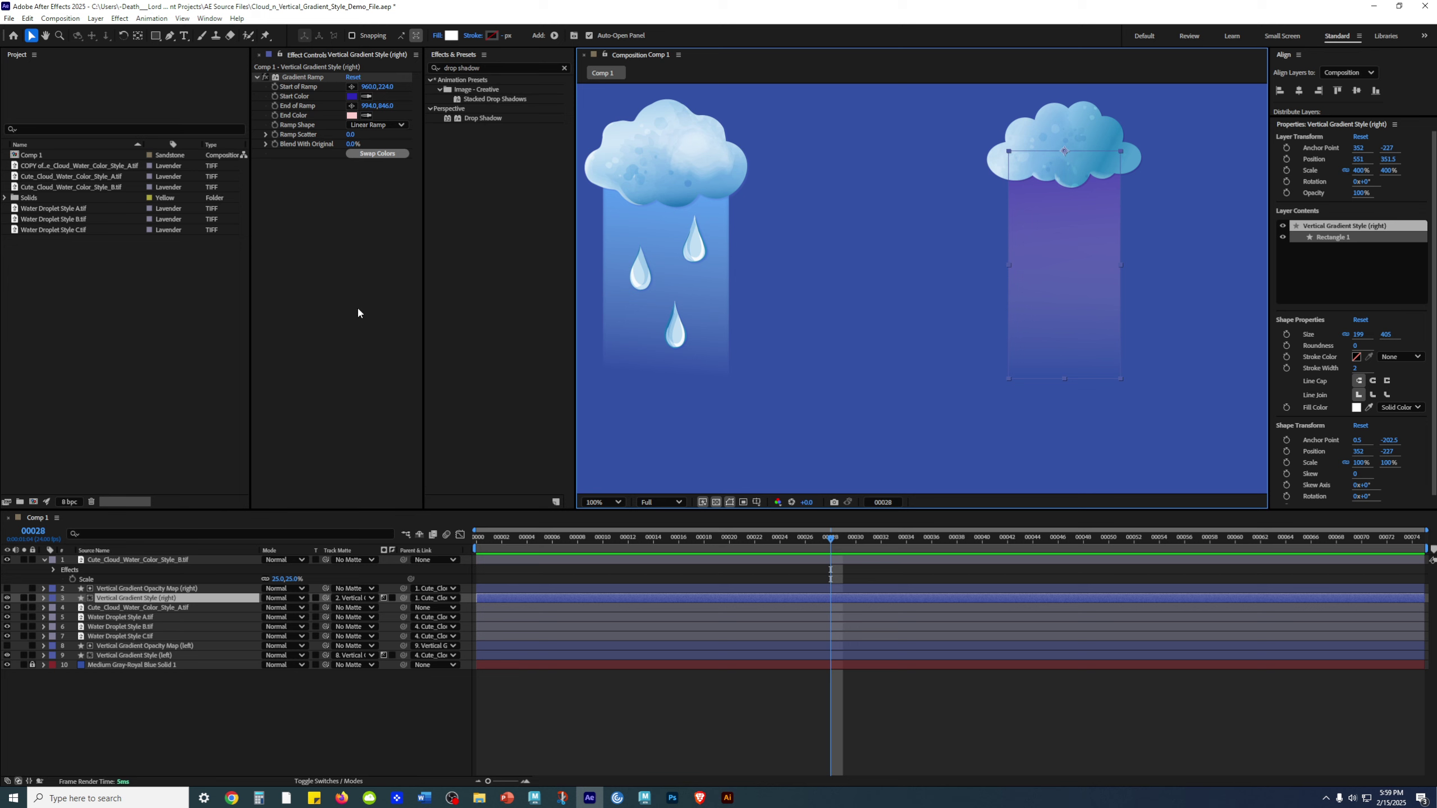
{"action": "key", "text": "ctrl+alt+shift+e"}
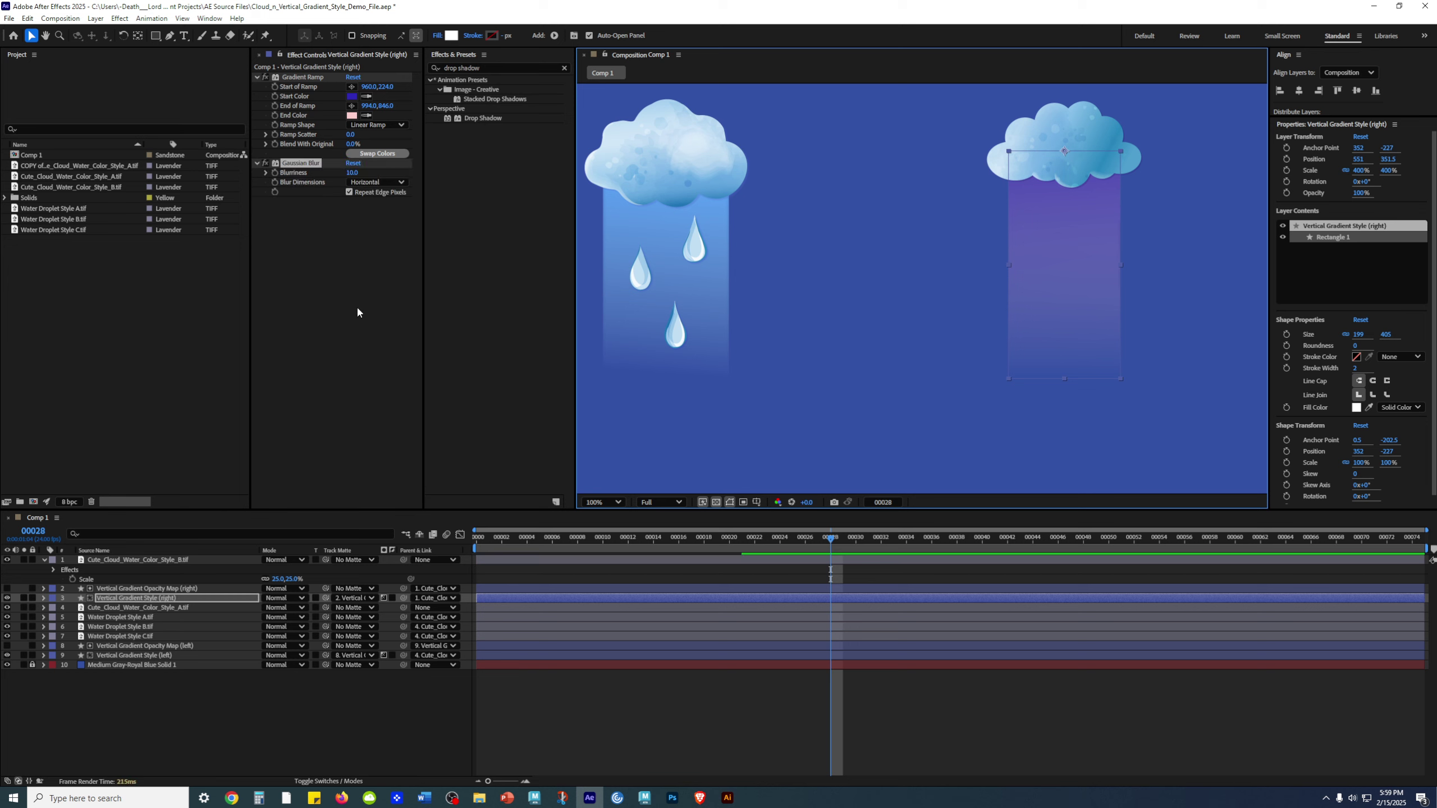
{"action": "left_click", "coordinate": [822, 296]}
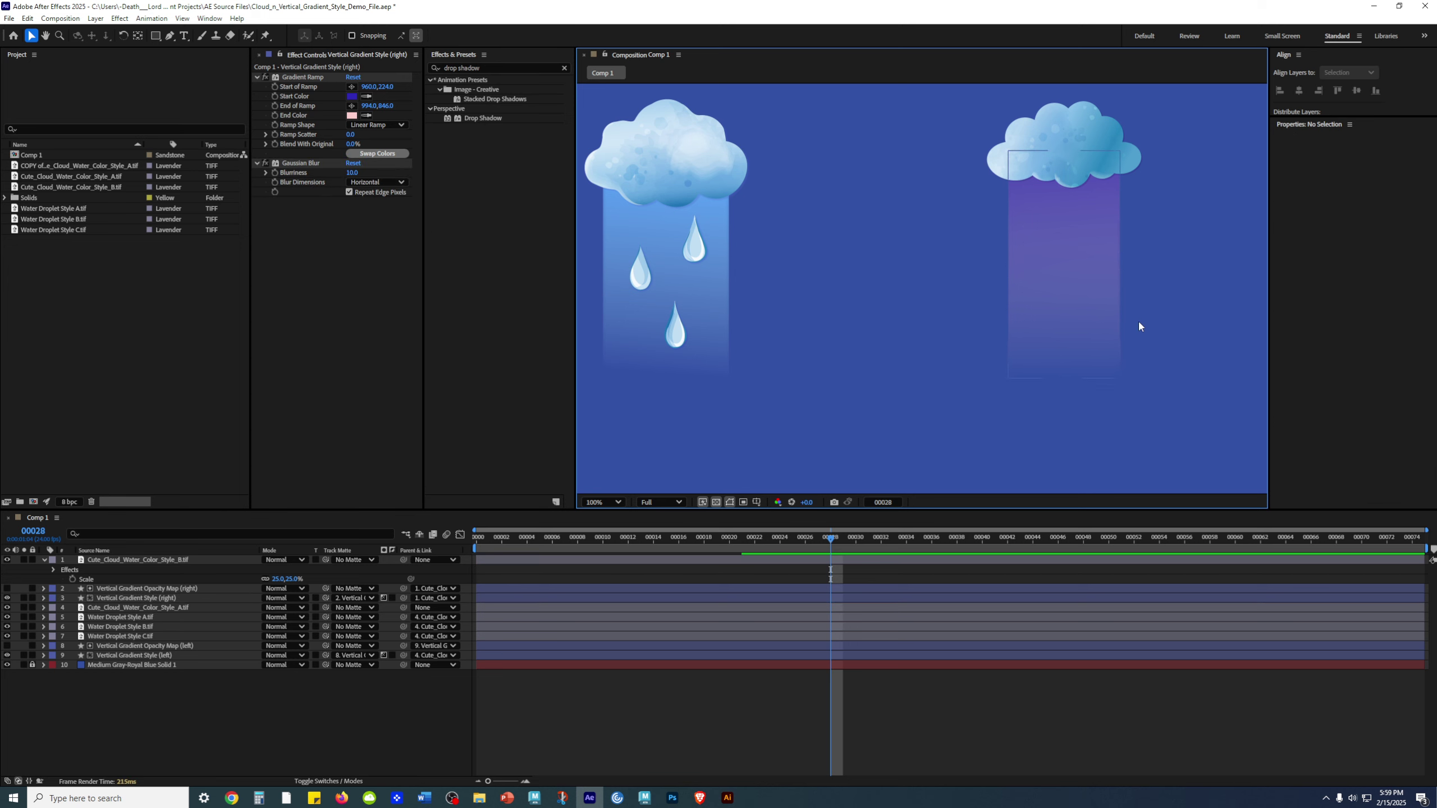
- Copy the right cloud's Drop Shadow onto the left cloud, replacing the left cloud's shadow settings
{"action": "left_click_drag", "start_coordinate": [858, 347], "coordinate": [894, 352]}
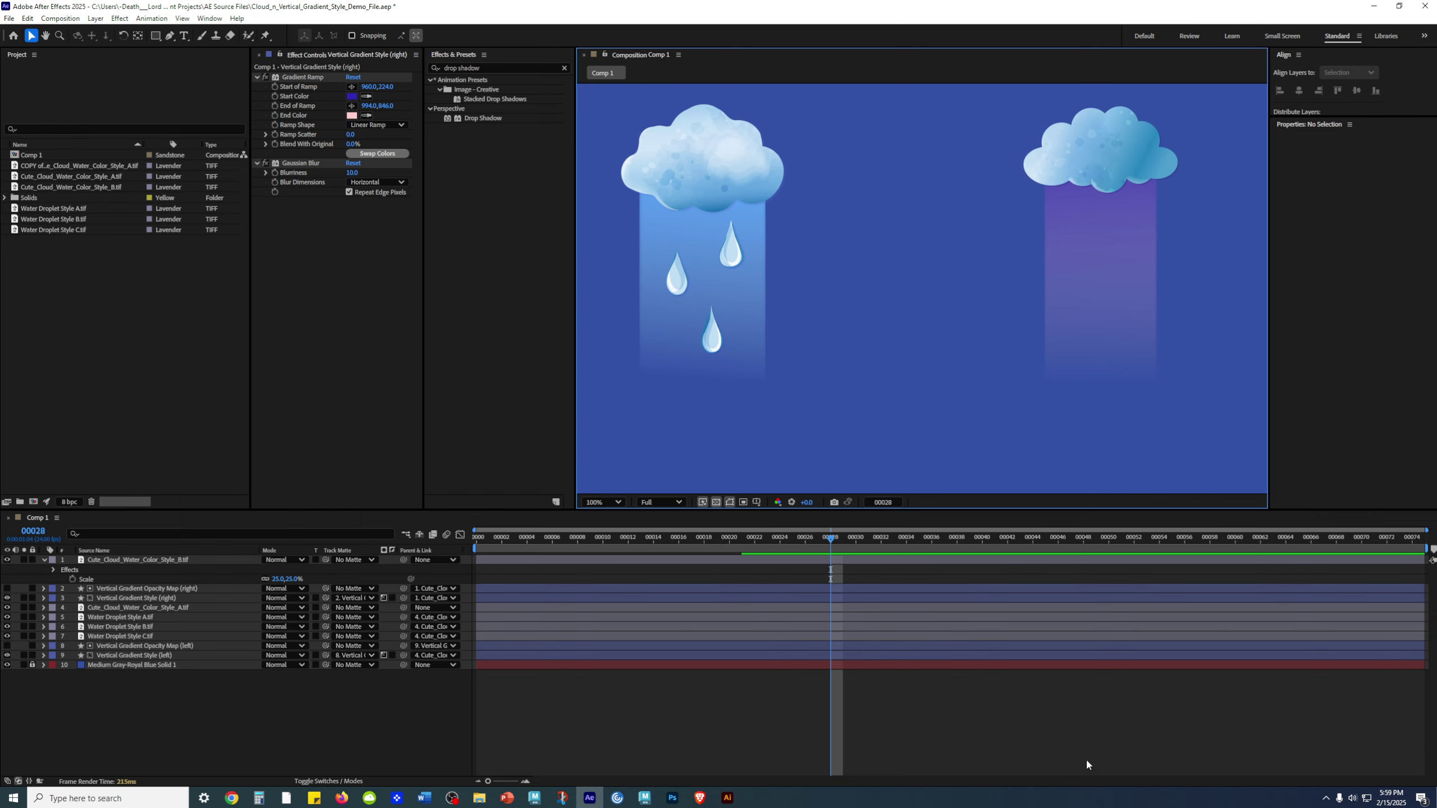
{"action": "left_click", "coordinate": [1115, 157]}
{"action": "left_click", "coordinate": [303, 78]}
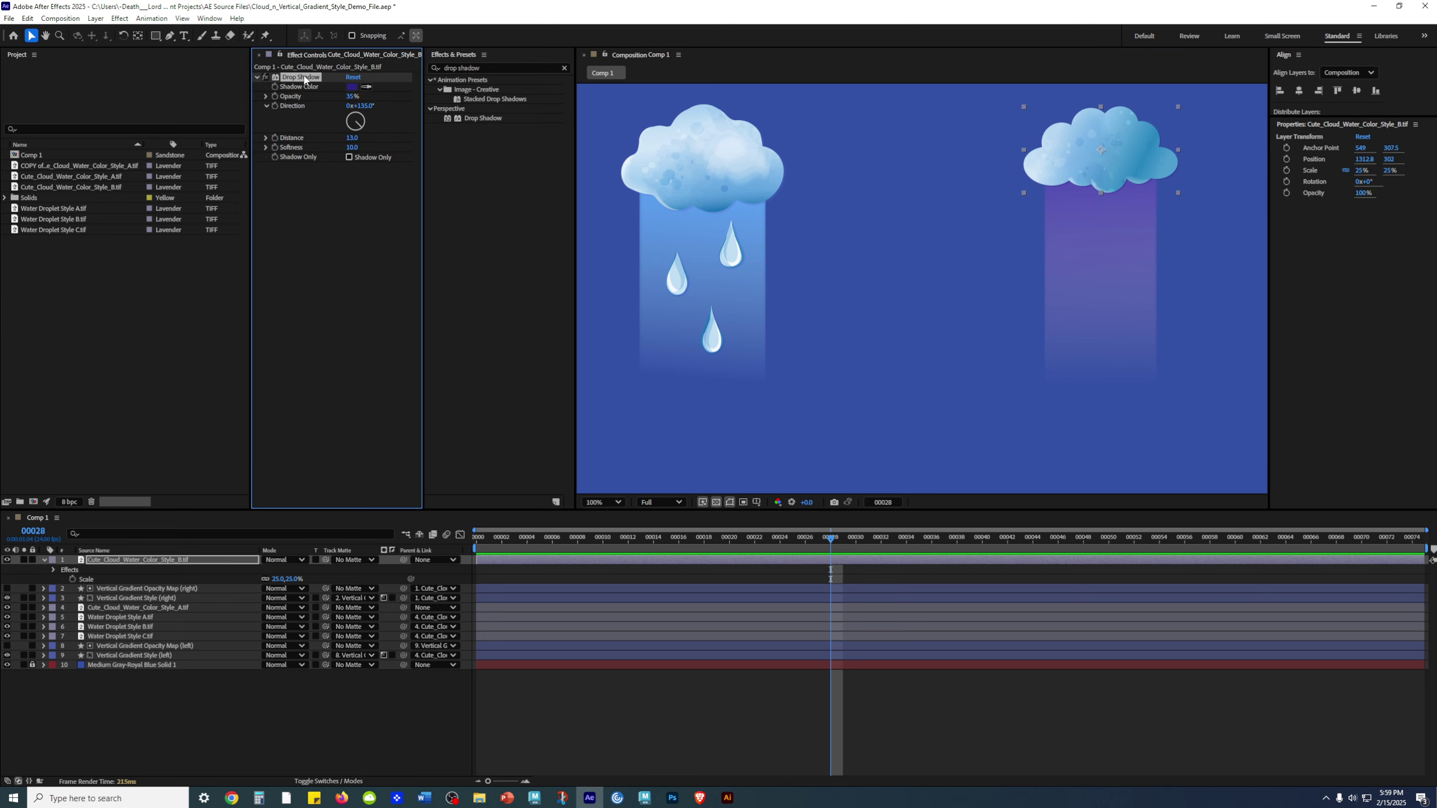
{"action": "left_click", "coordinate": [703, 156]}
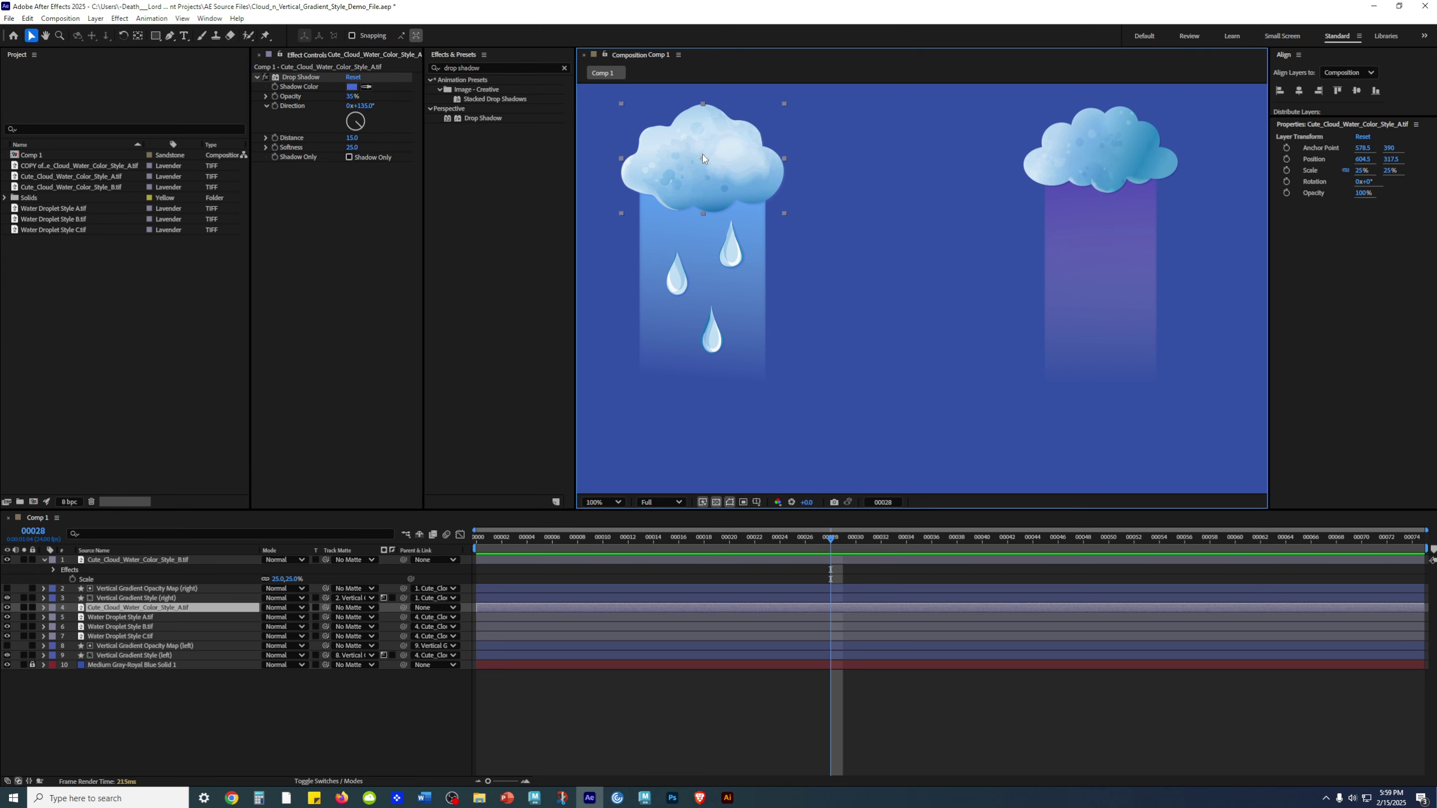
{"action": "left_click", "coordinate": [902, 354]}
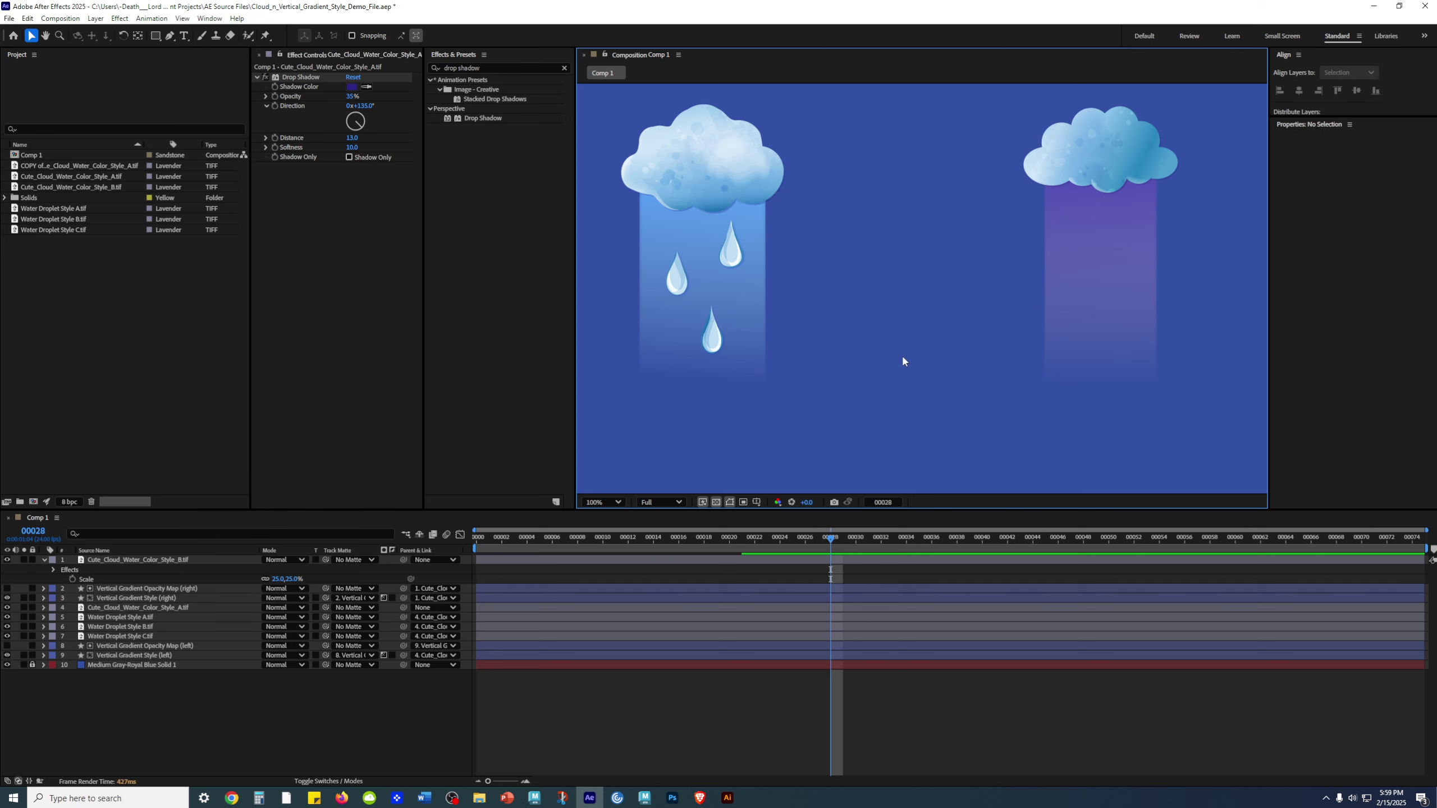
- Examine both cloud and gradient designs up close and side by side
{"action": "scroll", "coordinate": [710, 182], "scroll_direction": "up", "scroll_amount": 4}
{"action": "scroll", "coordinate": [969, 333], "scroll_direction": "down", "scroll_amount": 2}
{"action": "key", "text": "h"}
{"action": "scroll", "coordinate": [940, 327], "scroll_direction": "down", "scroll_amount": 2}
{"action": "left_click_drag", "start_coordinate": [940, 265], "coordinate": [921, 281]}
{"action": "key", "text": "v"}
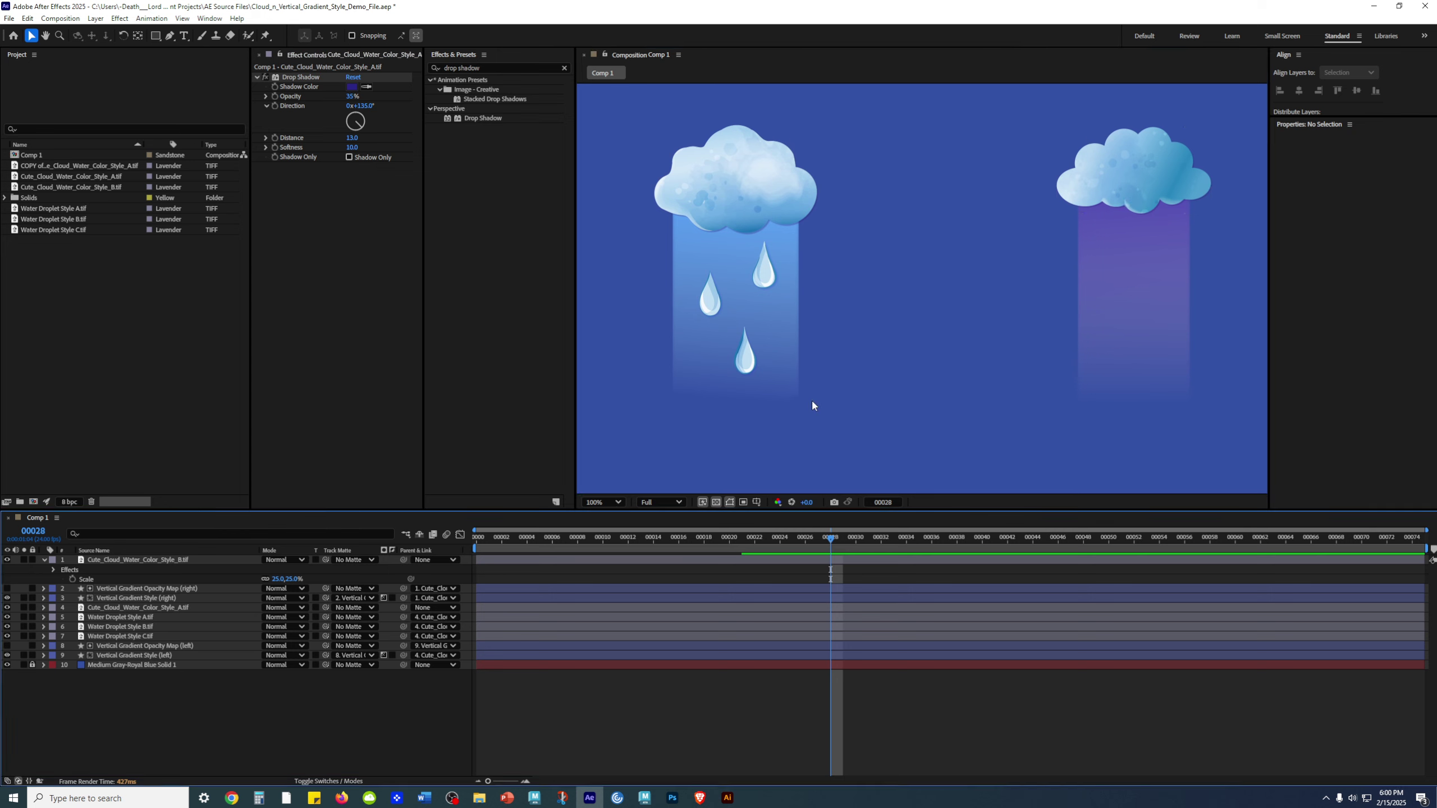
{"action": "scroll", "coordinate": [724, 343], "scroll_direction": "up", "scroll_amount": 3}
{"action": "scroll", "coordinate": [741, 346], "scroll_direction": "down", "scroll_amount": 3}
- Check the scale of the three water droplet layers under the left cloud
{"action": "left_click", "coordinate": [756, 284]}
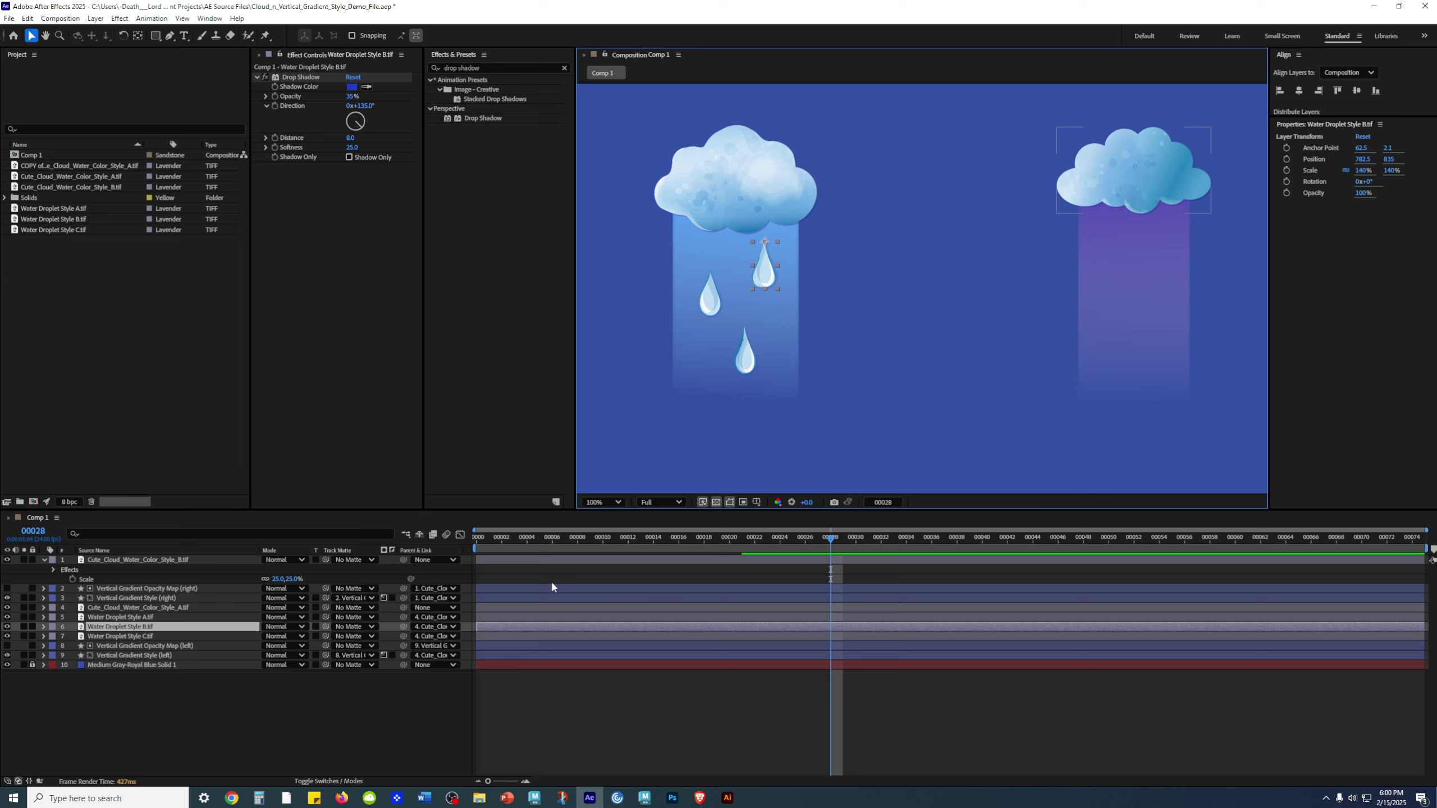
{"action": "left_click", "coordinate": [142, 616]}
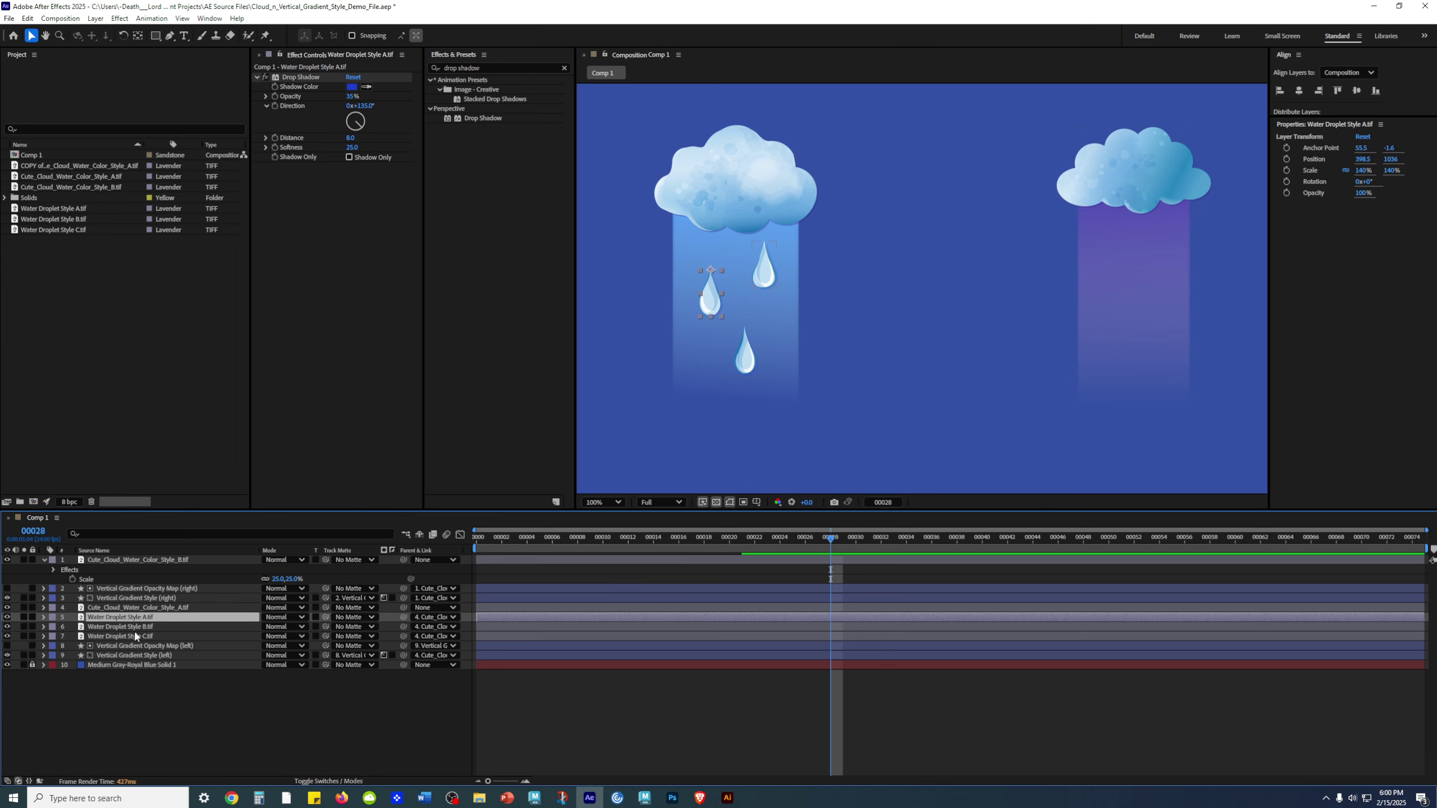
{"action": "left_click", "coordinate": [135, 635], "text": "shift"}
{"action": "key", "text": "s"}
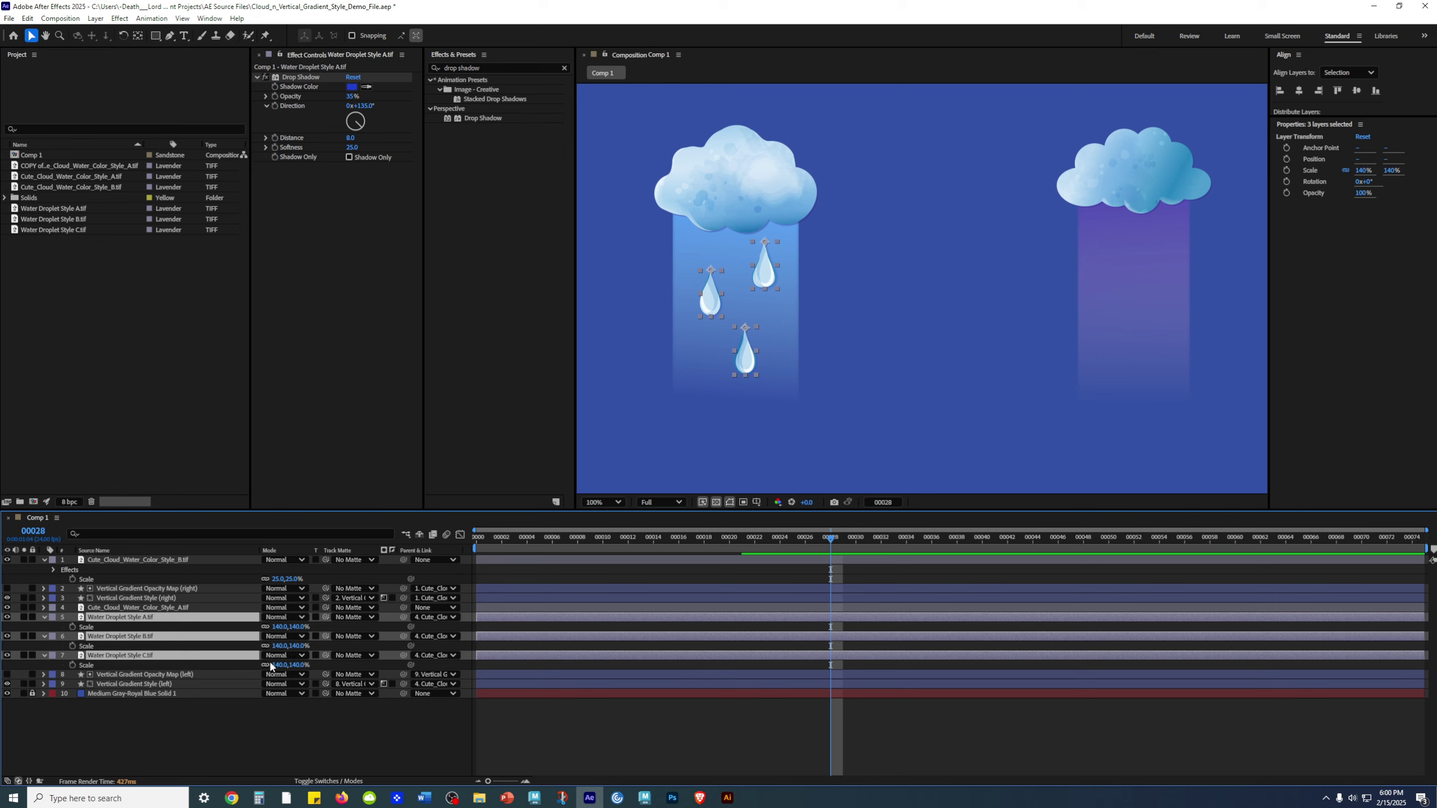
{"action": "key", "text": "s"}
{"action": "left_click", "coordinate": [286, 699]}
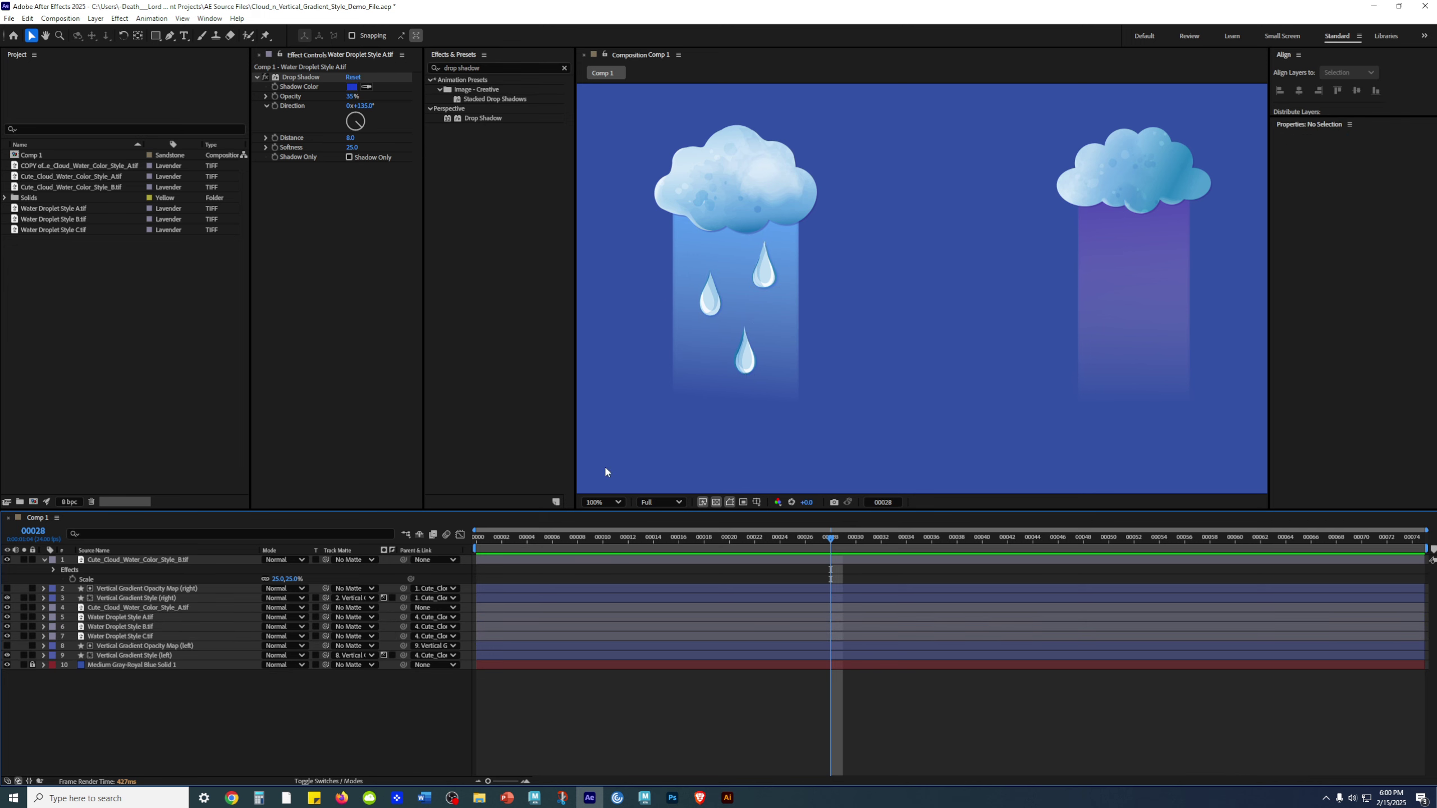
- Add another instance of Water Droplet Style A.tif to the composition, layered directly below the left cloud
{"action": "left_click_drag", "start_coordinate": [1015, 359], "coordinate": [988, 338]}
{"action": "left_click", "coordinate": [138, 322]}
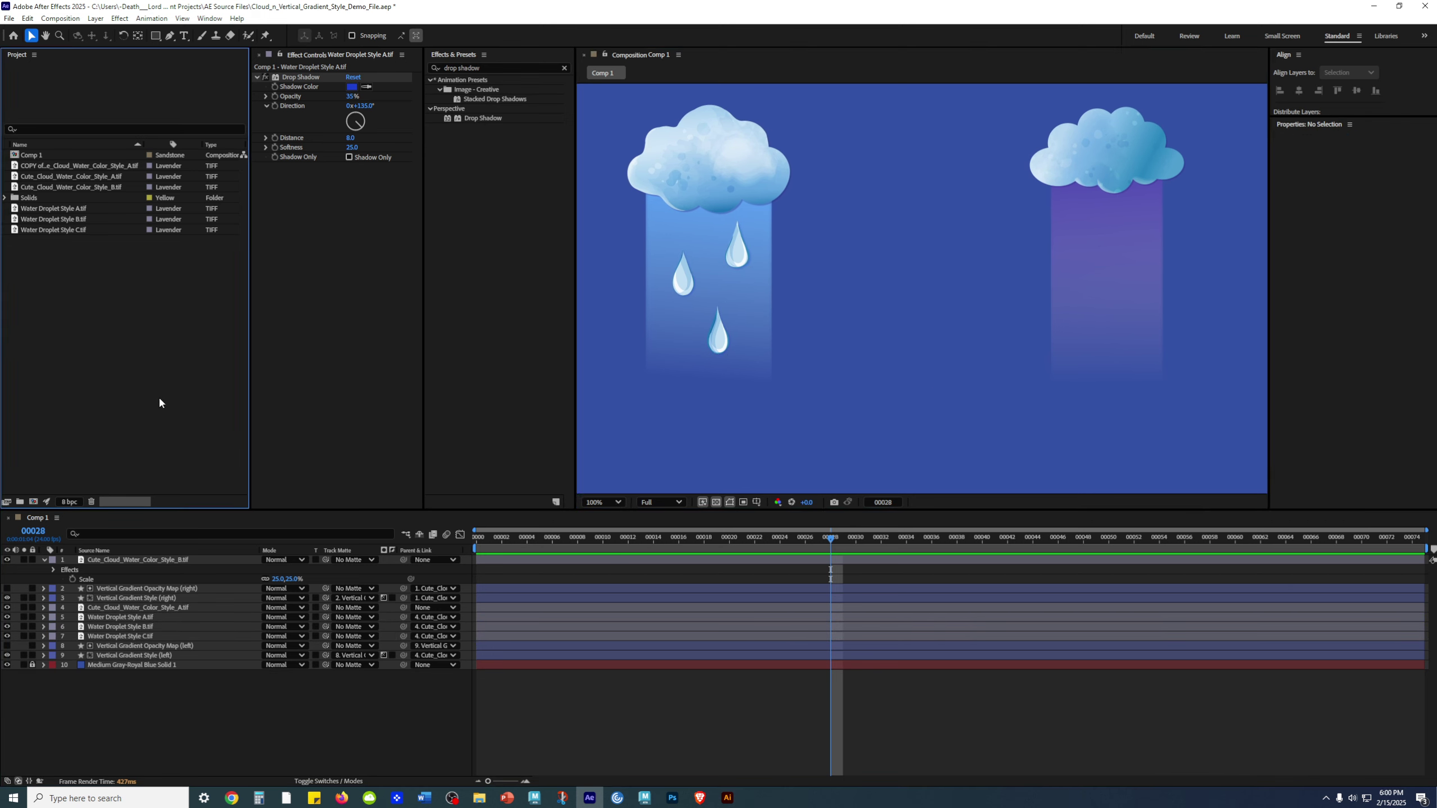
{"action": "left_click", "coordinate": [72, 212]}
{"action": "left_click", "coordinate": [54, 229], "text": "shift"}
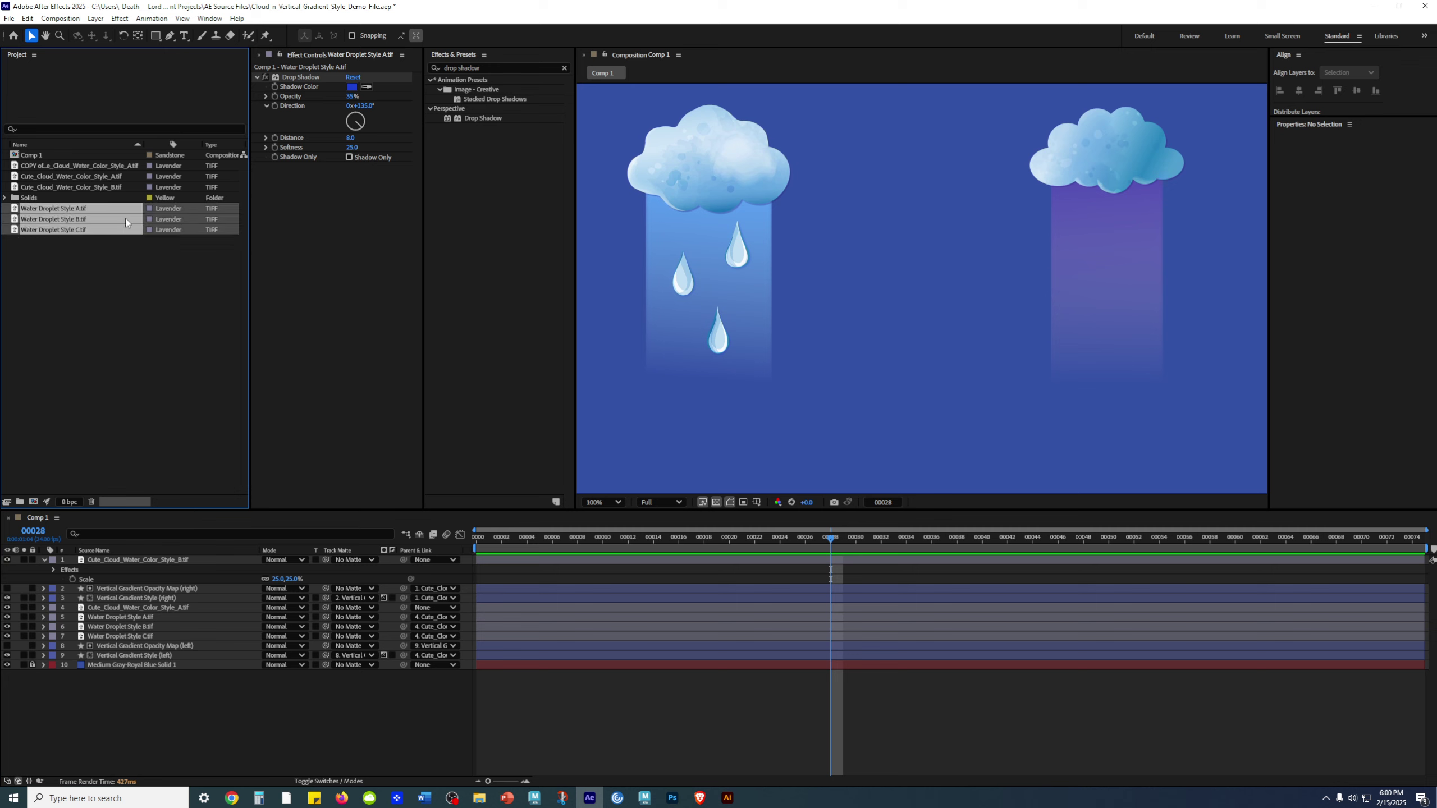
{"action": "left_click", "coordinate": [92, 309]}
{"action": "left_click", "coordinate": [59, 210]}
{"action": "left_click_drag", "start_coordinate": [59, 211], "coordinate": [204, 614]}
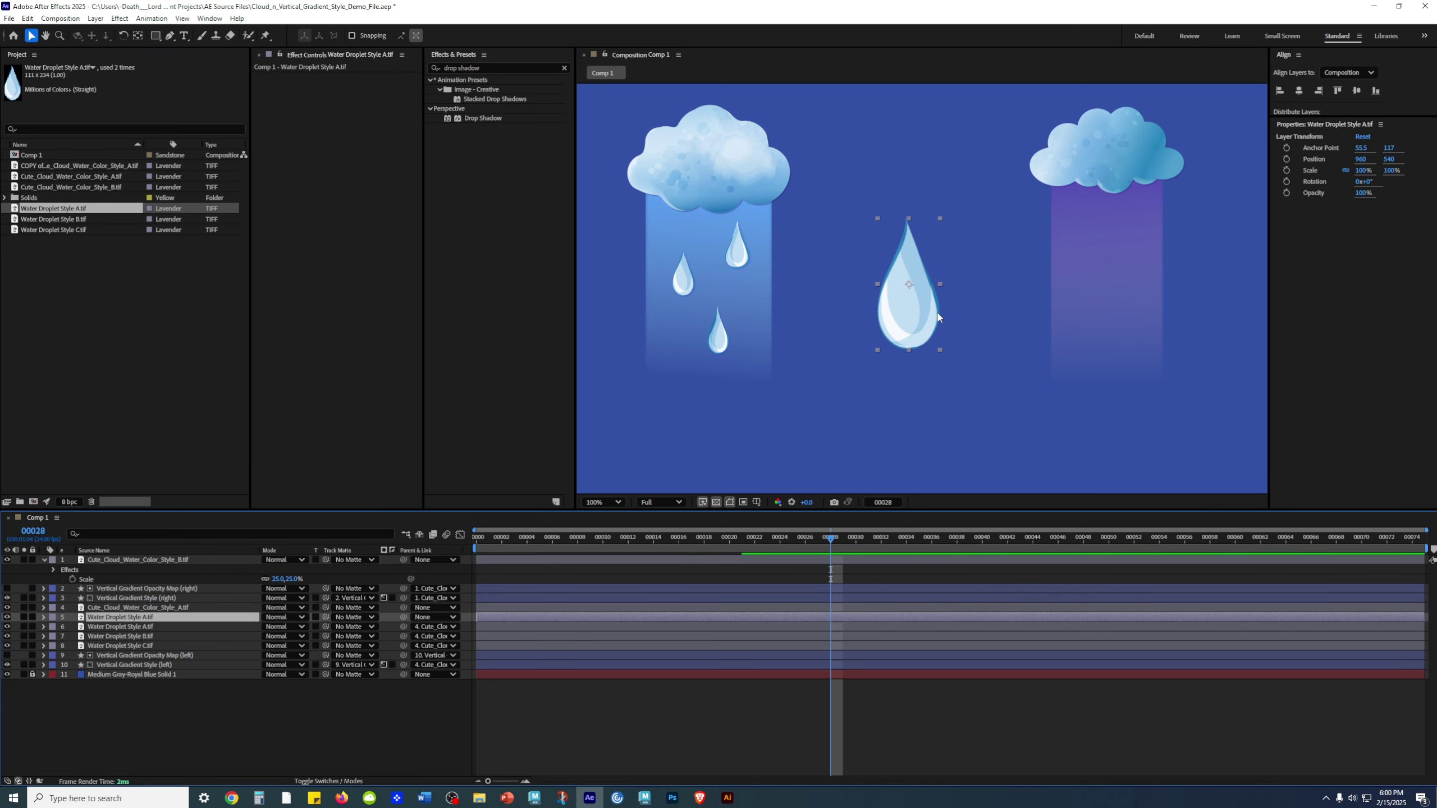
- Scale the new style A droplet to 25% and place it near the right gradient's upper-left area, at about 1259, 422
{"action": "key", "text": "s"}
{"action": "left_click_drag", "start_coordinate": [280, 626], "coordinate": [232, 622]}
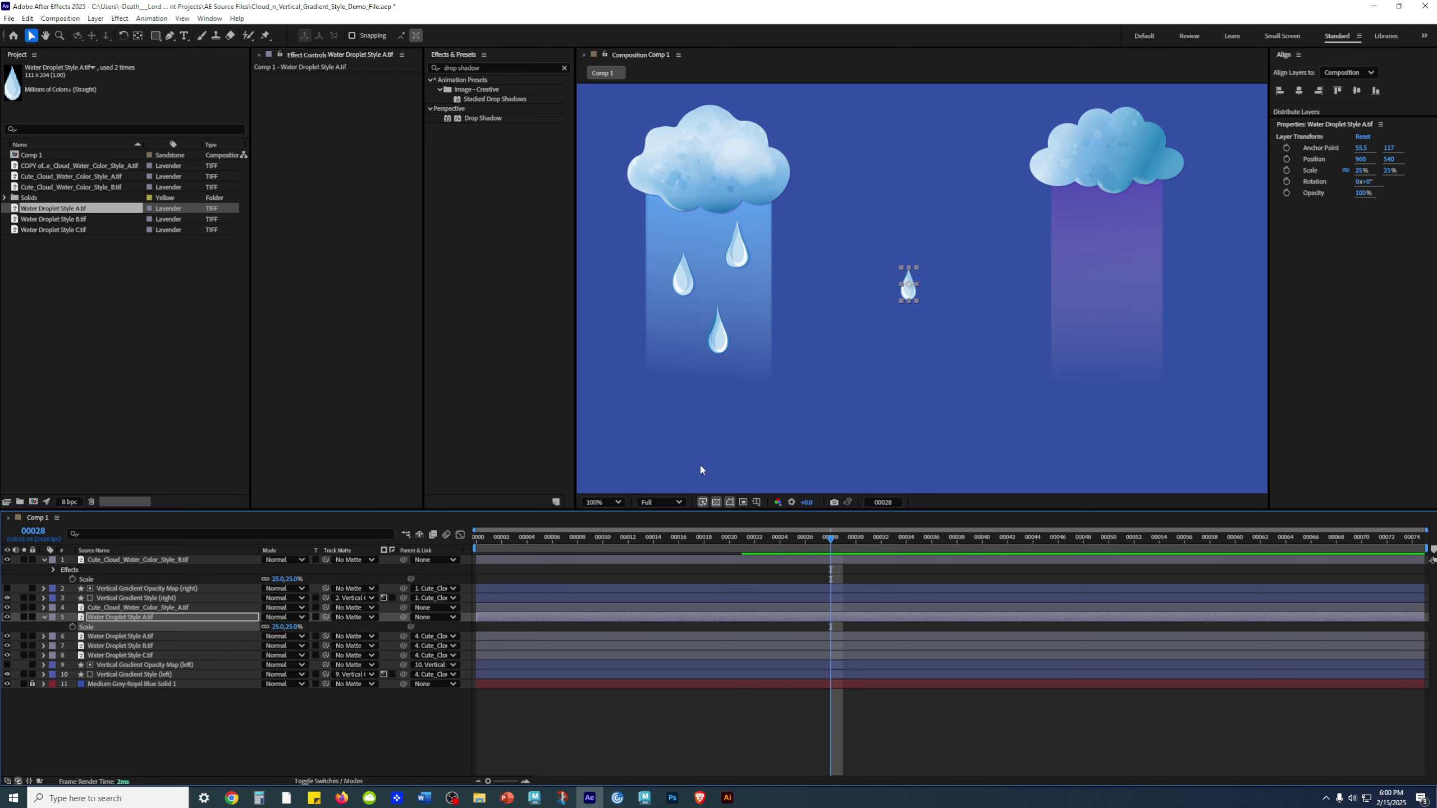
{"action": "left_click_drag", "start_coordinate": [912, 292], "coordinate": [1076, 226]}
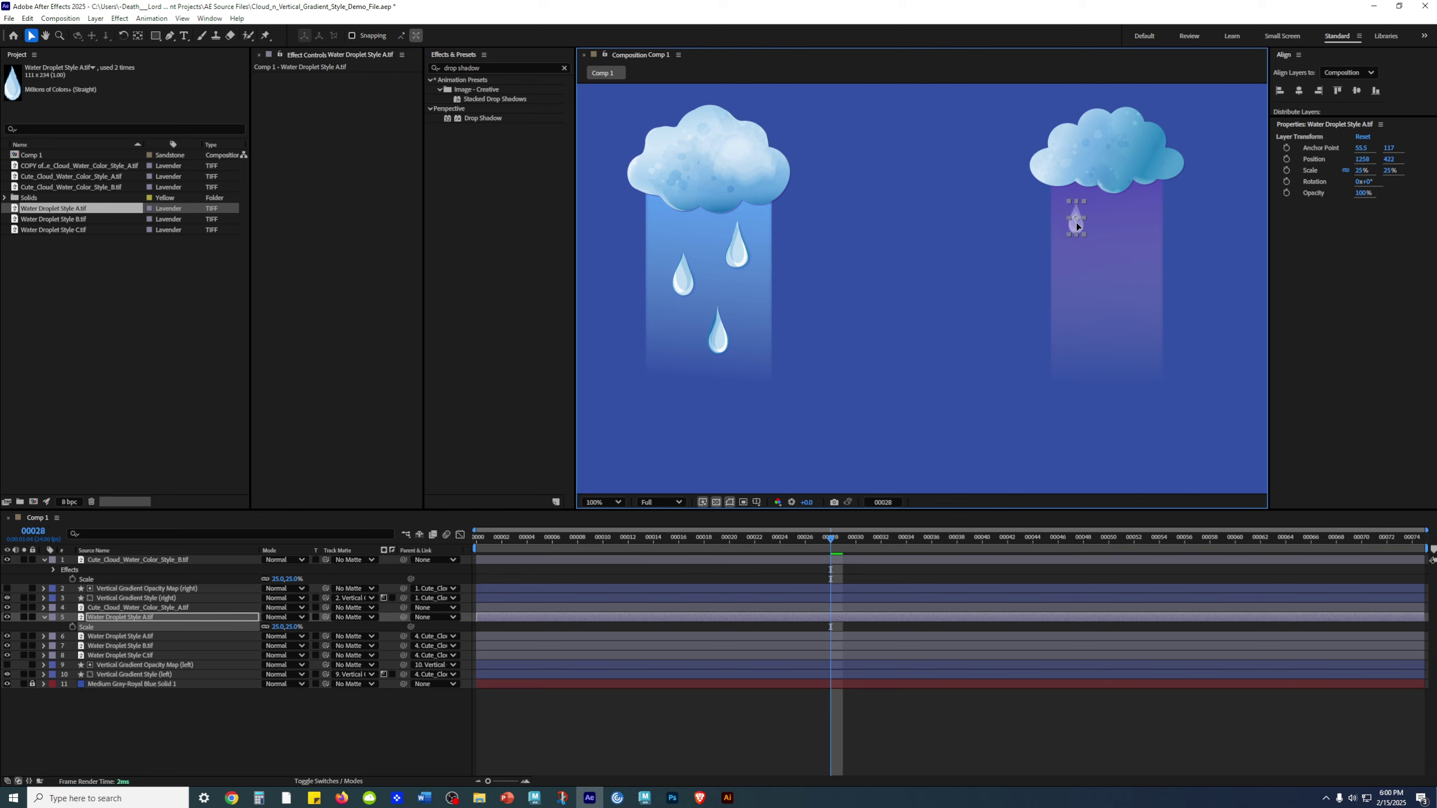
- Move the new style A droplet's layer directly below the right cloud's layer, above the right gradient's opacity map
{"action": "left_click_drag", "start_coordinate": [165, 618], "coordinate": [167, 586]}
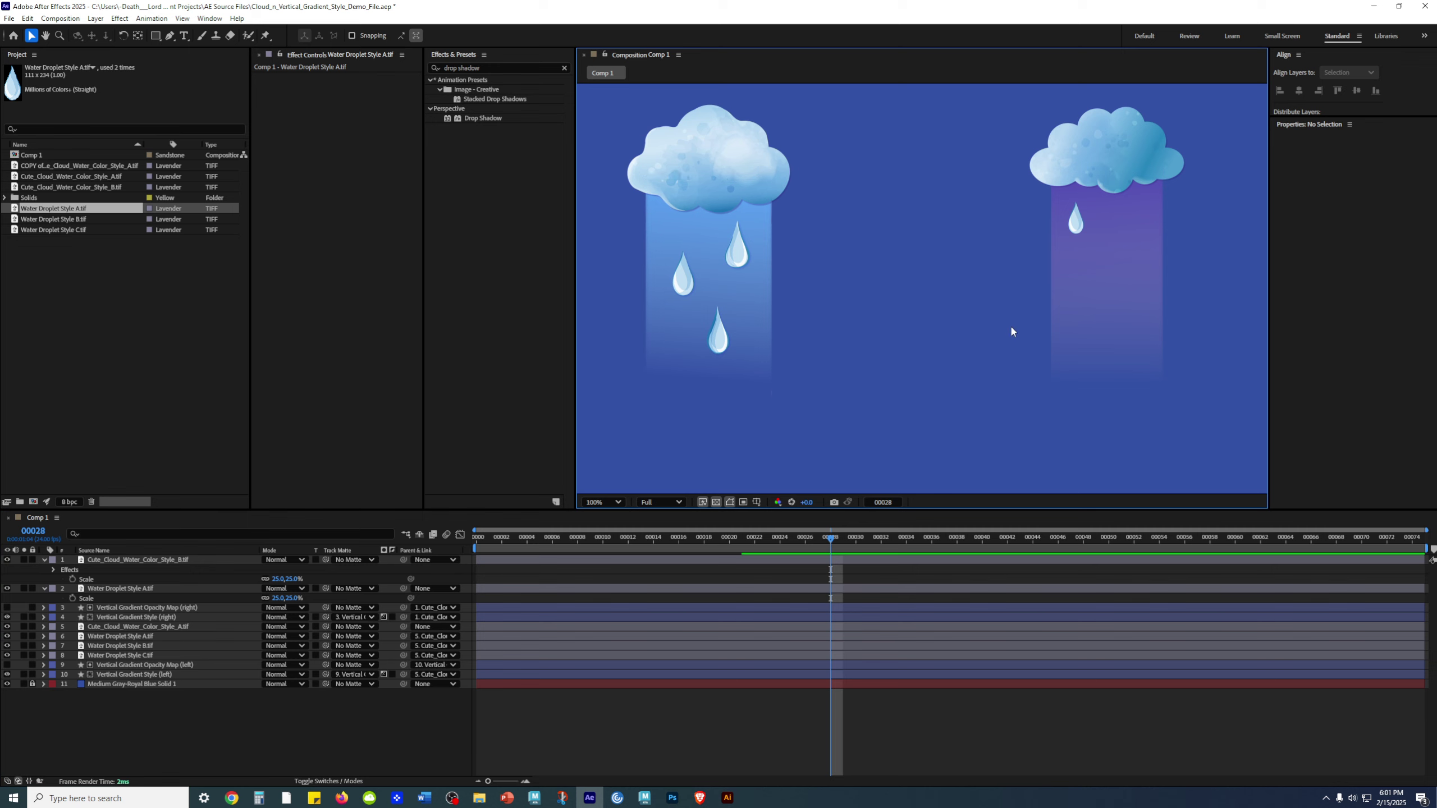
{"action": "left_click_drag", "start_coordinate": [1123, 273], "coordinate": [1001, 284]}
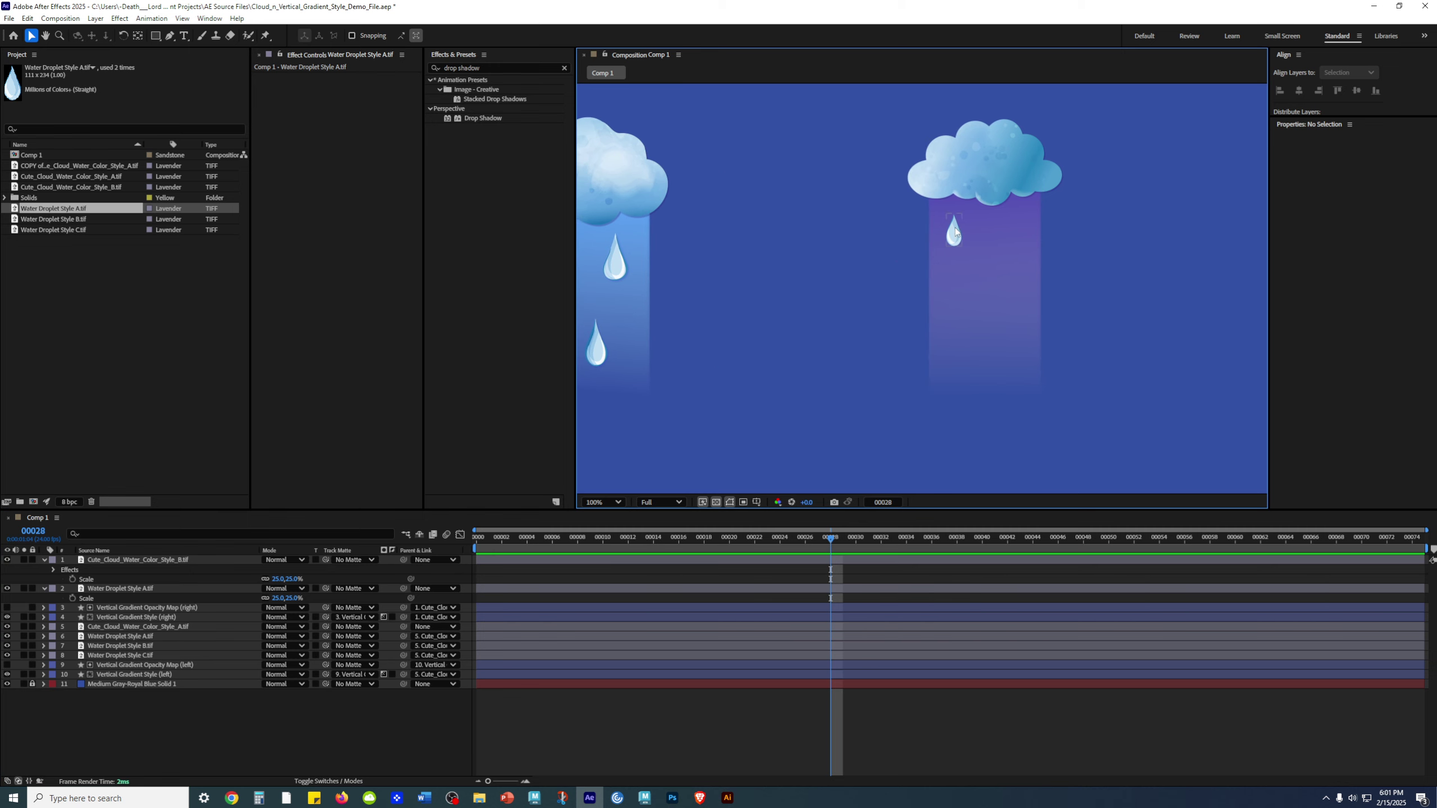
{"action": "left_click", "coordinate": [953, 243]}
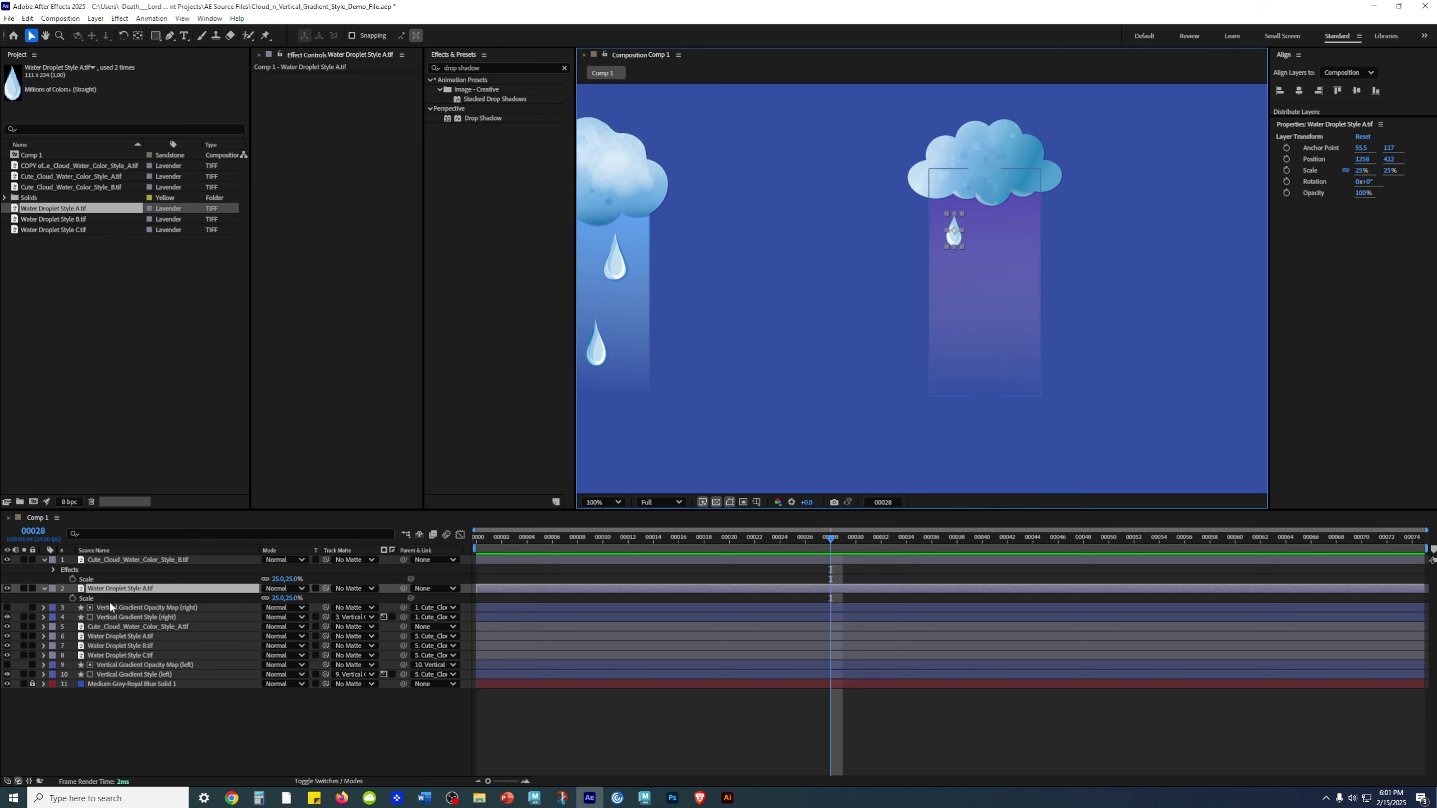
{"action": "left_click", "coordinate": [226, 737]}
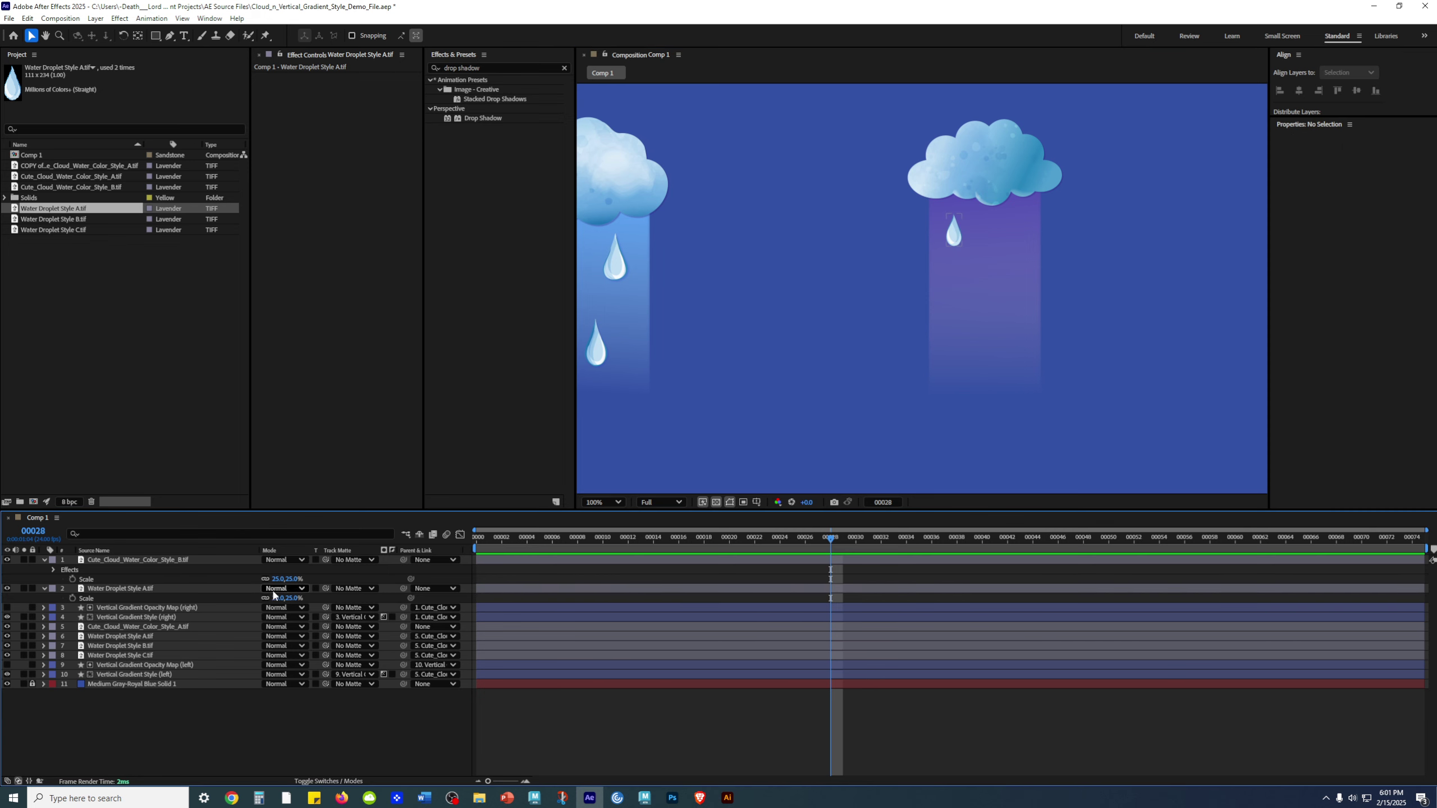
- Add Water Droplet Style B.tif directly below the new style A droplet's layer and scale it to 25%
{"action": "left_click_drag", "start_coordinate": [76, 220], "coordinate": [145, 601]}
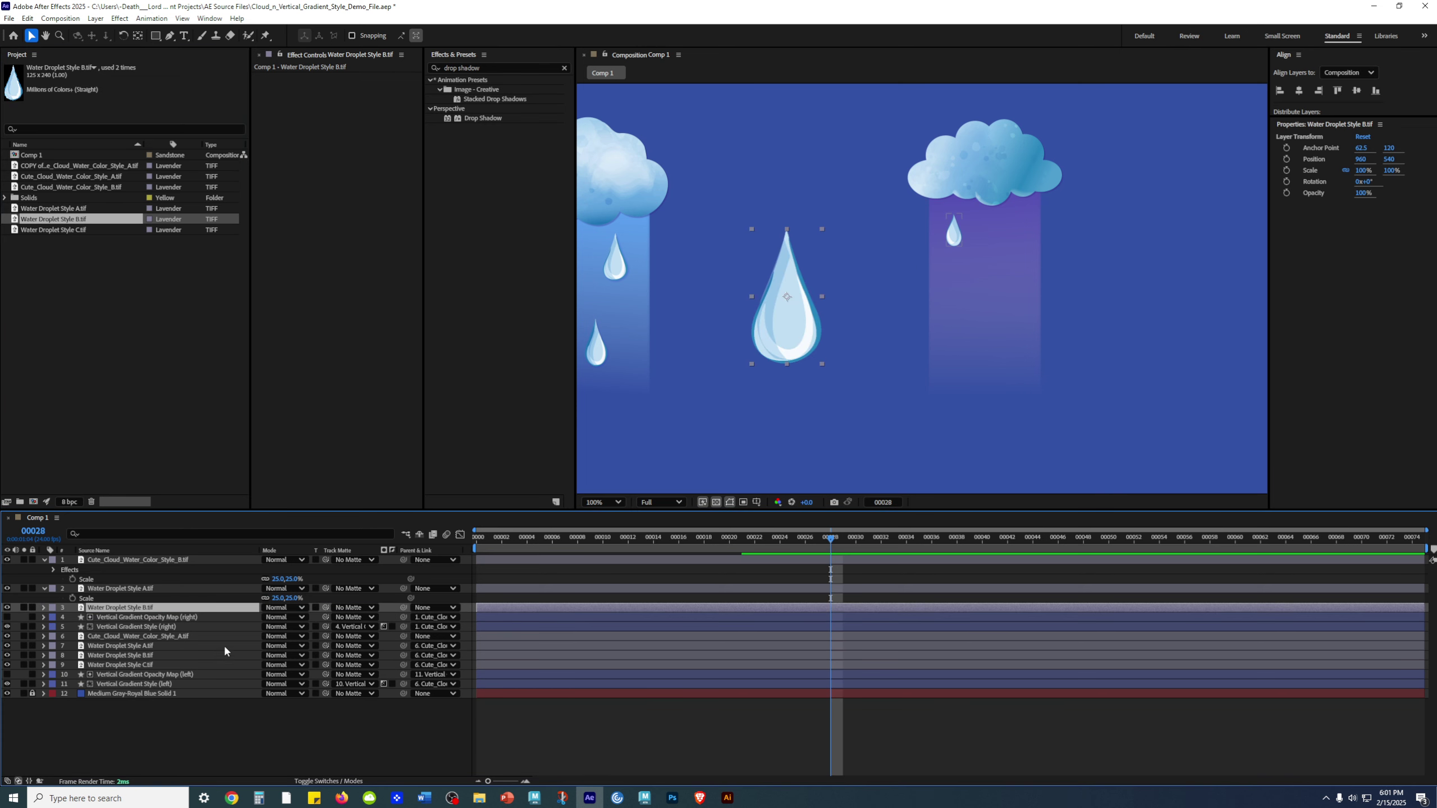
{"action": "key", "text": "s"}
{"action": "left_click", "coordinate": [281, 616]}
{"action": "type", "text": "25"}
{"action": "key", "text": "Return"}
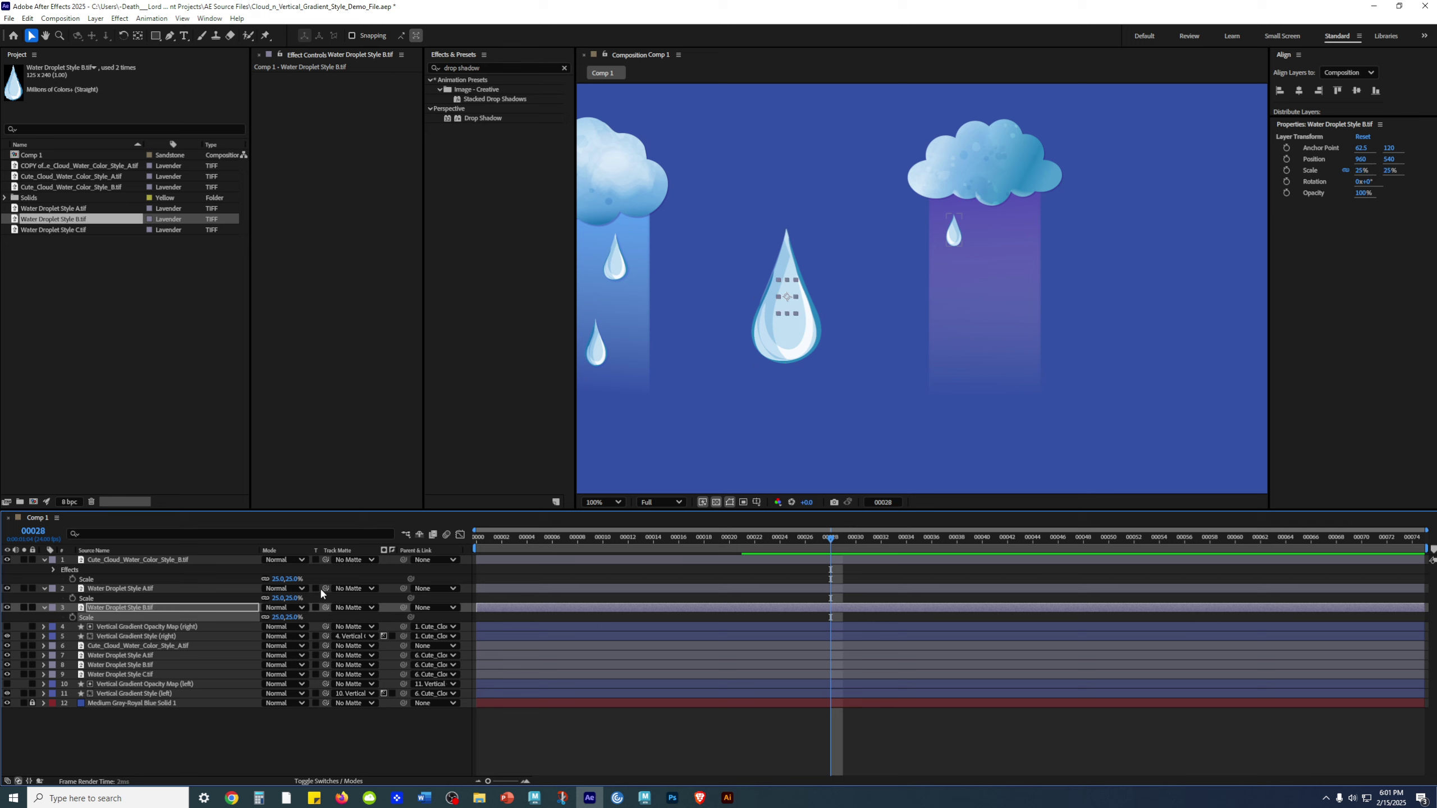
- Place the new style B droplet near the right gradient's upper-right area, at about 1374, 458.5
{"action": "scroll", "coordinate": [905, 288], "scroll_direction": "up", "scroll_amount": 2}
{"action": "left_click_drag", "start_coordinate": [661, 331], "coordinate": [1126, 239]}
{"action": "scroll", "coordinate": [1185, 355], "scroll_direction": "down", "scroll_amount": 2}
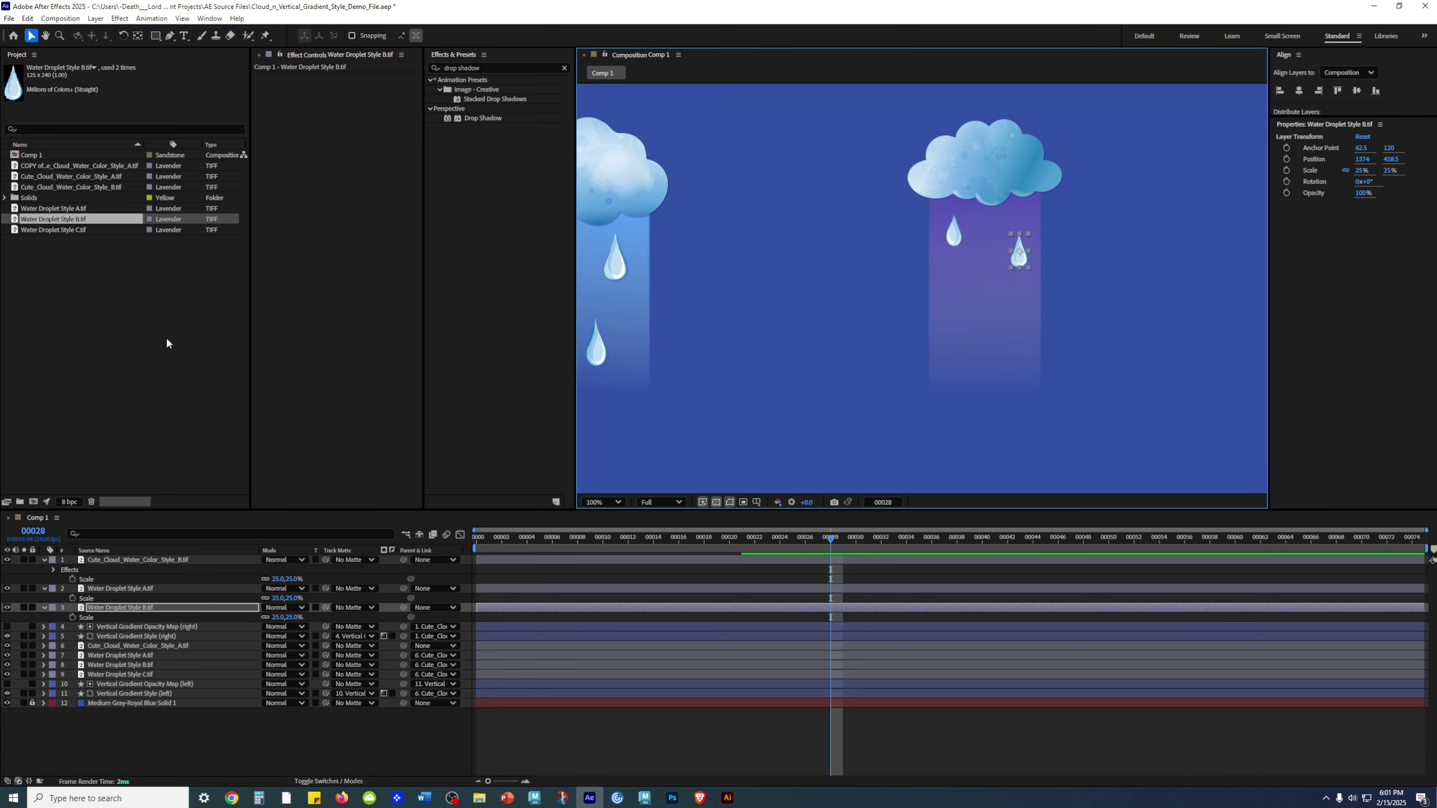
- Add Water Droplet Style C.tif directly below the new style B droplet's layer and scale it to 25%
{"action": "left_click", "coordinate": [61, 230]}
{"action": "left_click_drag", "start_coordinate": [61, 231], "coordinate": [161, 631]}
{"action": "key", "text": "s"}
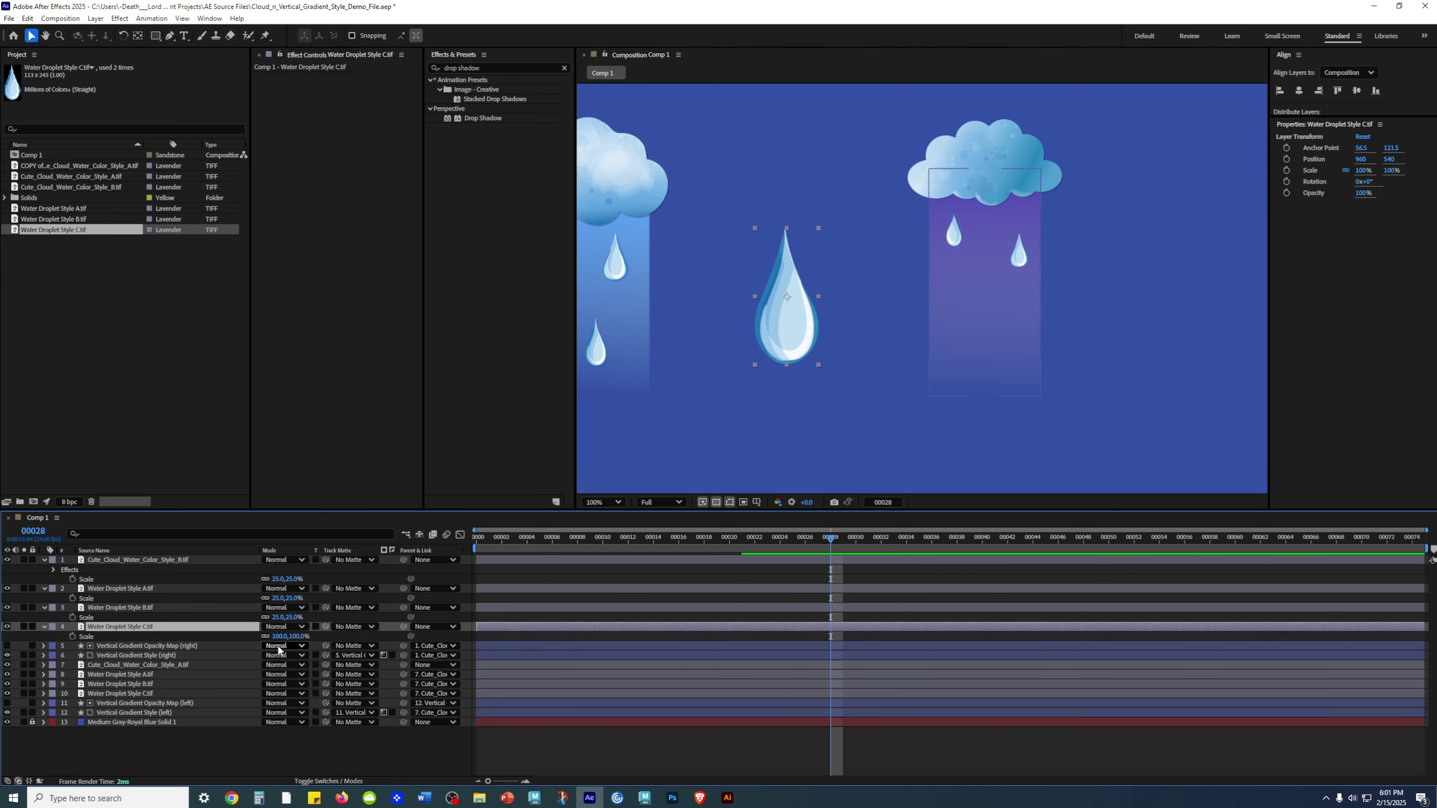
{"action": "left_click", "coordinate": [281, 636]}
{"action": "type", "text": "25"}
{"action": "key", "text": "Return"}
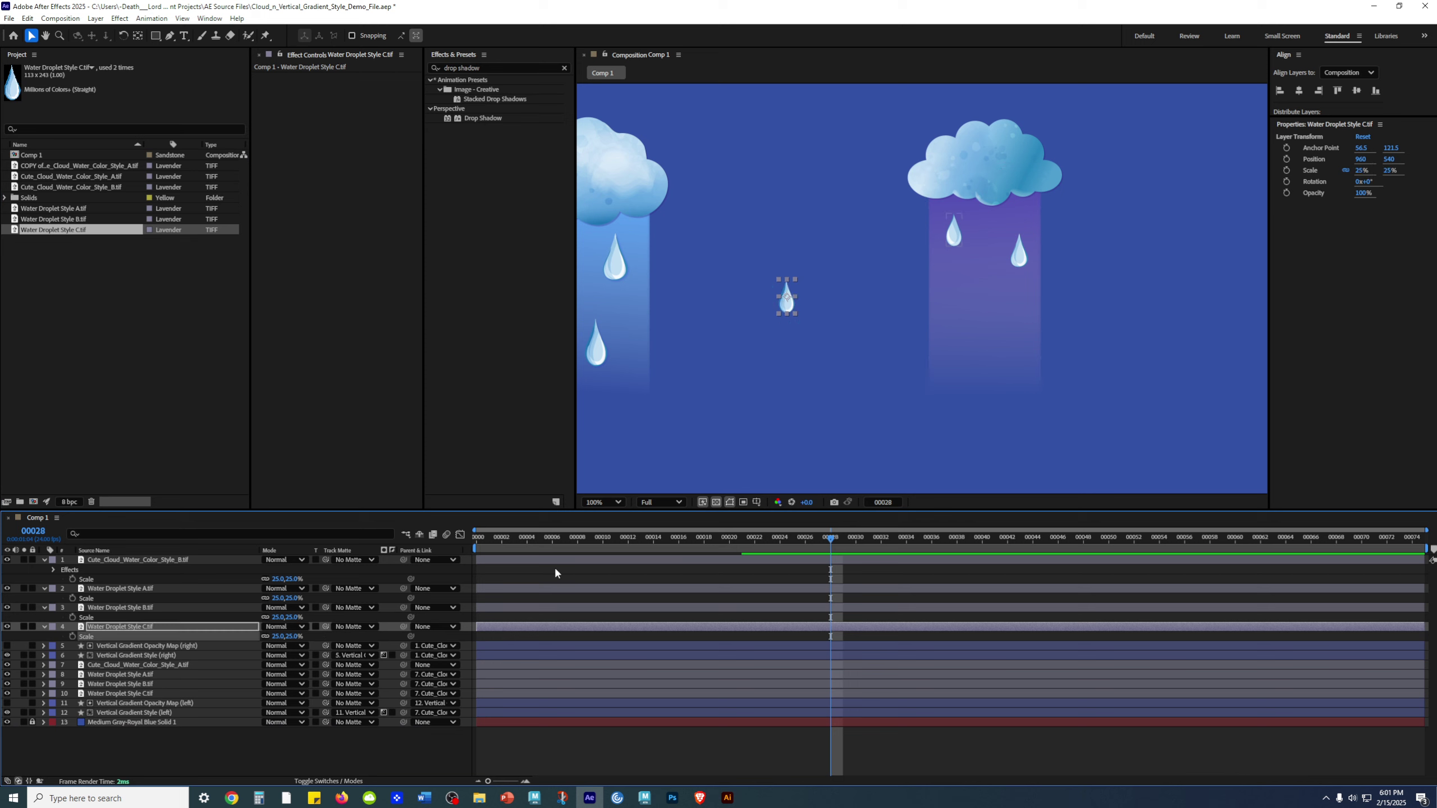
- Place the style C droplet low on the right gradient at about 1336, 611, and lower the style B droplet to about 1374, 480.5
{"action": "left_click_drag", "start_coordinate": [784, 295], "coordinate": [996, 336]}
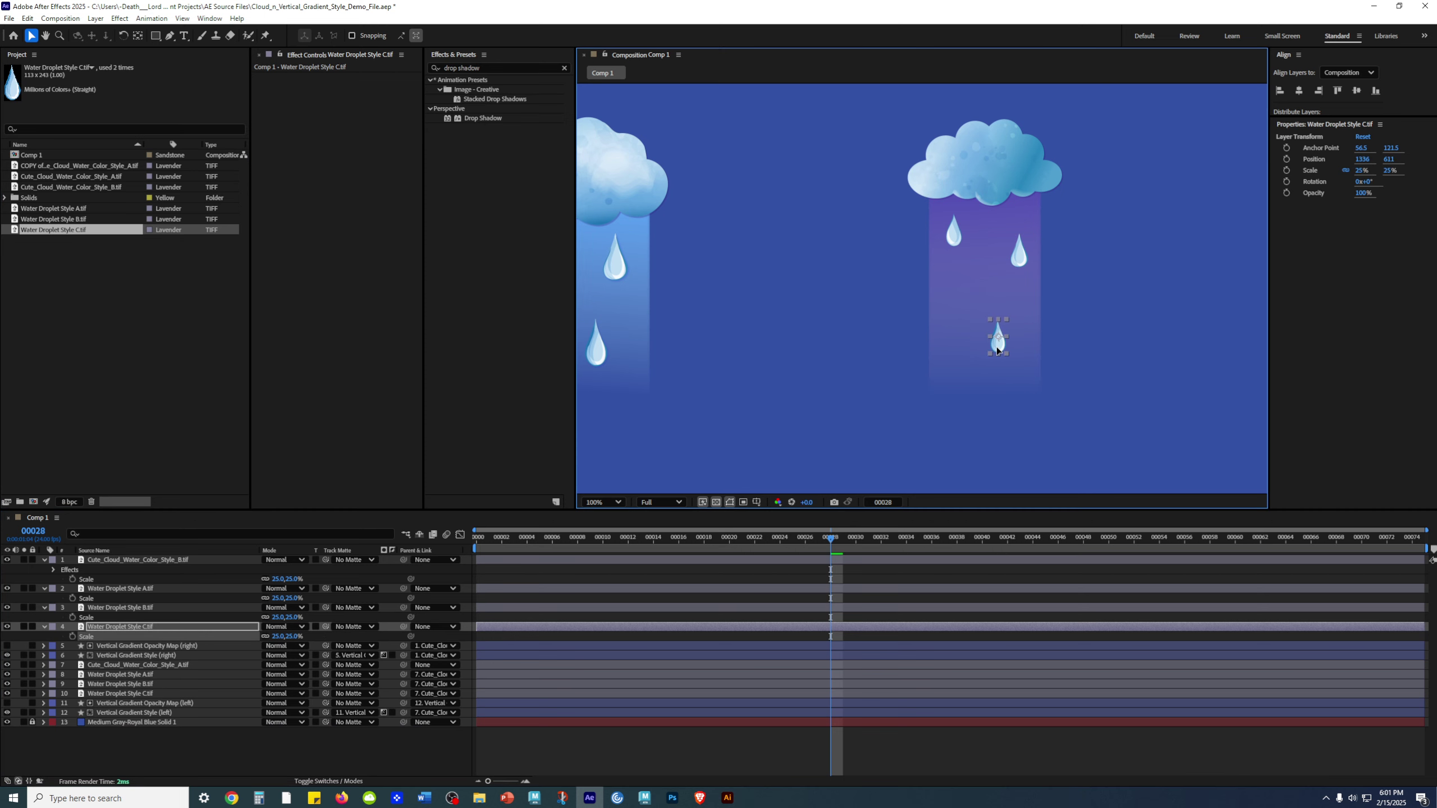
{"action": "left_click", "coordinate": [1026, 258]}
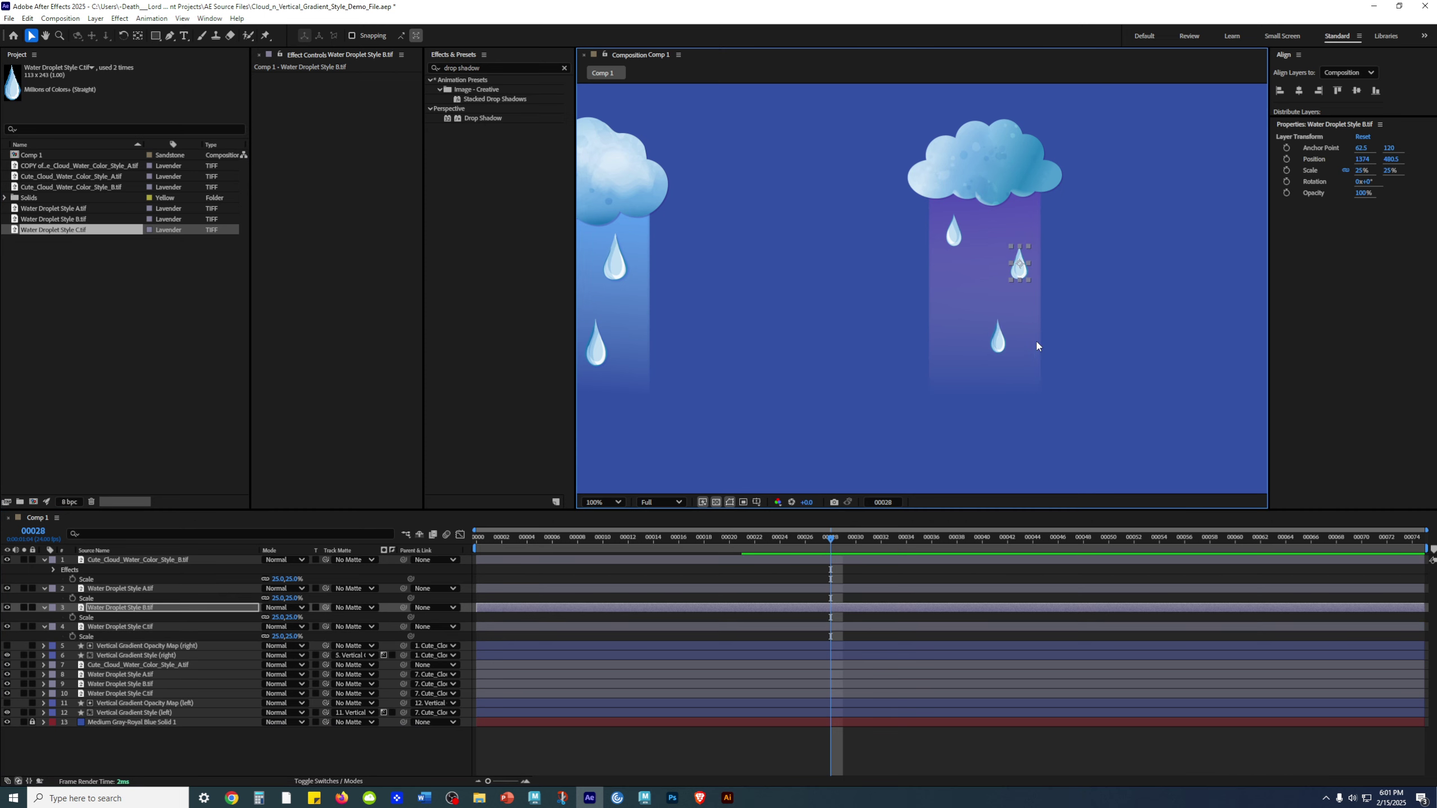
{"action": "left_click", "coordinate": [1084, 418]}
{"action": "scroll", "coordinate": [1086, 418], "scroll_direction": "down", "scroll_amount": 2}
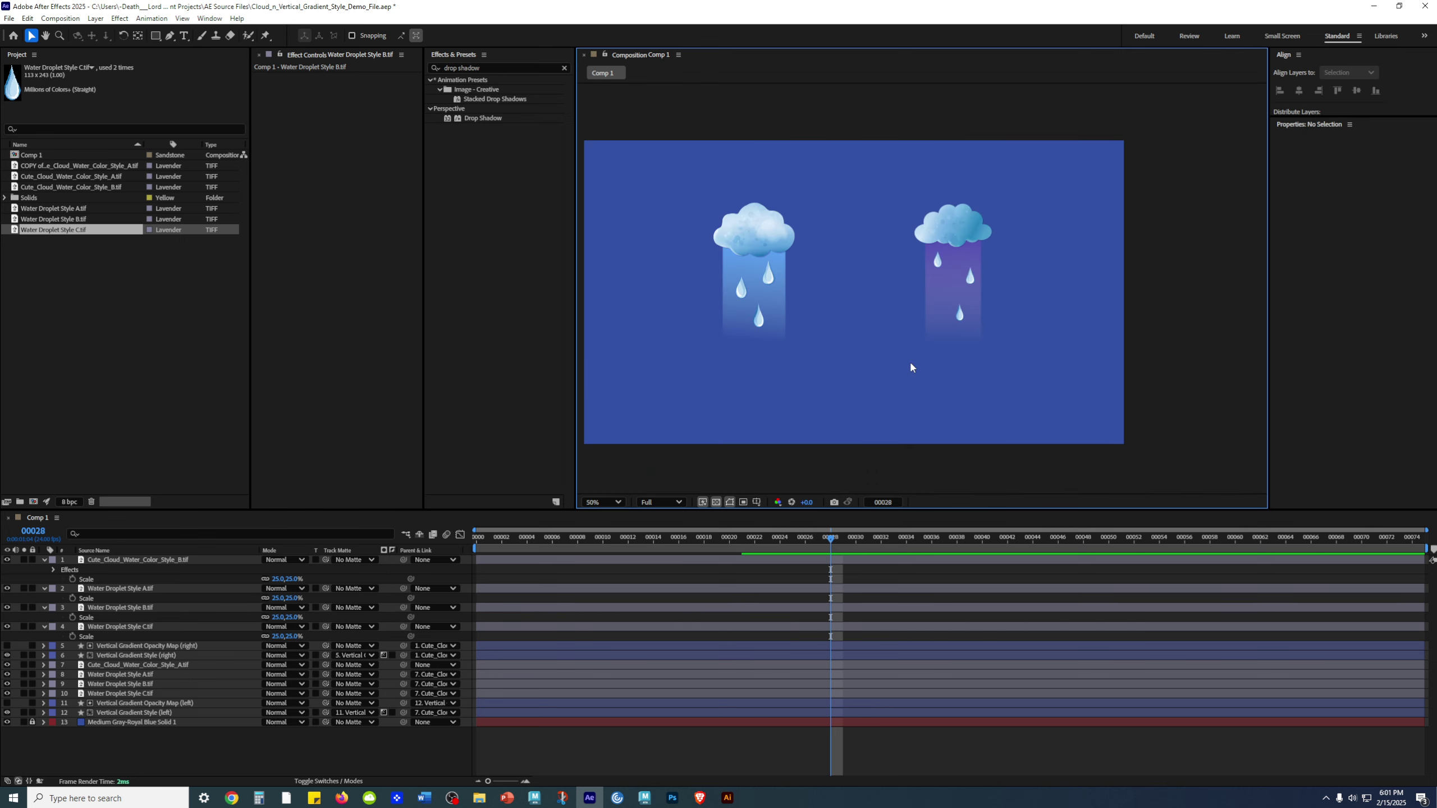
- Reveal the scale of the left cloud and left gradient, and try to shorten the gradient to about 520.1% vertical scale
{"action": "scroll", "coordinate": [911, 368], "scroll_direction": "up", "scroll_amount": 2}
{"action": "left_click_drag", "start_coordinate": [972, 279], "coordinate": [1058, 273]}
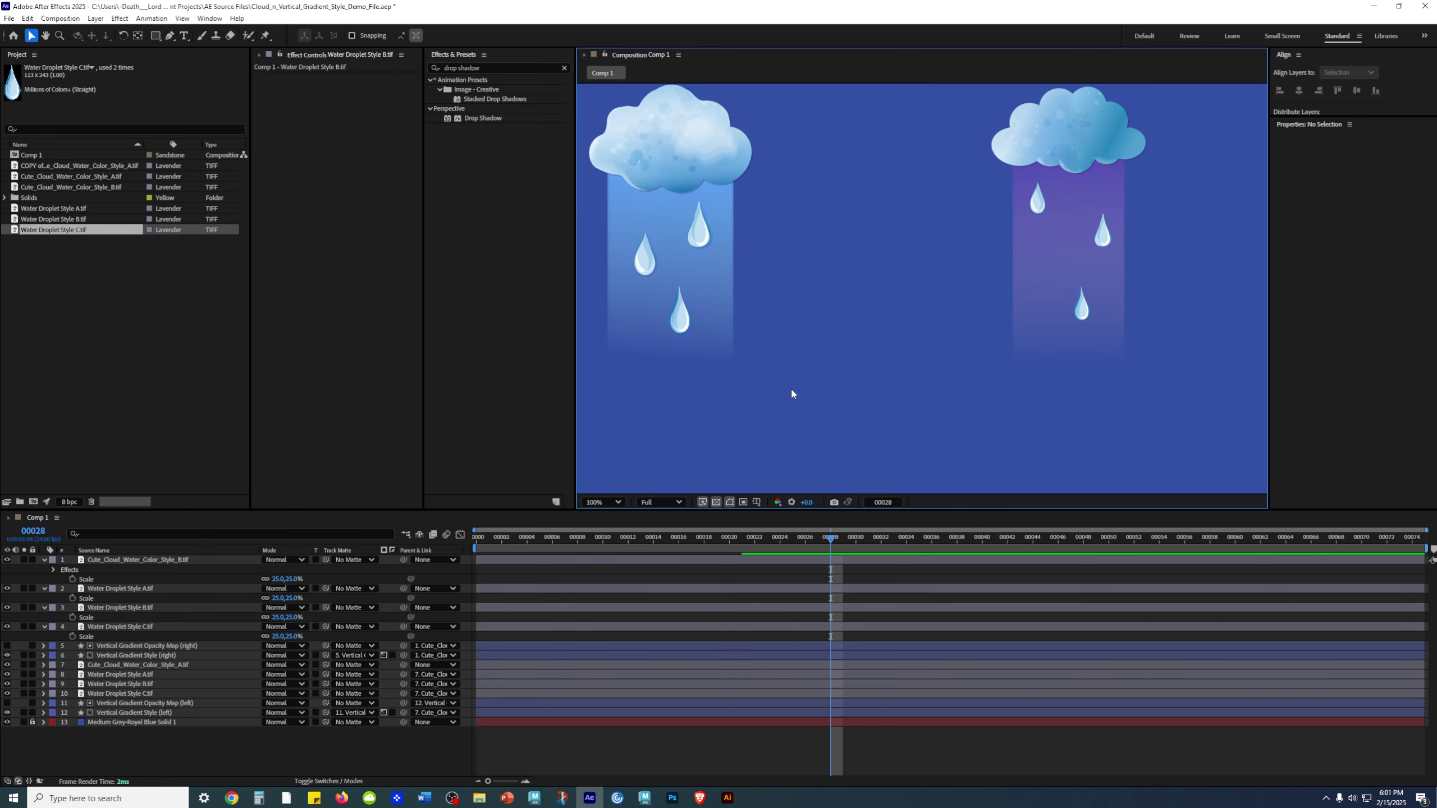
{"action": "left_click", "coordinate": [691, 133]}
{"action": "key", "text": "s"}
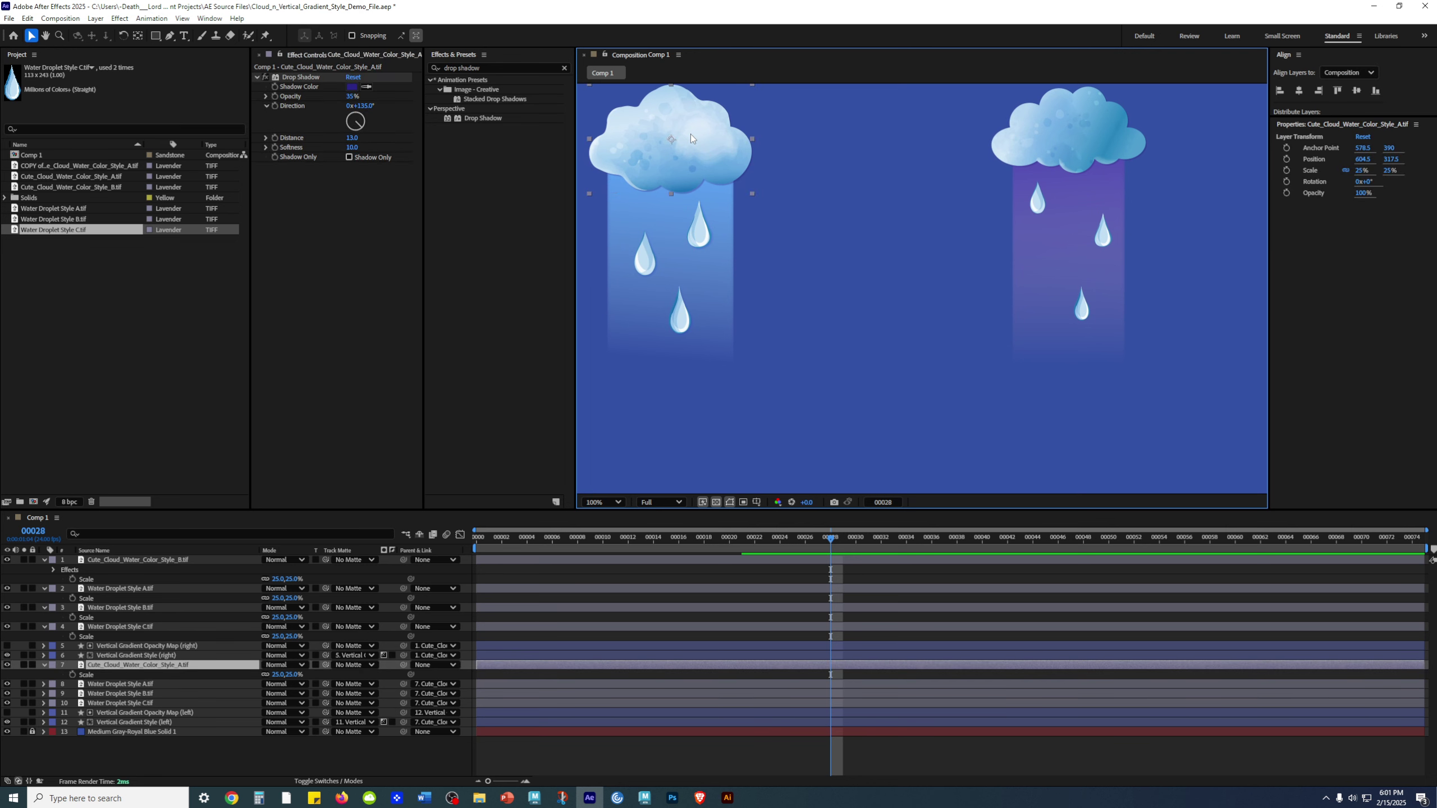
{"action": "left_click", "coordinate": [666, 227]}
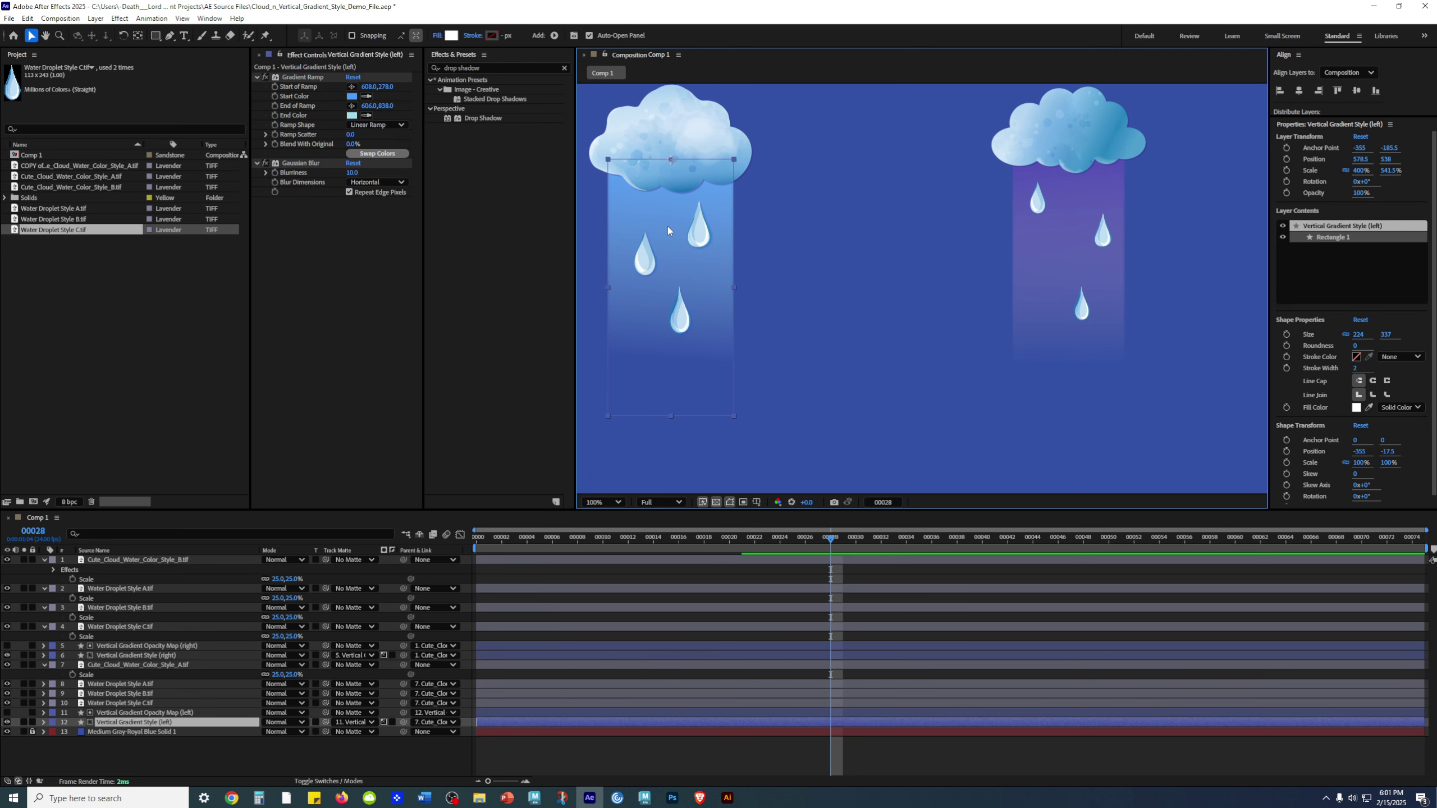
{"action": "key", "text": "s"}
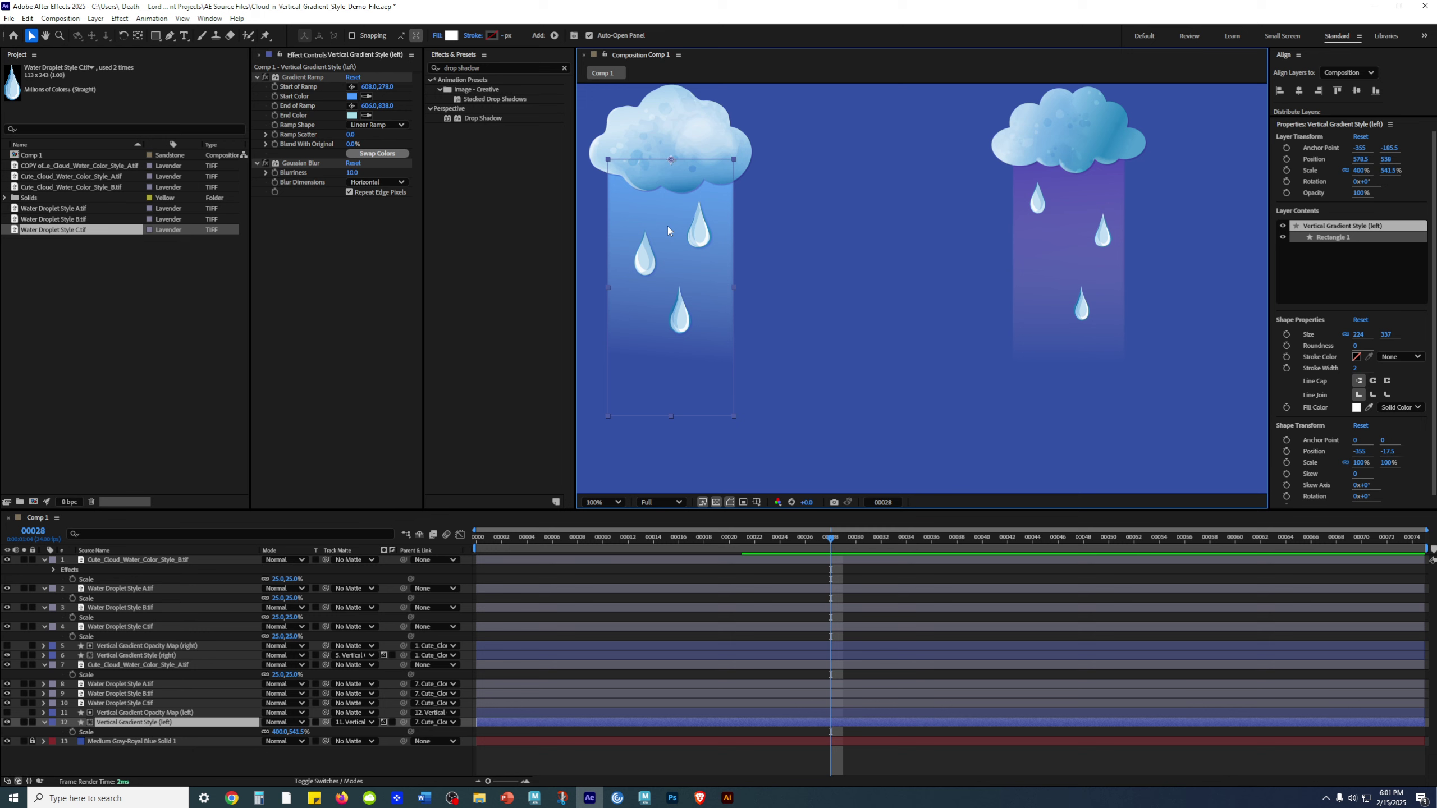
{"action": "left_click_drag", "start_coordinate": [671, 417], "coordinate": [677, 400]}
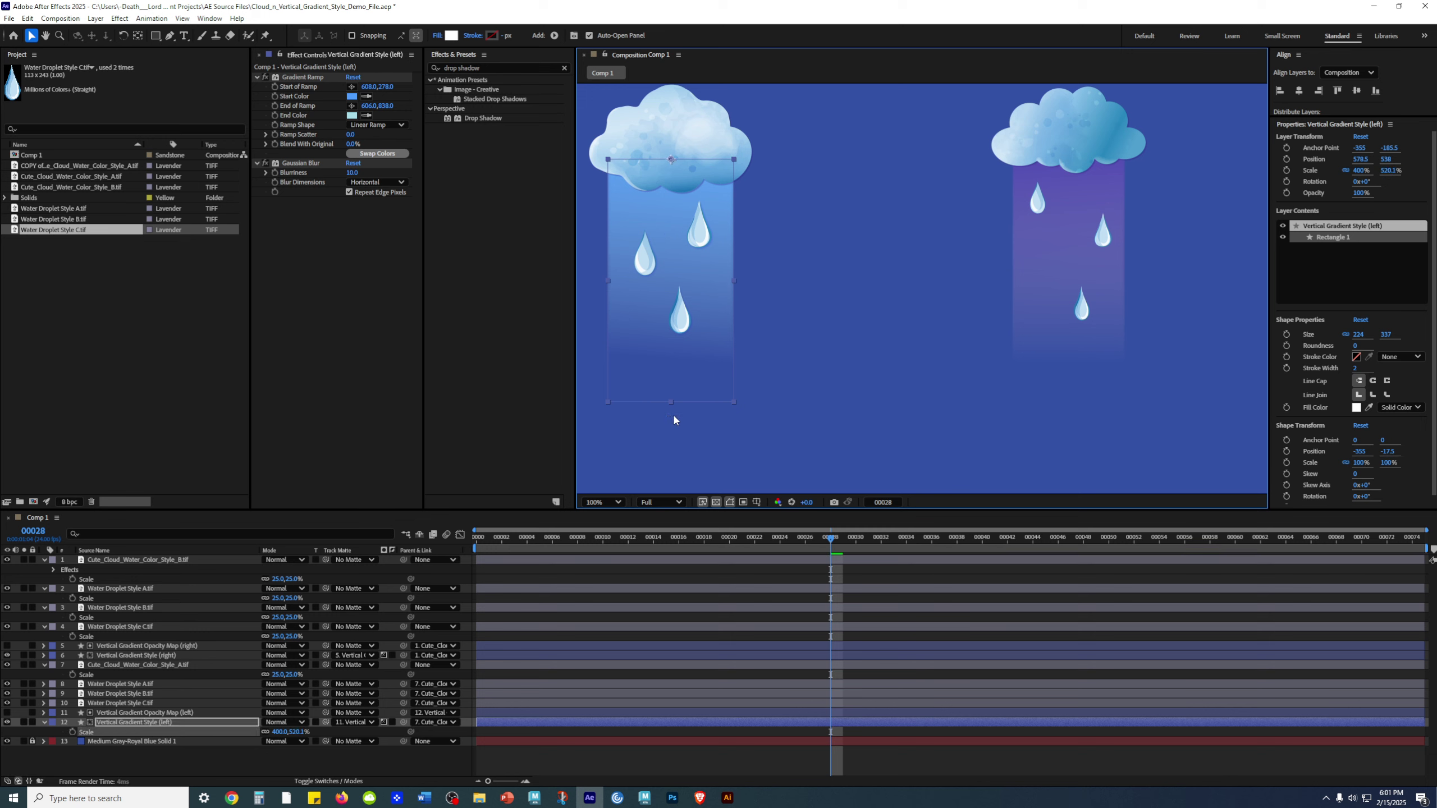
{"action": "key", "text": "ctrl+z"}
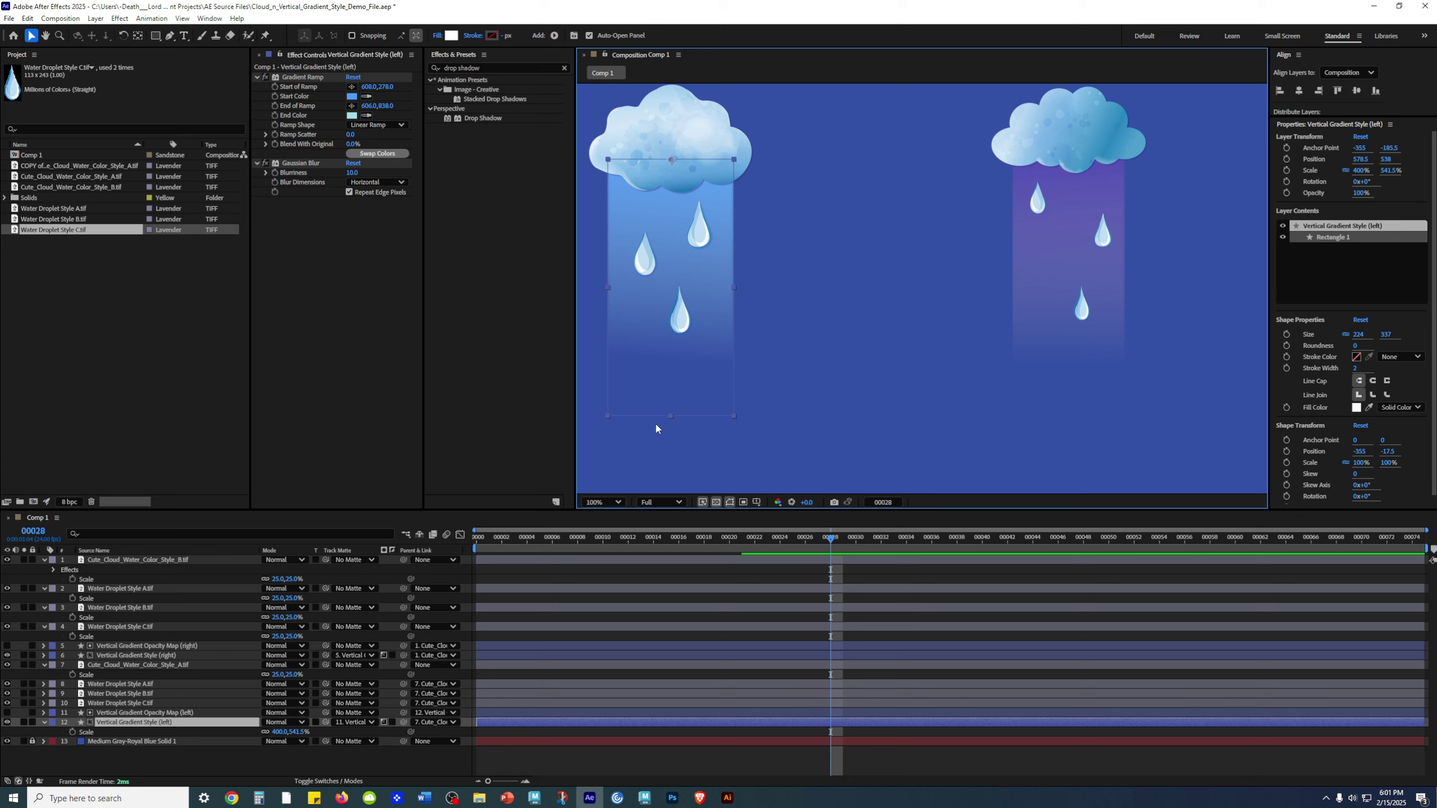
- Try scaling the left style B droplet to 128% and to 25%, undoing each attempt
{"action": "left_click", "coordinate": [729, 255]}
{"action": "left_click", "coordinate": [696, 236]}
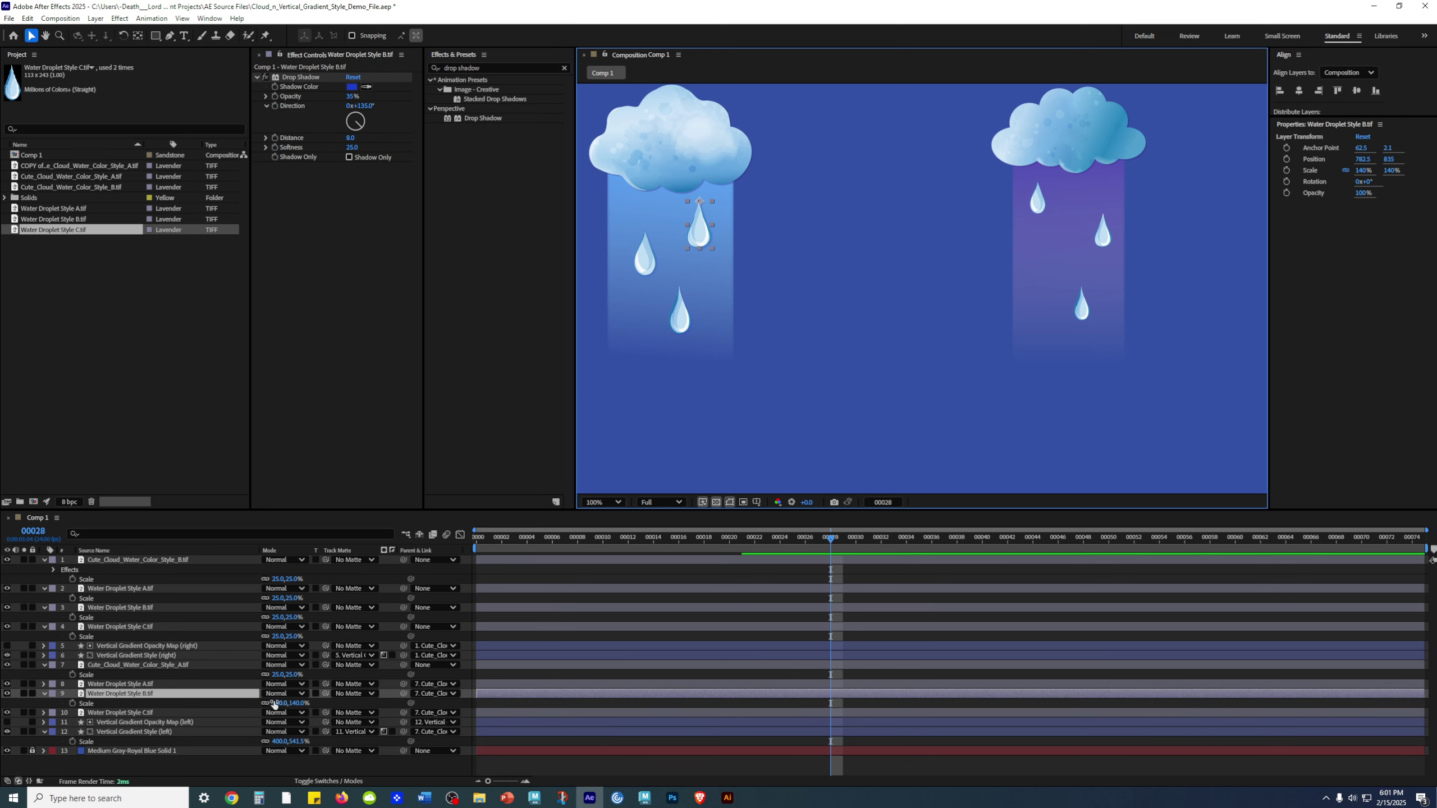
{"action": "left_click_drag", "start_coordinate": [280, 702], "coordinate": [273, 702]}
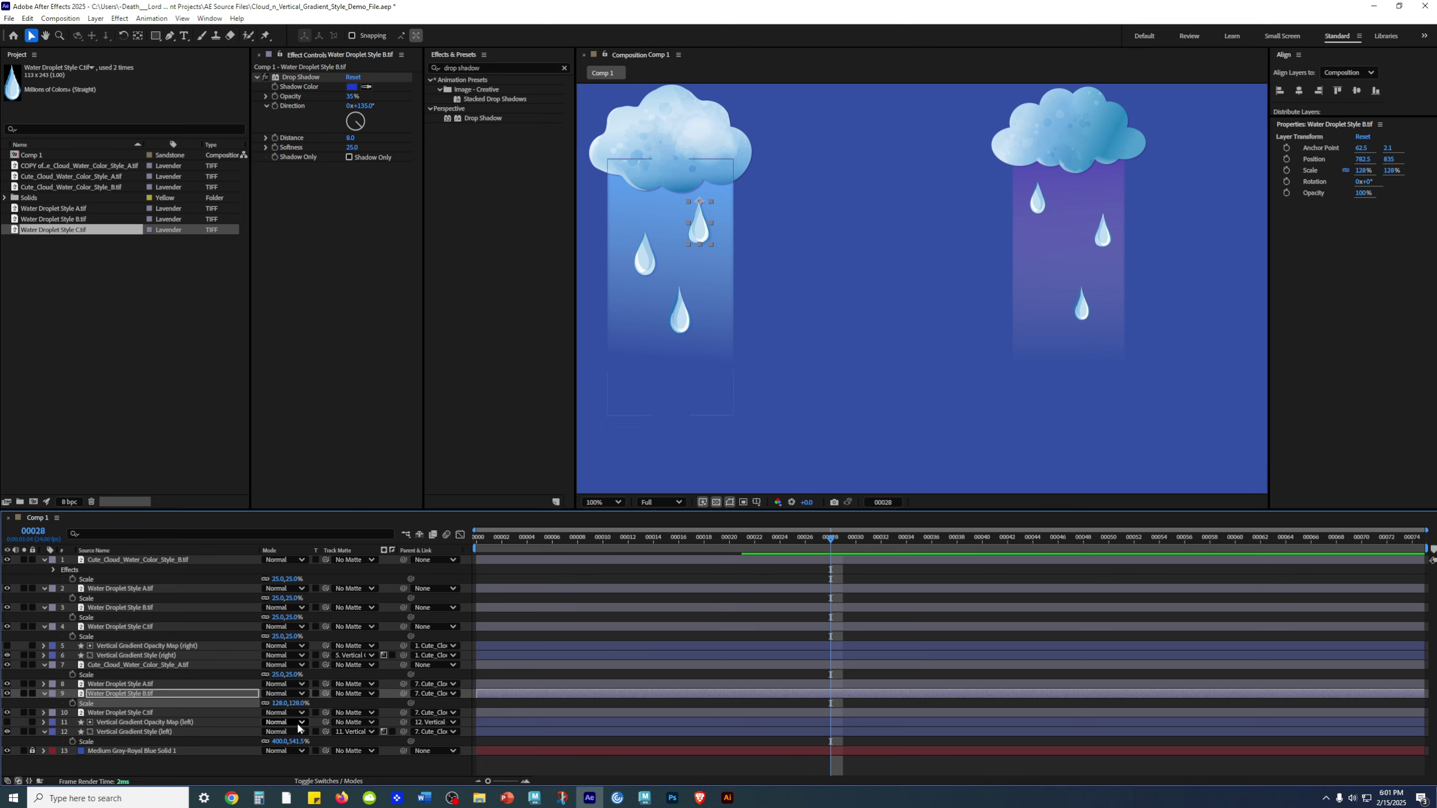
{"action": "key", "text": "ctrl+z"}
{"action": "left_click", "coordinate": [281, 702]}
{"action": "type", "text": "25"}
{"action": "key", "text": "Return"}
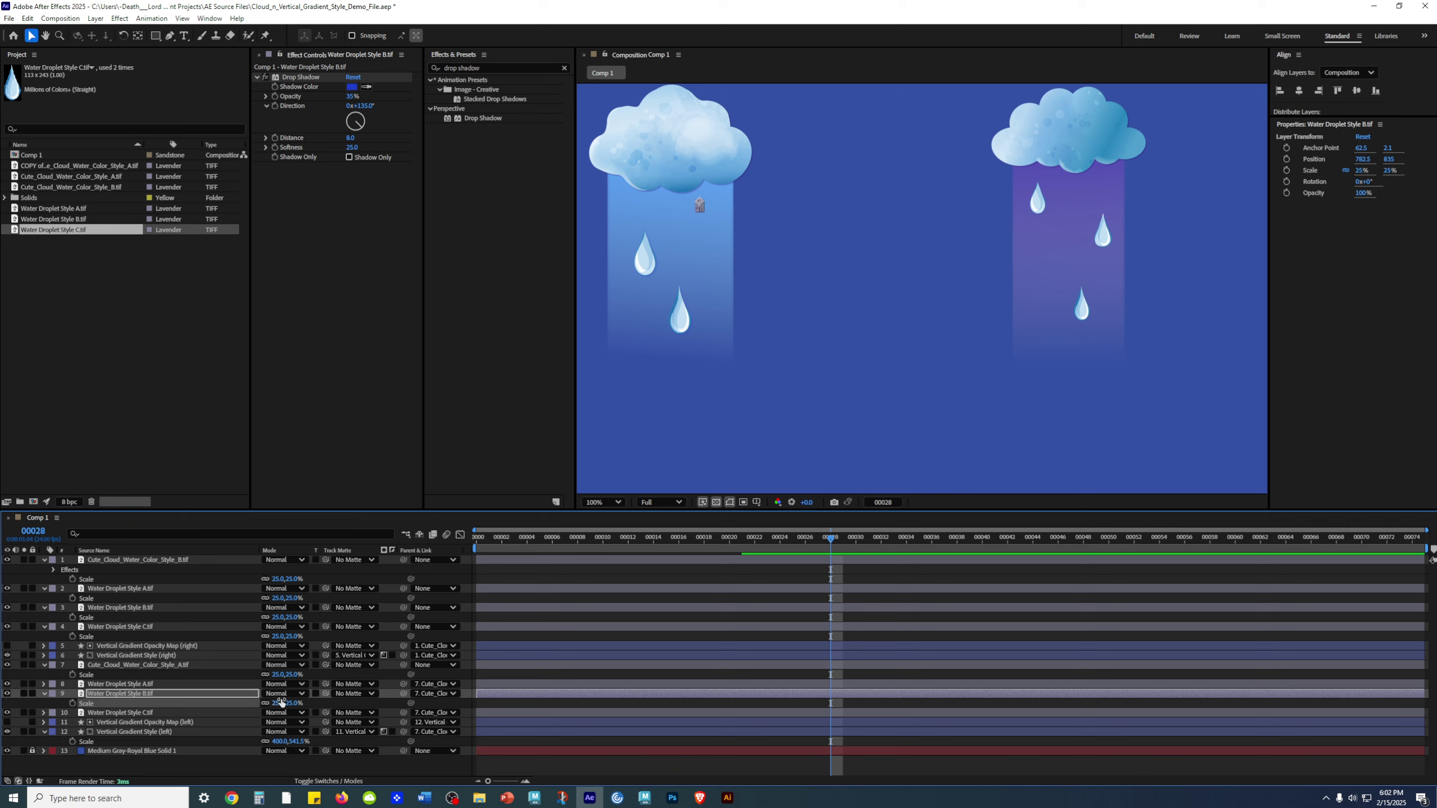
{"action": "key", "text": "ctrl+z"}
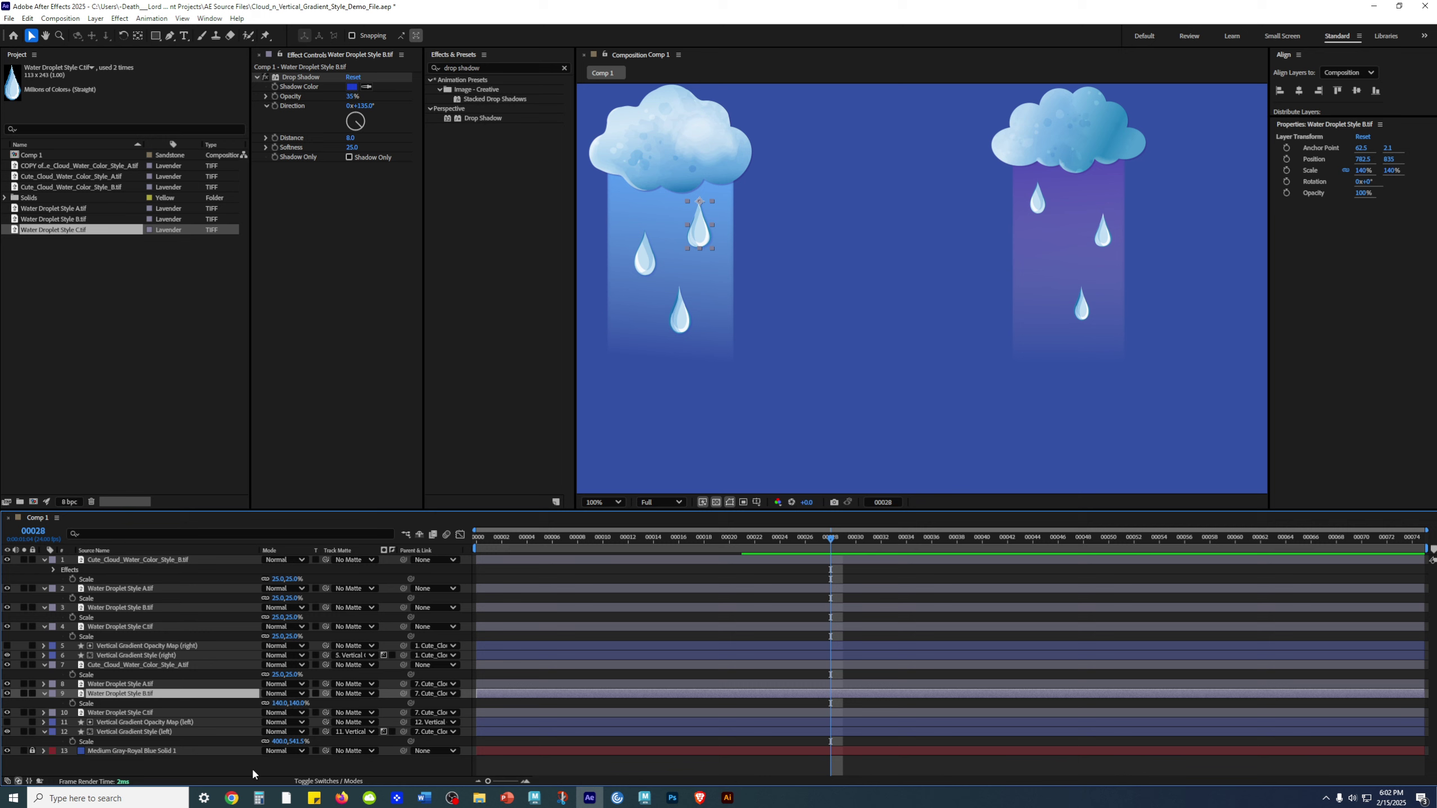
- Check which parent layer the three left water droplets are linked to, without changing it
{"action": "left_click", "coordinate": [251, 765]}
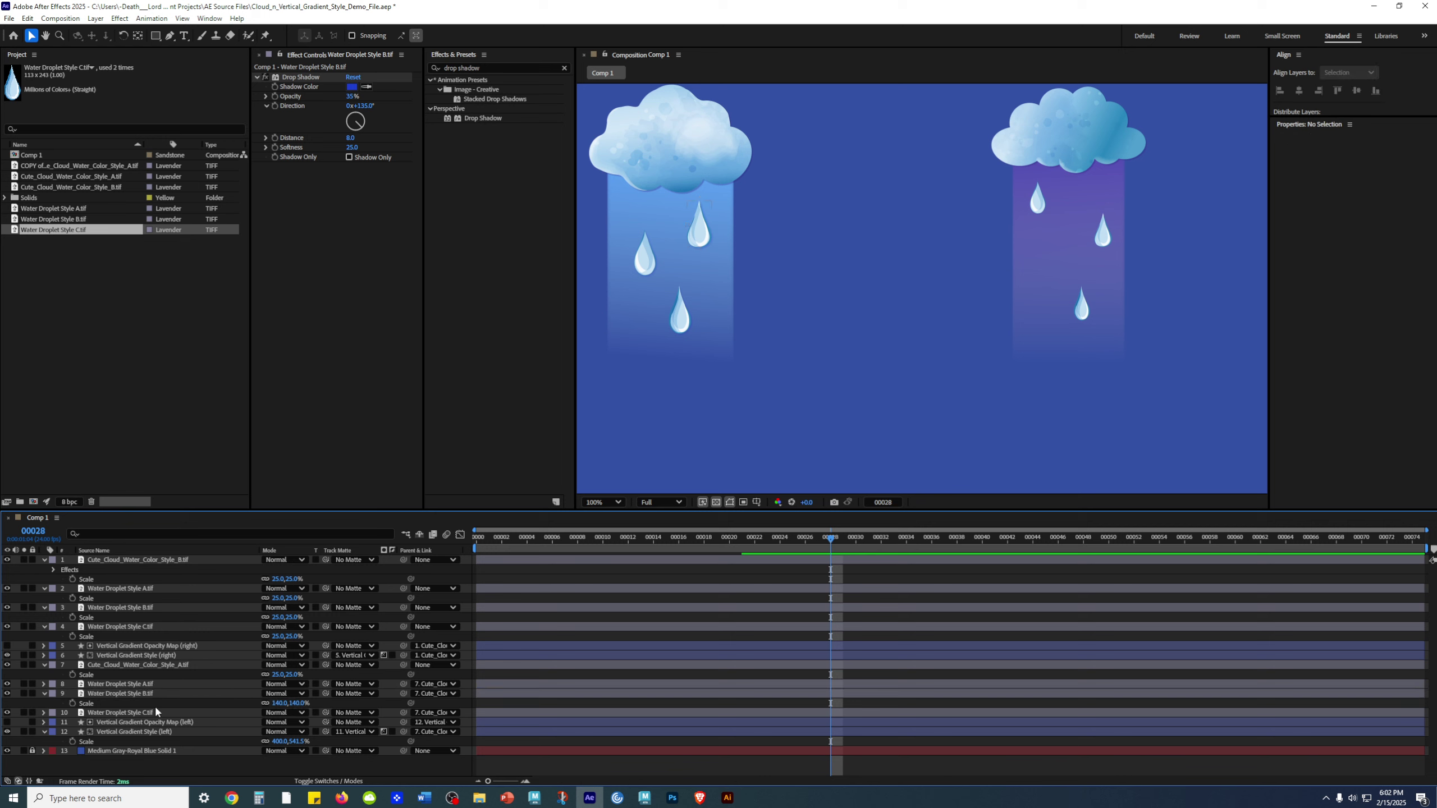
{"action": "left_click", "coordinate": [45, 693]}
{"action": "left_click", "coordinate": [122, 684]}
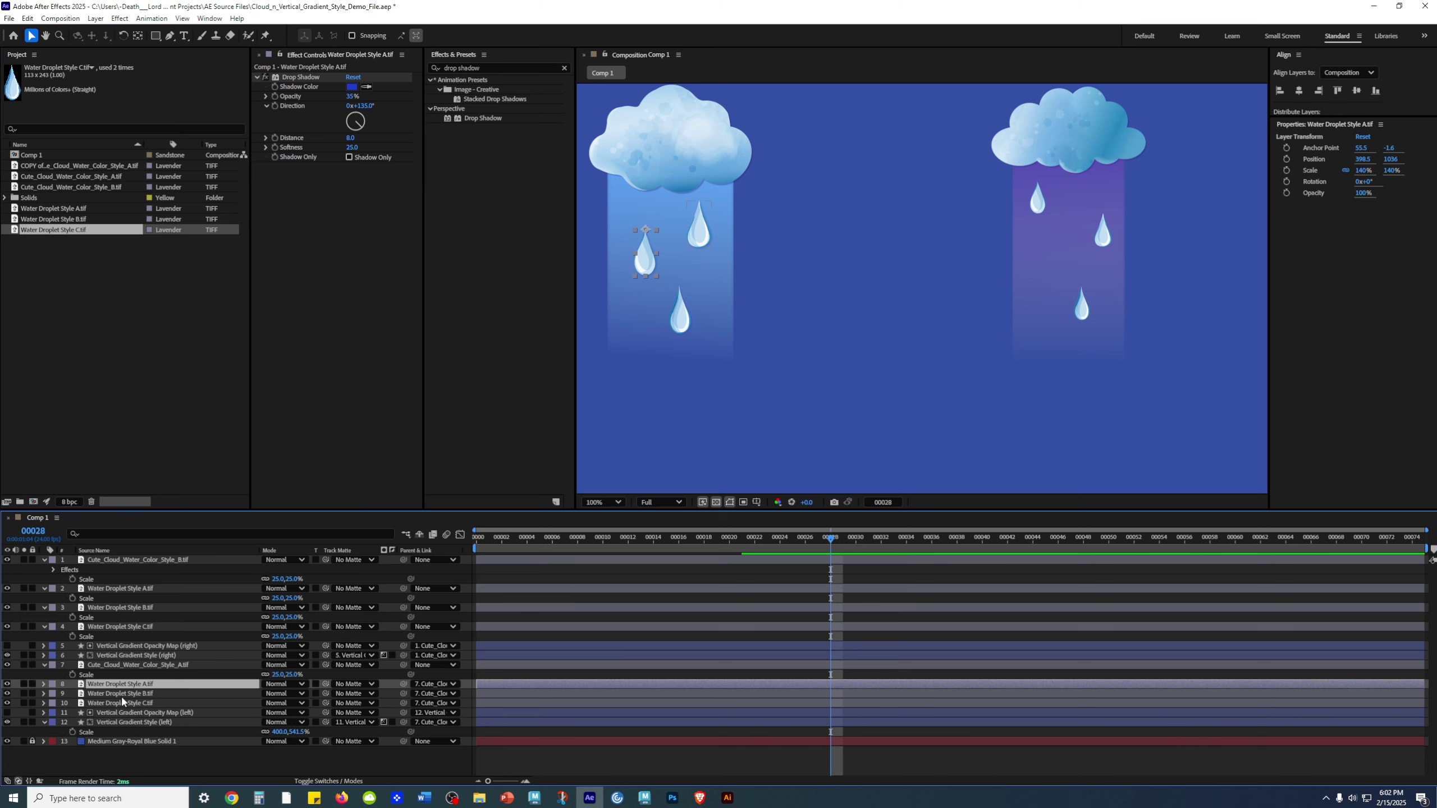
{"action": "left_click", "coordinate": [126, 703], "text": "shift"}
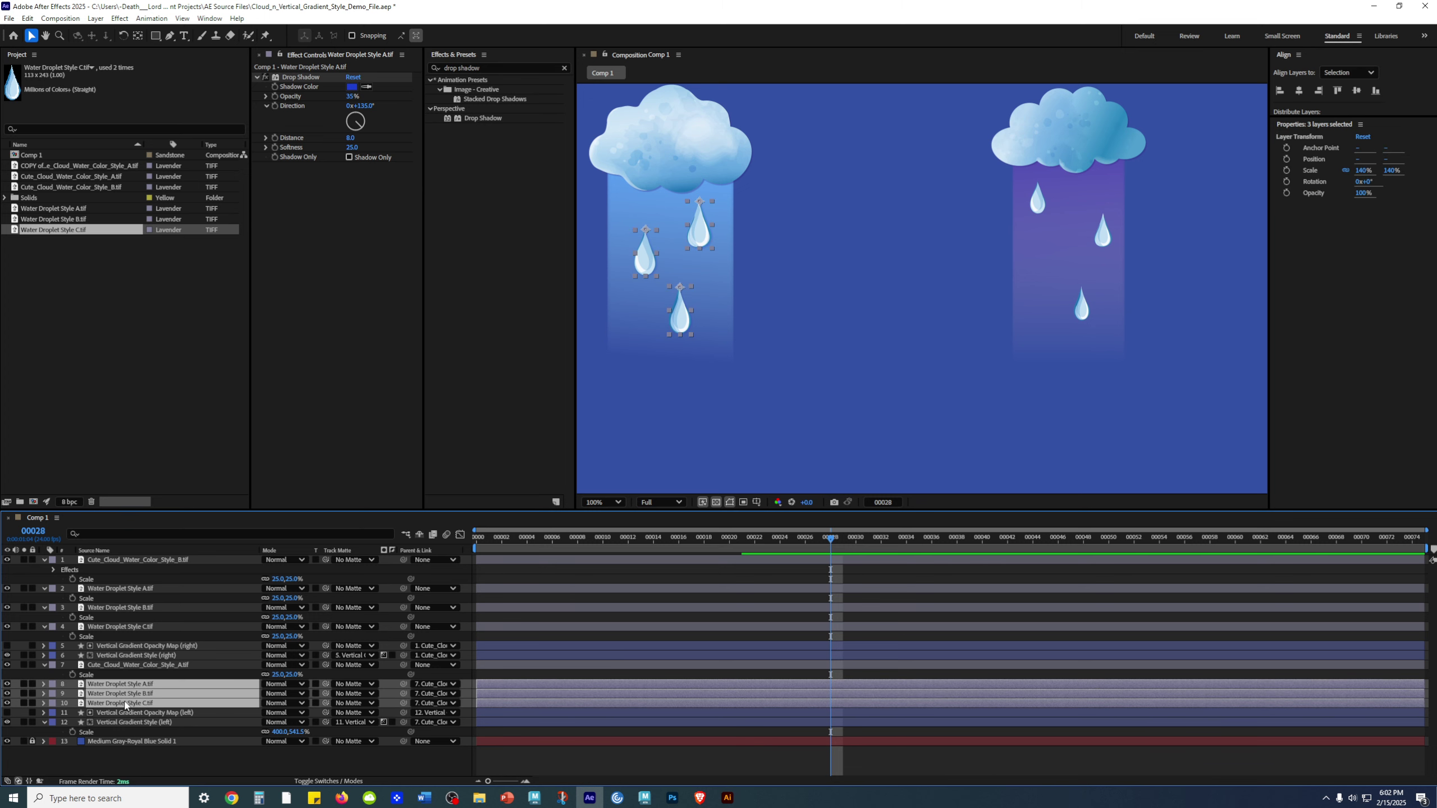
{"action": "left_click", "coordinate": [453, 684]}
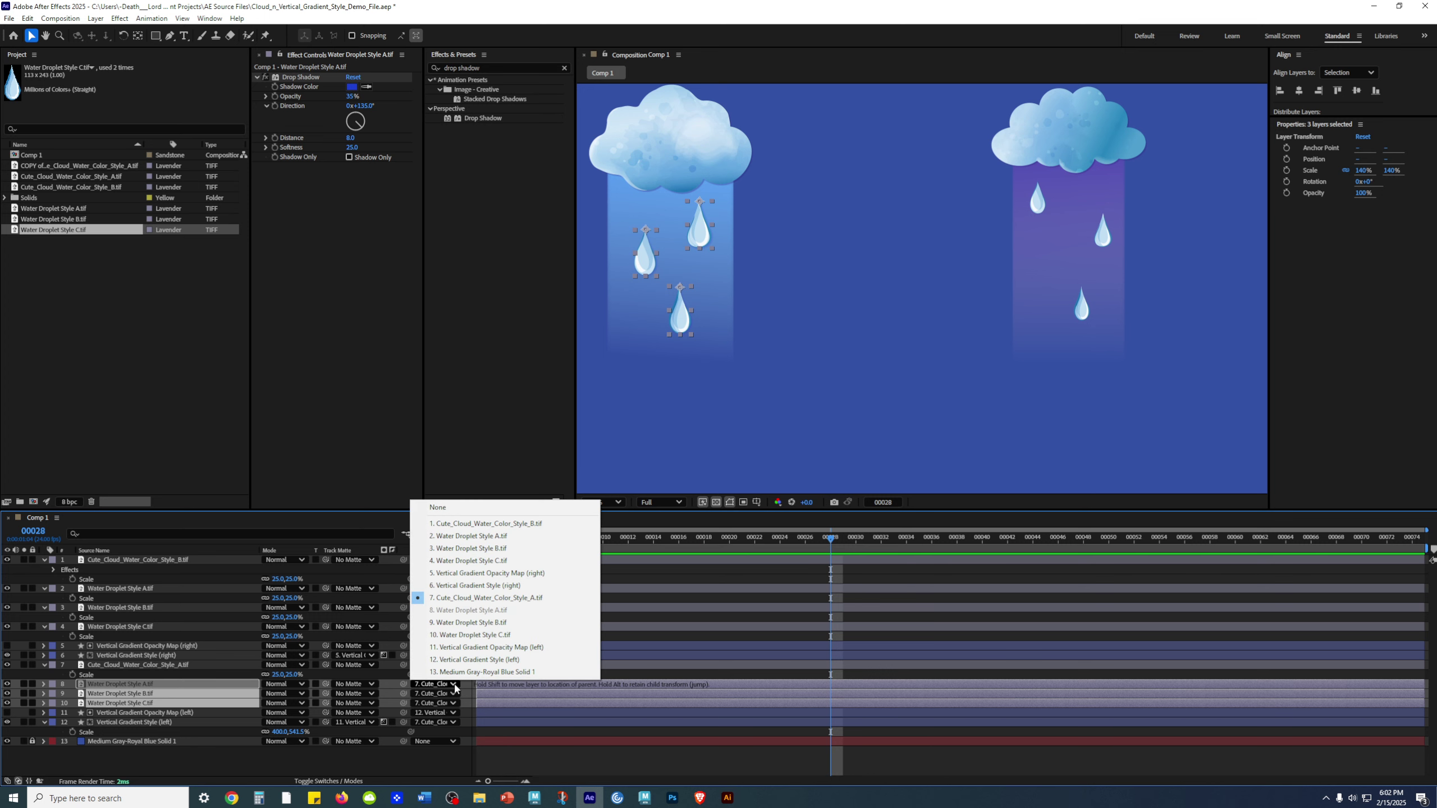
{"action": "left_click", "coordinate": [420, 757]}
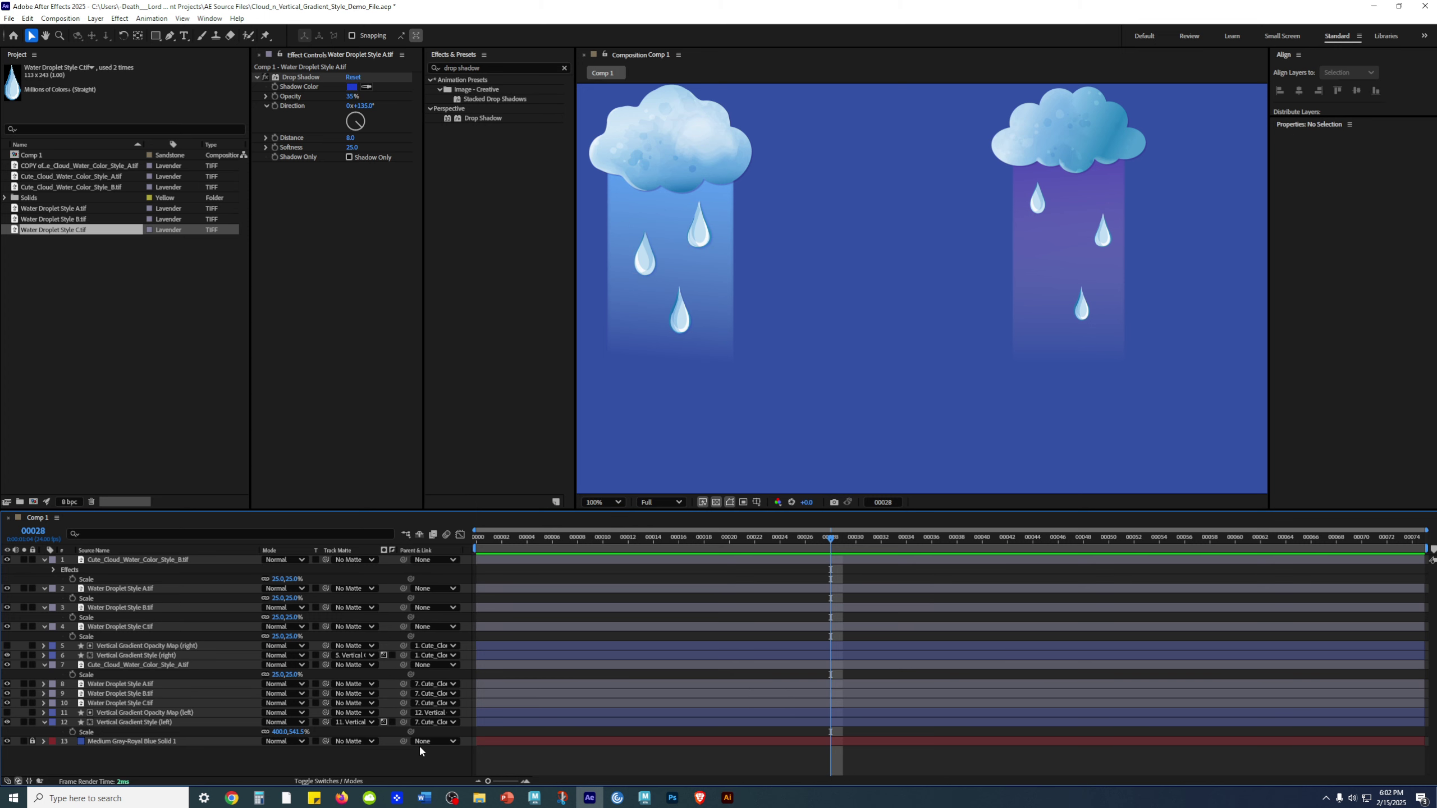
- Scale the three left water droplets together down to about 119.3%
{"action": "left_click", "coordinate": [193, 665]}
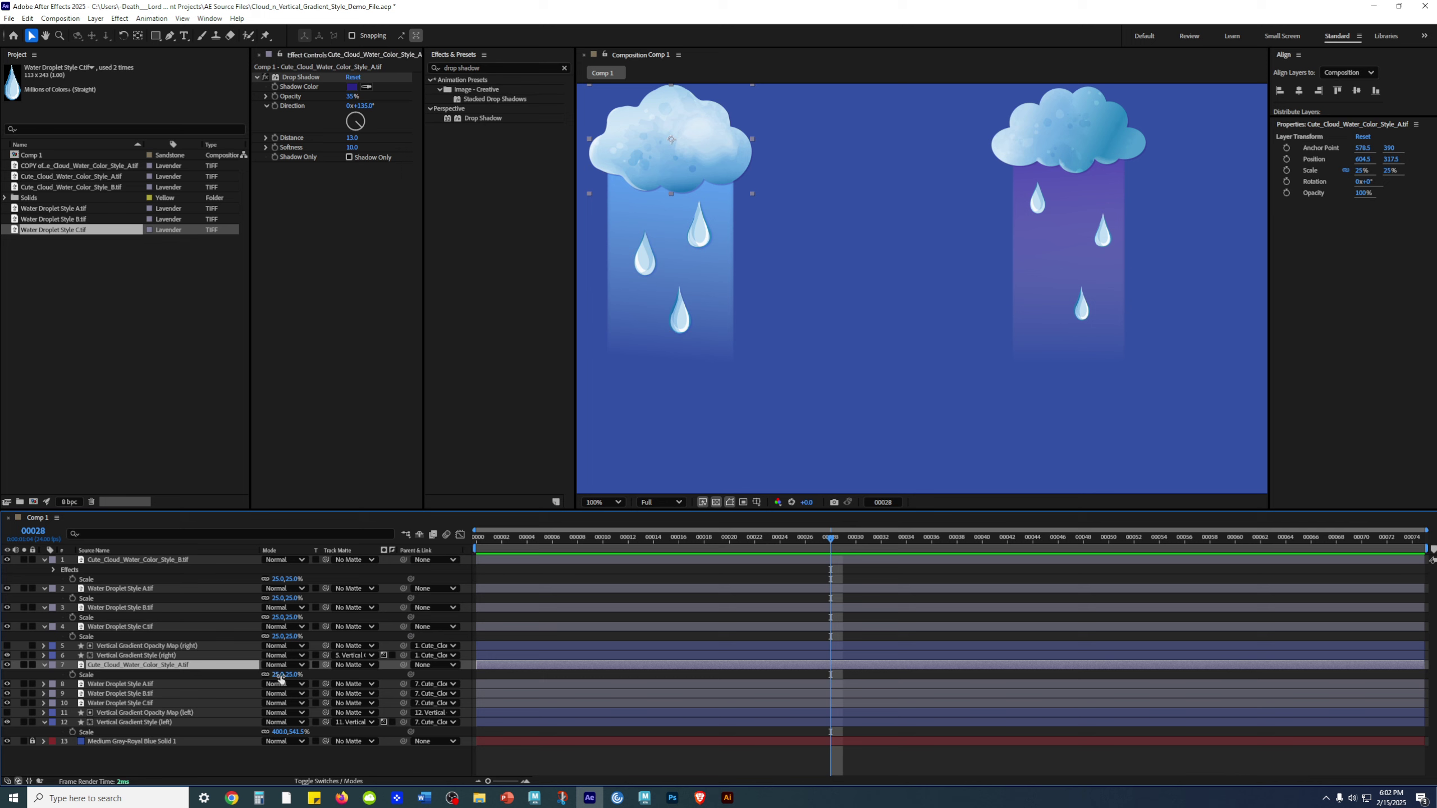
{"action": "left_click", "coordinate": [238, 684]}
{"action": "left_click", "coordinate": [175, 703], "text": "shift"}
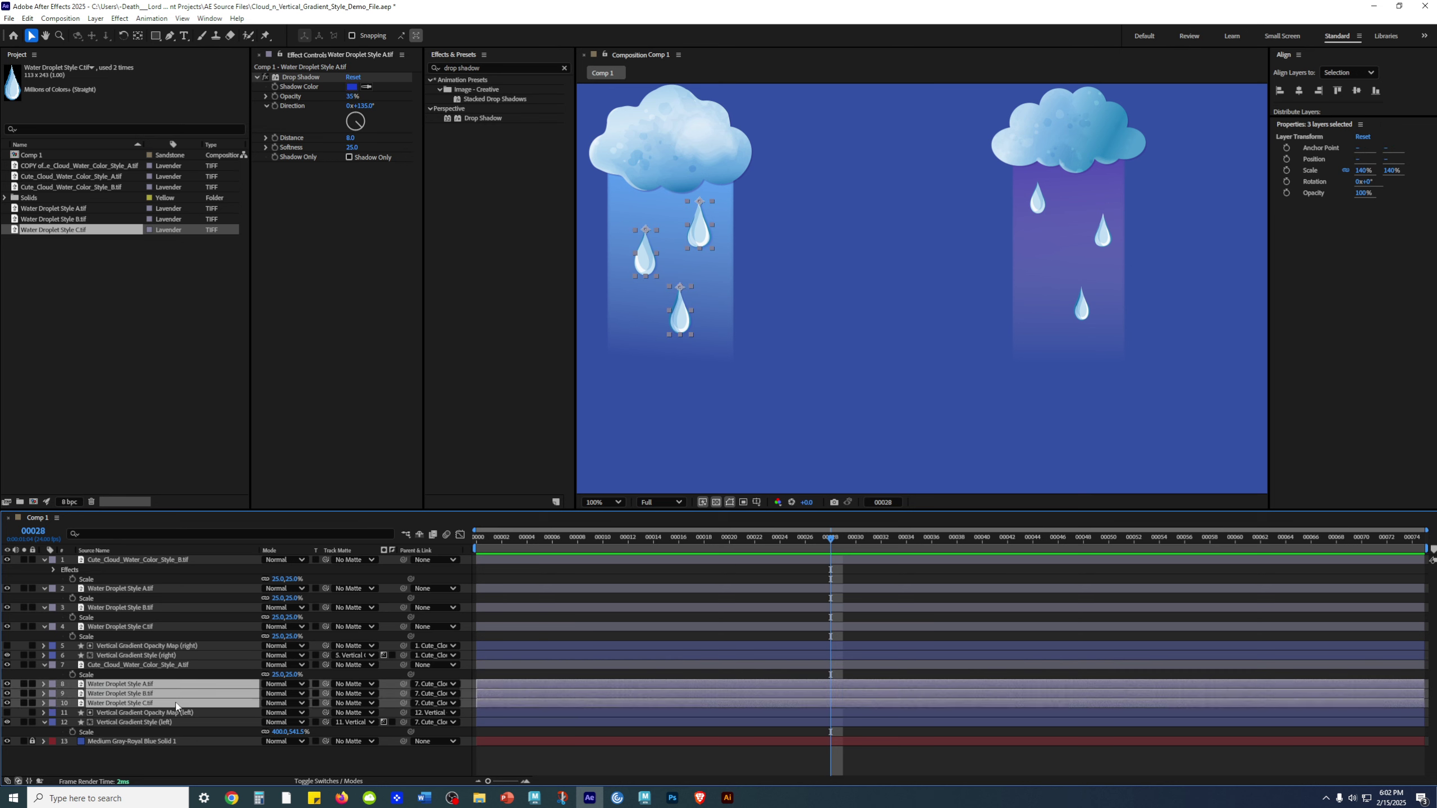
{"action": "key", "text": "s"}
{"action": "left_click_drag", "start_coordinate": [275, 694], "coordinate": [256, 695]}
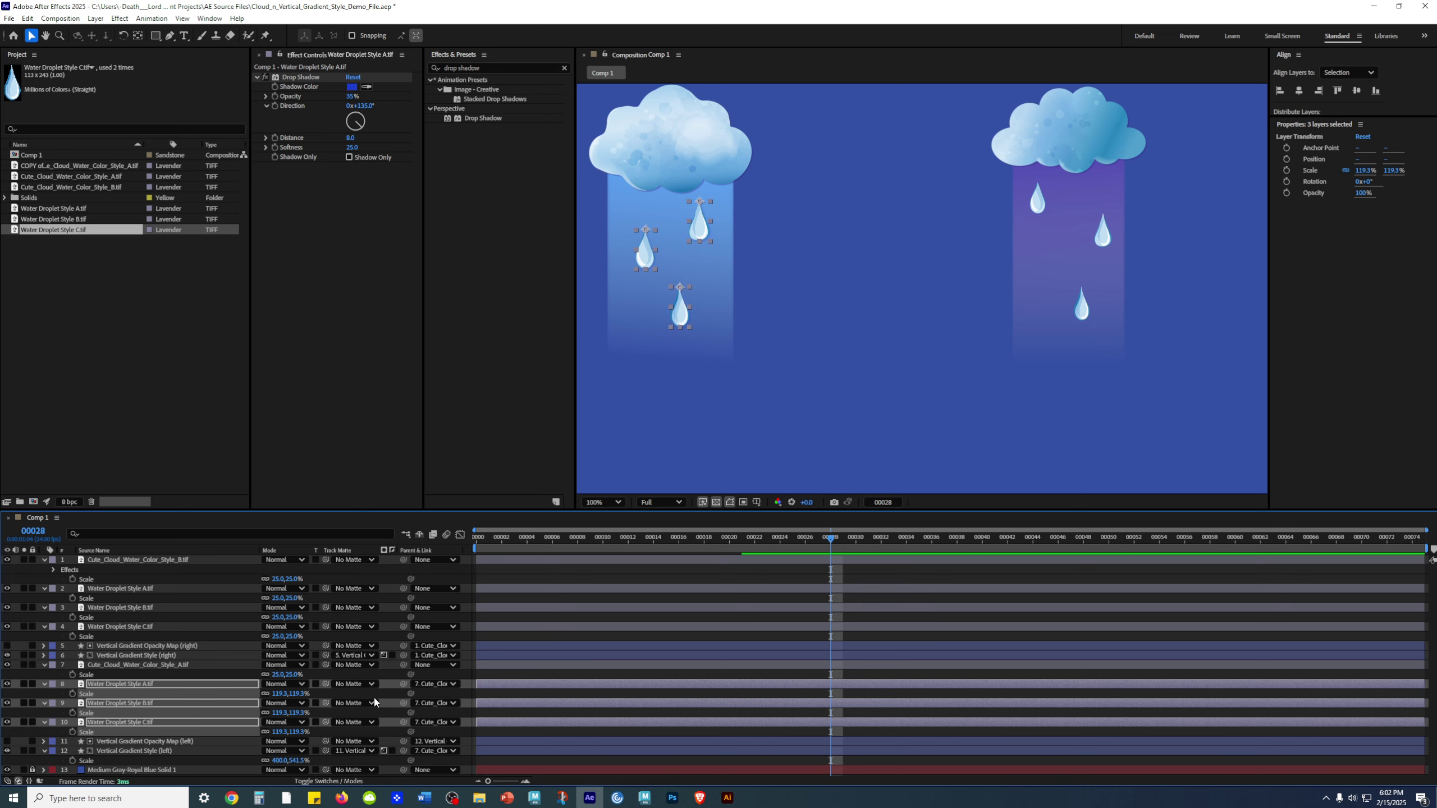
- Collapse all expanded layer properties in the timeline, keeping the mode and track matte columns shown
{"action": "key", "text": "s"}
{"action": "left_click", "coordinate": [333, 781]}
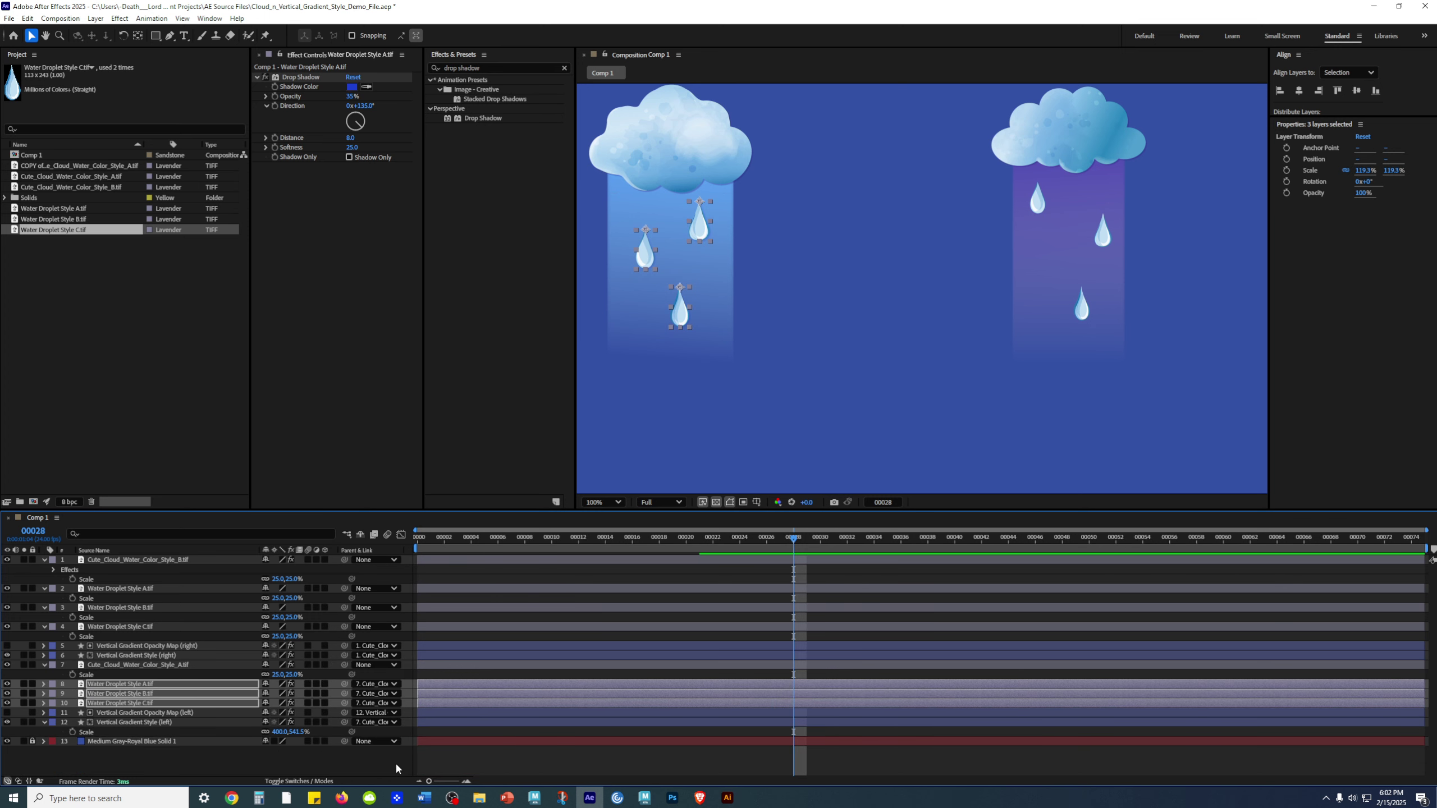
{"action": "left_click", "coordinate": [333, 782]}
{"action": "left_click", "coordinate": [365, 763]}
{"action": "key", "text": "ctrl+grave"}
- Parent the three water droplets under the right cloud to the Cute_Cloud_Water_Color_Style_B.tif layer
{"action": "left_click_drag", "start_coordinate": [1078, 317], "coordinate": [1141, 333]}
{"action": "left_click", "coordinate": [1169, 253]}
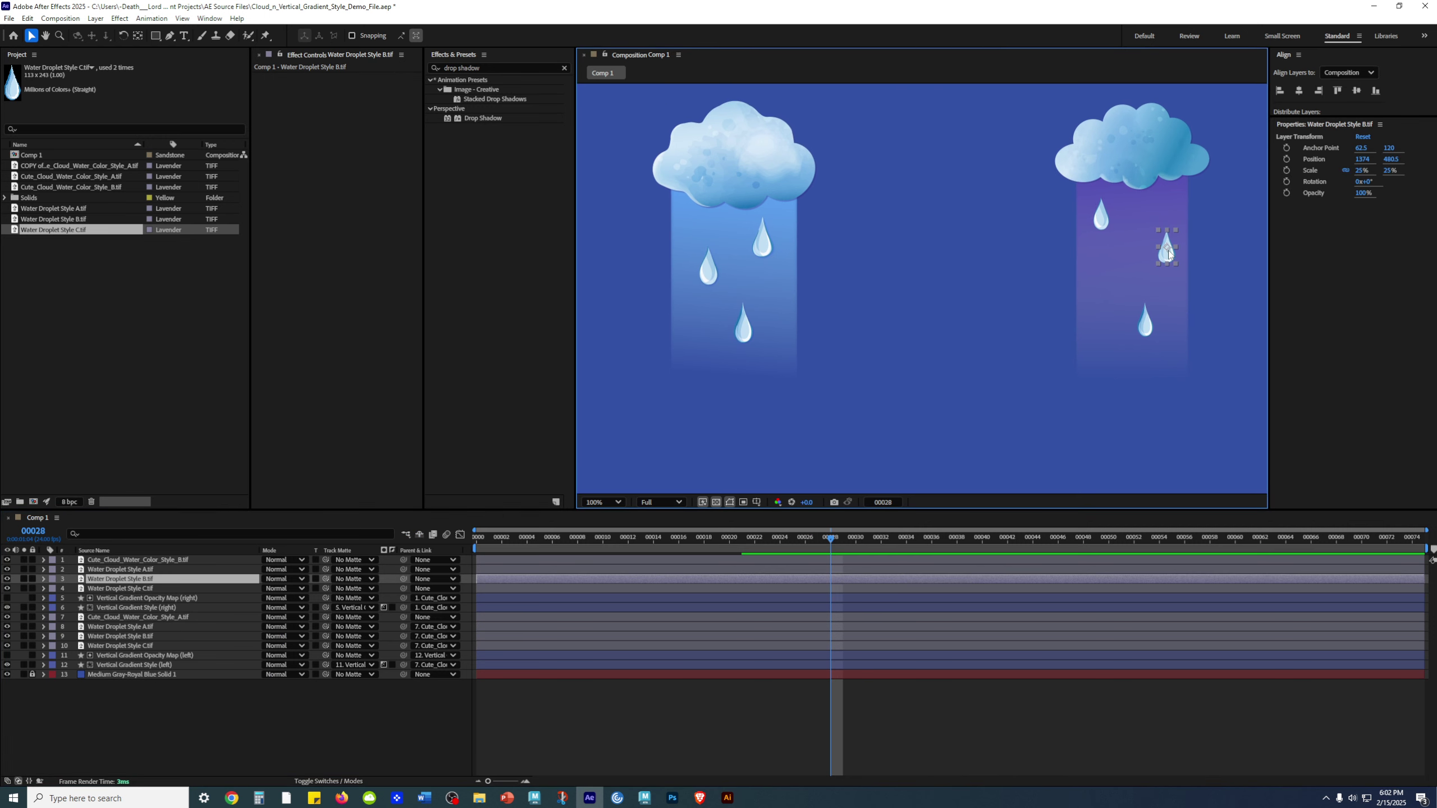
{"action": "left_click", "coordinate": [1099, 216], "text": "shift"}
{"action": "left_click", "coordinate": [1145, 321], "text": "shift"}
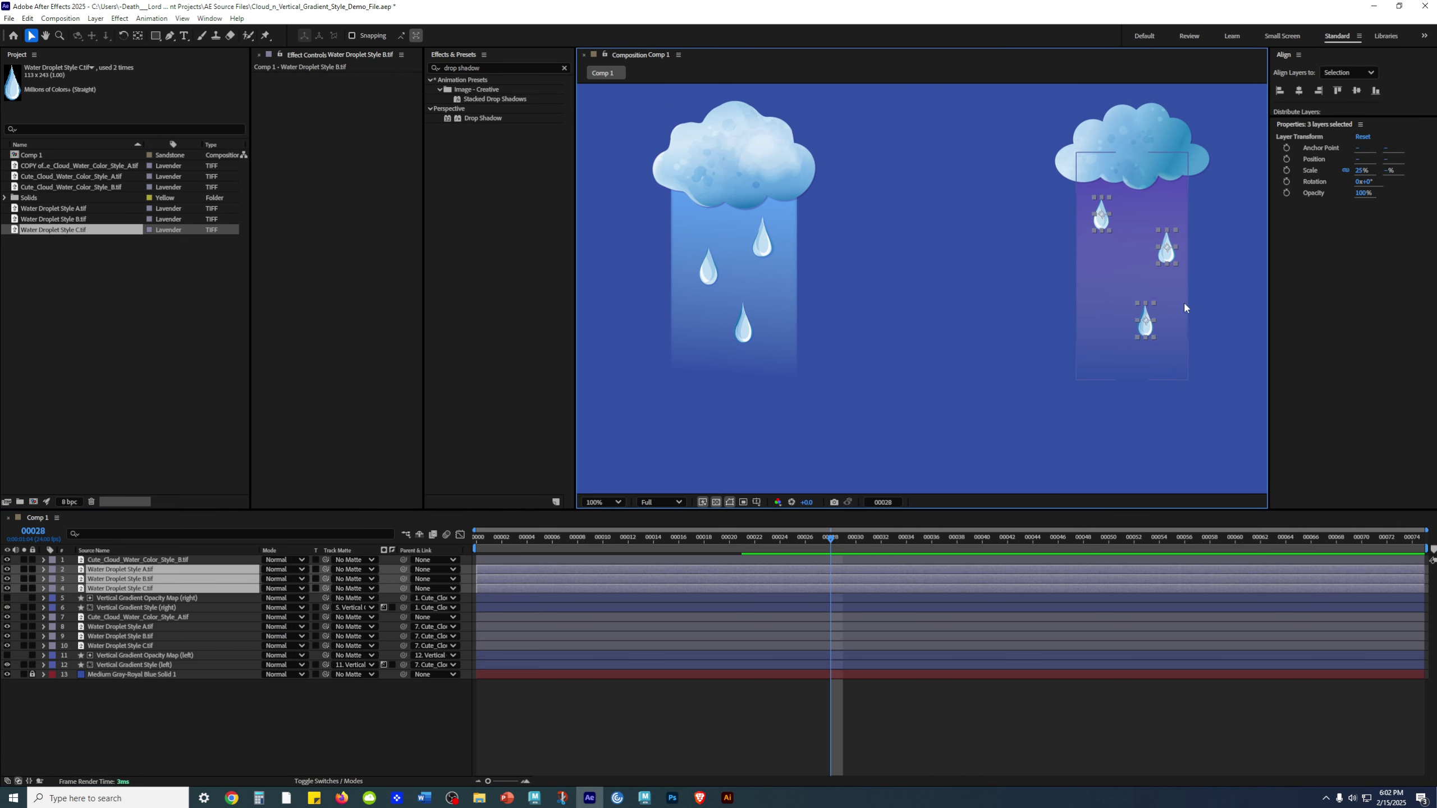
{"action": "key", "text": "period"}
{"action": "left_click_drag", "start_coordinate": [994, 242], "coordinate": [411, 277]}
{"action": "left_click_drag", "start_coordinate": [725, 281], "coordinate": [848, 342]}
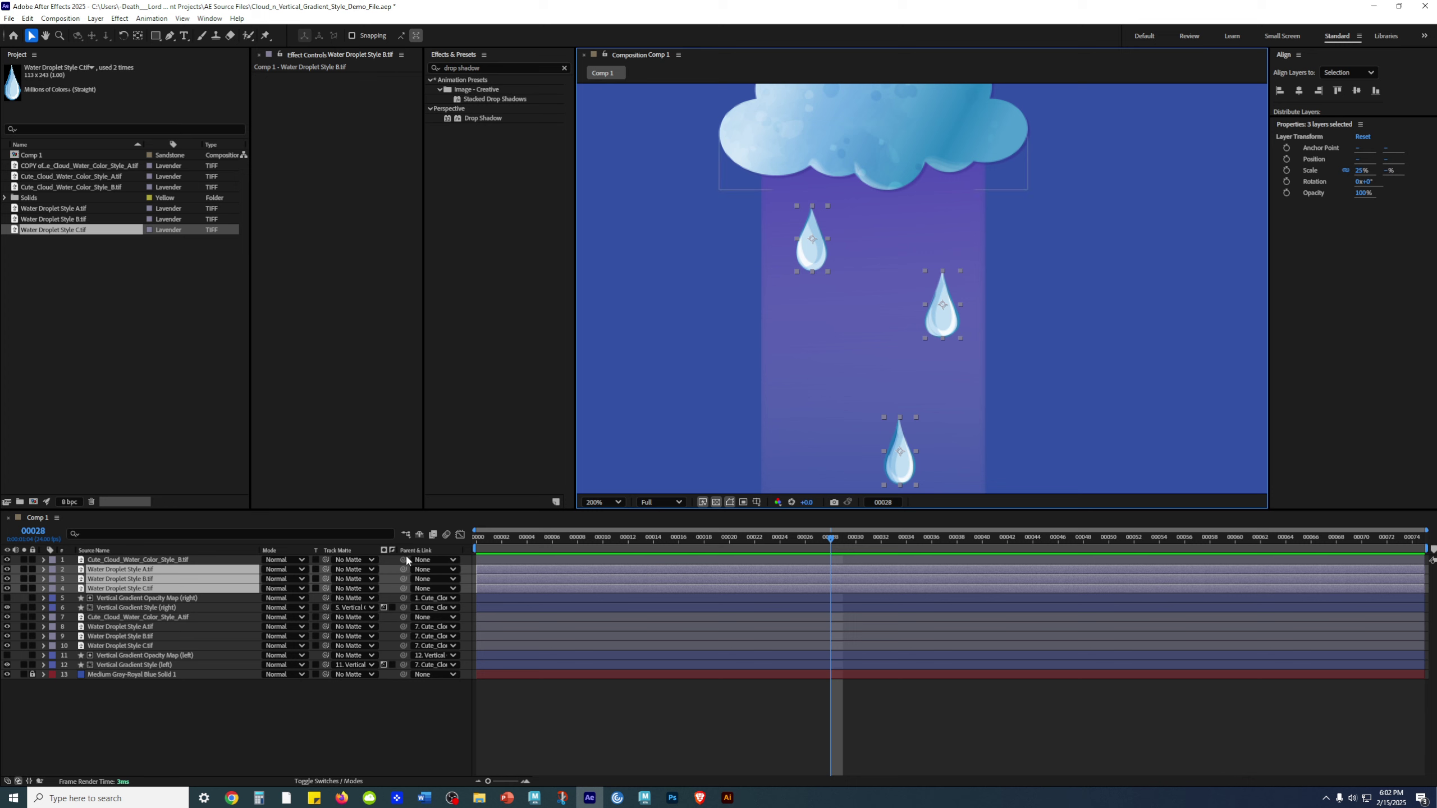
{"action": "left_click", "coordinate": [451, 569]}
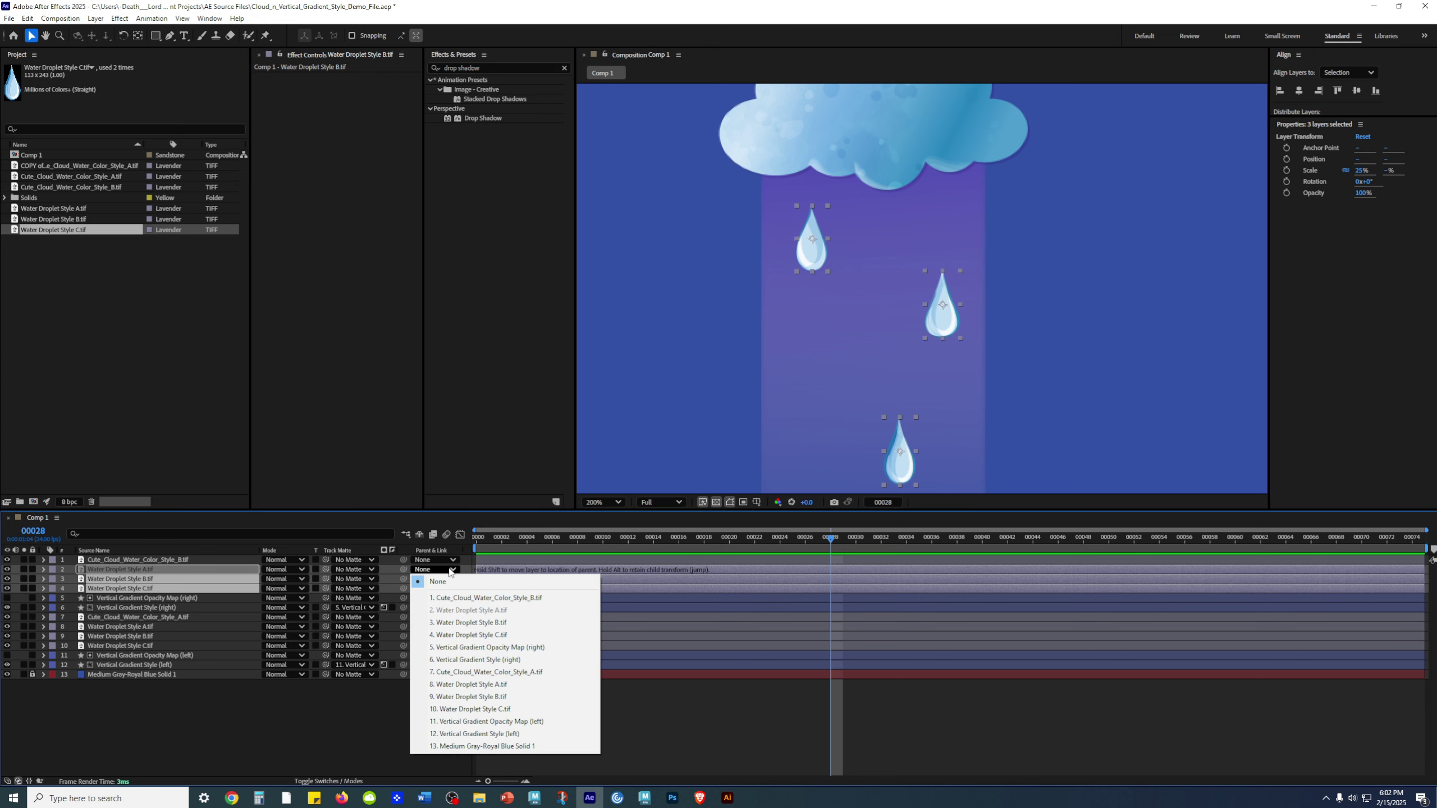
{"action": "left_click", "coordinate": [469, 598]}
- Compare the scale values of the newly parented right droplets with the scale of their parent cloud
{"action": "left_click", "coordinate": [187, 570]}
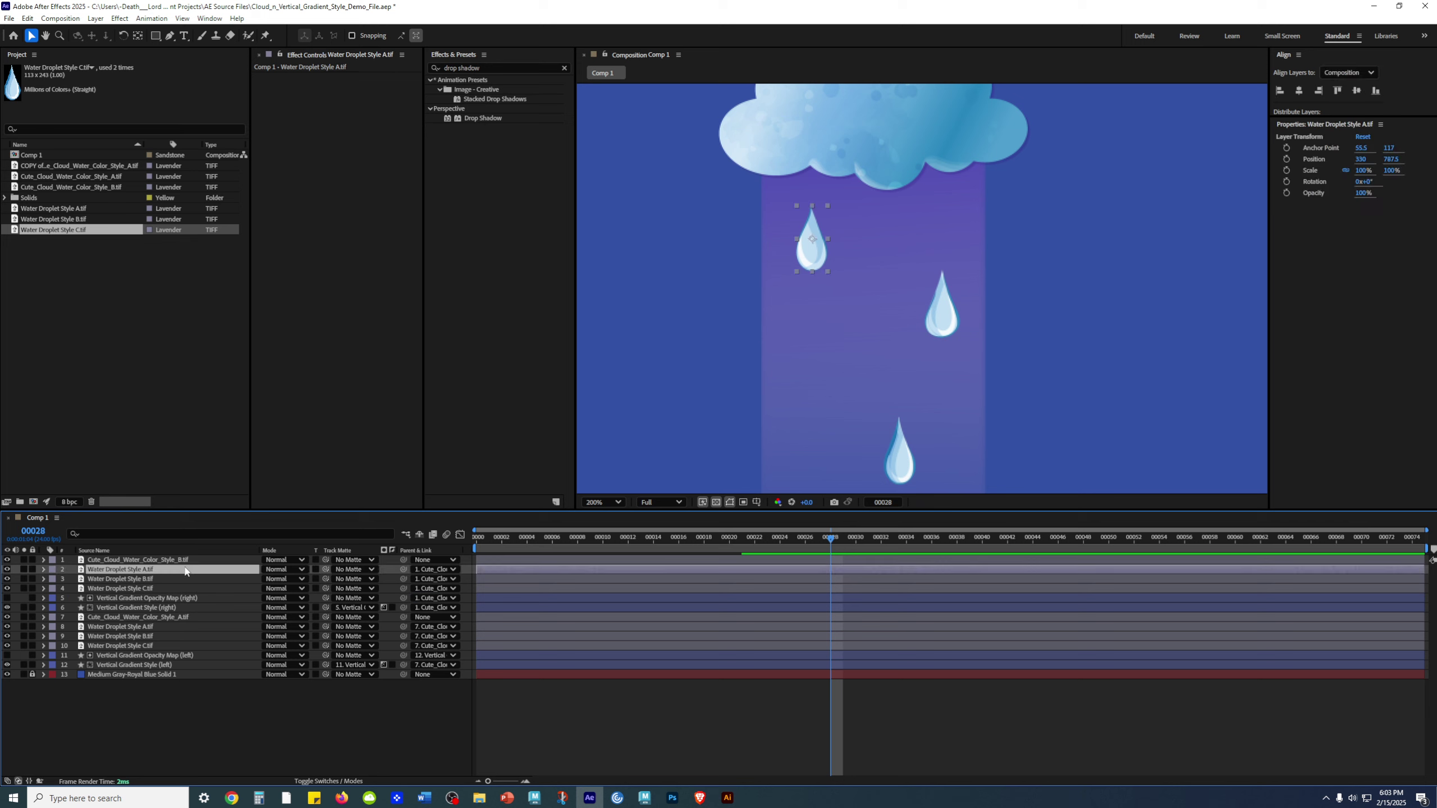
{"action": "key", "text": "s"}
{"action": "key", "text": "s"}
{"action": "left_click", "coordinate": [182, 579]}
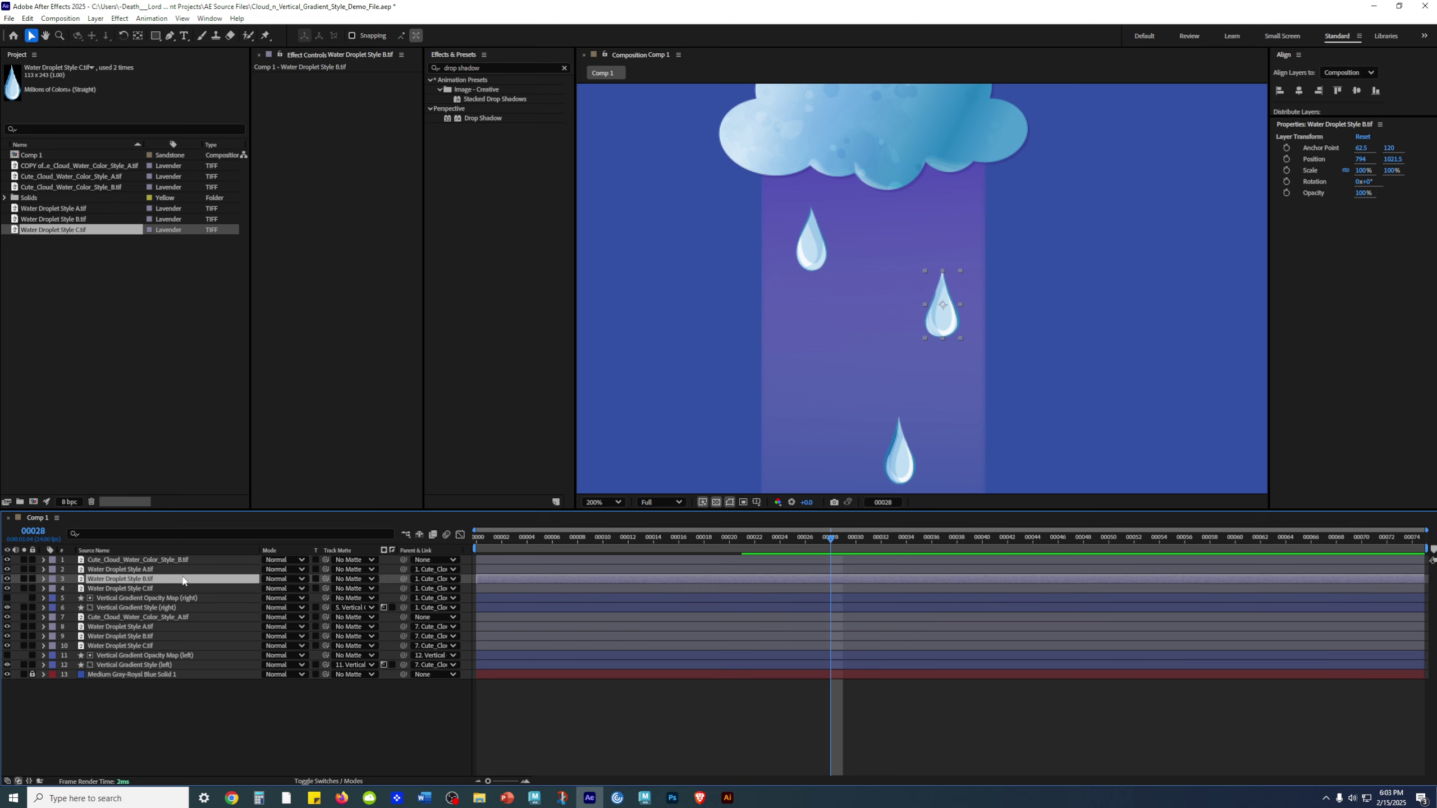
{"action": "left_click", "coordinate": [207, 717]}
{"action": "left_click", "coordinate": [155, 569]}
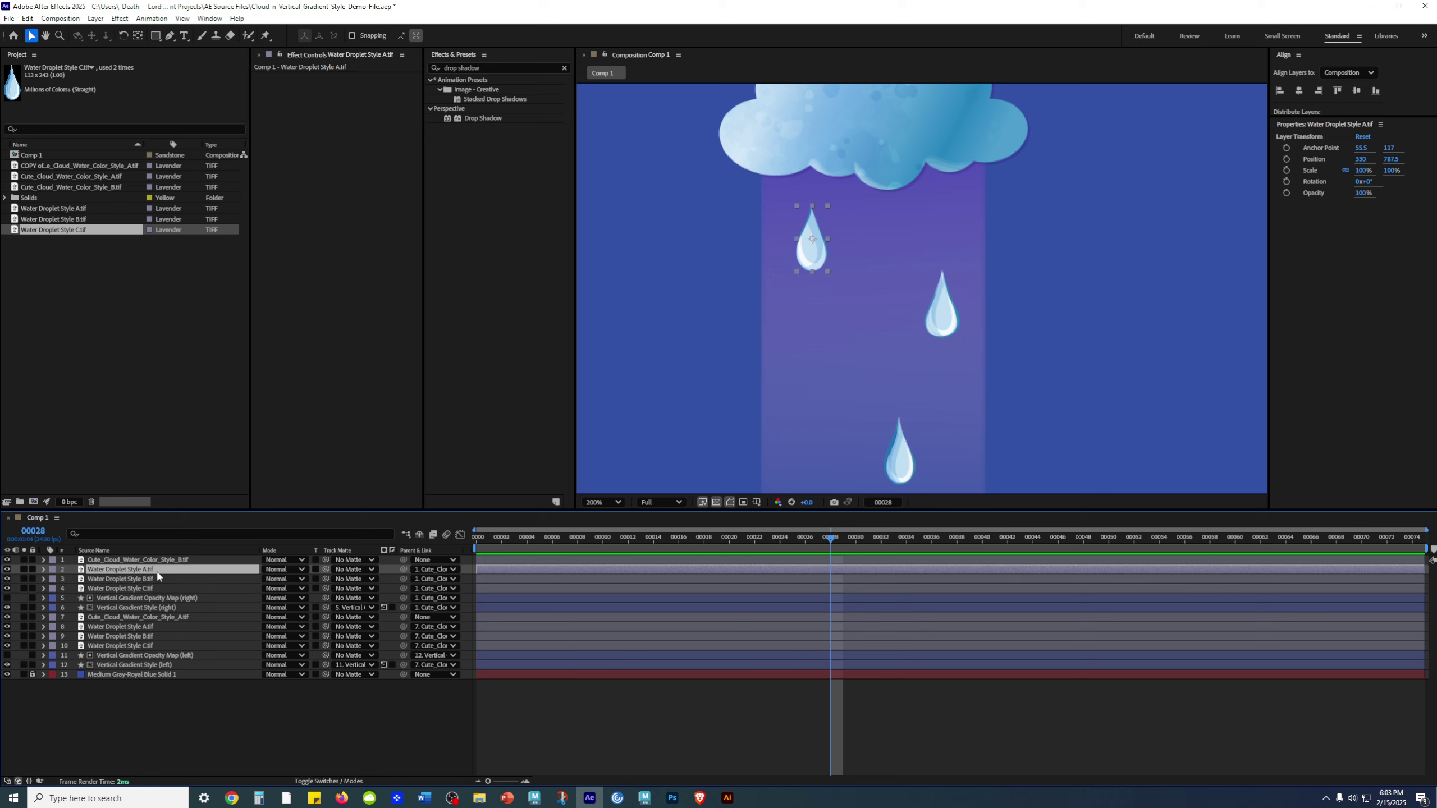
{"action": "key", "text": "s"}
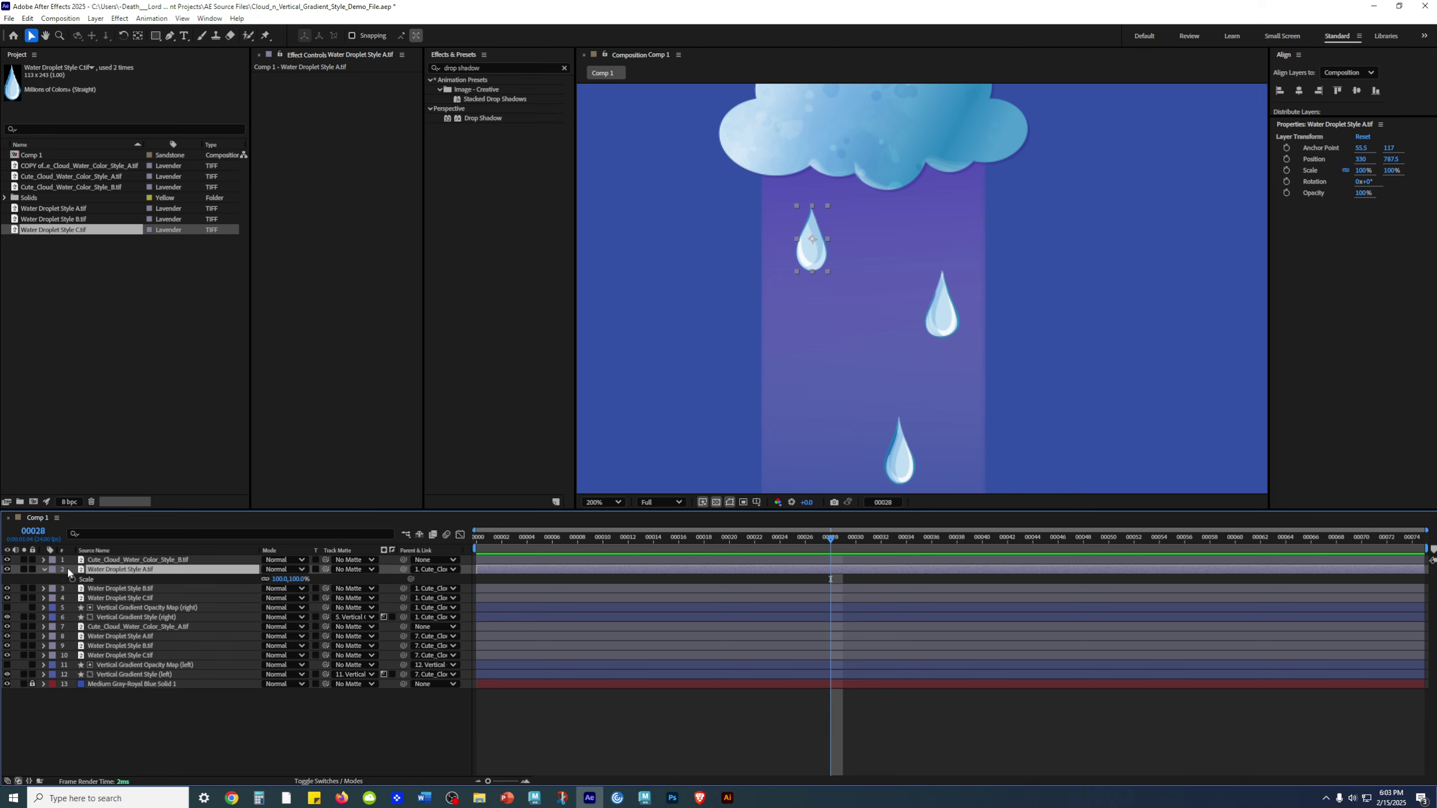
{"action": "left_click", "coordinate": [147, 560]}
{"action": "key", "text": "s"}
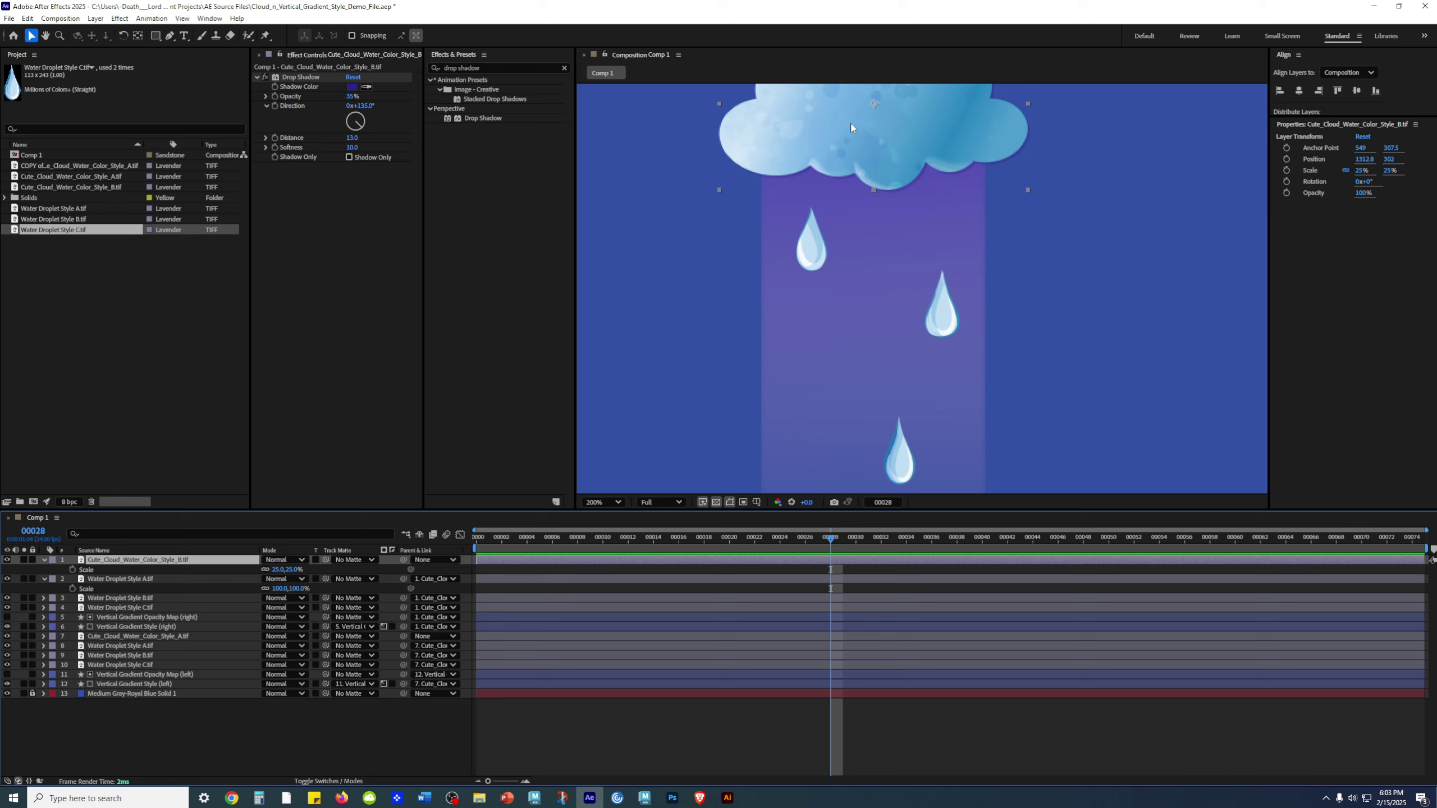
{"action": "left_click", "coordinate": [44, 559]}
{"action": "left_click", "coordinate": [43, 569]}
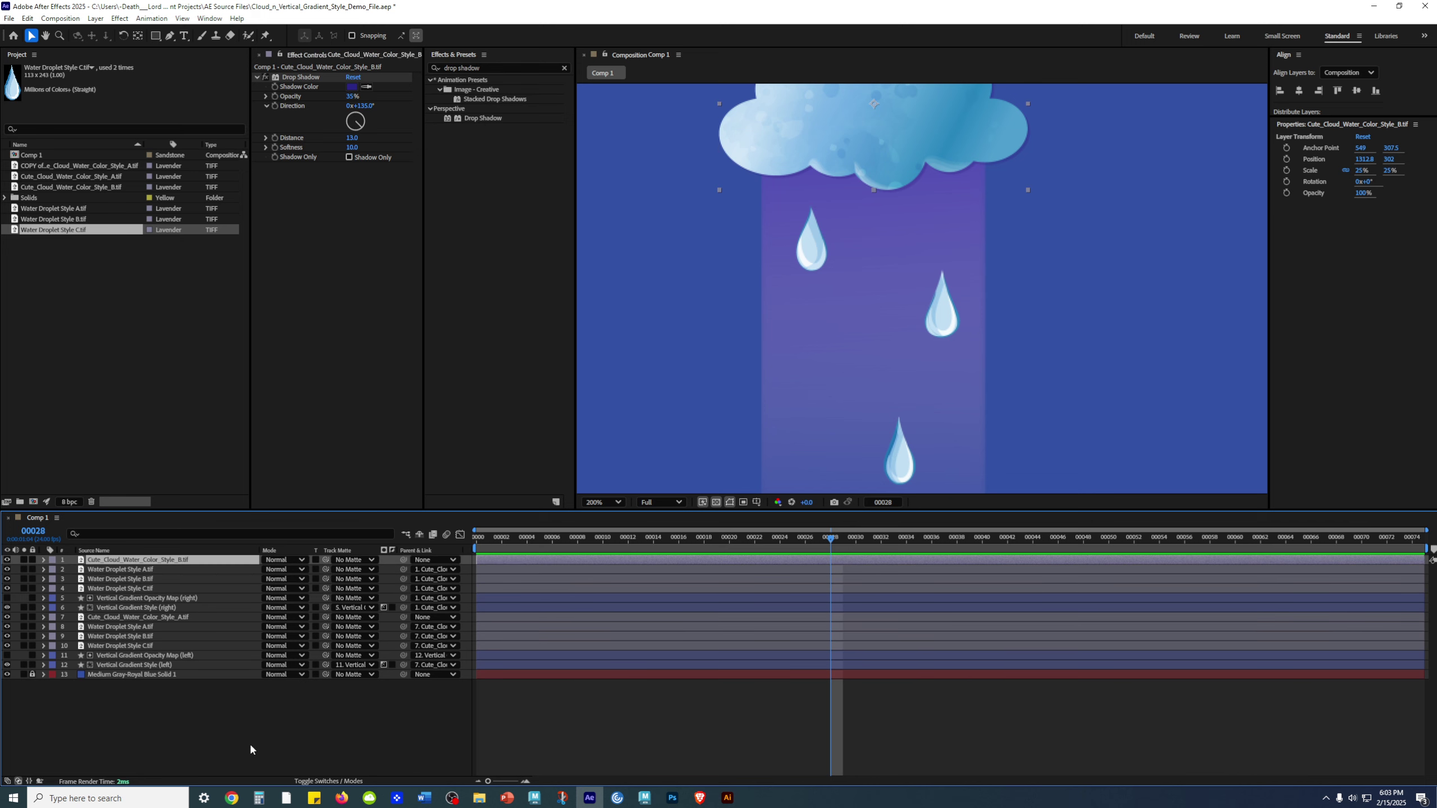
{"action": "left_click", "coordinate": [224, 729]}
- Move the anchor point of the right style A droplet from its center up to its pointed tip
{"action": "left_click", "coordinate": [805, 229]}
{"action": "scroll", "coordinate": [812, 250], "scroll_direction": "up", "scroll_amount": 2}
{"action": "key", "text": "h"}
{"action": "left_click_drag", "start_coordinate": [812, 250], "coordinate": [887, 302]}
{"action": "key", "text": "v"}
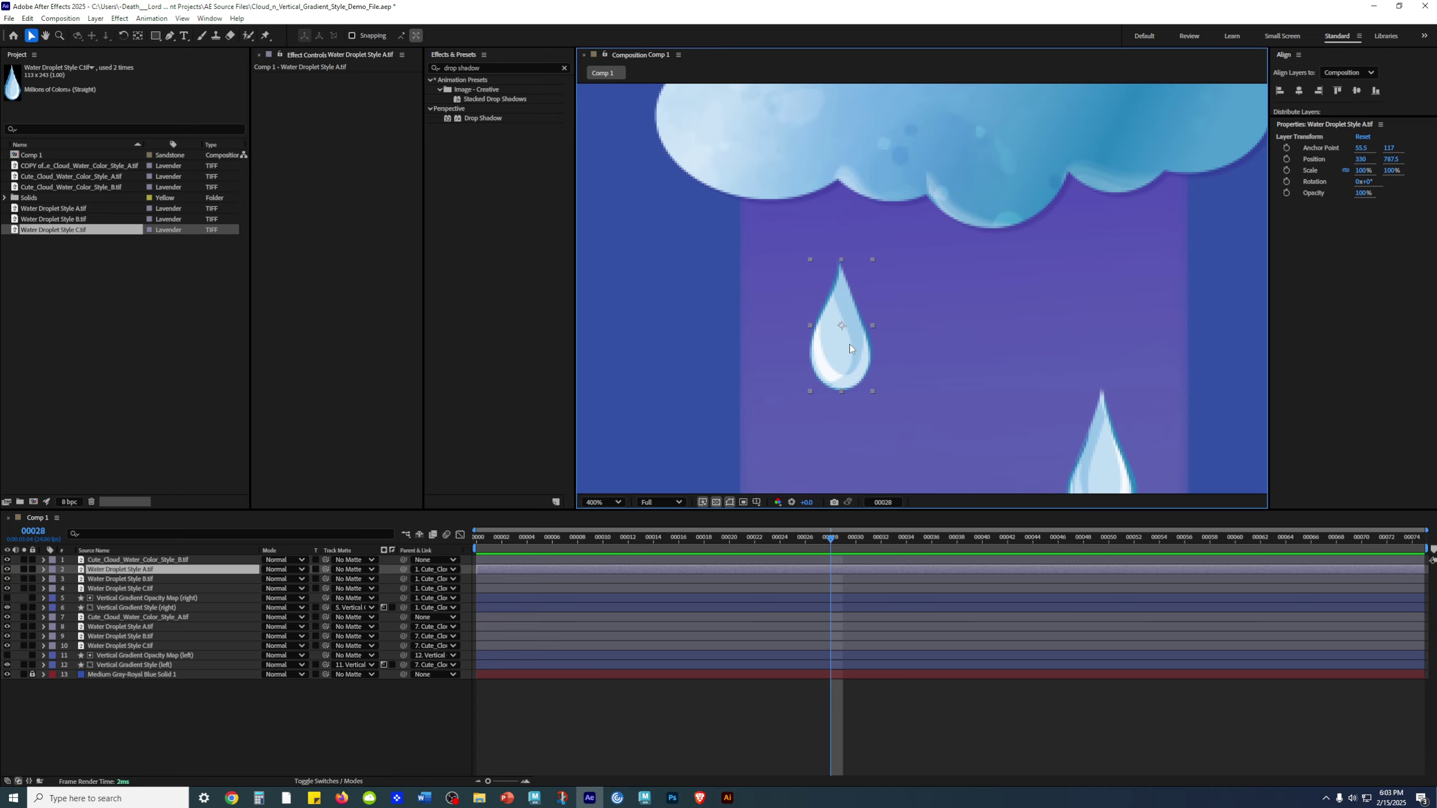
{"action": "left_click", "coordinate": [138, 36]}
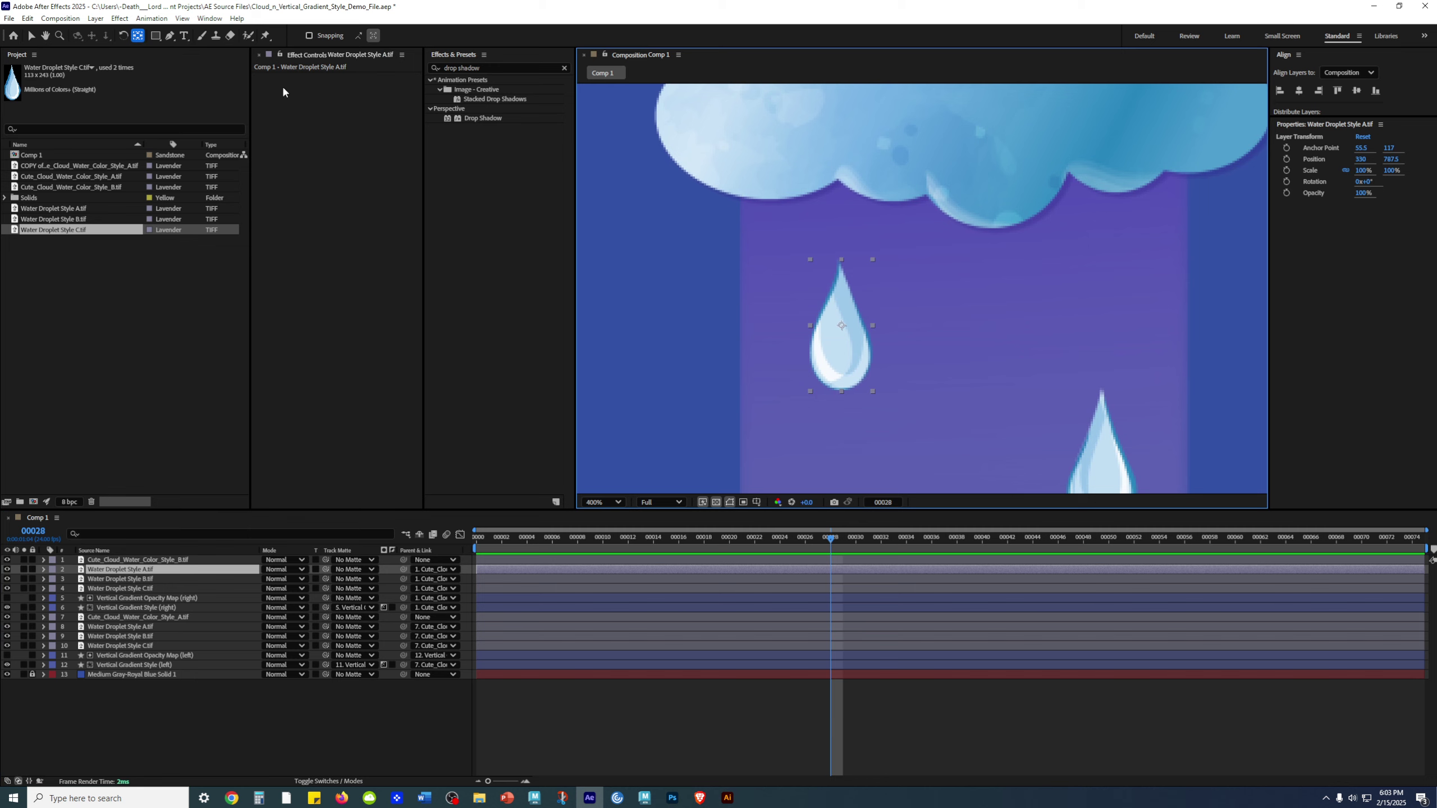
{"action": "left_click_drag", "start_coordinate": [841, 325], "coordinate": [839, 261]}
{"action": "key", "text": "v"}
- Move the anchor point of the right style B droplet up to its pointed tip
{"action": "left_click_drag", "start_coordinate": [1128, 431], "coordinate": [991, 240]}
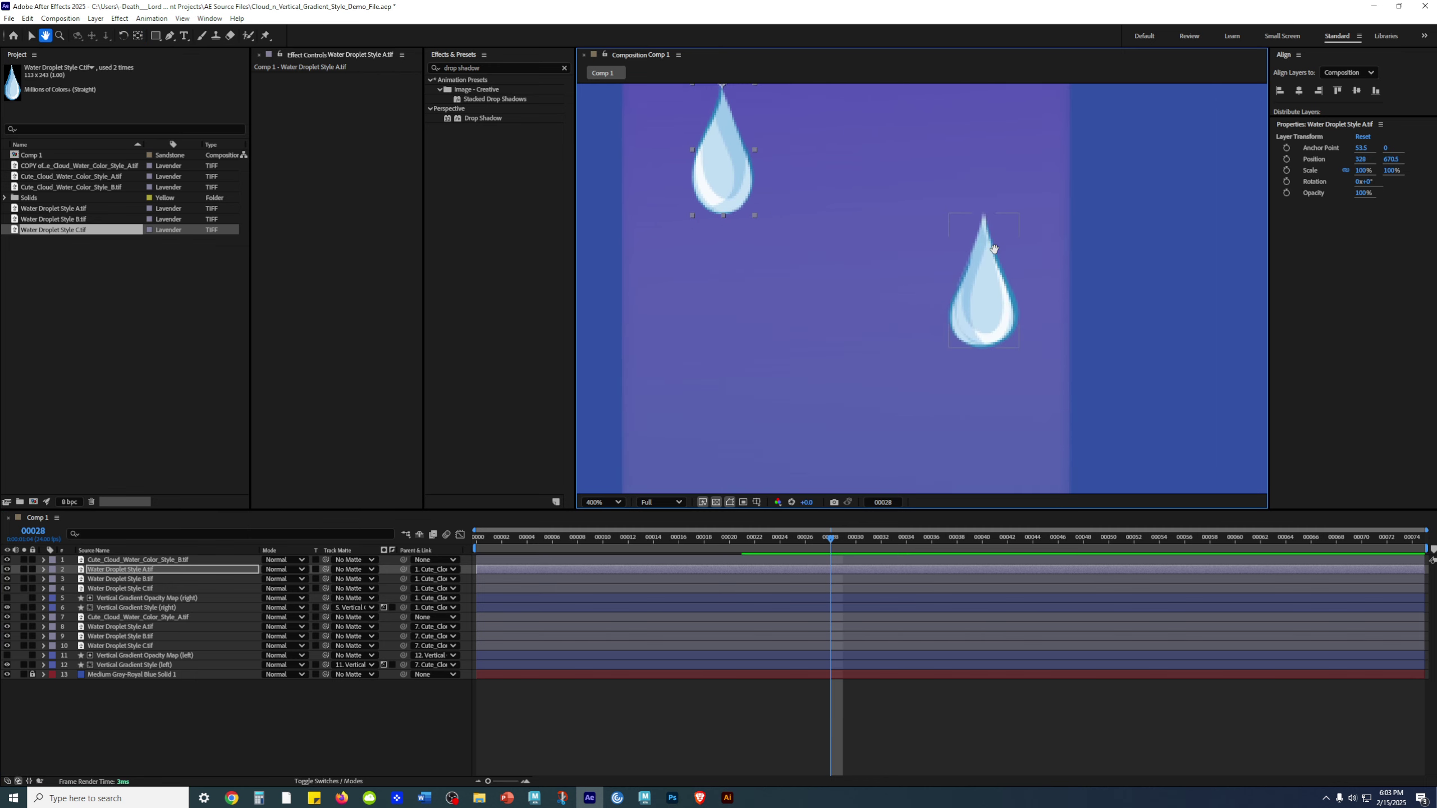
{"action": "left_click", "coordinate": [981, 326]}
{"action": "key", "text": "y"}
{"action": "left_click_drag", "start_coordinate": [981, 304], "coordinate": [982, 239]}
- Move the right style C droplet's anchor point to its pointed tip, at about 55.5, 2.5
{"action": "left_click_drag", "start_coordinate": [937, 407], "coordinate": [894, 170]}
{"action": "left_click", "coordinate": [914, 390]}
{"action": "left_click_drag", "start_coordinate": [920, 361], "coordinate": [918, 291]}
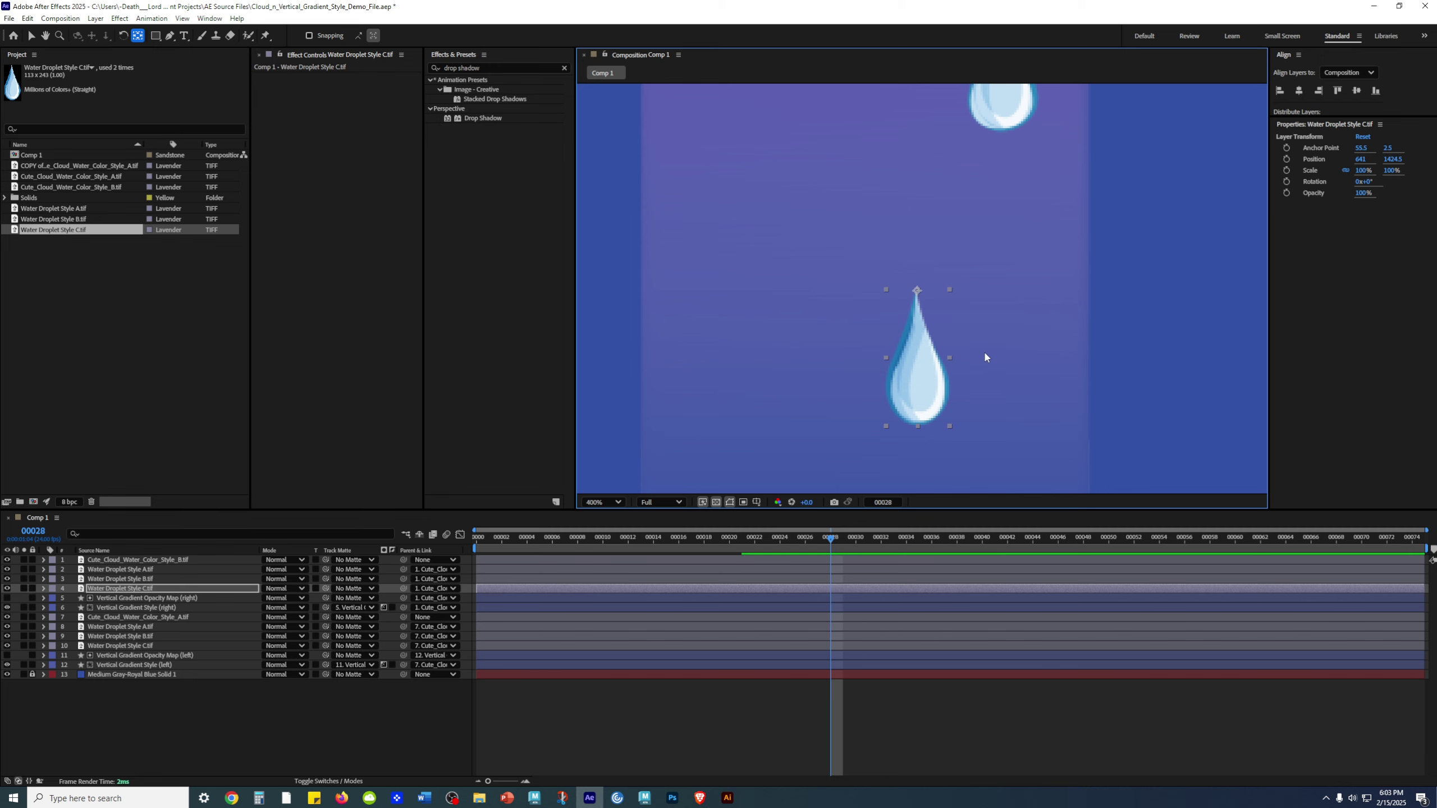
{"action": "key", "text": "v"}
{"action": "scroll", "coordinate": [984, 356], "scroll_direction": "down", "scroll_amount": 2}
{"action": "left_click", "coordinate": [1098, 714]}
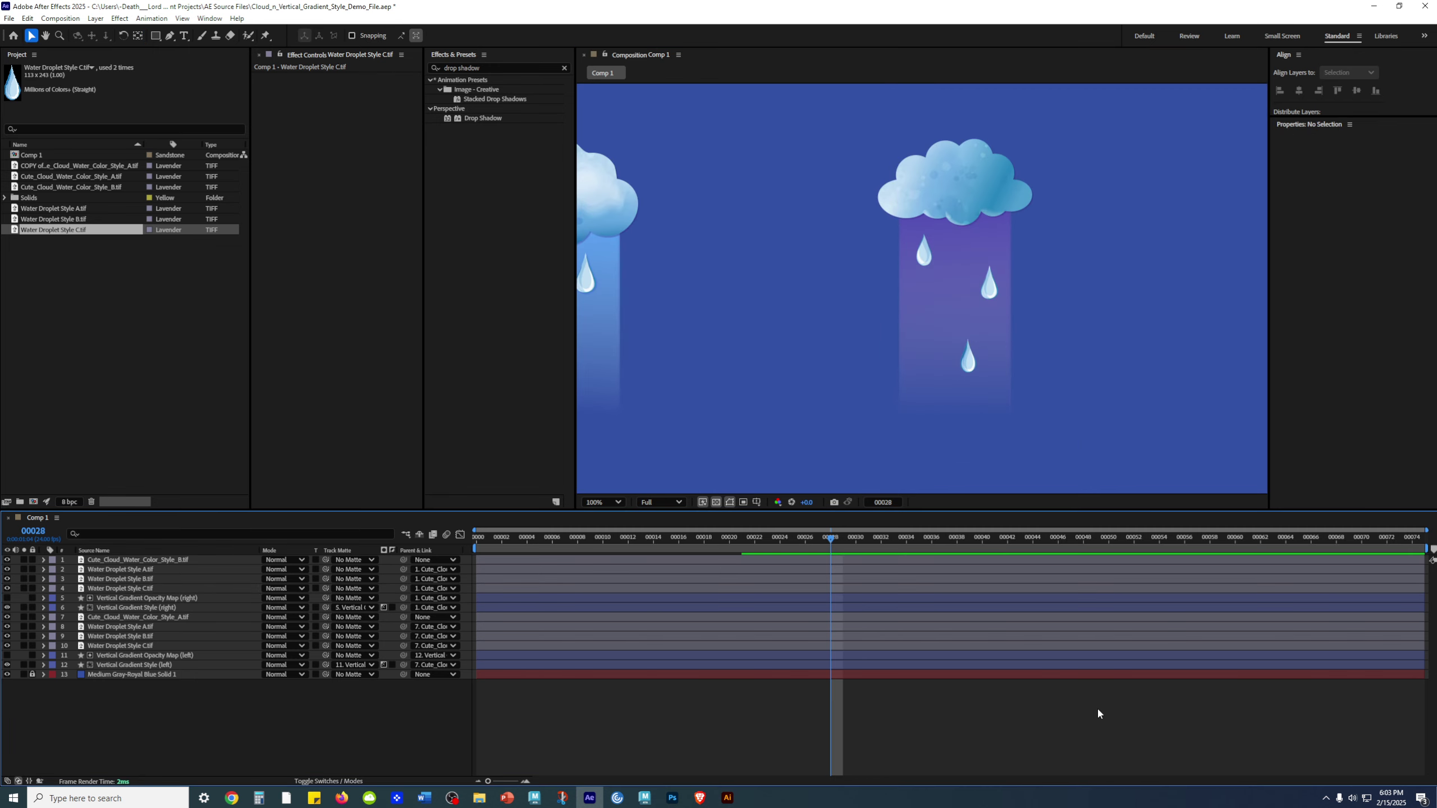
{"action": "left_click_drag", "start_coordinate": [1028, 397], "coordinate": [1176, 397]}
{"action": "left_click", "coordinate": [954, 730]}
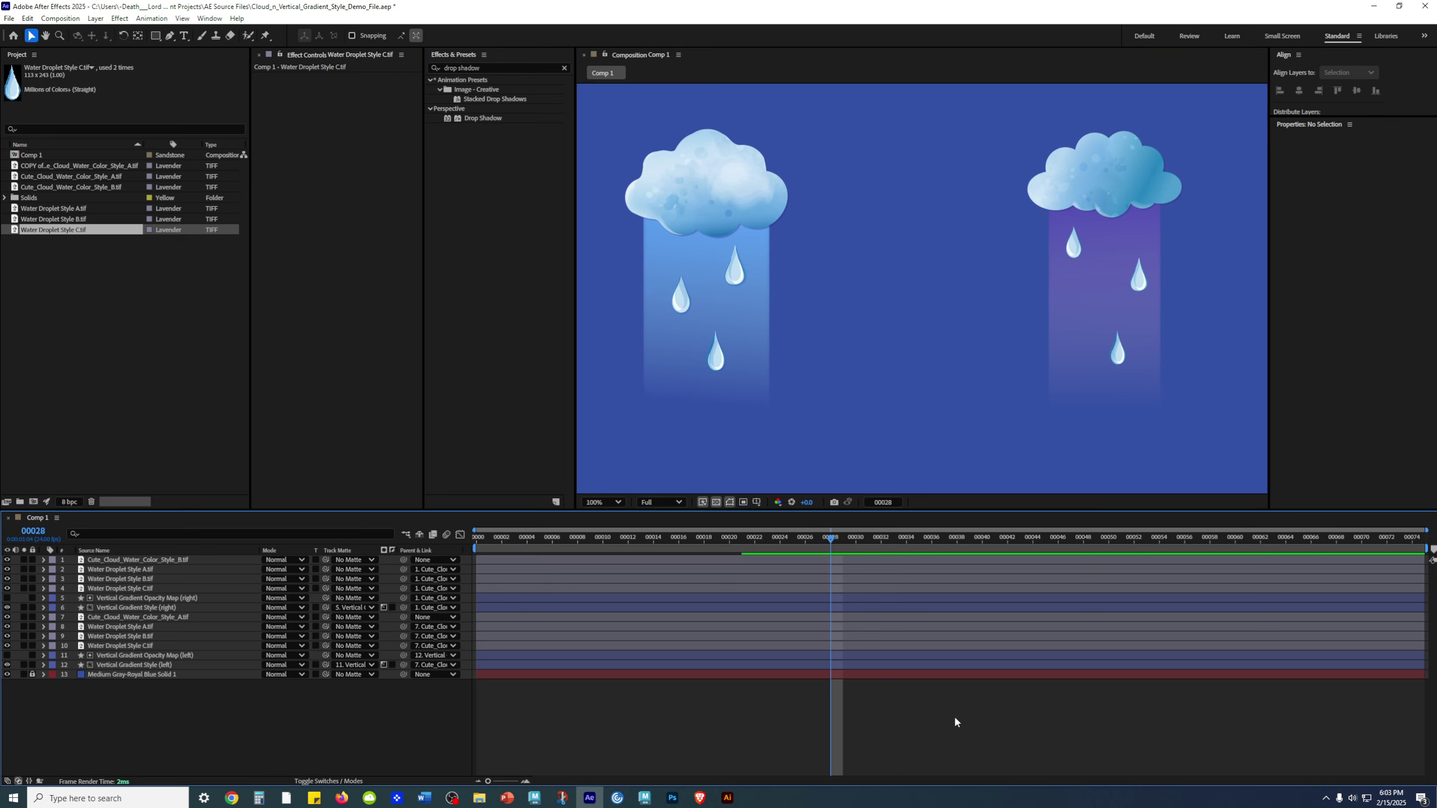
- Compare the Gradient Ramp and Gaussian Blur effects on the left and right gradient layers, and examine the right gradient's edges
{"action": "left_click", "coordinate": [676, 353]}
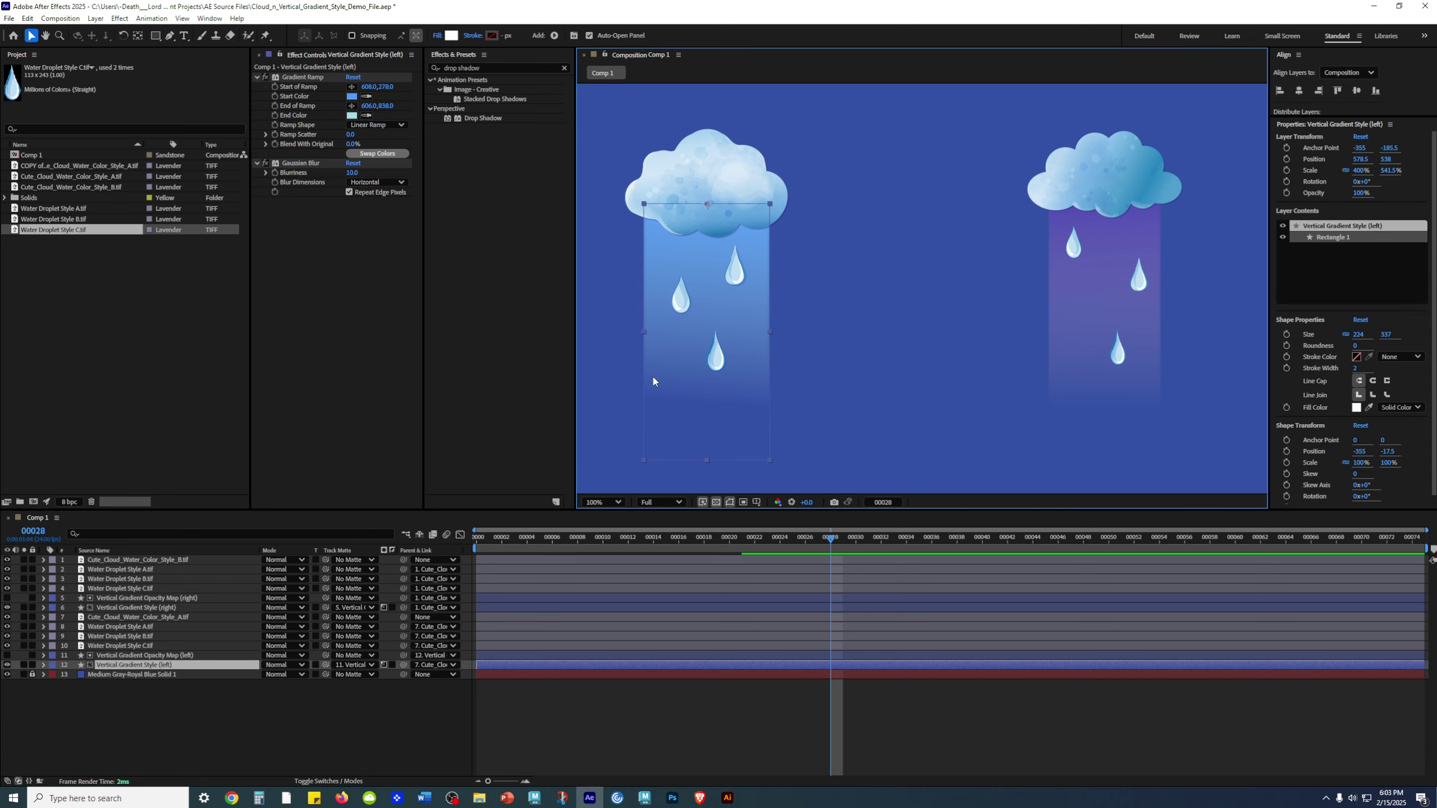
{"action": "left_click", "coordinate": [145, 655]}
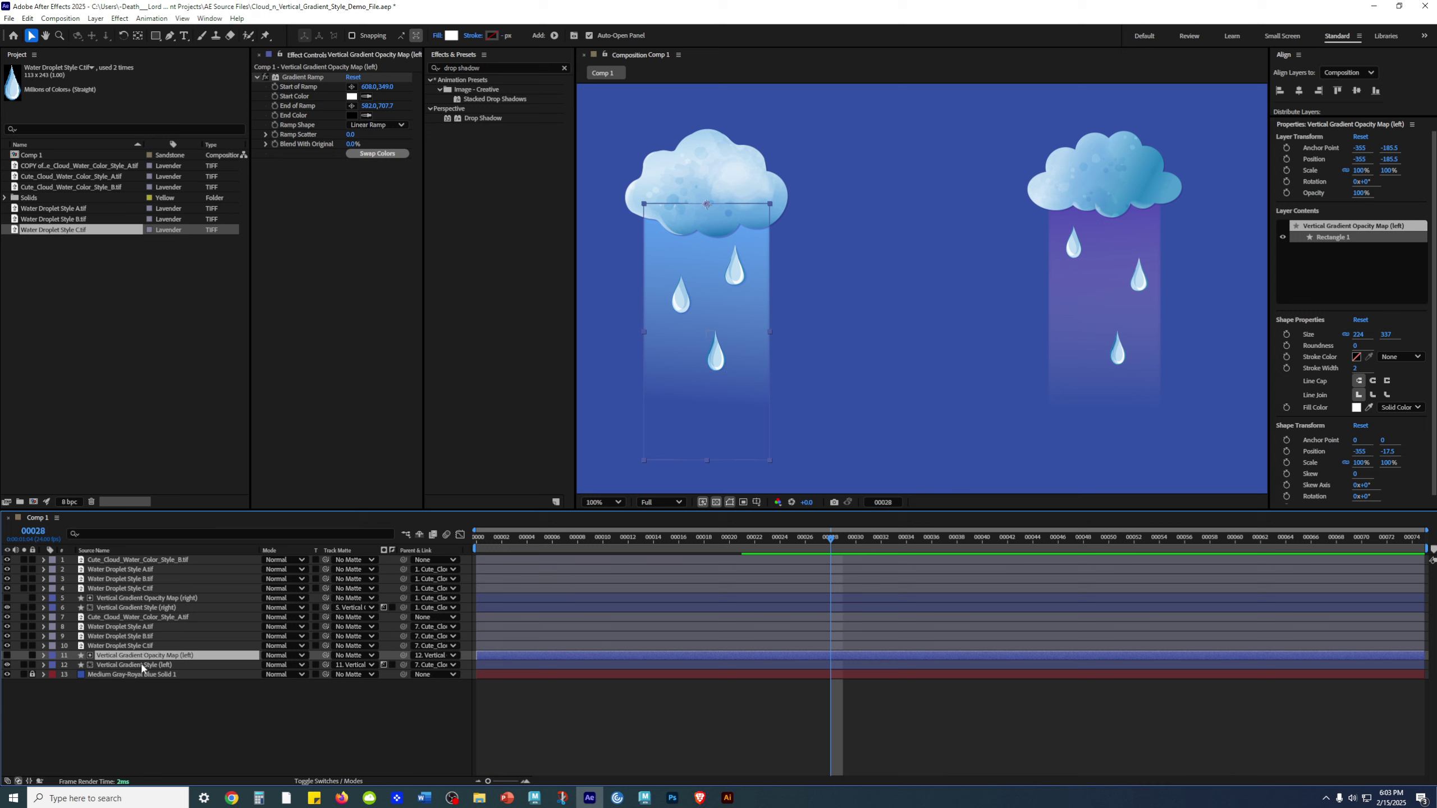
{"action": "left_click", "coordinate": [141, 665]}
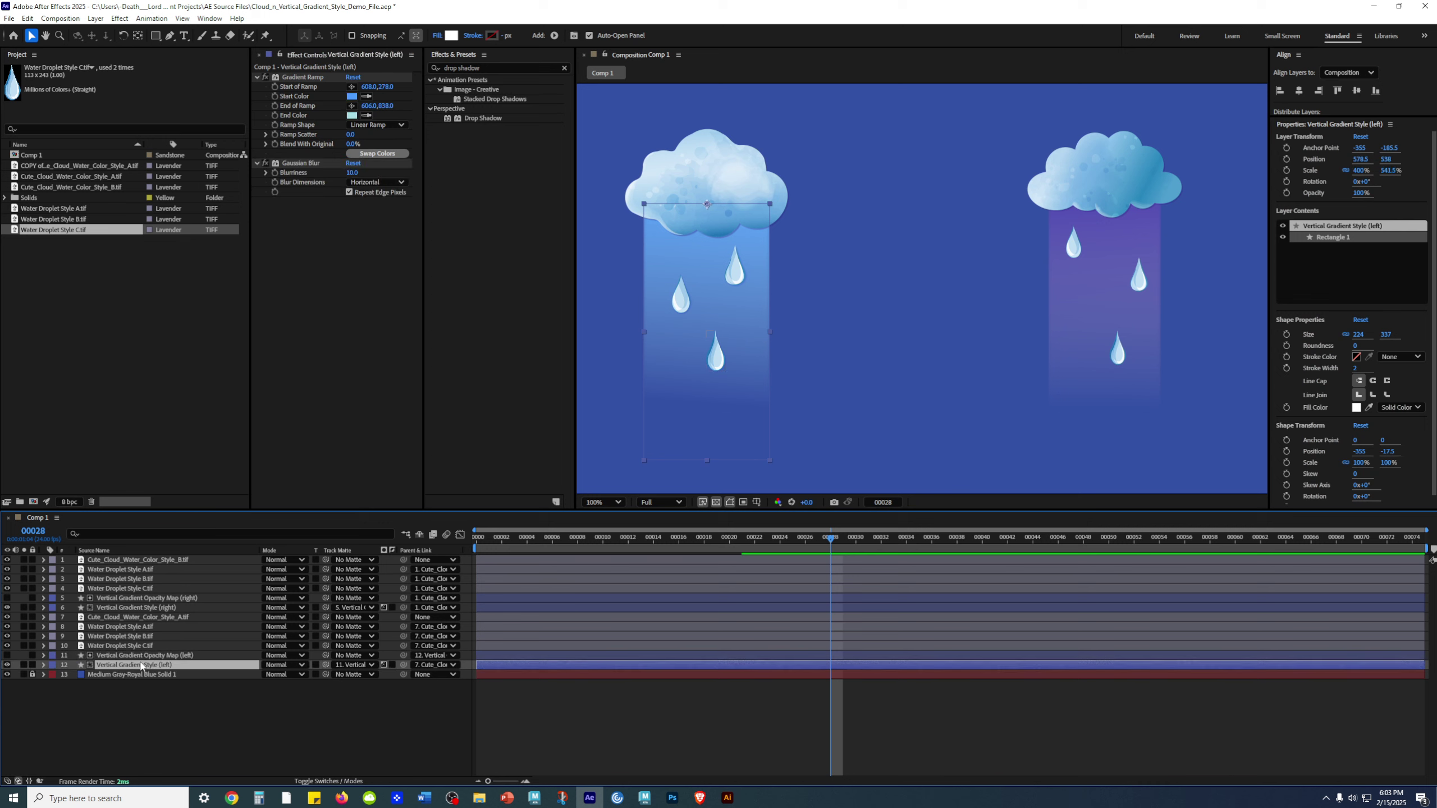
{"action": "left_click", "coordinate": [302, 163]}
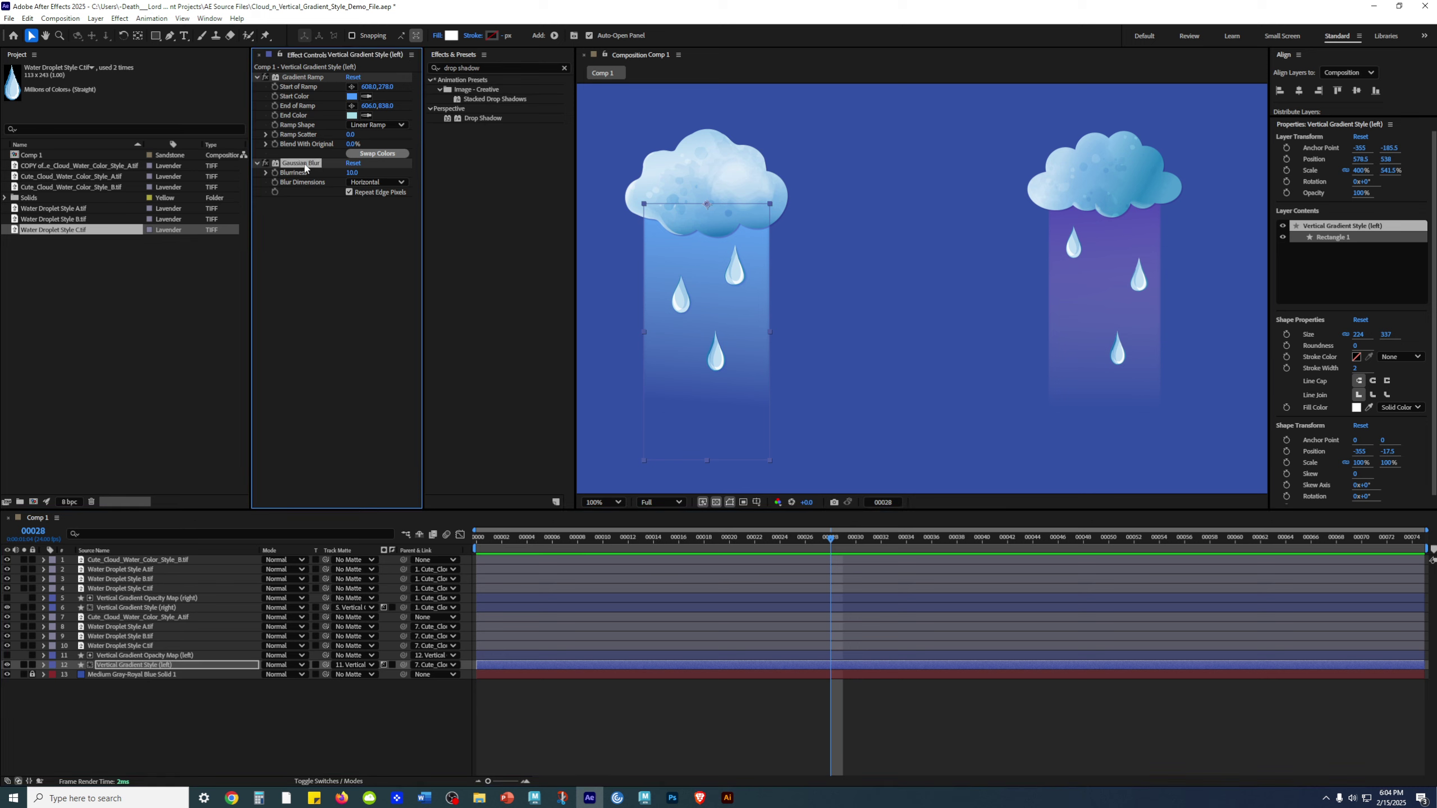
{"action": "left_click", "coordinate": [182, 726]}
{"action": "left_click", "coordinate": [1117, 306]}
{"action": "left_click", "coordinate": [157, 609]}
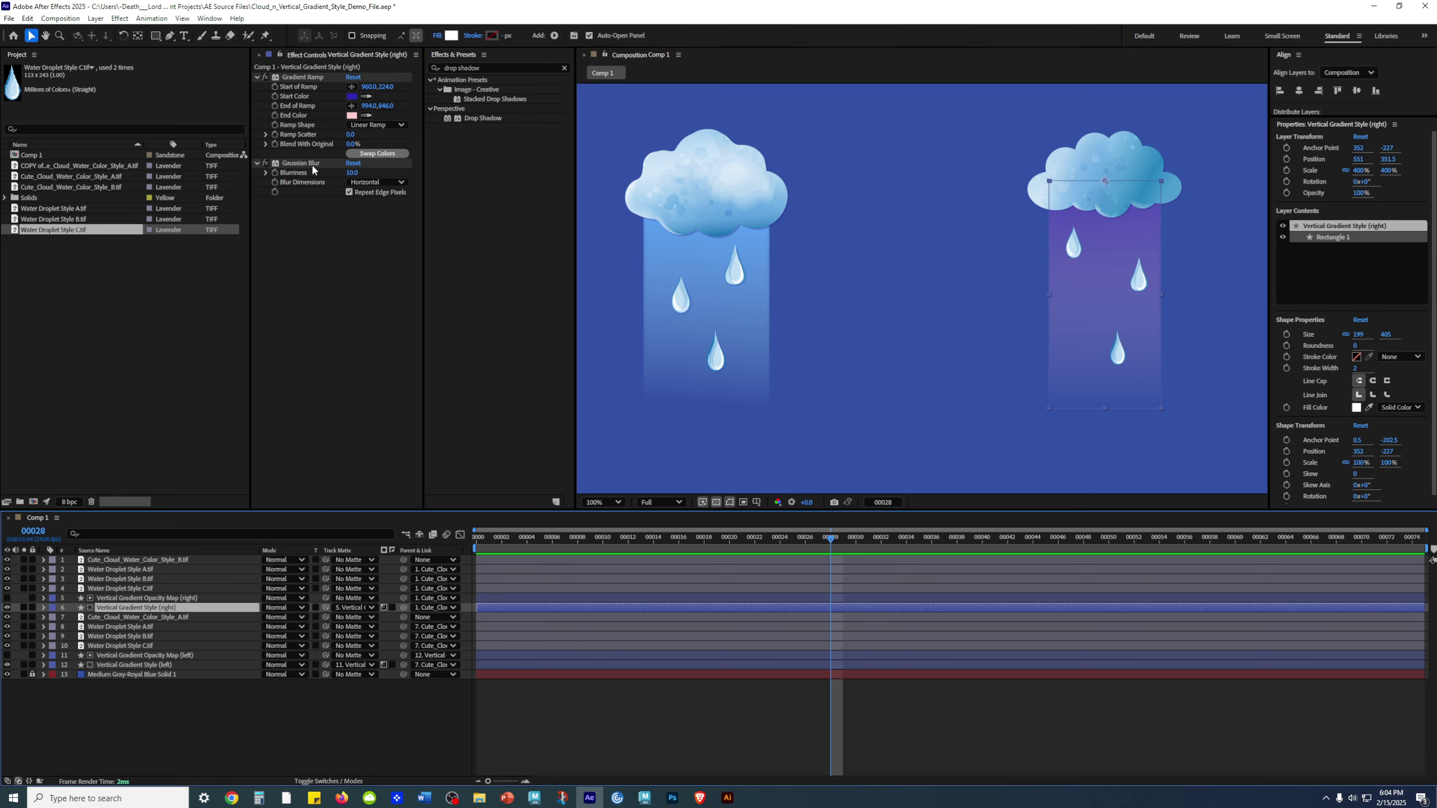
{"action": "key", "text": "period"}
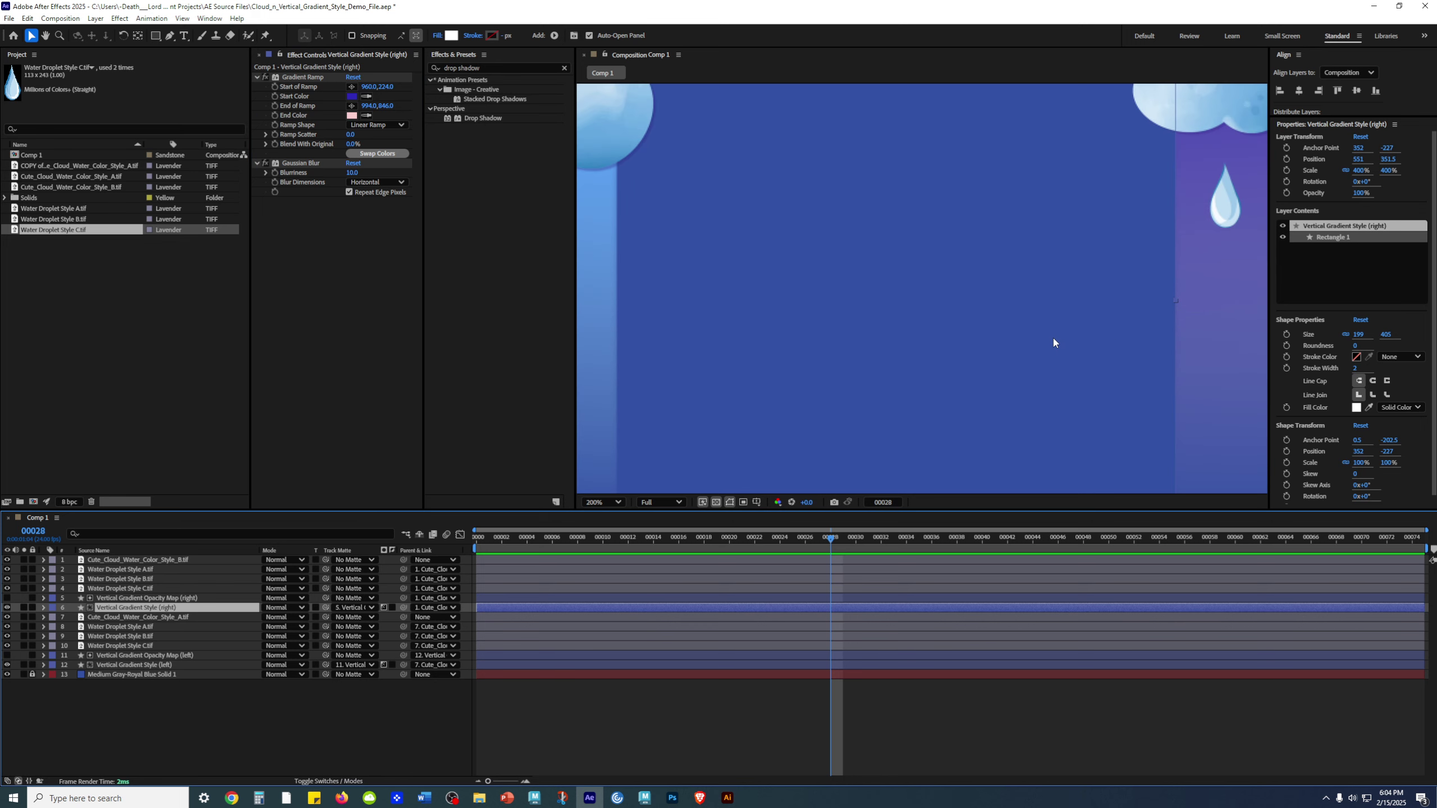
{"action": "left_click_drag", "start_coordinate": [1118, 316], "coordinate": [805, 315]}
- Apply a horizontal Gaussian Blur with blurriness 10 and Repeat Edge Pixels on to the right gradient opacity map layer
{"action": "left_click", "coordinate": [151, 737]}
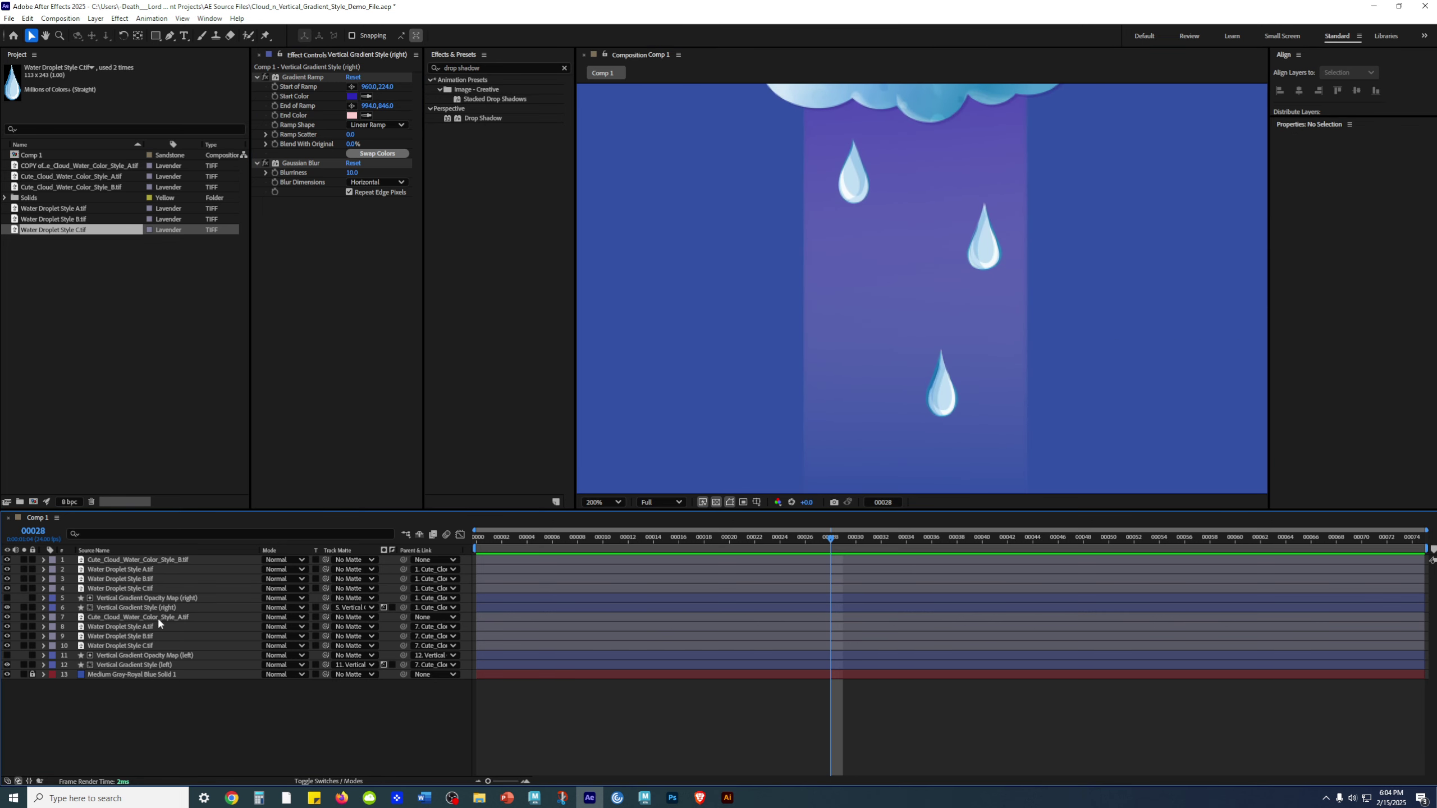
{"action": "left_click", "coordinate": [165, 598]}
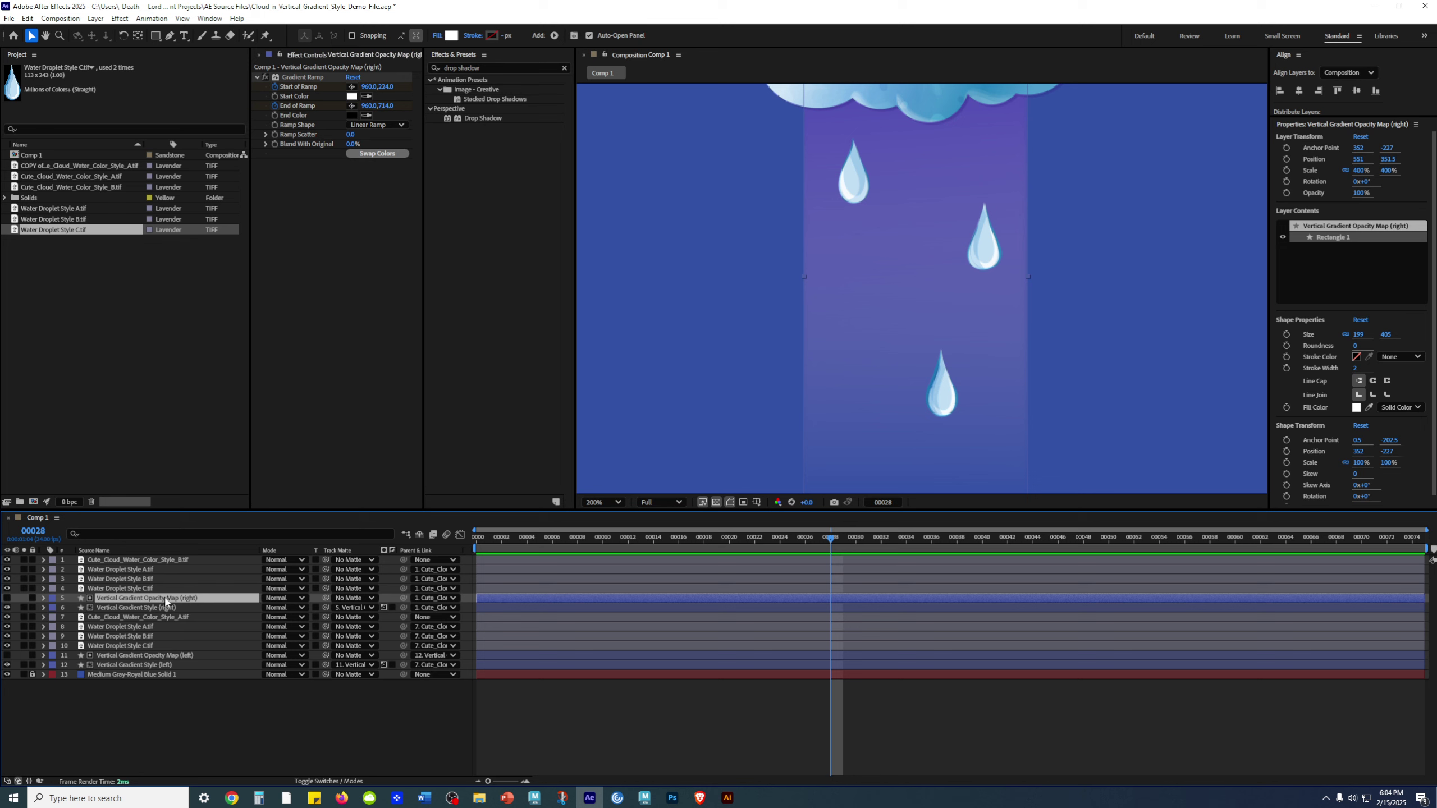
{"action": "key", "text": "ctrl+alt+shift+e"}
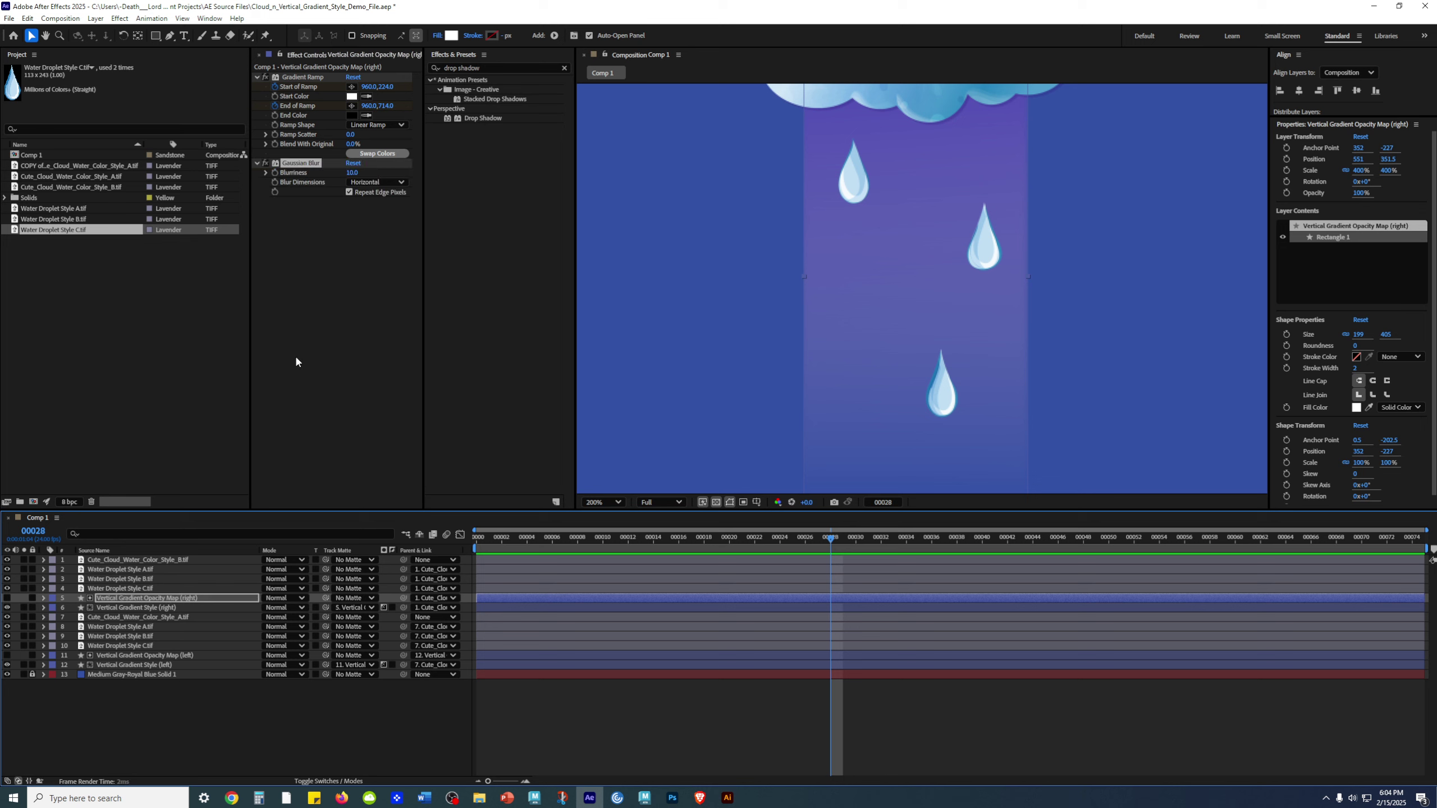
{"action": "left_click", "coordinate": [1051, 719]}
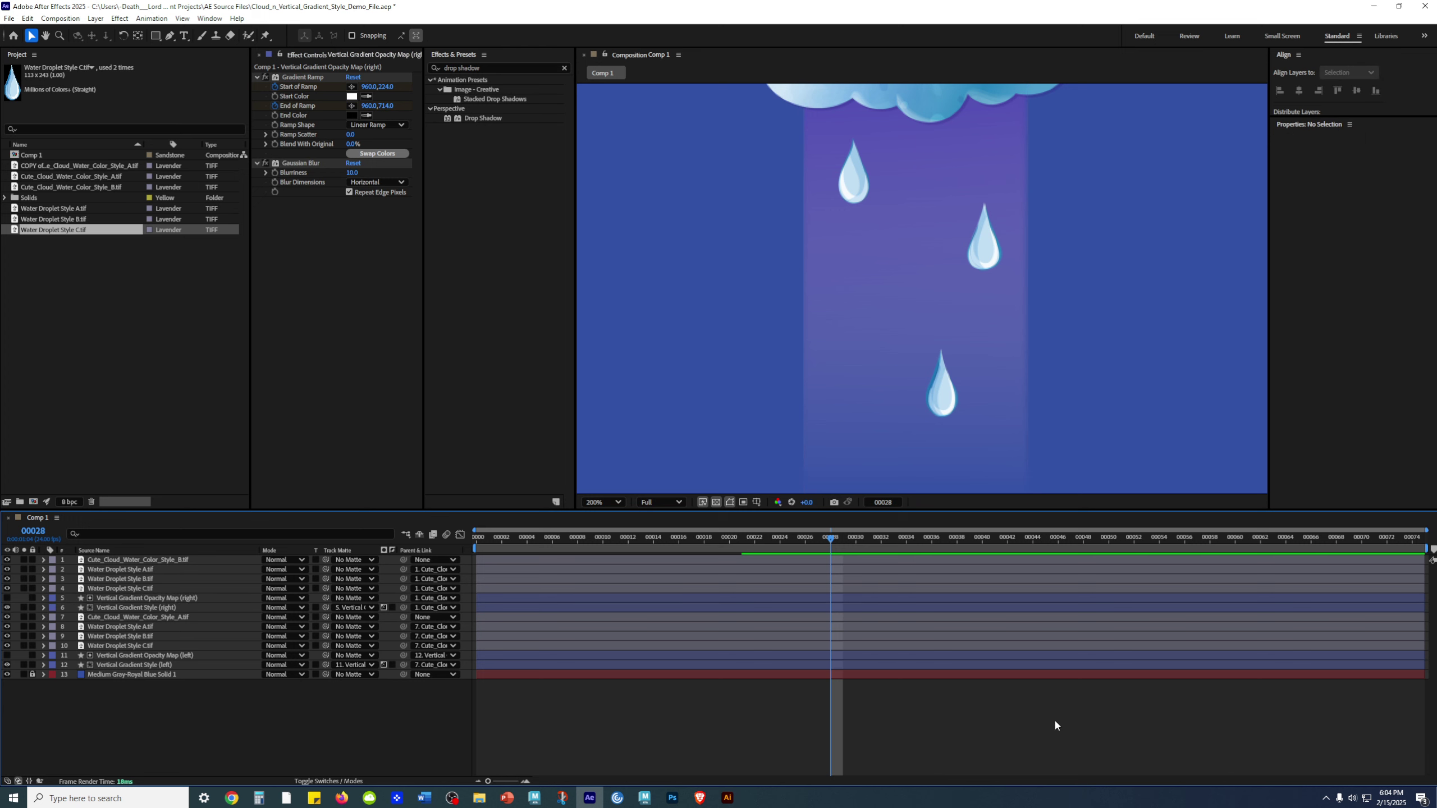
- Toggle the right opacity map's Gaussian Blur off and on to compare its effect on the gradient's edges
{"action": "scroll", "coordinate": [955, 317], "scroll_direction": "up", "scroll_amount": 3}
{"action": "scroll", "coordinate": [968, 198], "scroll_direction": "right", "scroll_amount": 2}
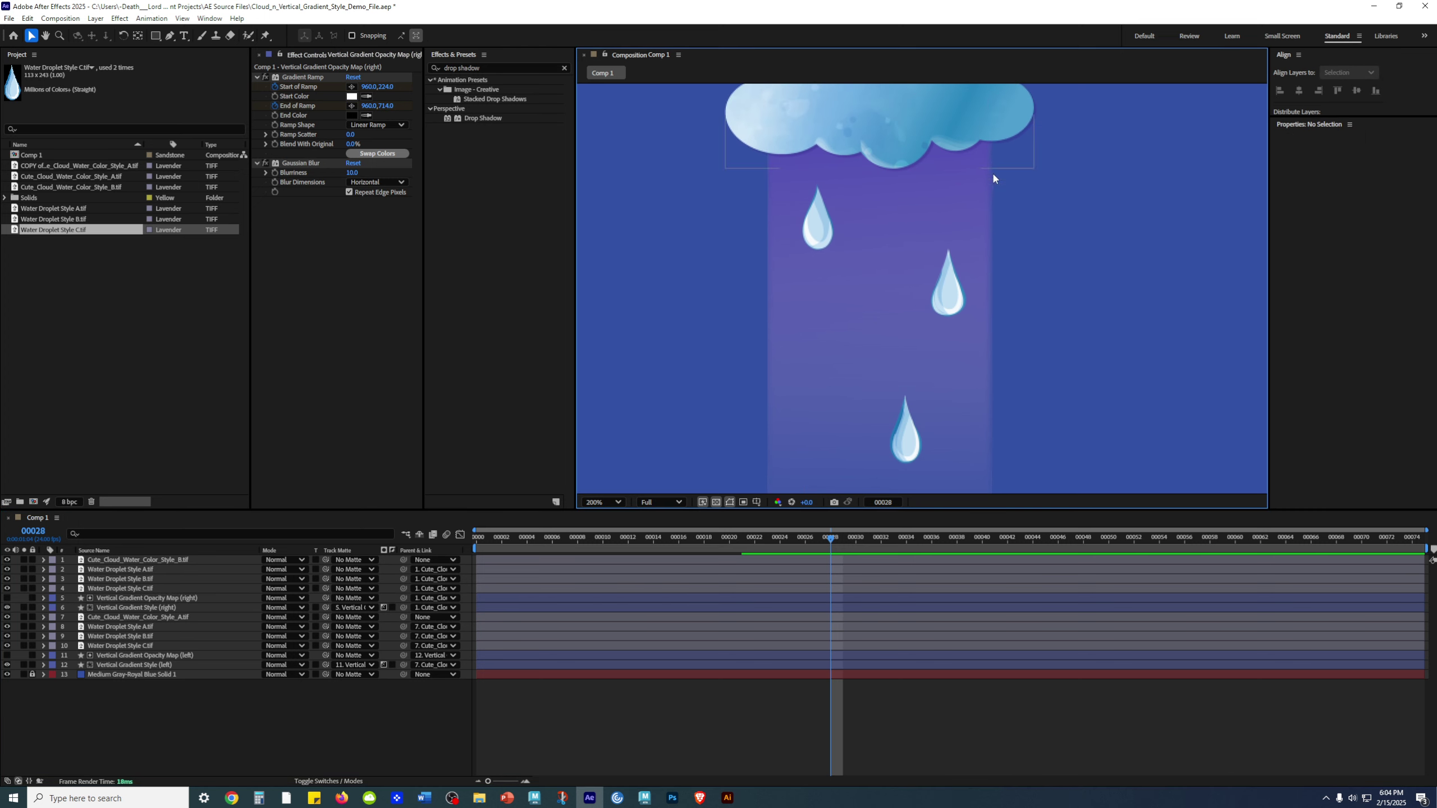
{"action": "left_click", "coordinate": [266, 162]}
{"action": "left_click", "coordinate": [268, 163]}
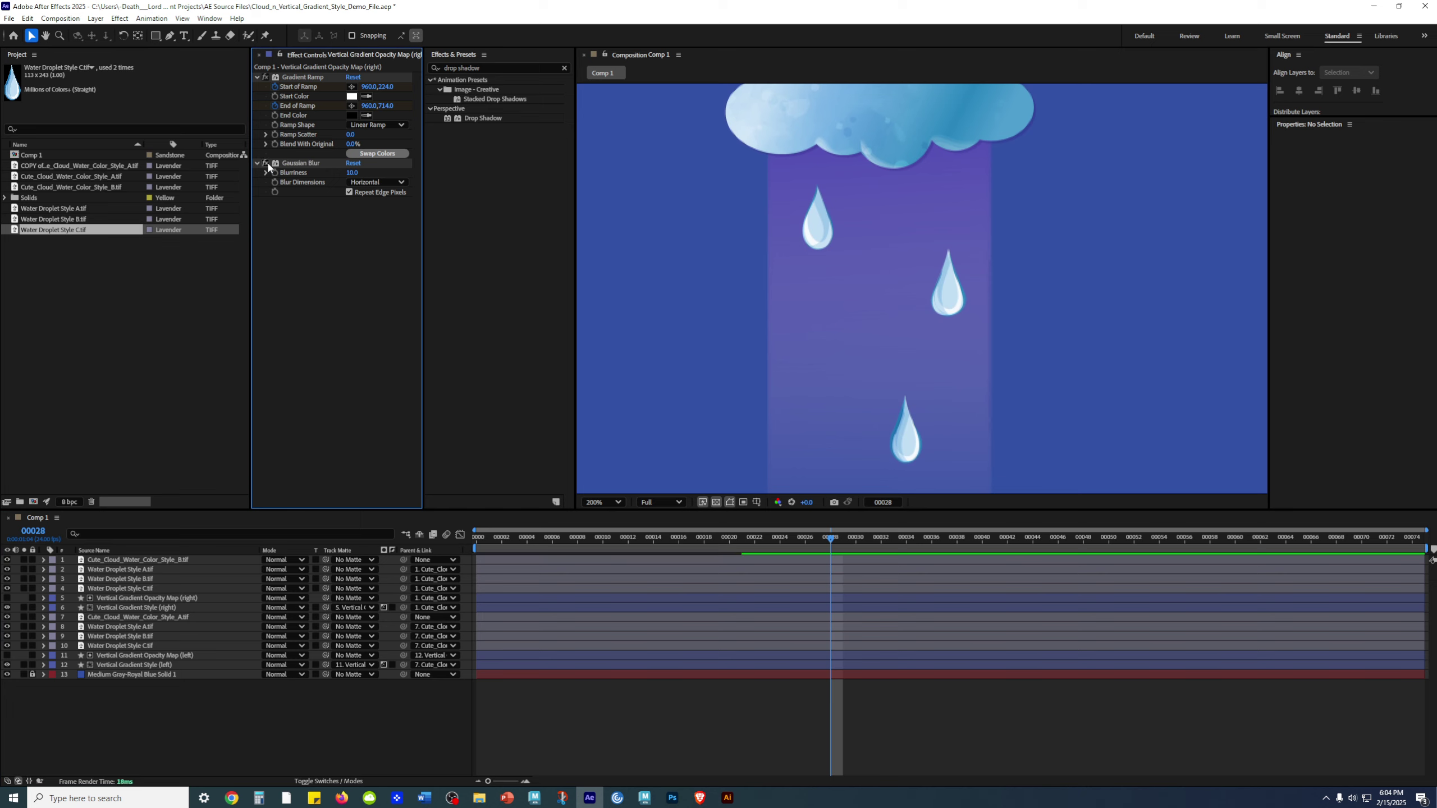
{"action": "left_click", "coordinate": [268, 164]}
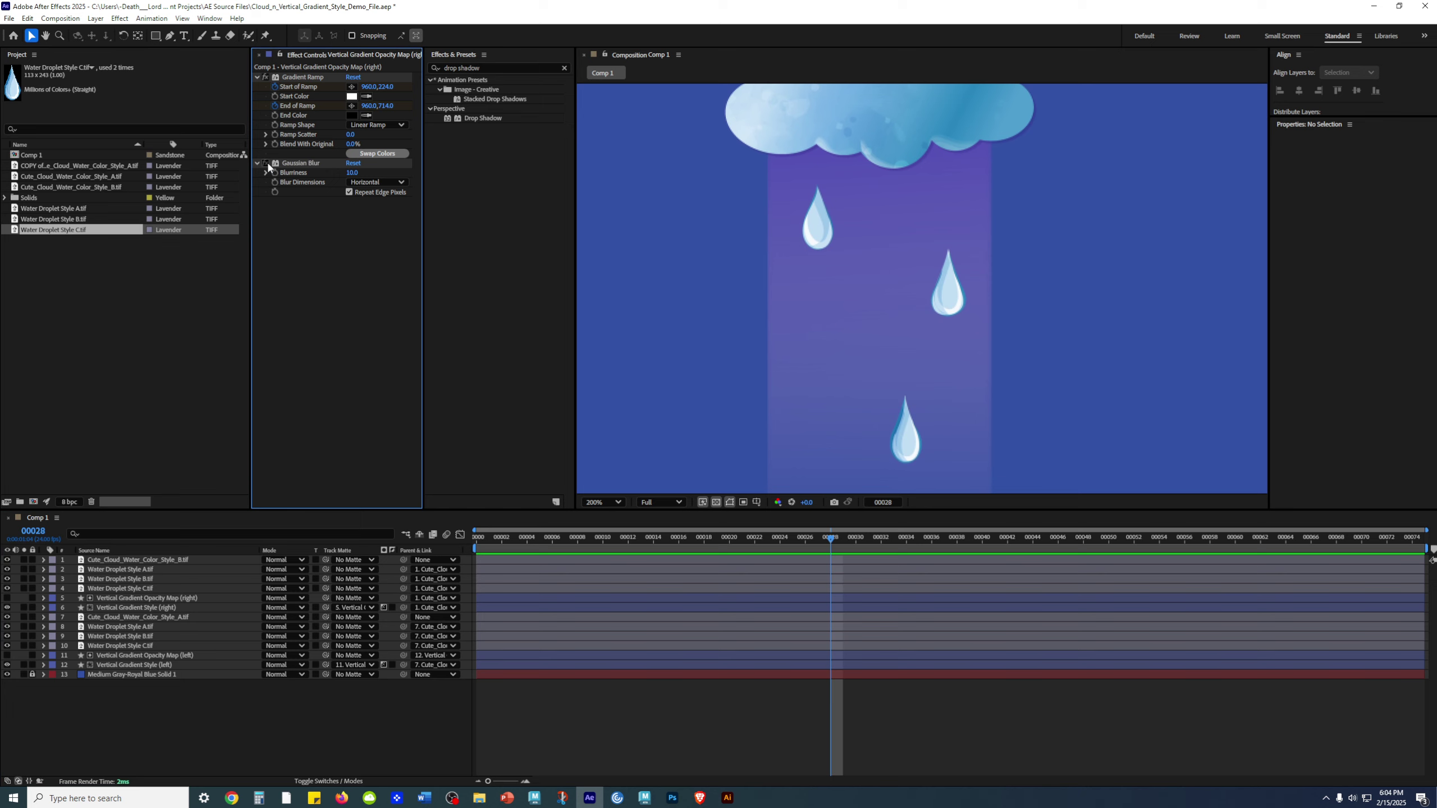
{"action": "left_click", "coordinate": [268, 163]}
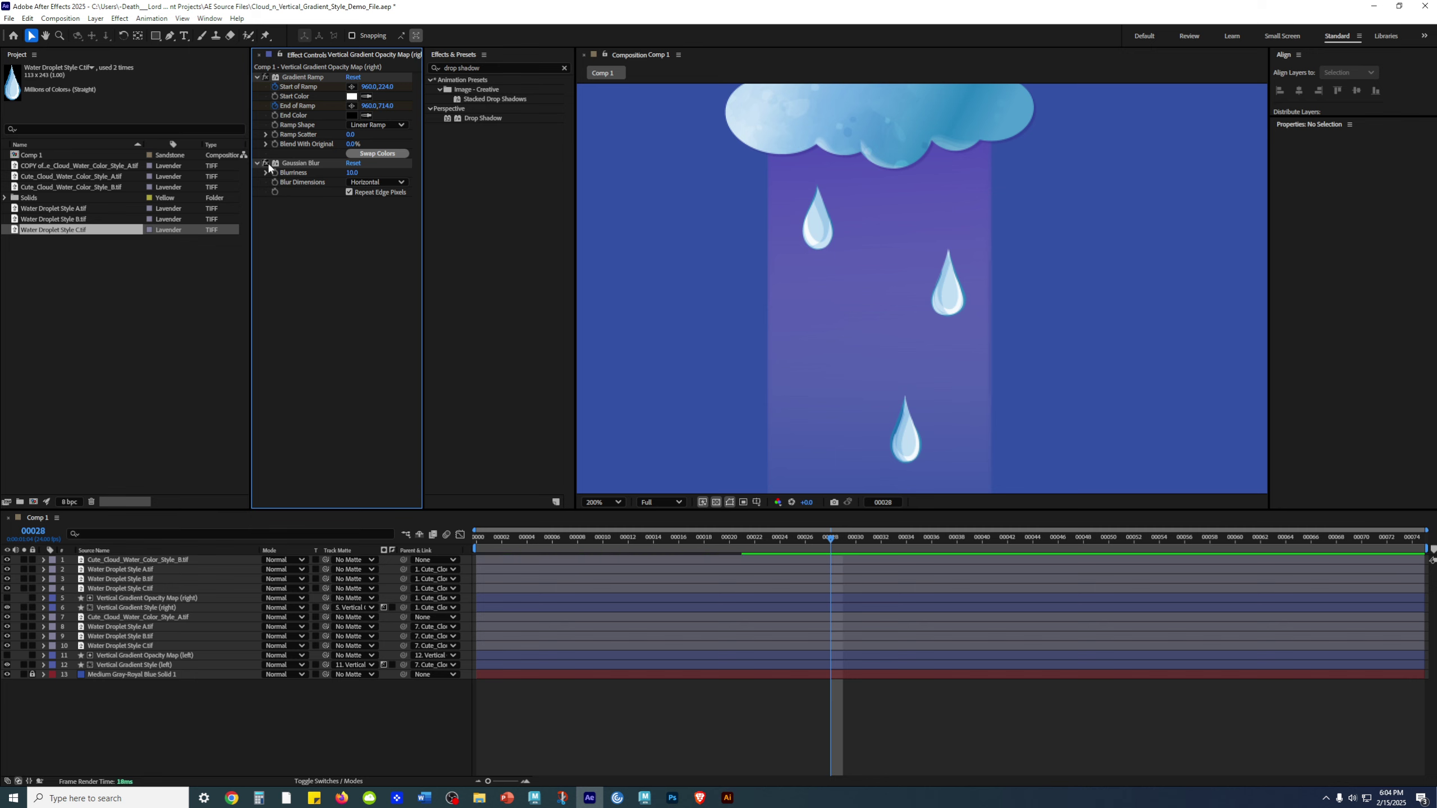
- Turn off Repeat Edge Pixels in the right opacity map's Gaussian Blur and check the result against both designs
{"action": "left_click", "coordinate": [349, 193]}
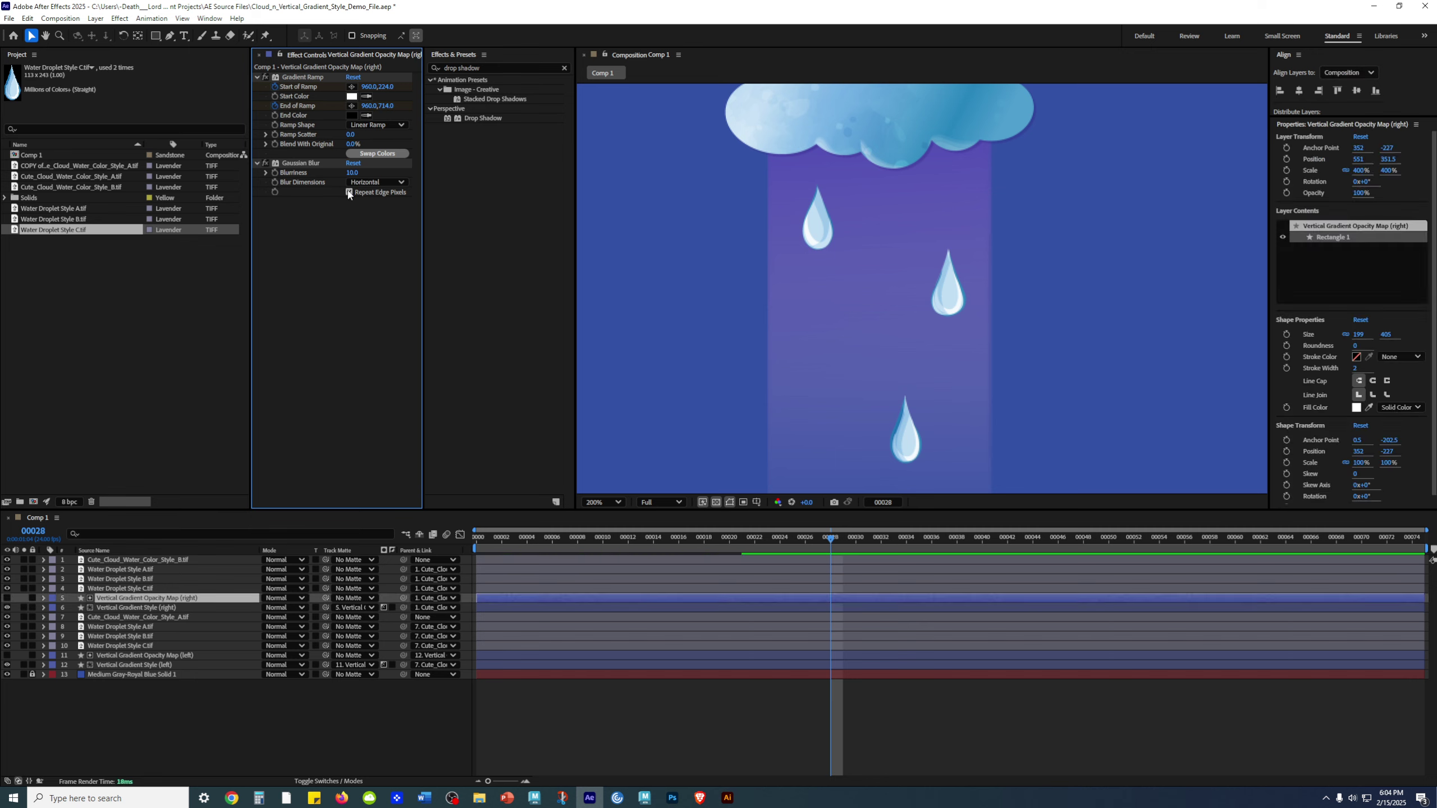
{"action": "left_click", "coordinate": [349, 193]}
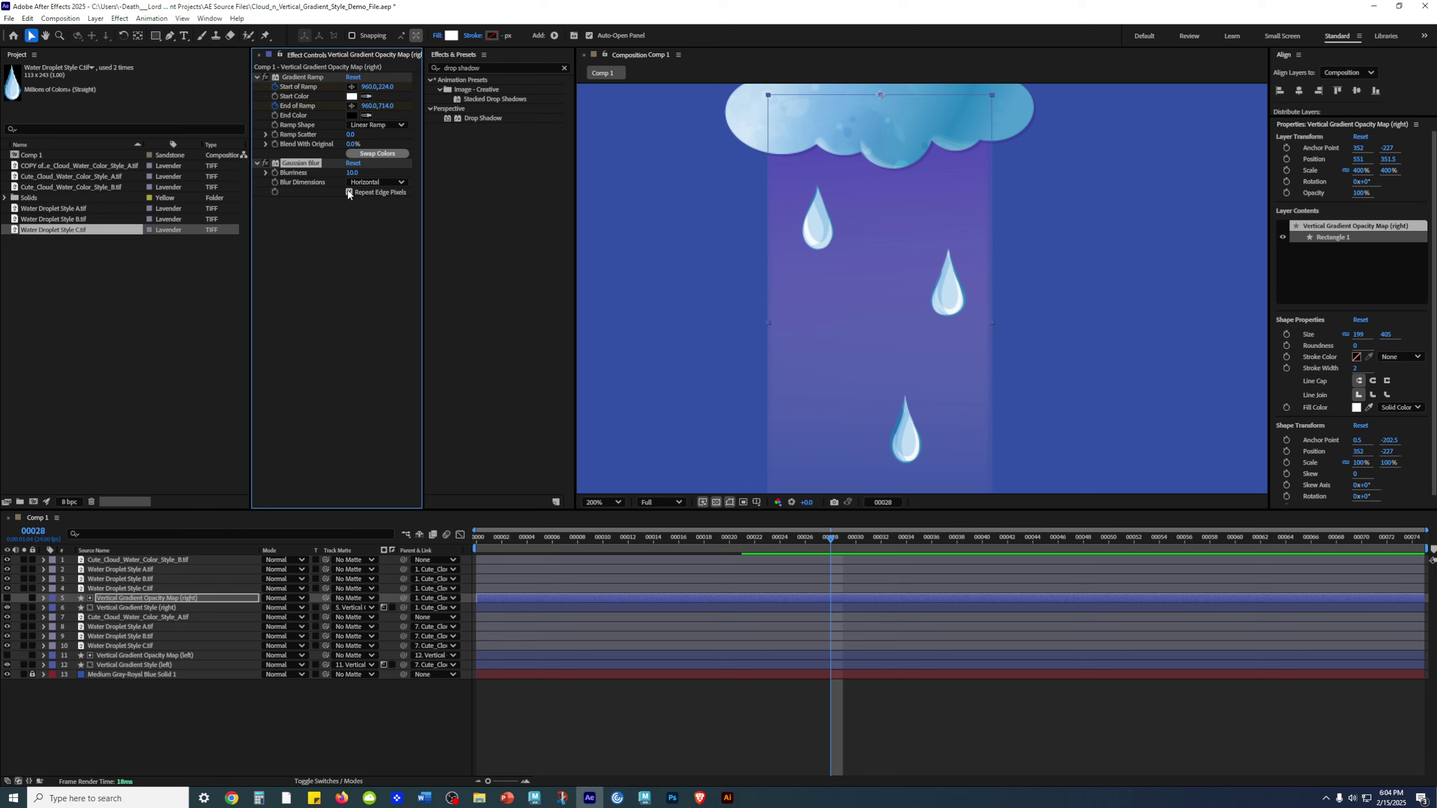
{"action": "left_click", "coordinate": [1051, 710]}
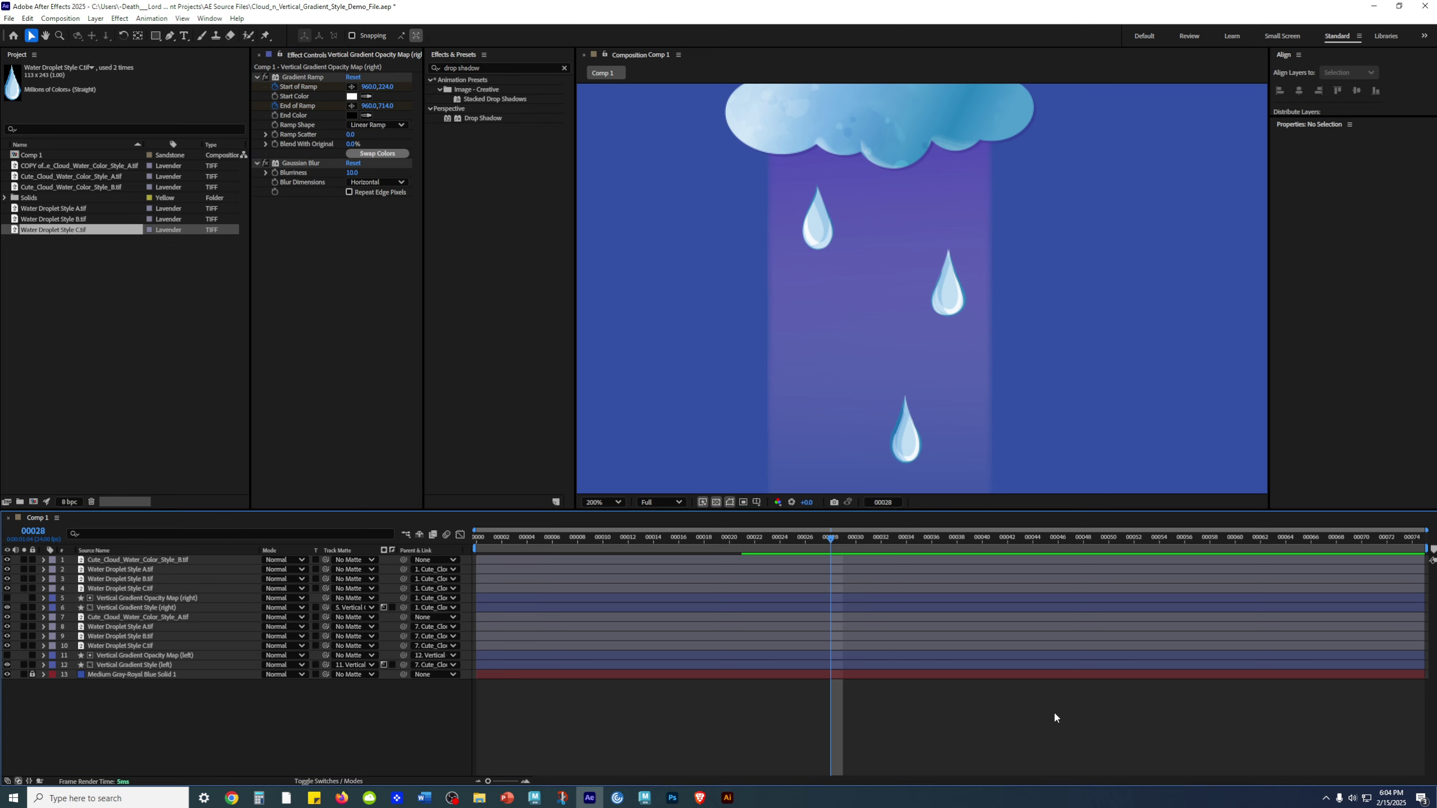
{"action": "key", "text": "comma"}
{"action": "left_click_drag", "start_coordinate": [983, 424], "coordinate": [1137, 405]}
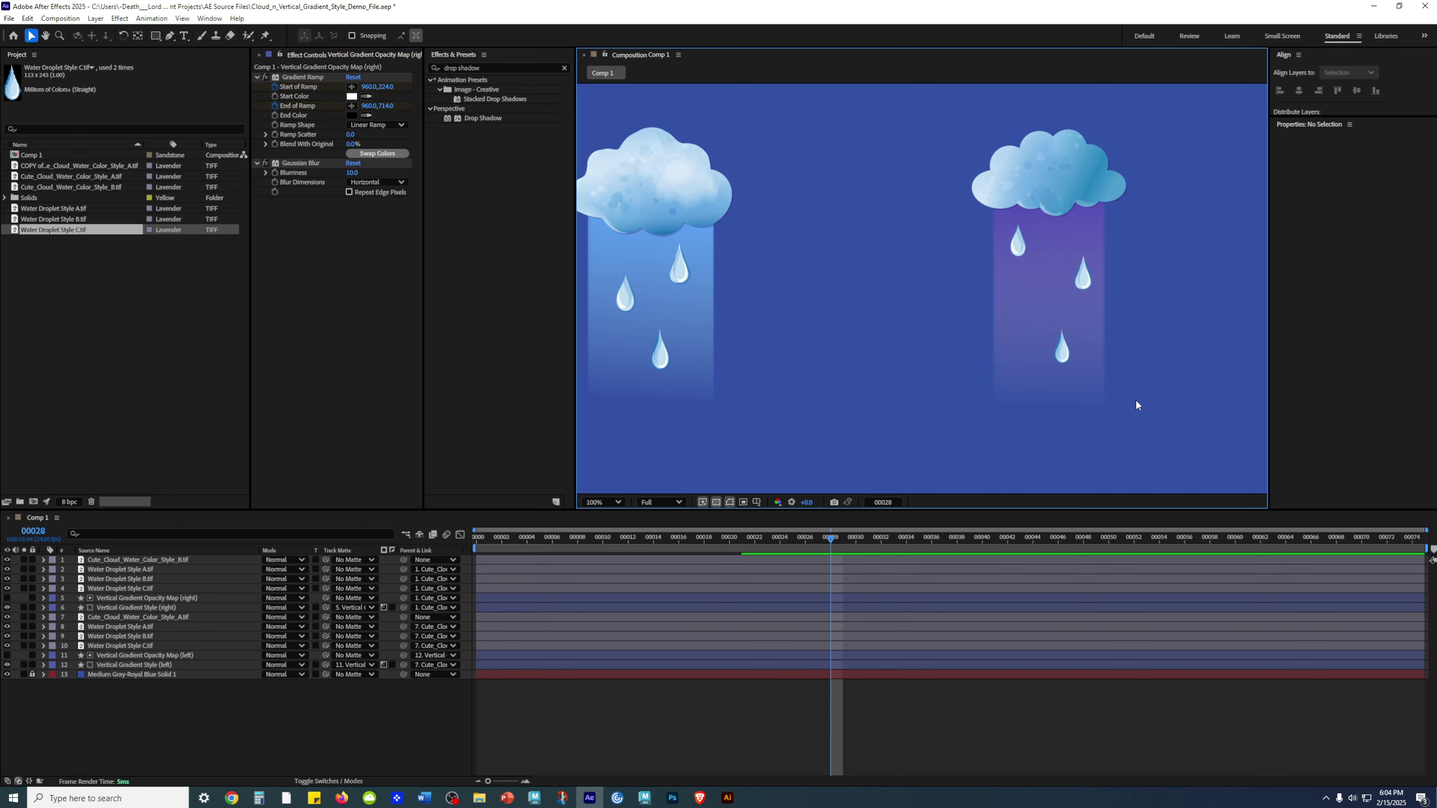
- Remove the Gaussian Blur from the right gradient opacity map layer
{"action": "left_click", "coordinate": [311, 163]}
{"action": "key", "text": "Delete"}
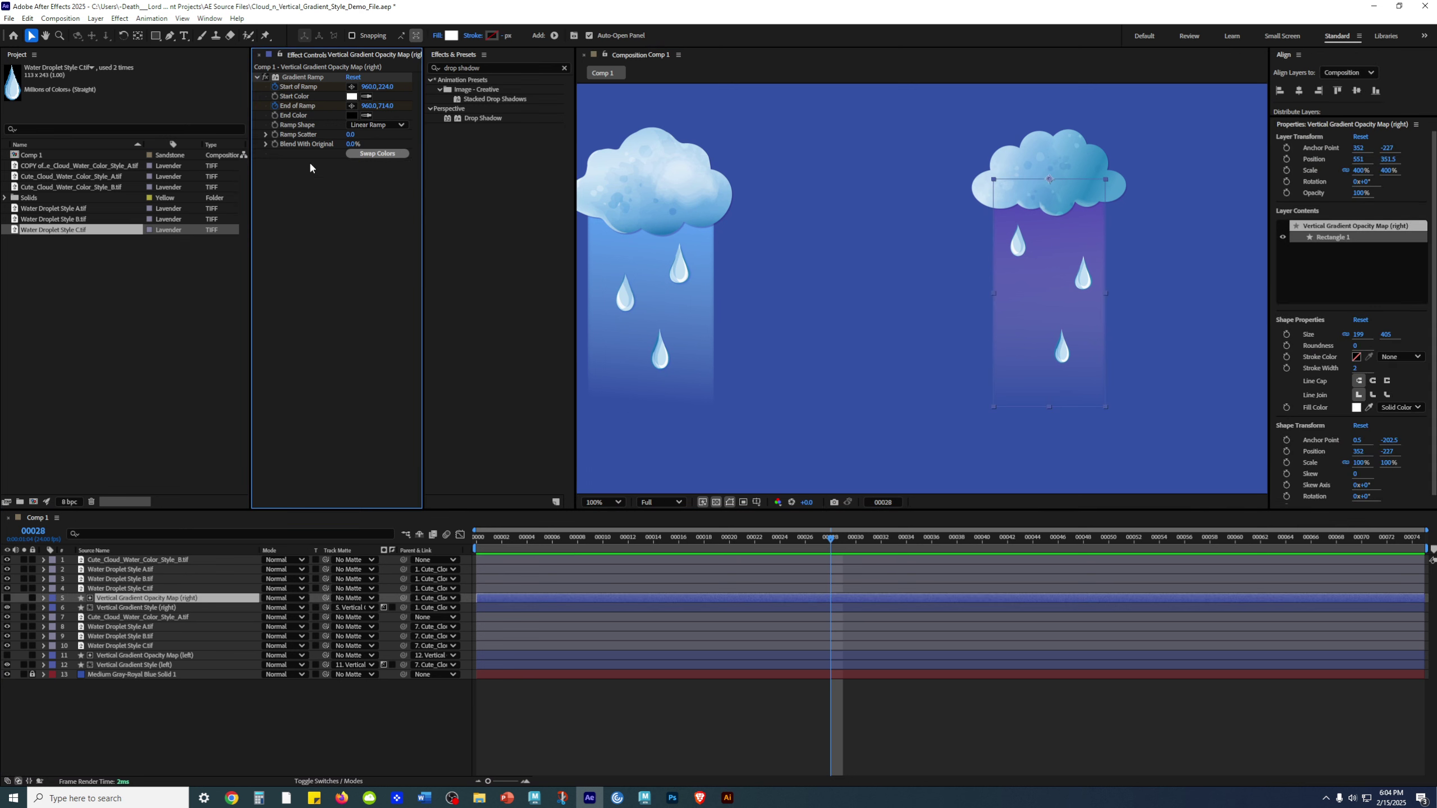
{"action": "left_click", "coordinate": [1018, 698]}
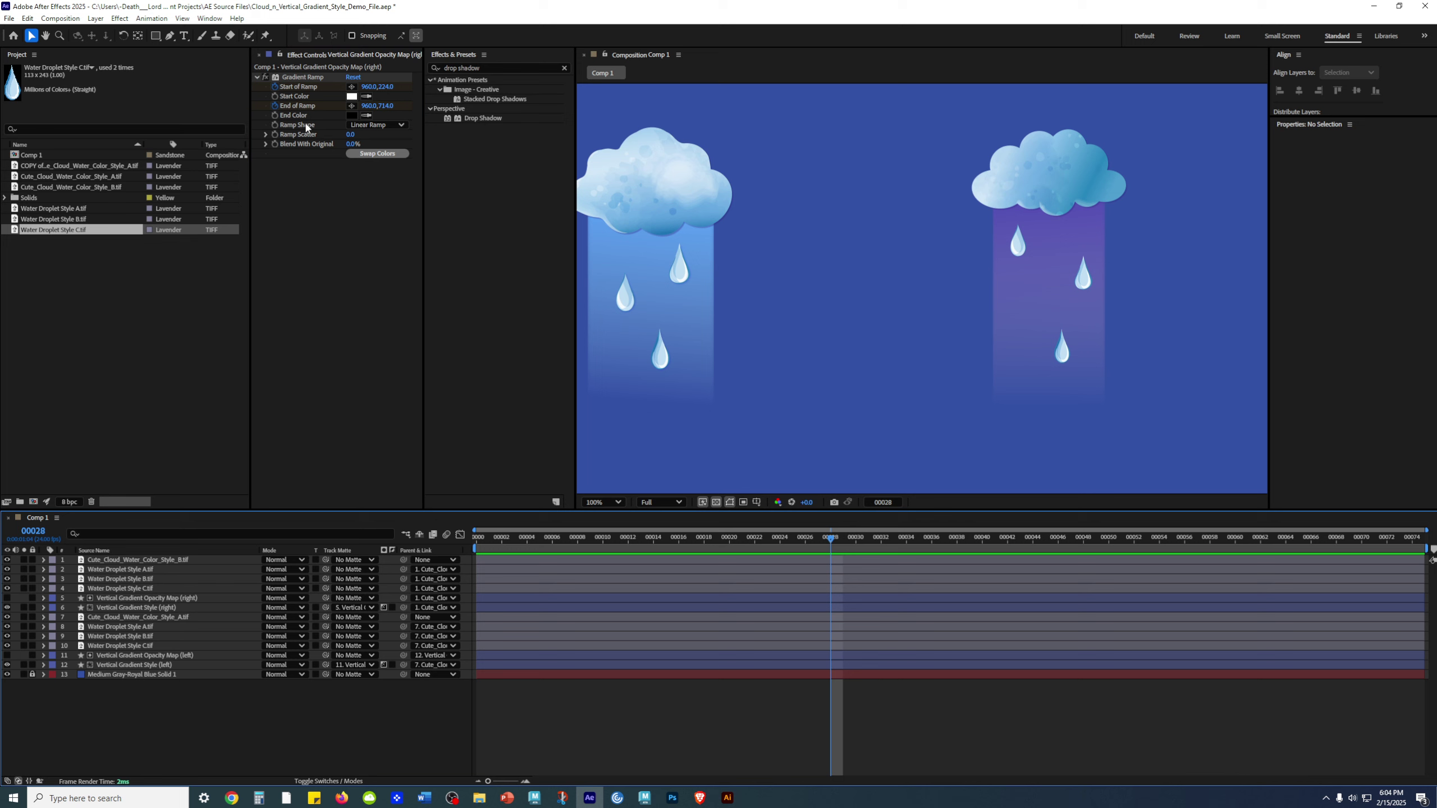
- Preview the right opacity map's Gradient Ramp animation from the start of the composition
{"action": "left_click", "coordinate": [314, 80]}
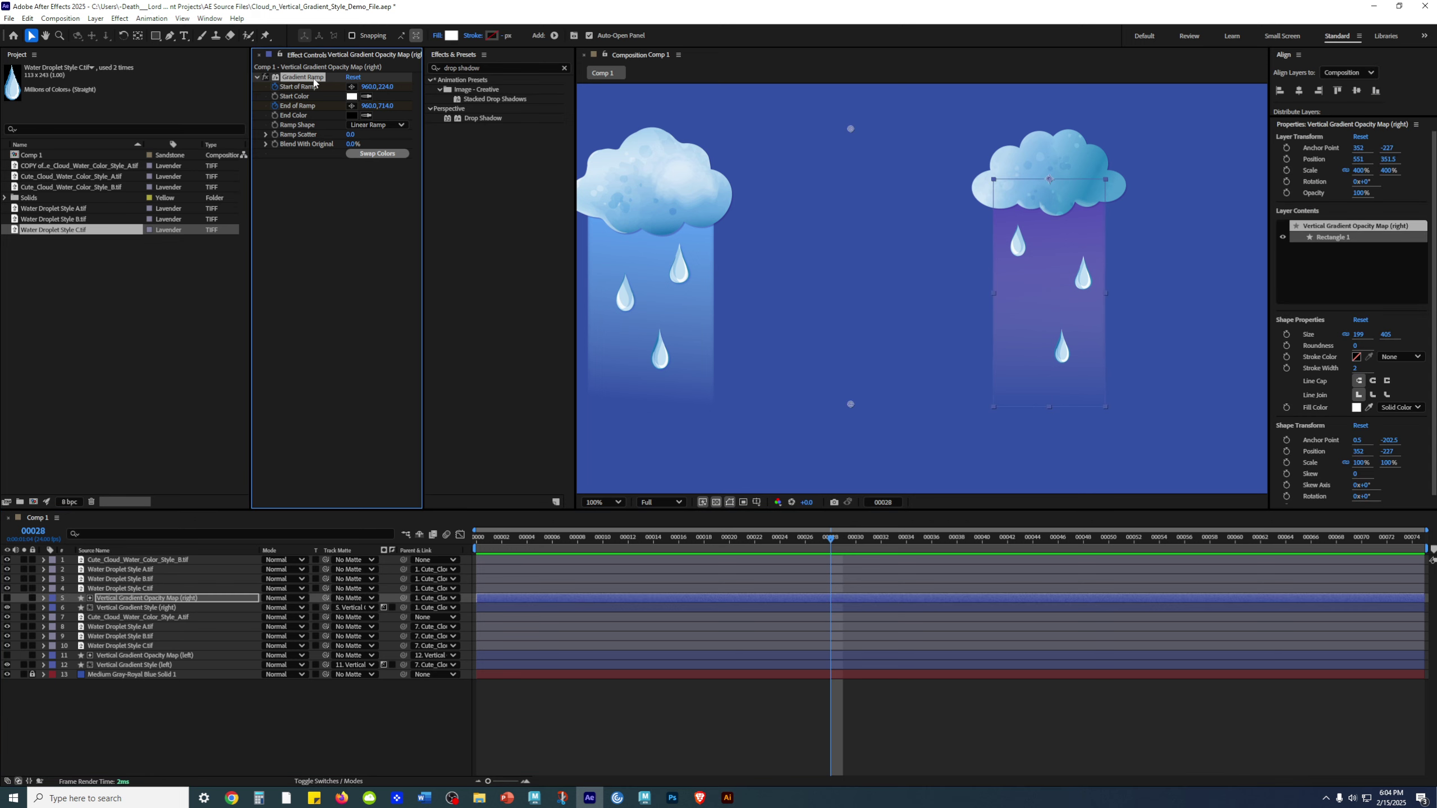
{"action": "left_click_drag", "start_coordinate": [824, 555], "coordinate": [781, 549]}
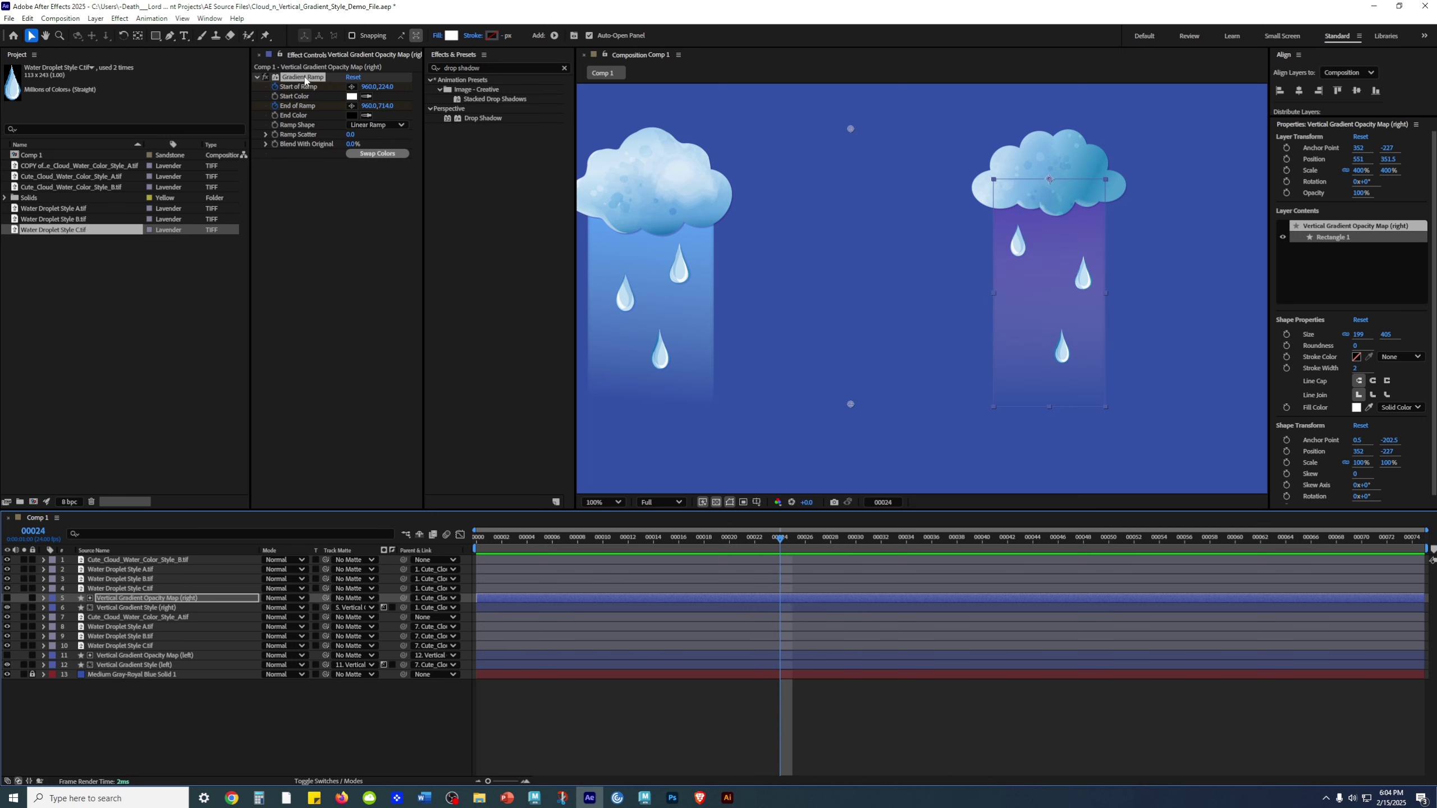
{"action": "key", "text": "space"}
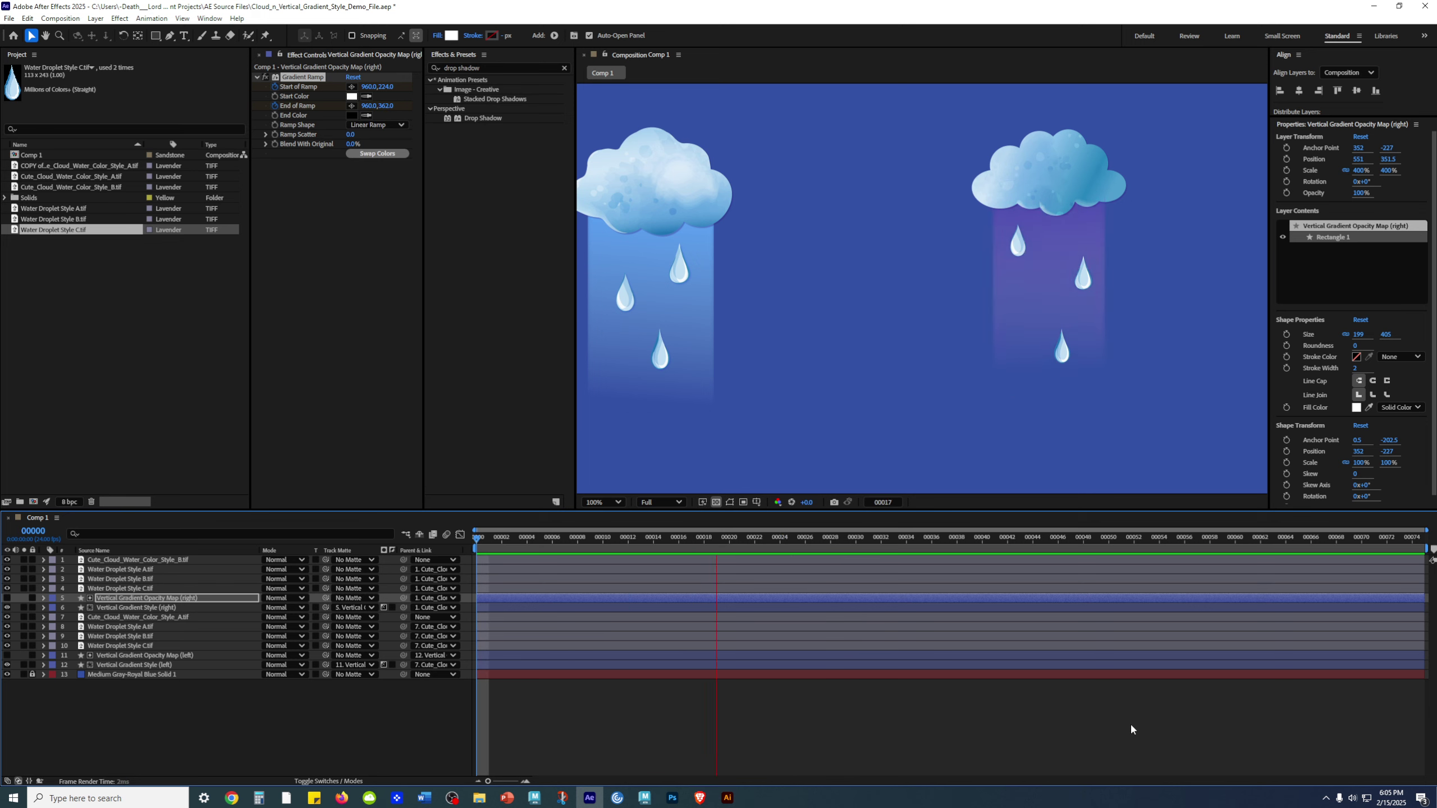
{"action": "key", "text": "space"}
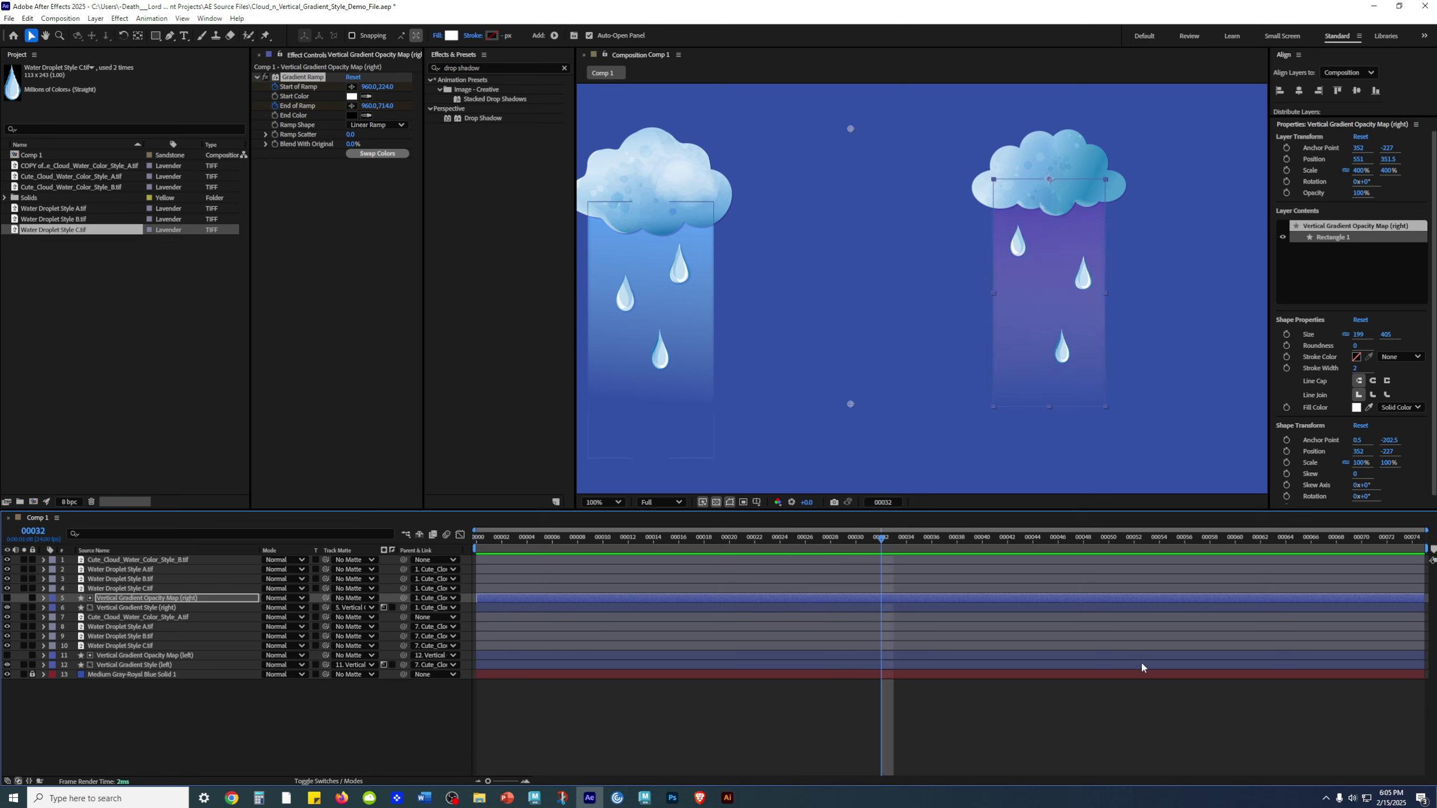
{"action": "left_click", "coordinate": [1182, 709]}
- Enable Position keyframing for all three right droplets together, with their first keyframes at frame 26
{"action": "left_click", "coordinate": [1016, 254]}
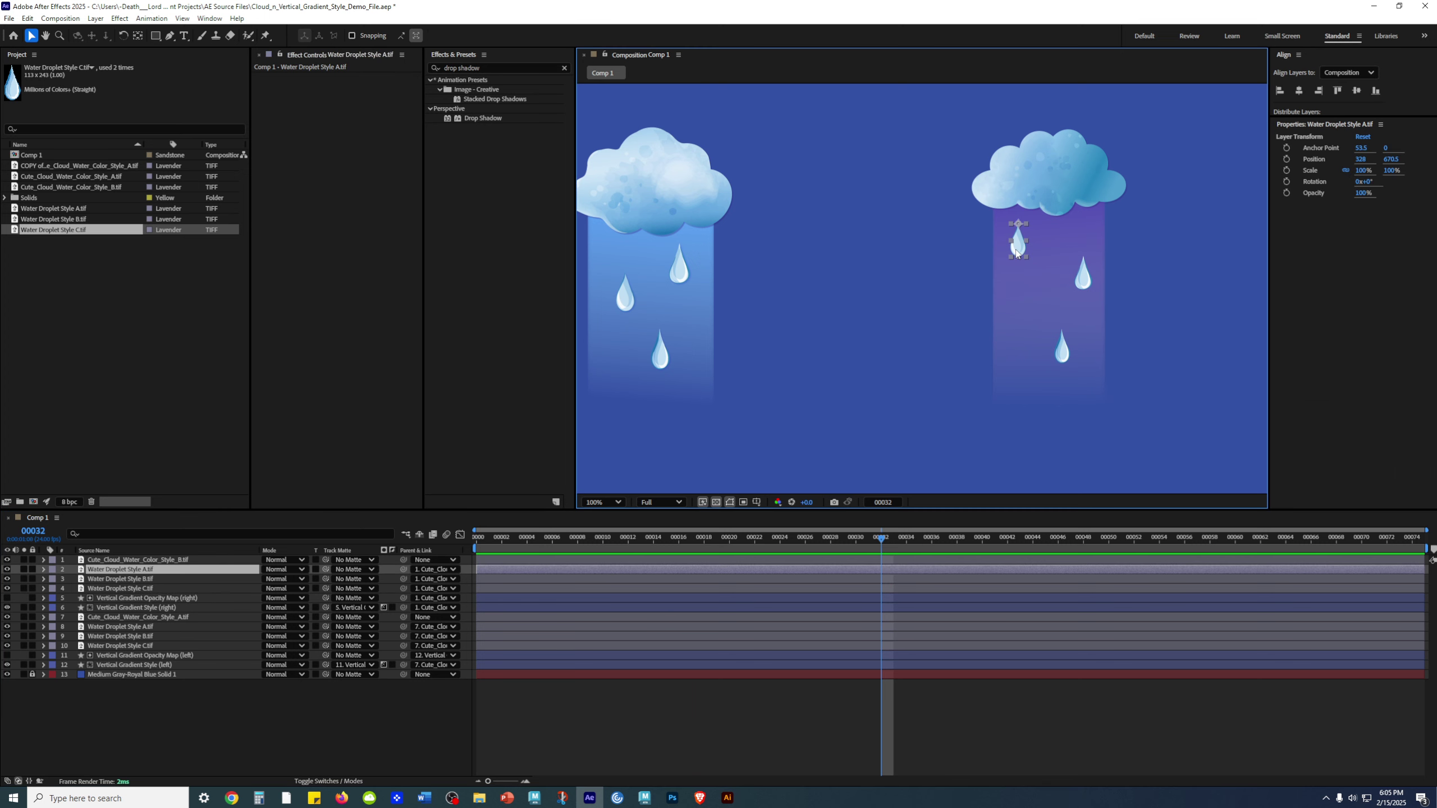
{"action": "left_click", "coordinate": [1082, 275], "text": "shift"}
{"action": "left_click", "coordinate": [1060, 355], "text": "shift"}
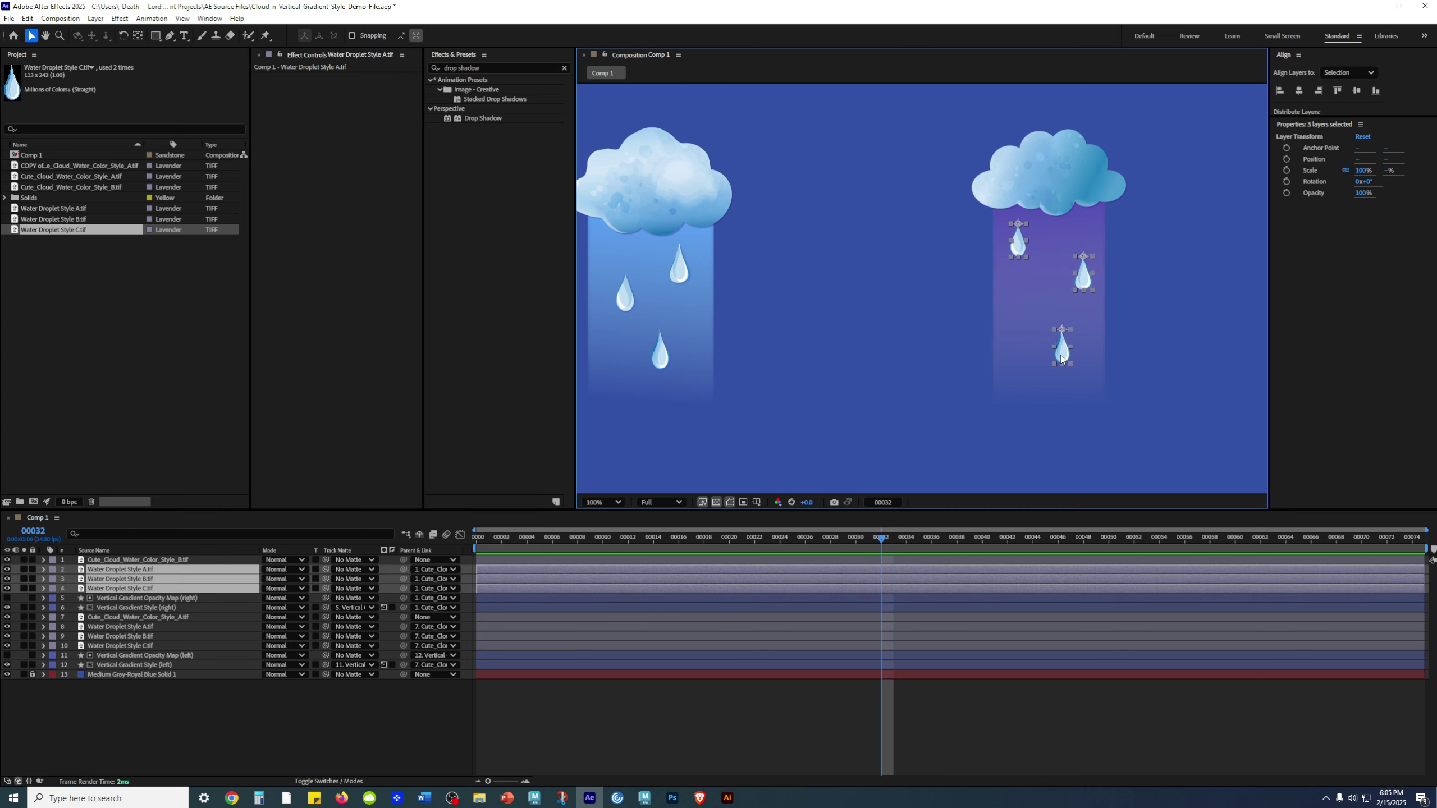
{"action": "left_click_drag", "start_coordinate": [872, 532], "coordinate": [806, 549]}
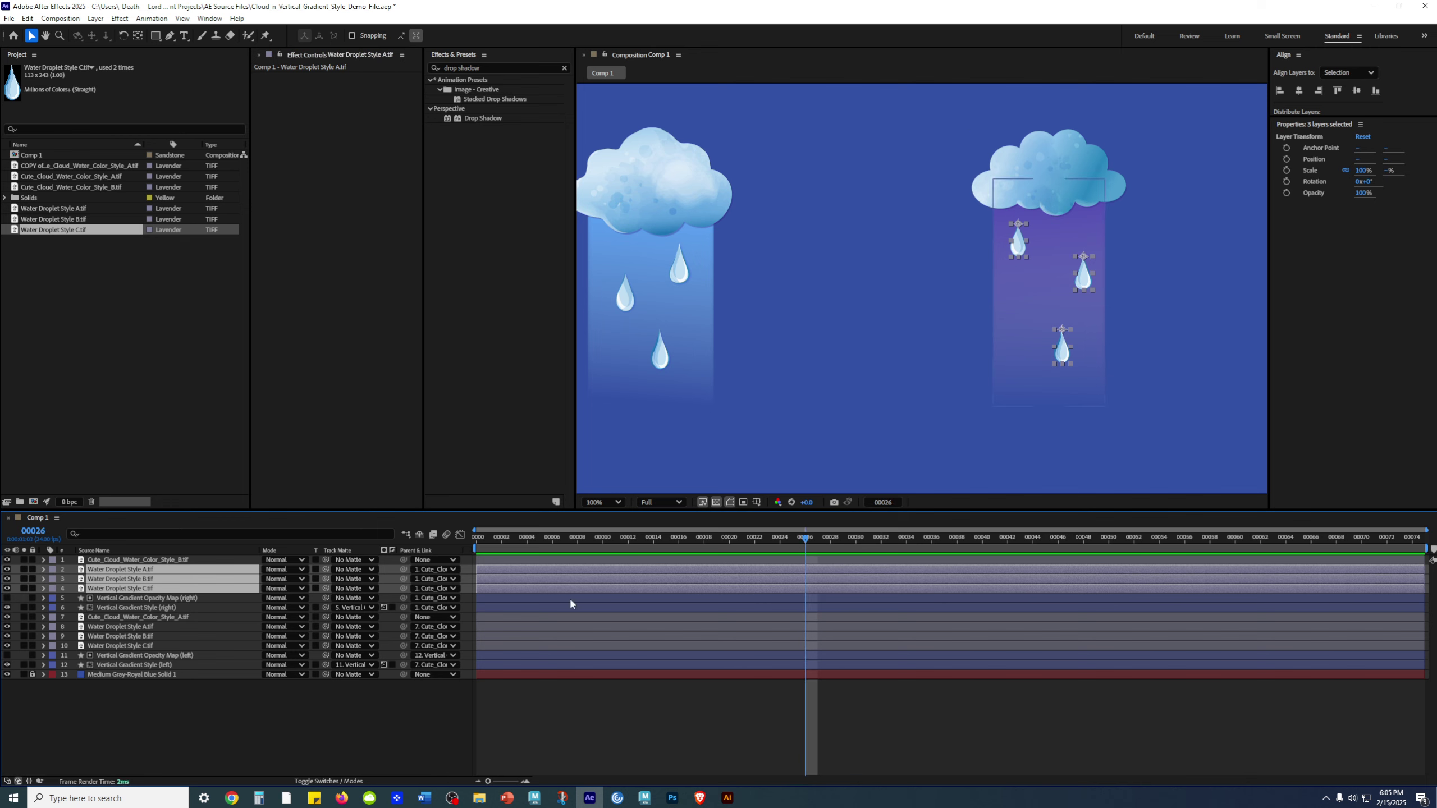
{"action": "key", "text": "p"}
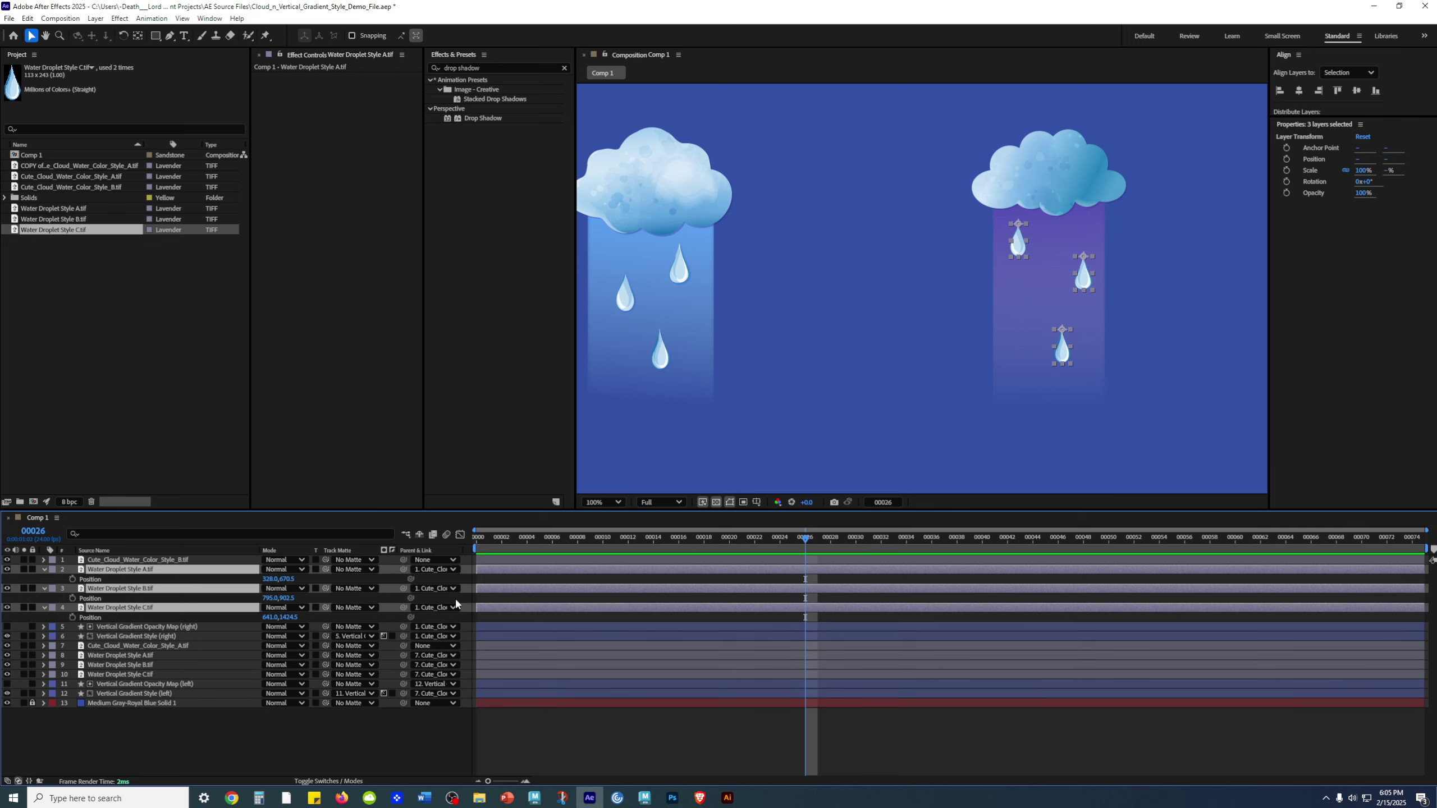
{"action": "left_click", "coordinate": [73, 599]}
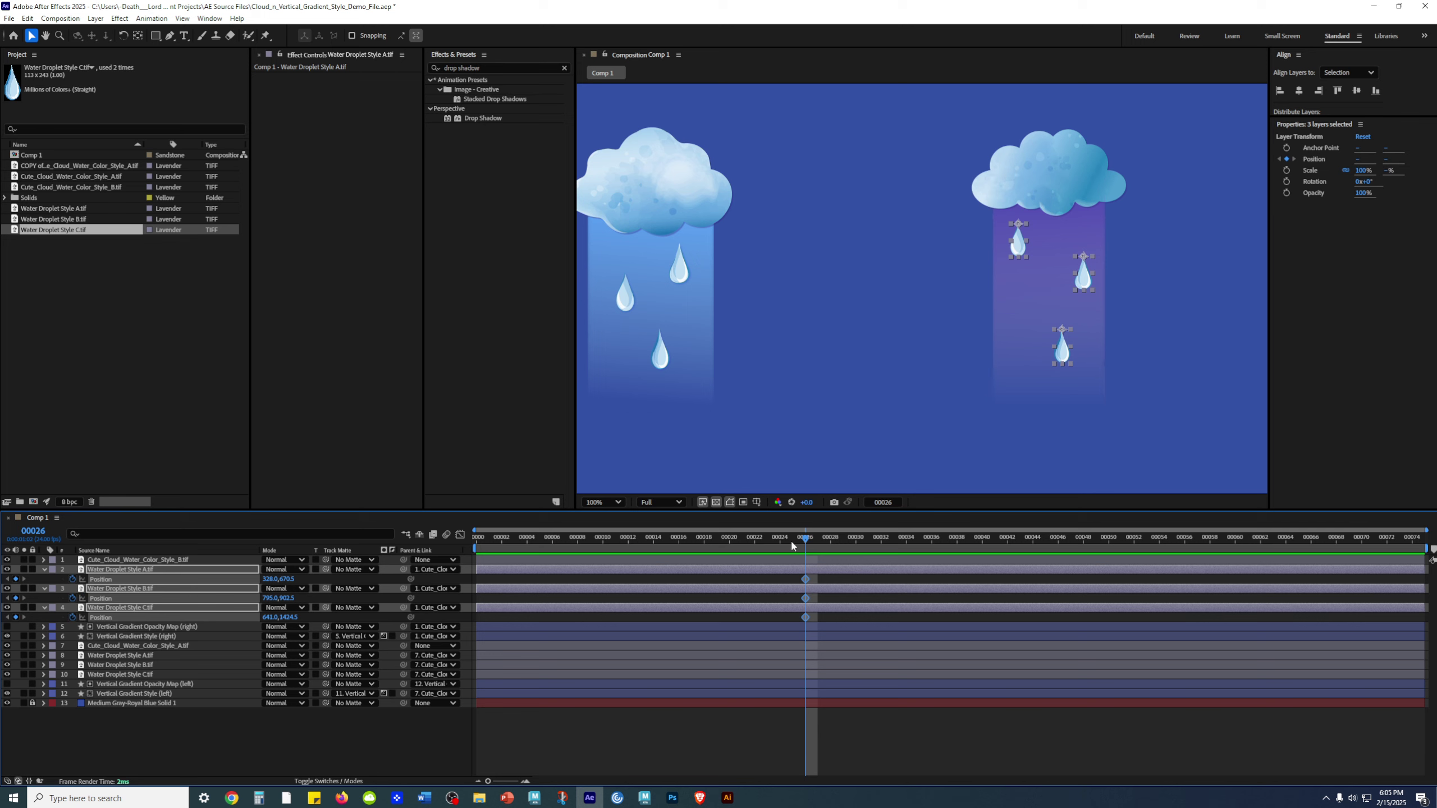
- Move the three right droplets' Position keyframes to frame 32 and add matching Position keyframes at frame 25
{"action": "left_click_drag", "start_coordinate": [803, 539], "coordinate": [761, 552]}
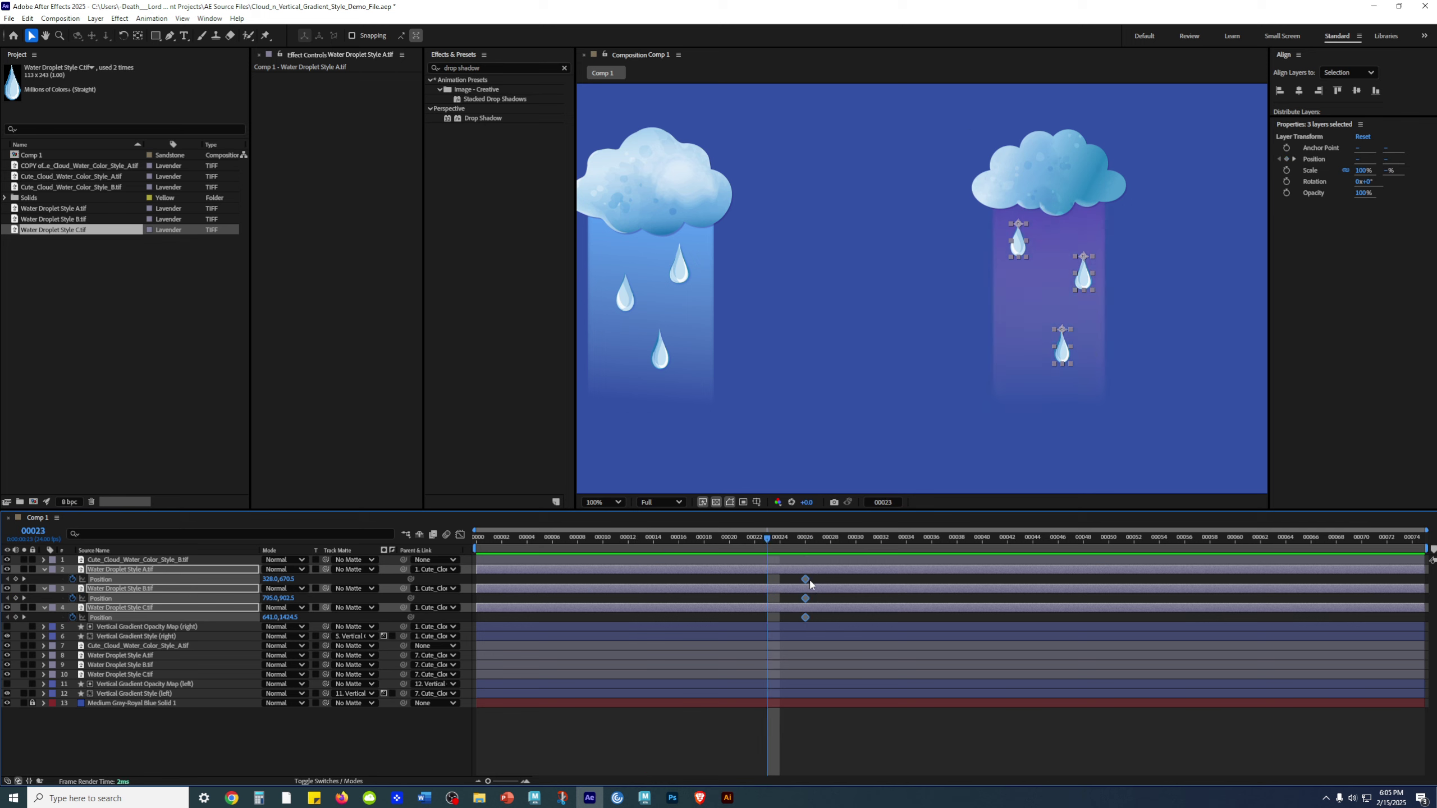
{"action": "left_click_drag", "start_coordinate": [806, 589], "coordinate": [885, 587]}
{"action": "left_click", "coordinate": [759, 538]}
{"action": "mouse_move", "coordinate": [760, 539]}
{"action": "left_mouse_down"}
{"action": "mouse_move", "coordinate": [641, 542]}
{"action": "mouse_move", "coordinate": [767, 545]}
{"action": "left_mouse_up"}
{"action": "left_click_drag", "start_coordinate": [767, 542], "coordinate": [793, 539]}
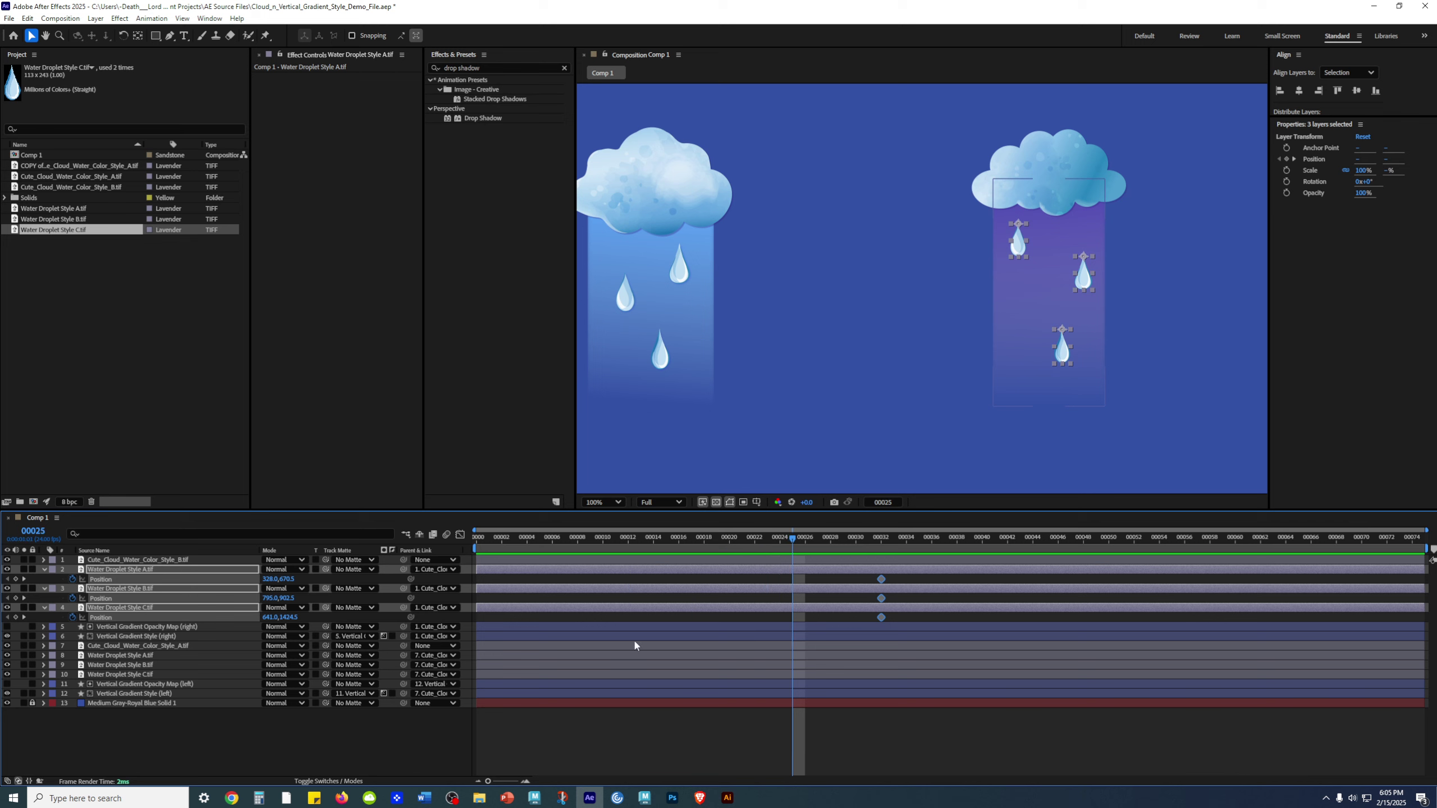
{"action": "left_click", "coordinate": [16, 579]}
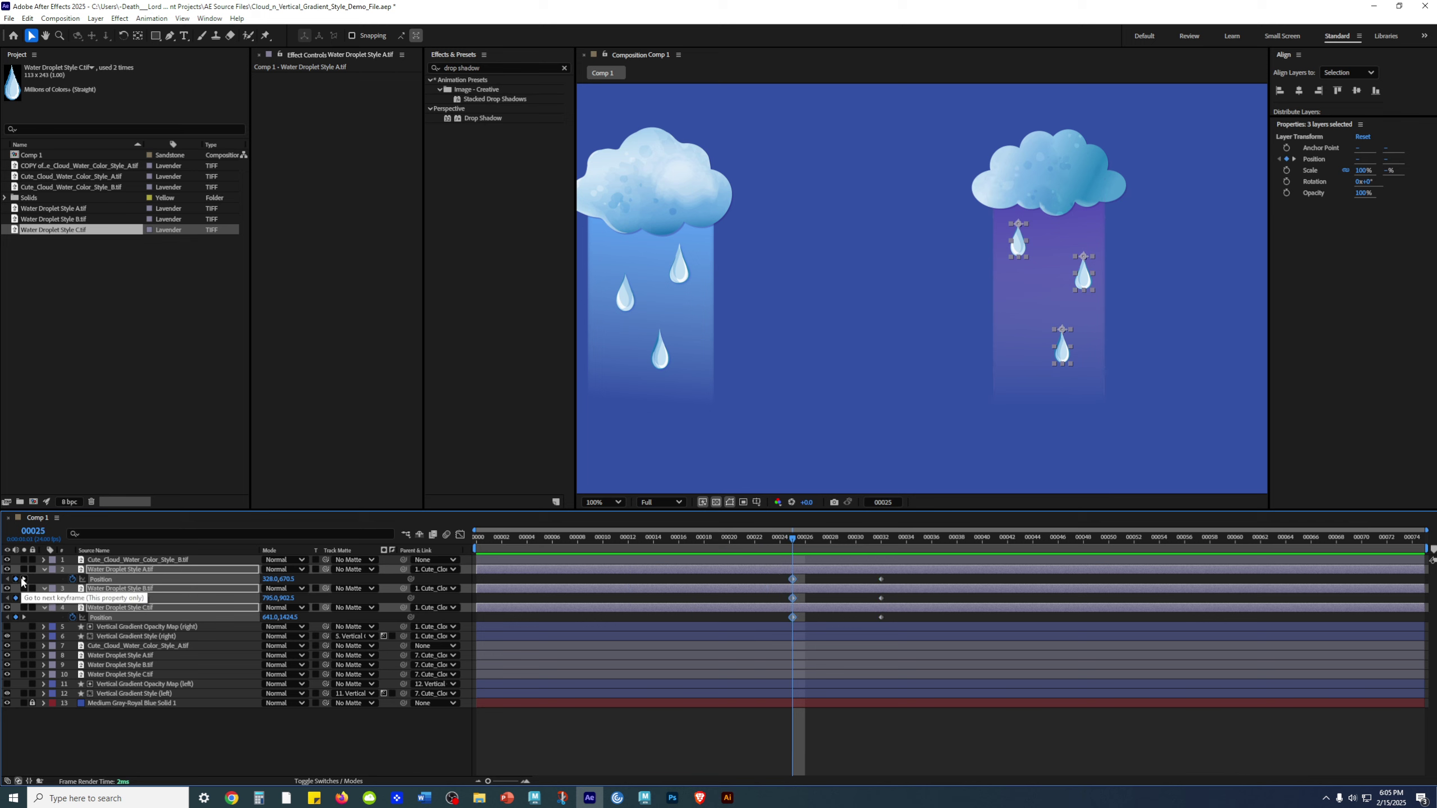